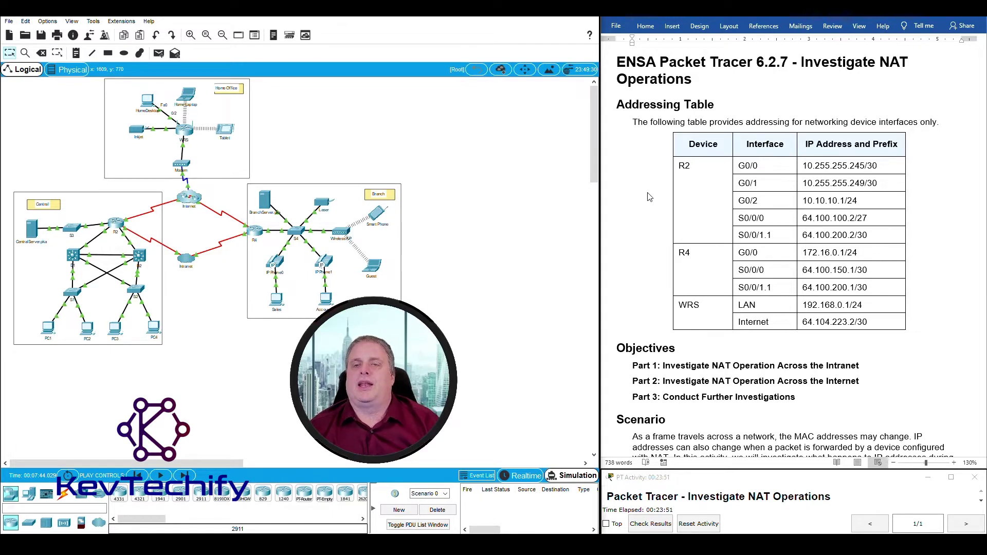
Fast-forward the network time repeatedly to let the network converge, as Part 1 Step 1 of the instructions asks.
scroll(649, 196, "down", 3)
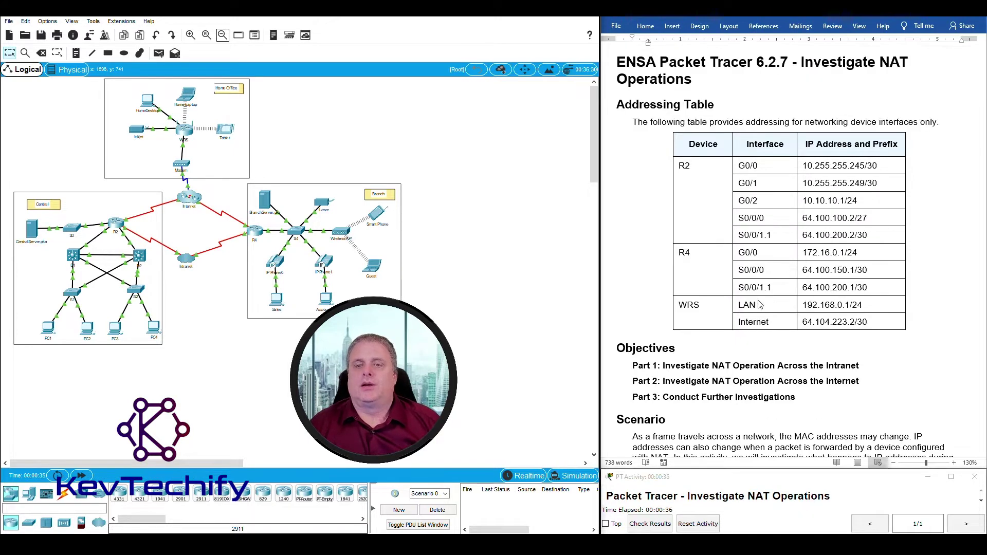
scroll(760, 304, "down", 13)
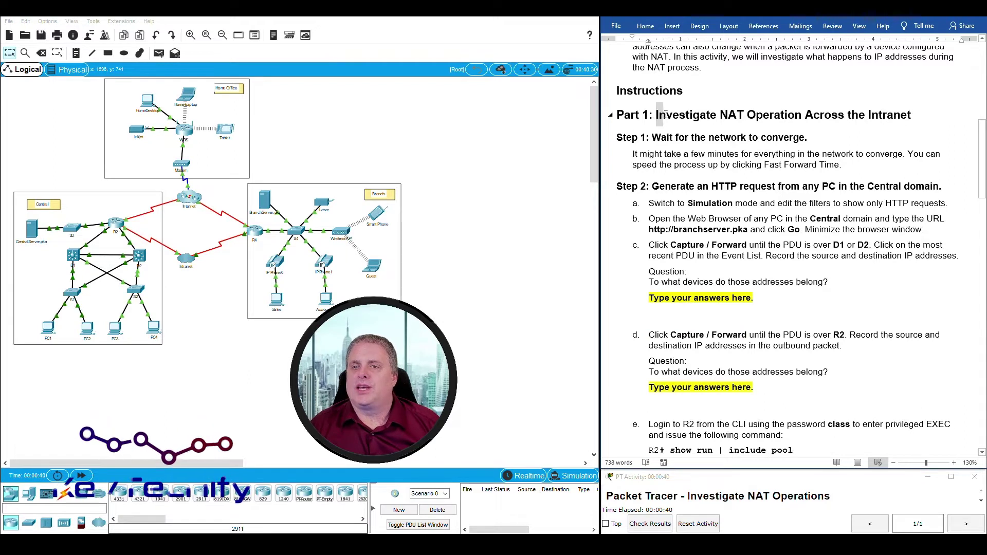
left_click_drag(658, 116, 886, 114)
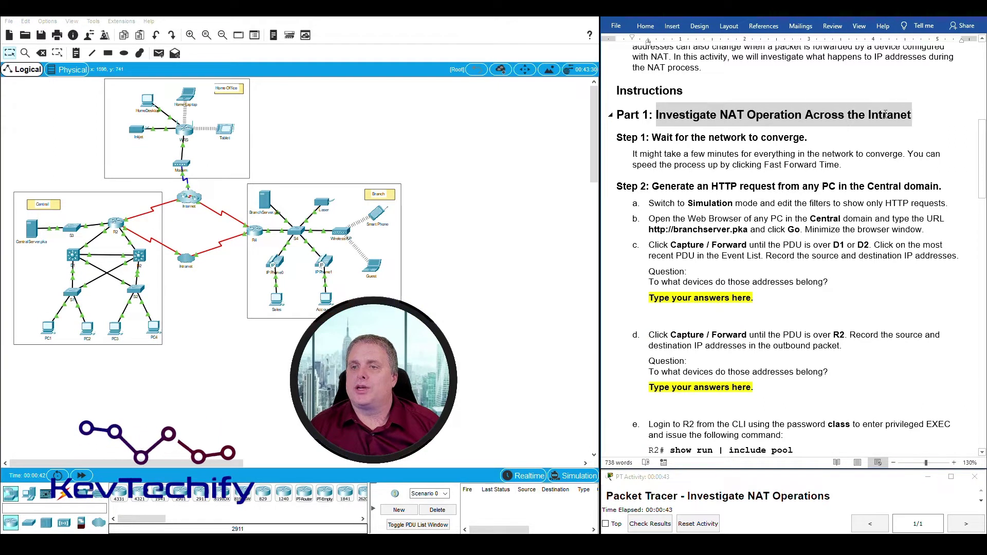
left_click(791, 155)
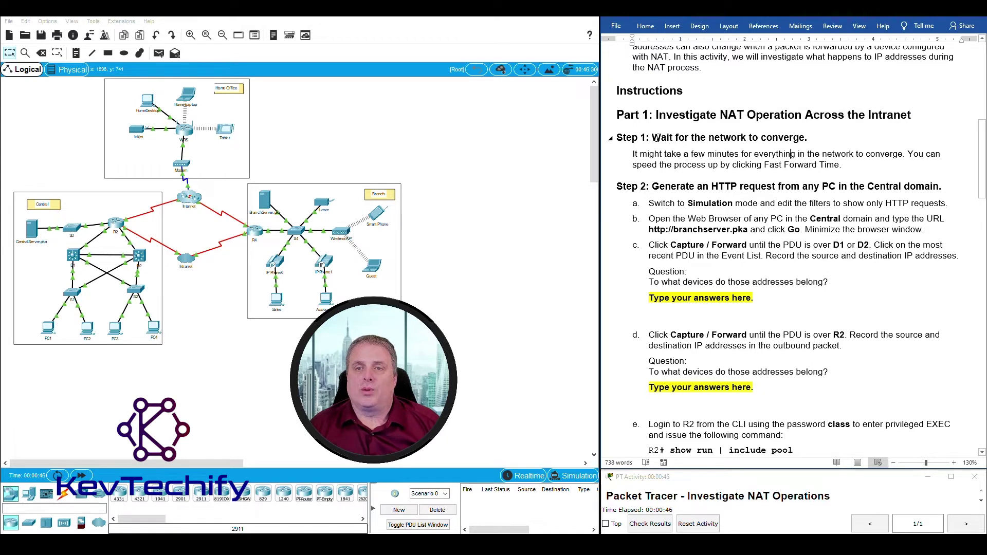
left_click_drag(658, 138, 806, 134)
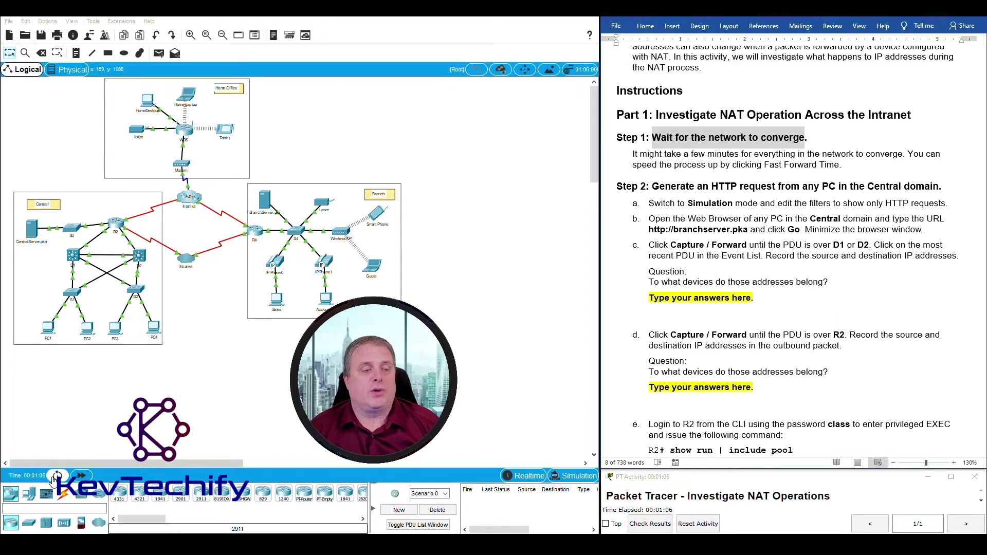
left_click(80, 477)
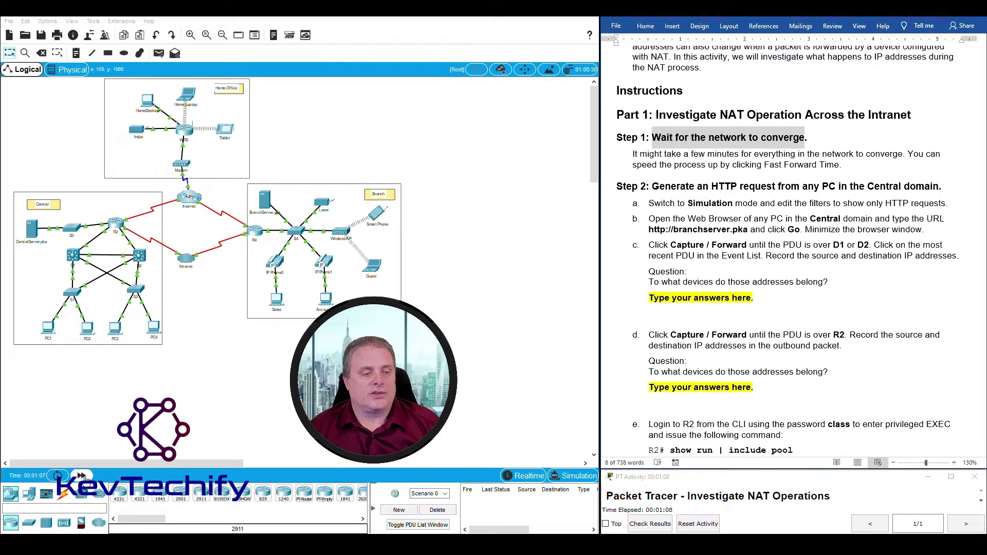
left_click(81, 477)
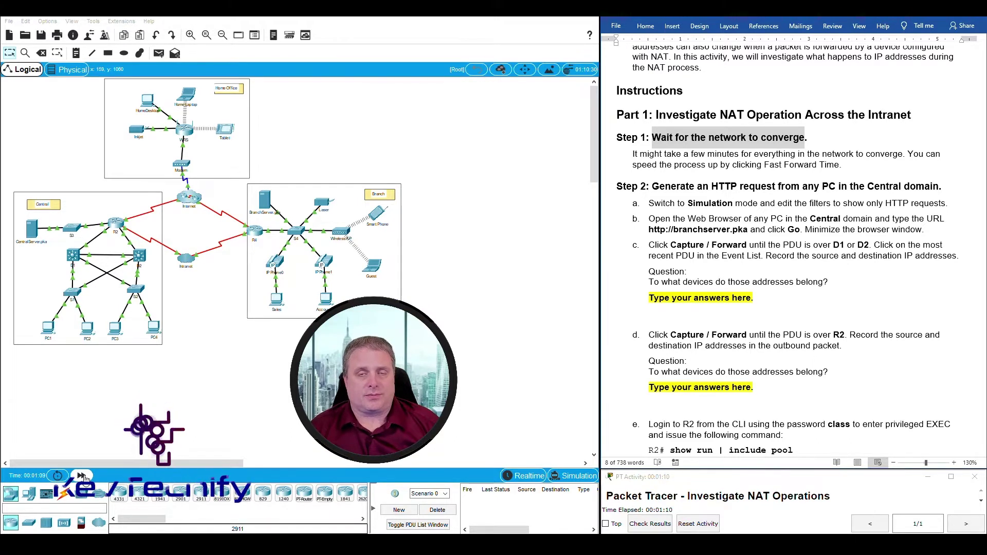
left_click(83, 478)
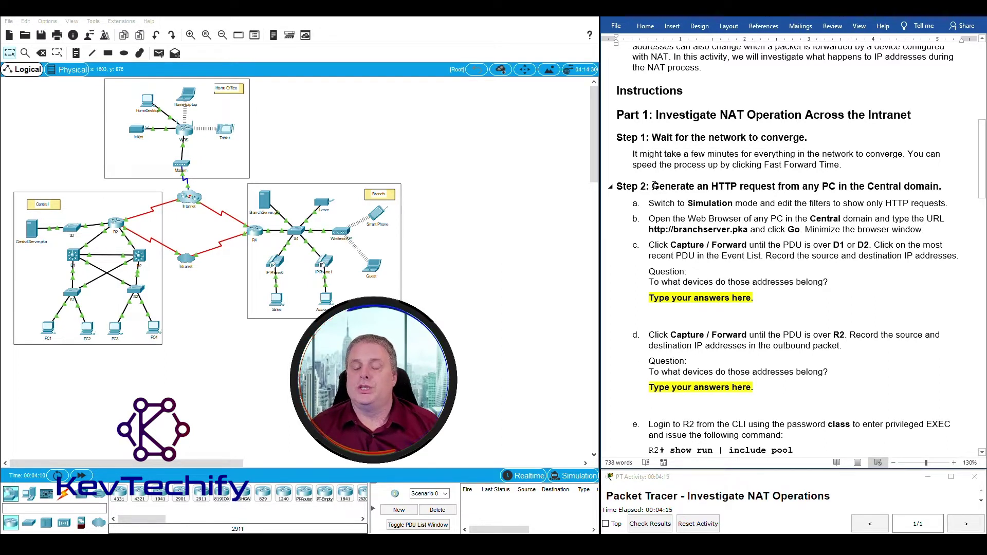
Switch the network from Realtime to Simulation mode, as Step 2a of the instructions asks.
left_click_drag(655, 186, 940, 187)
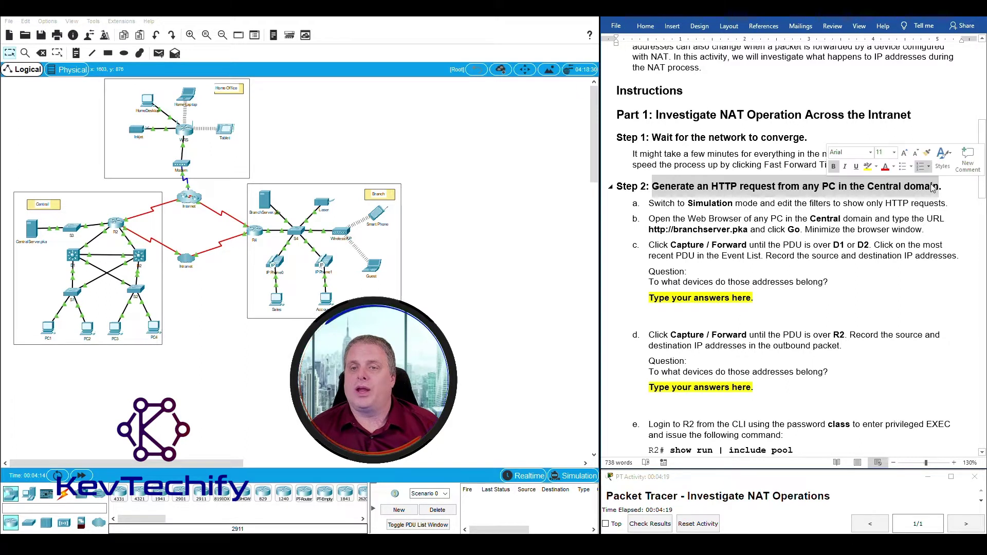
left_click_drag(649, 203, 949, 203)
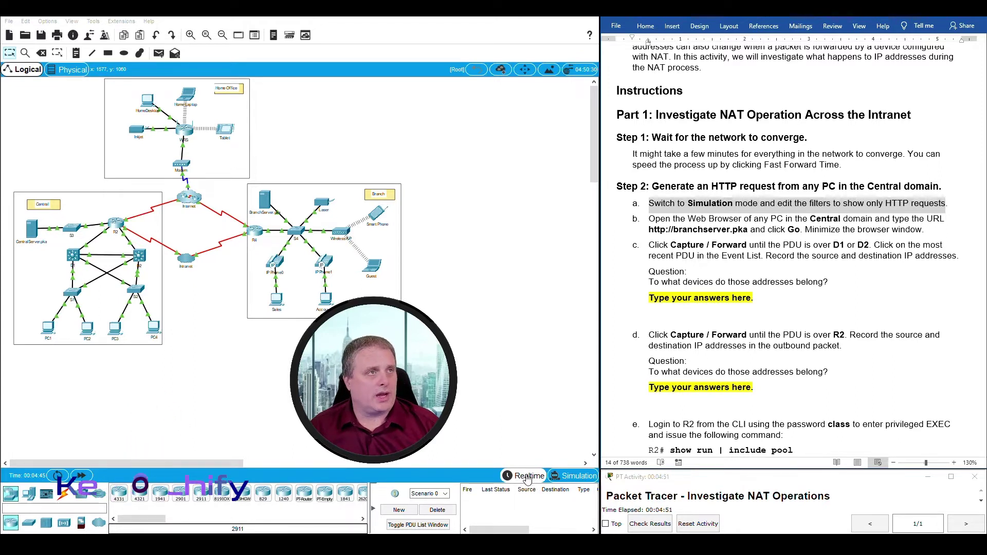
left_click(578, 476)
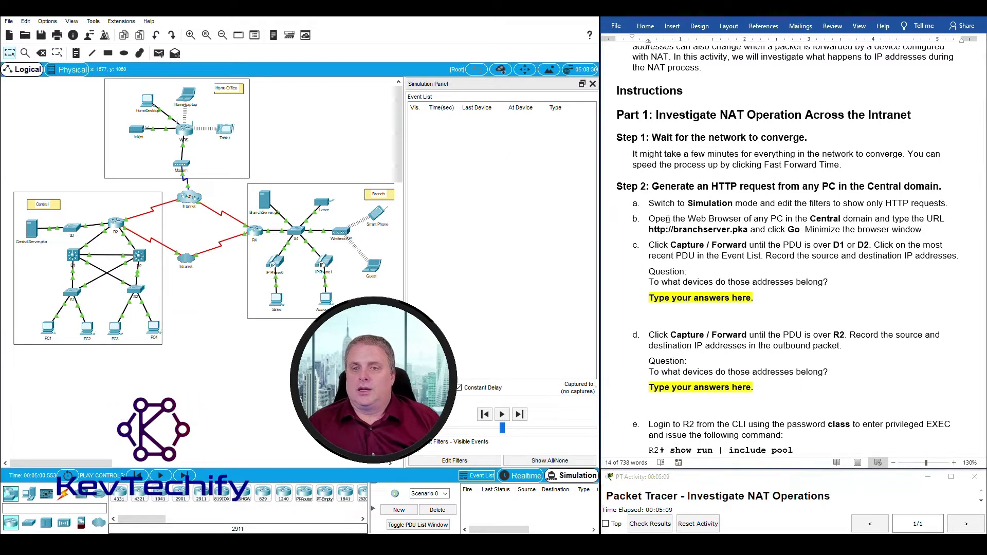
Open the Web Browser on PC1 in the Central domain, with its window moved clear of the instructions and widened.
left_click_drag(649, 204, 920, 218)
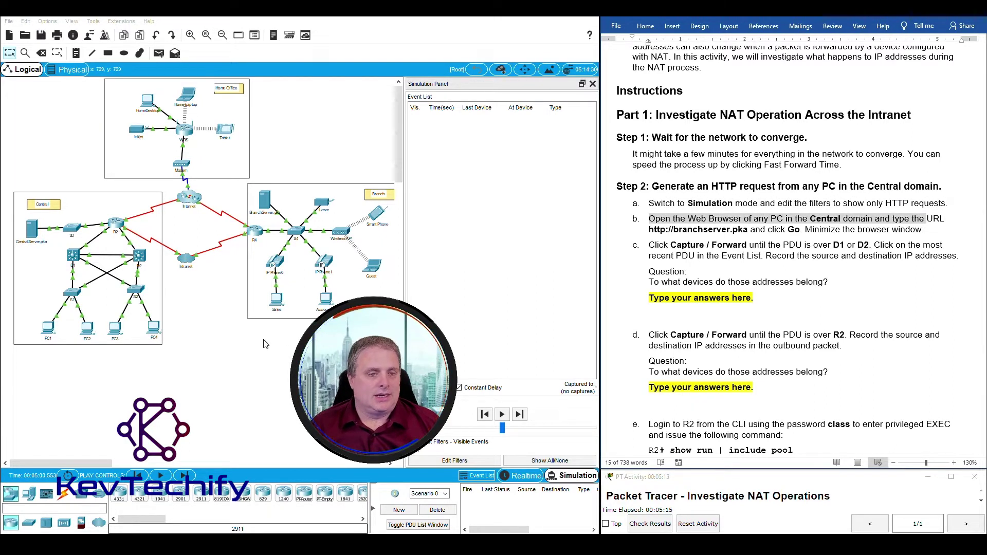
left_click(215, 328)
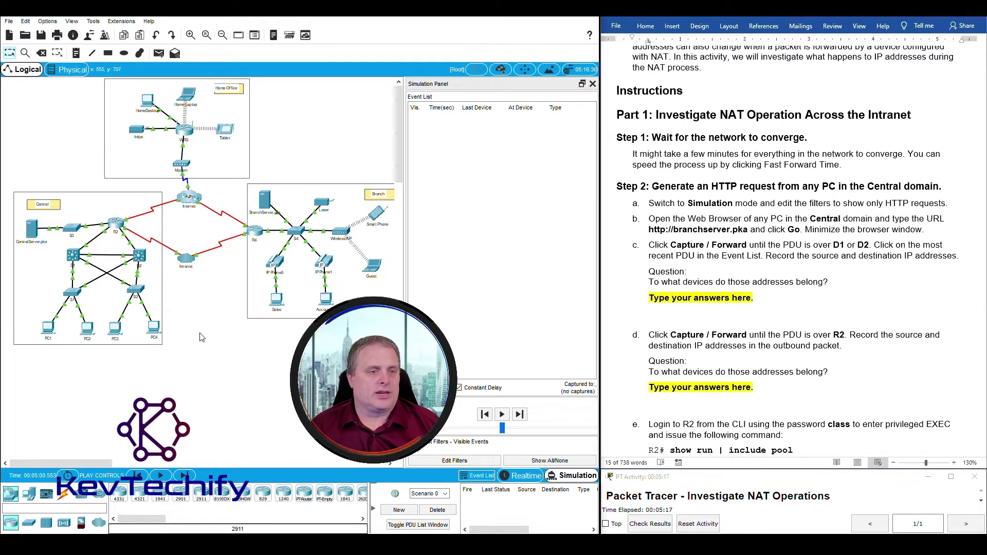
left_click_drag(185, 354, 174, 337)
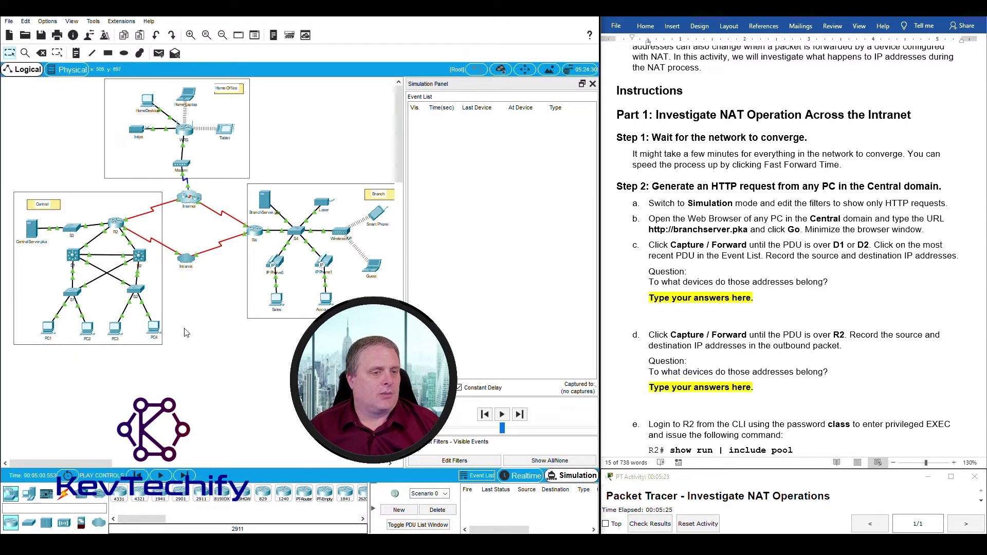
left_click(48, 331)
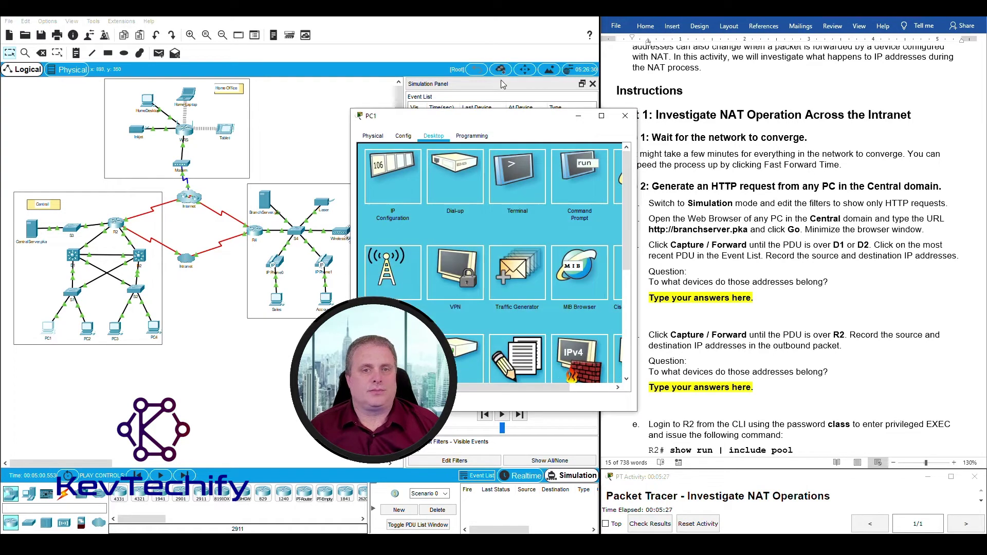
left_click_drag(510, 121, 208, 17)
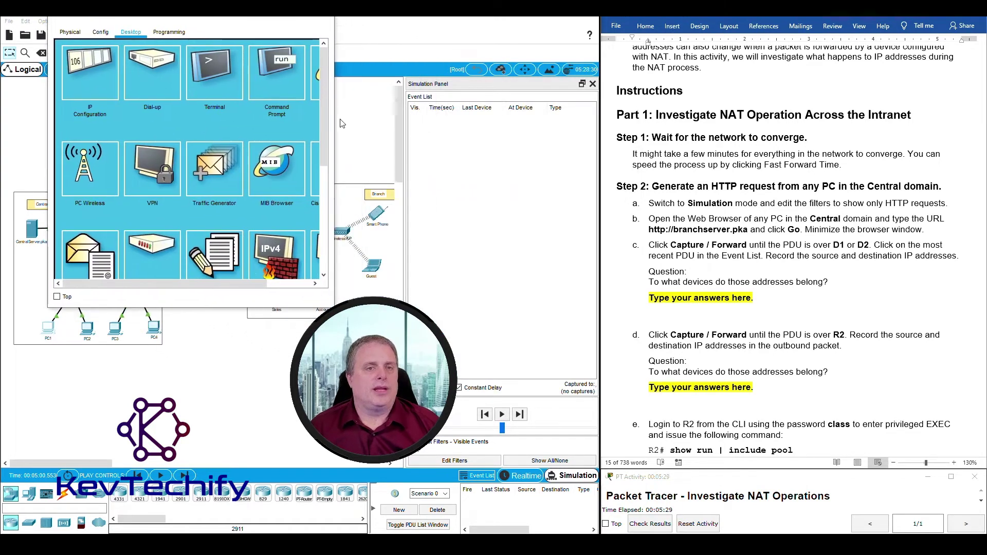
left_click_drag(336, 124, 393, 124)
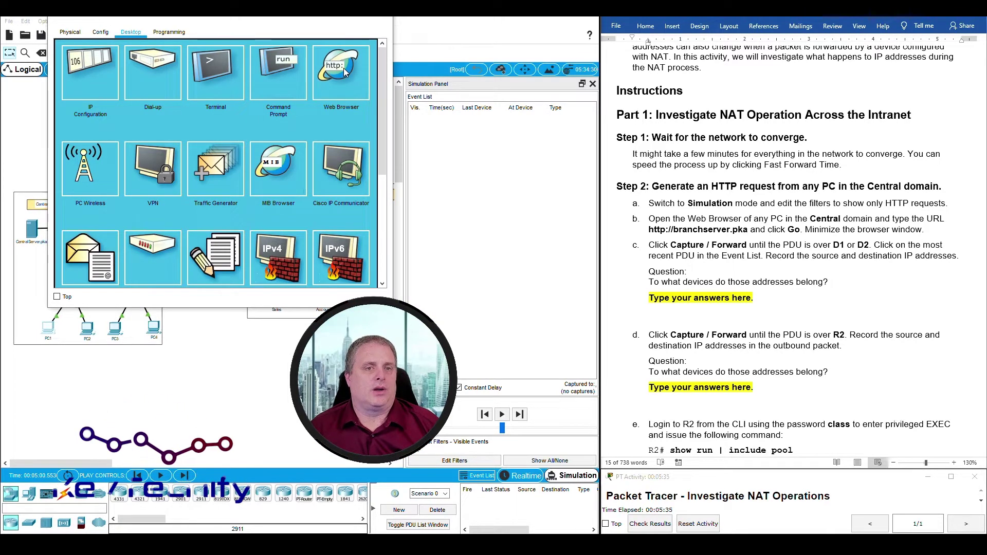
left_click(344, 72)
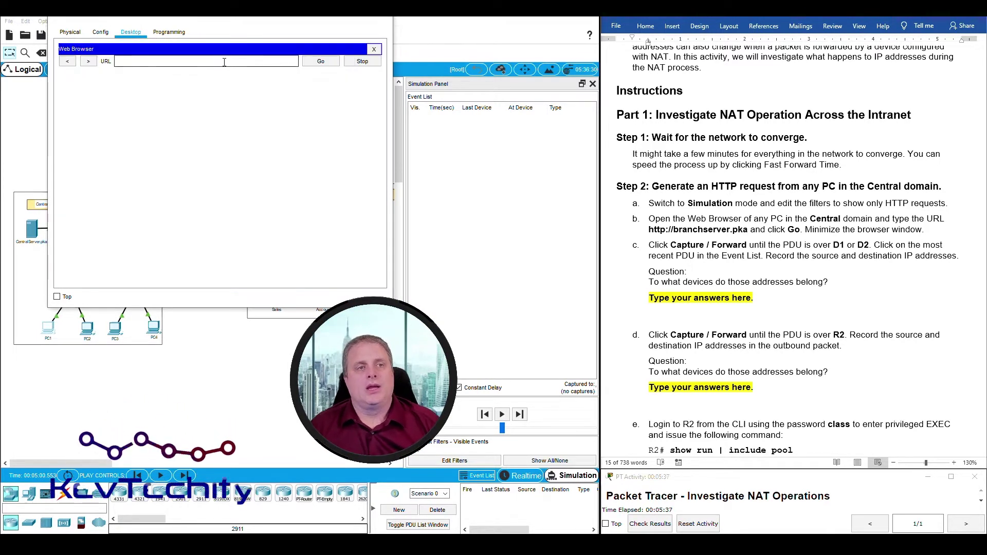
type("b")
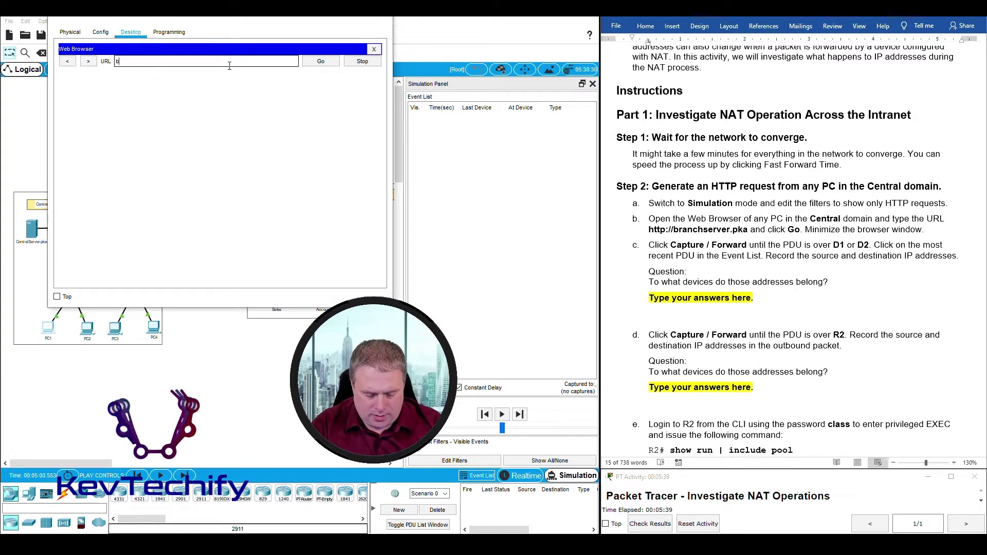
type("ranc")
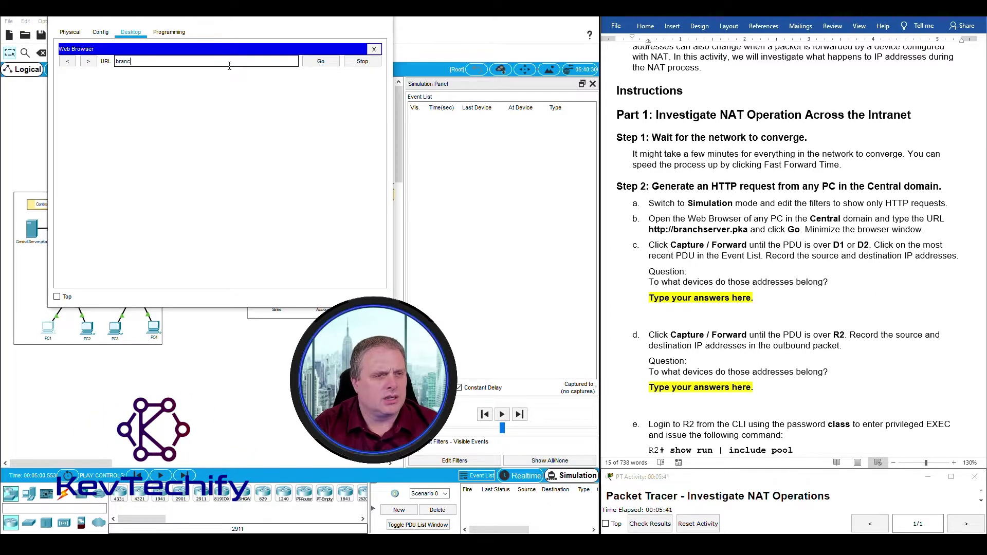
type("hserver")
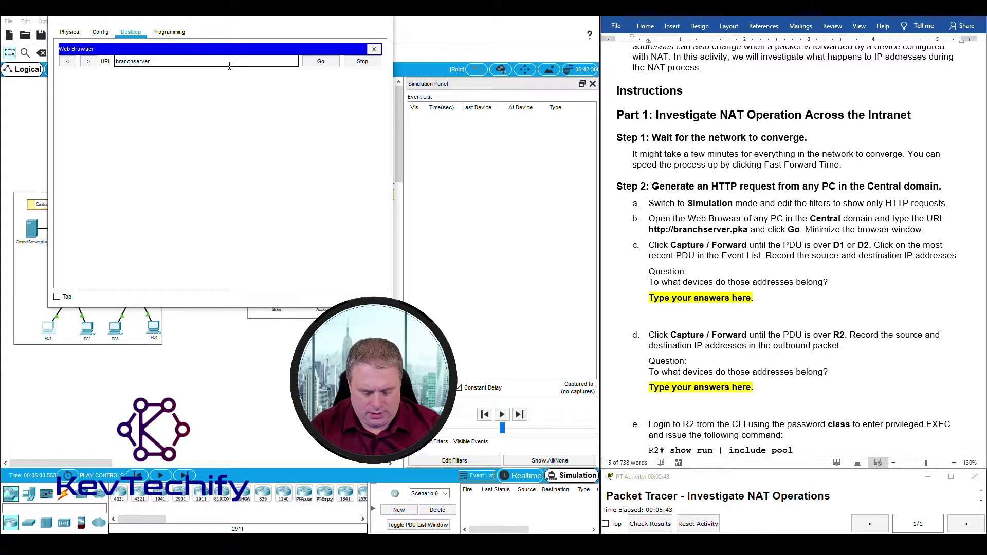
type(".pka")
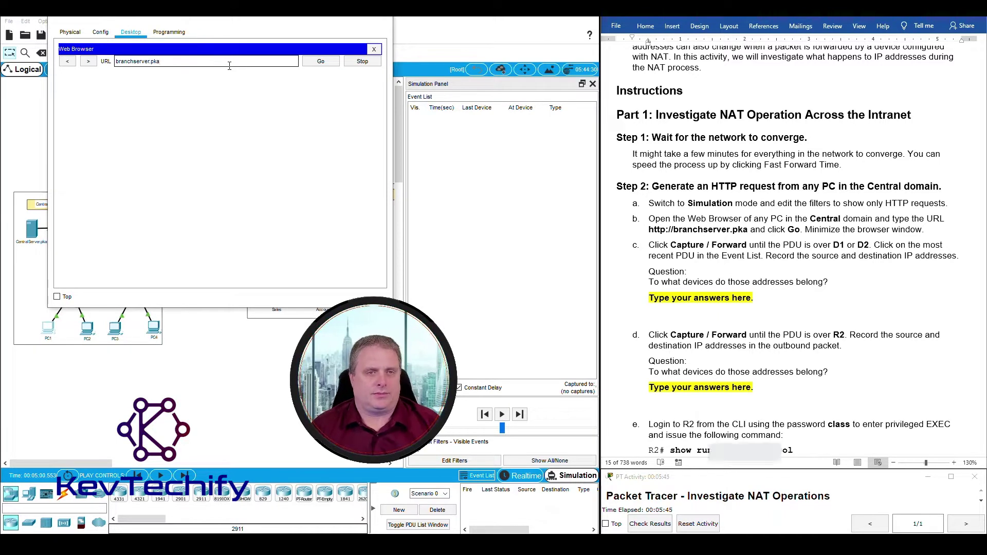
key("Home")
type("http://")
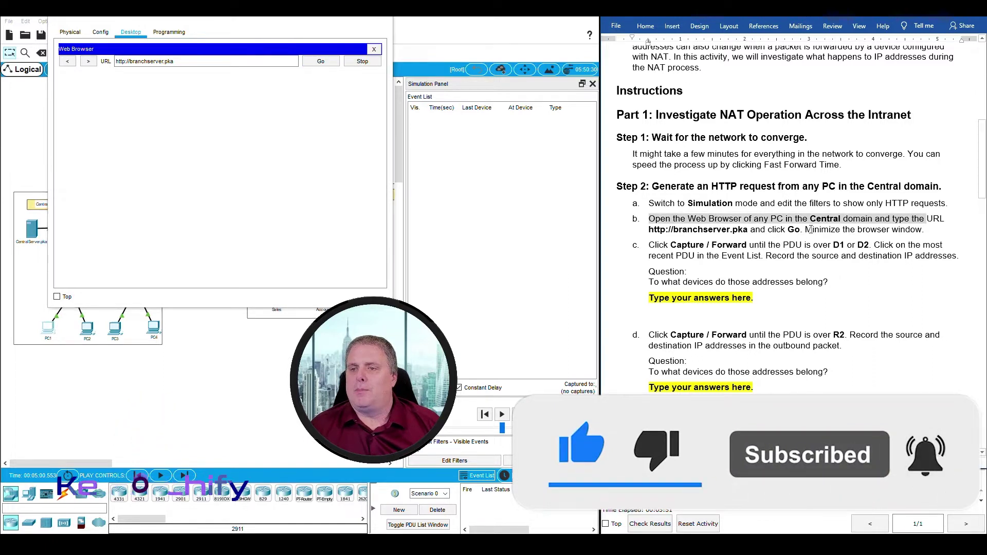
left_click_drag(806, 229, 924, 230)
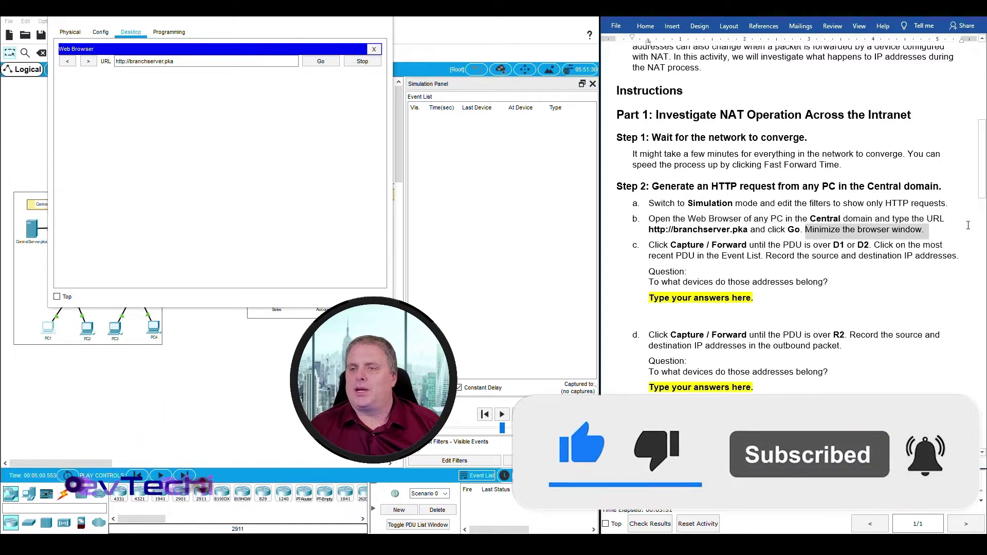
left_click(334, 17)
Advance the simulation one event at a time until the HTTP PDU from PC1 reaches D1.
left_click(728, 256)
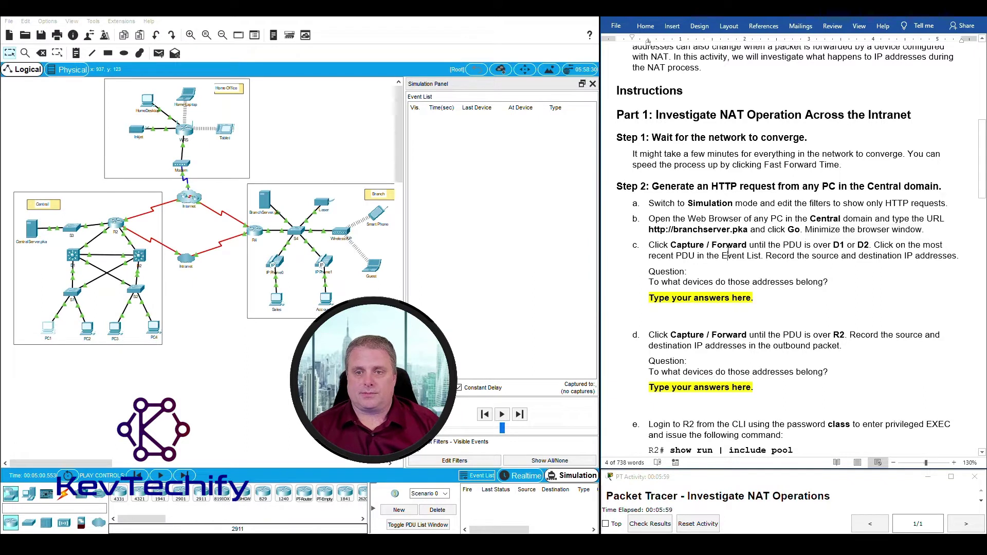
left_click_drag(711, 245, 869, 245)
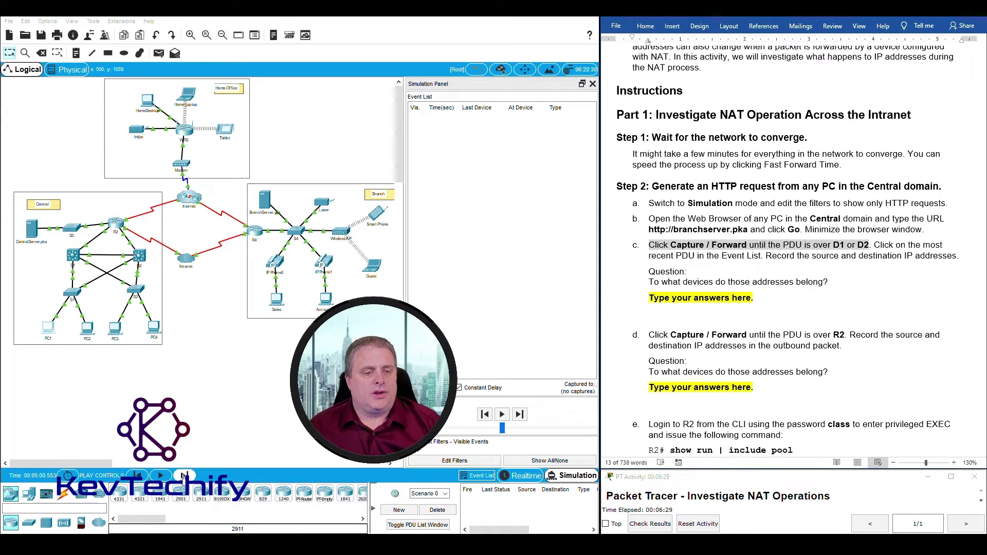
left_click(183, 476)
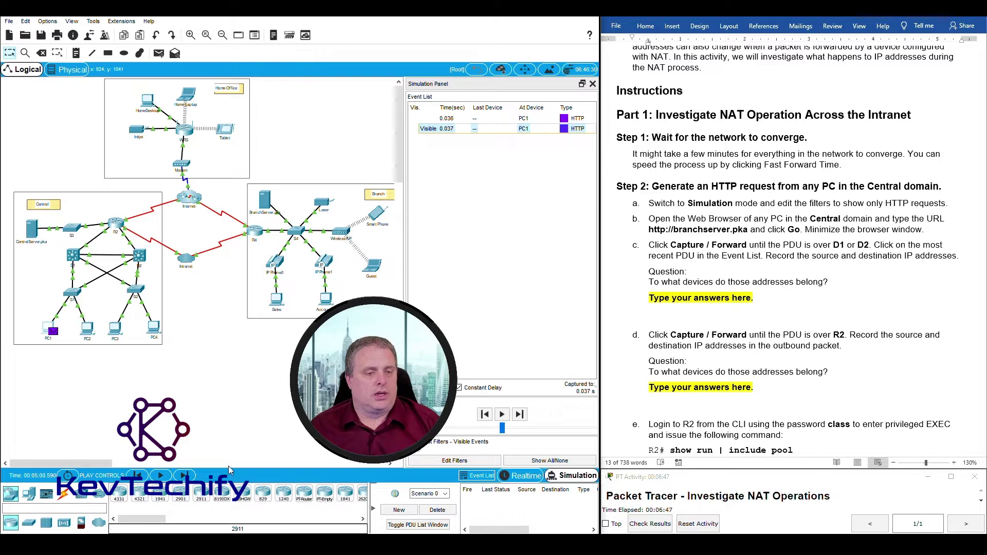
left_click(184, 476)
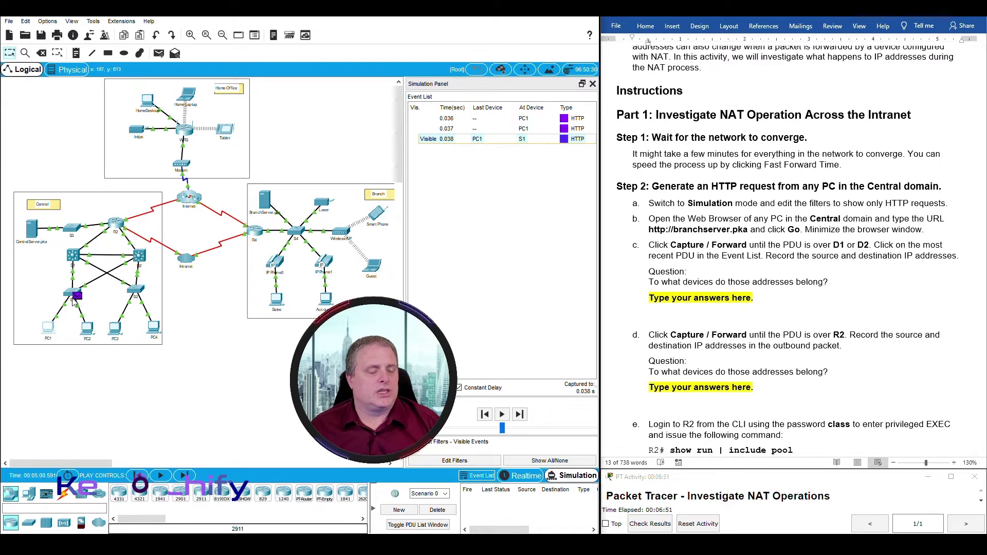
left_click(184, 475)
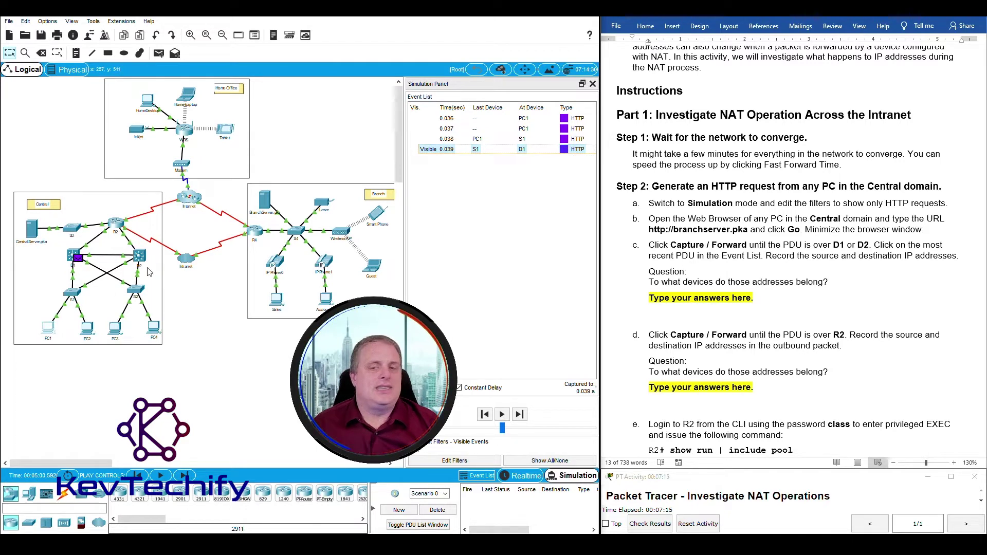
Open the PDU information for the most recent HTTP event at D1 and examine its source and destination IP addresses.
left_click(879, 245)
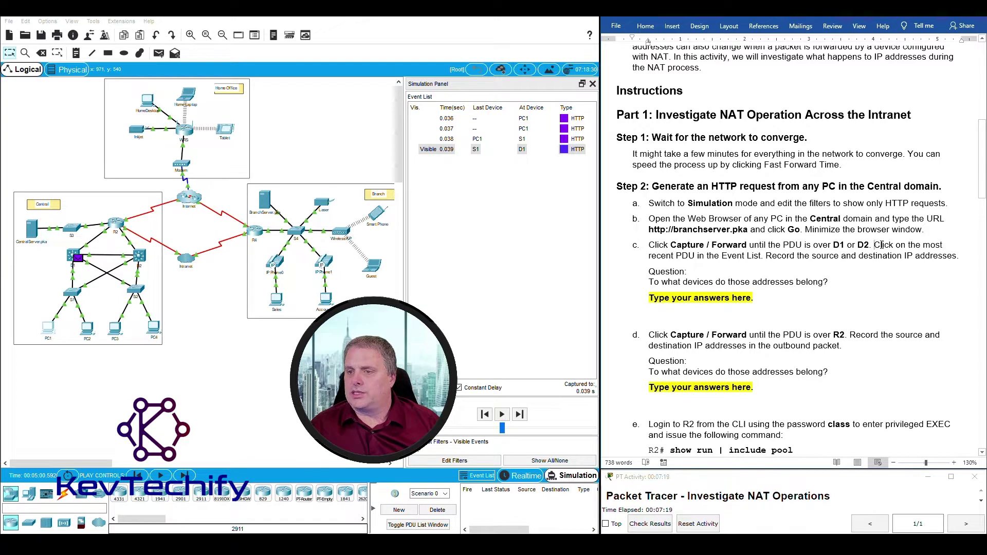
left_click_drag(876, 245, 762, 258)
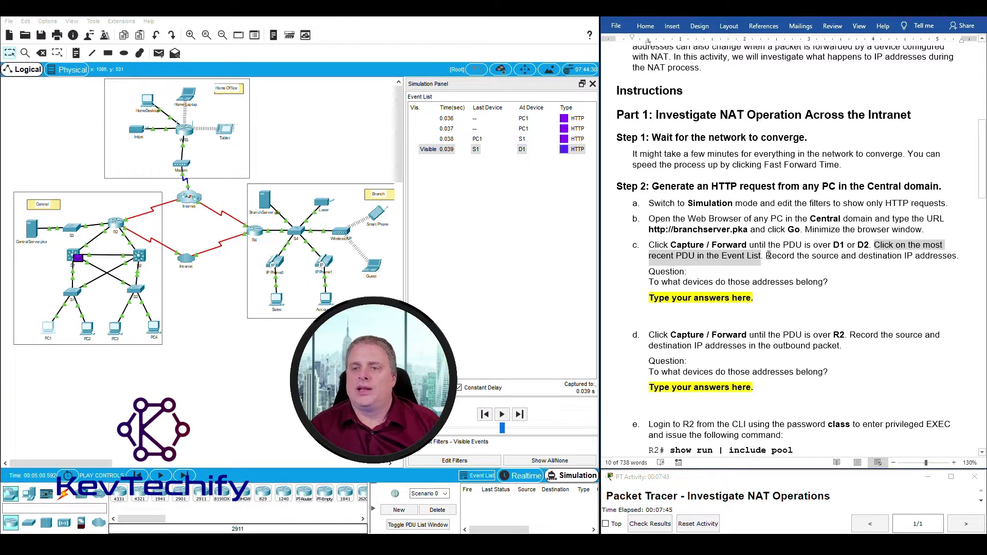
left_click_drag(768, 255, 941, 253)
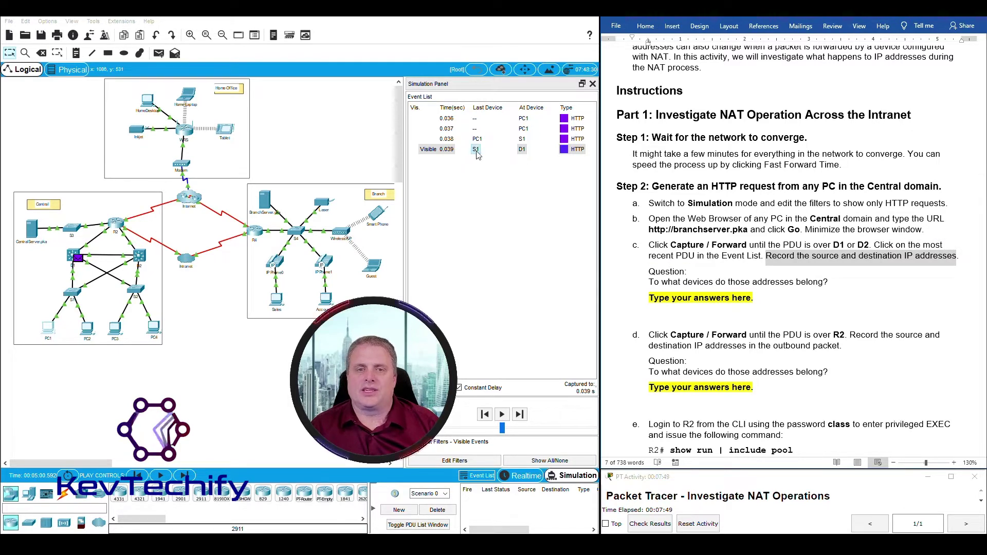
left_click(523, 150)
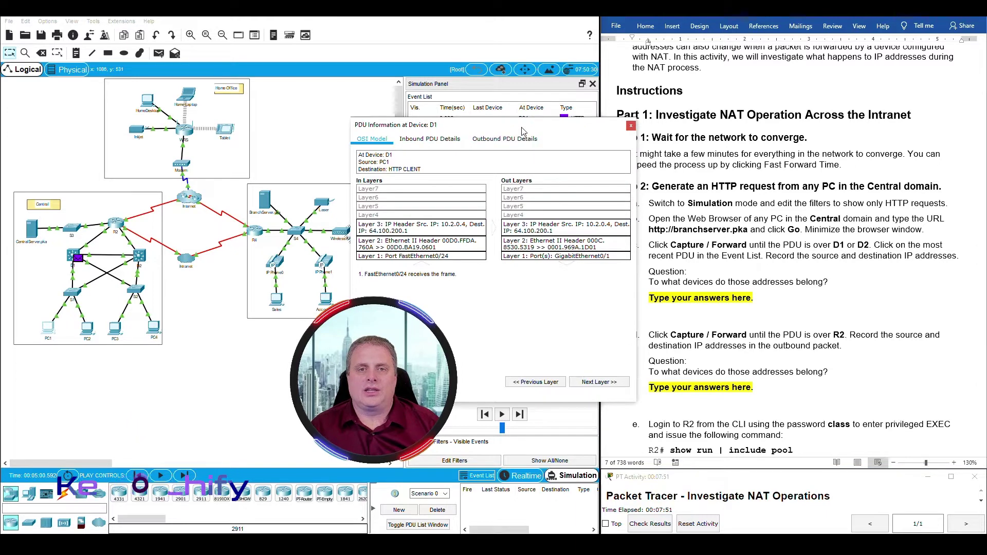
left_click_drag(527, 125, 475, 28)
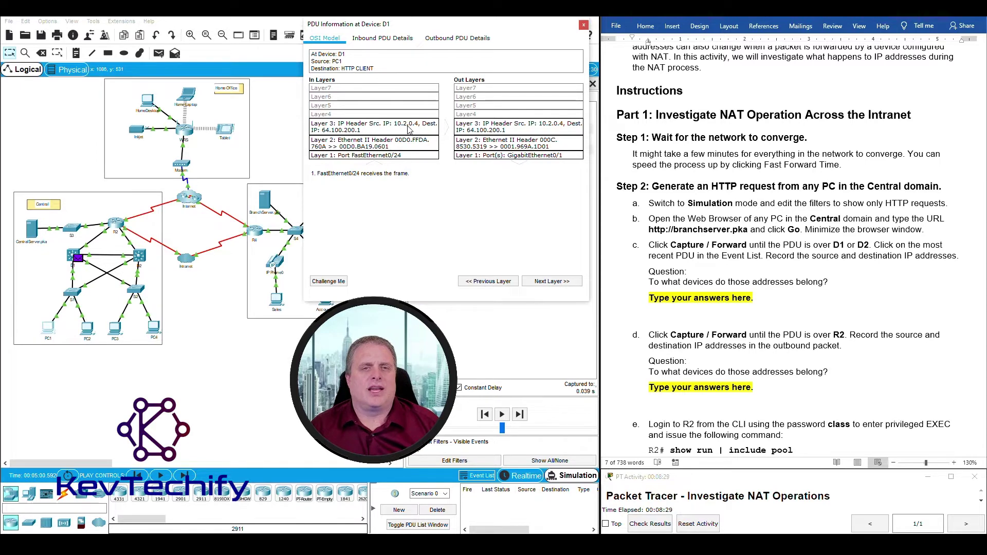
In the Word lab document, replace the step c answer placeholder with "Source: 10.2.0.4, Destination: 64.100.200.1".
left_click(656, 299)
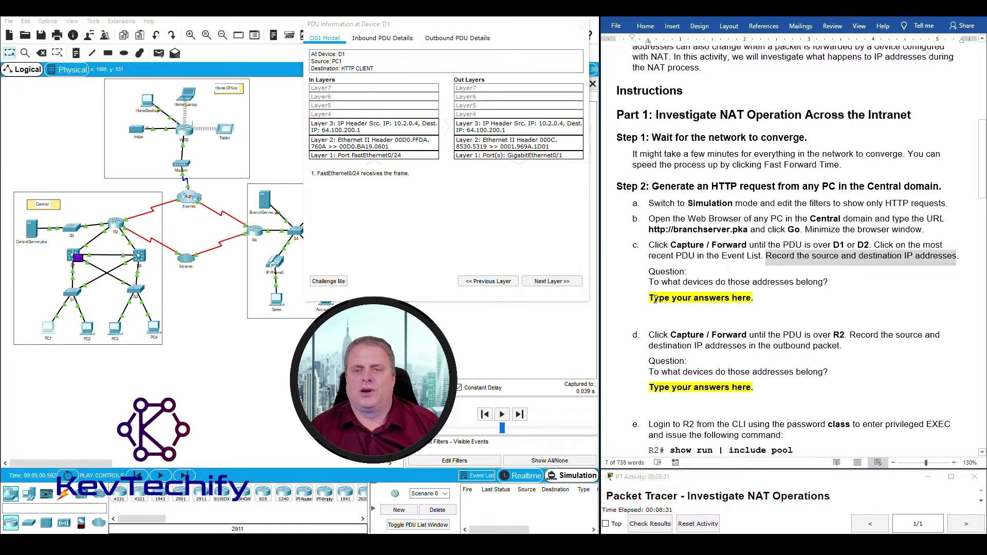
left_click_drag(650, 299, 764, 303)
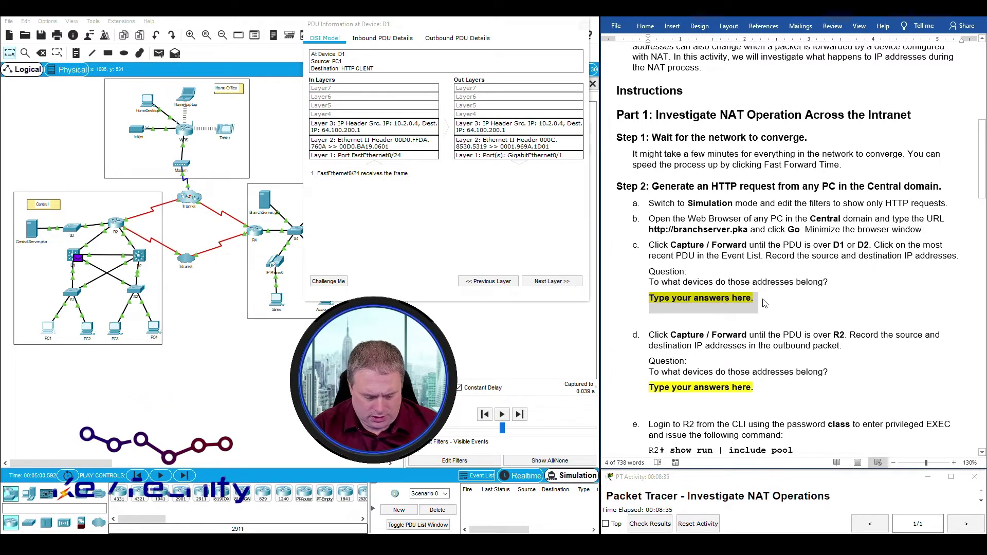
type("Source")
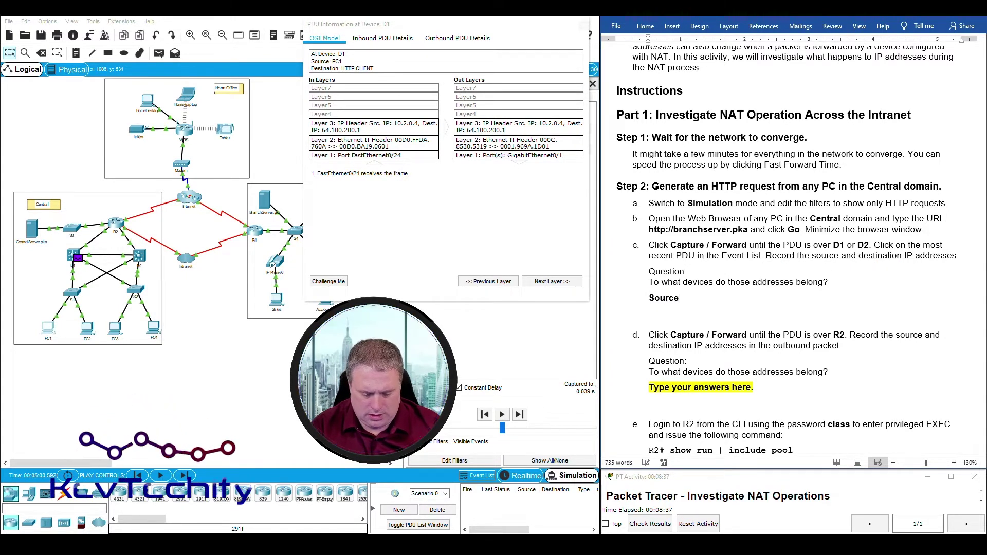
type(": 10.0")
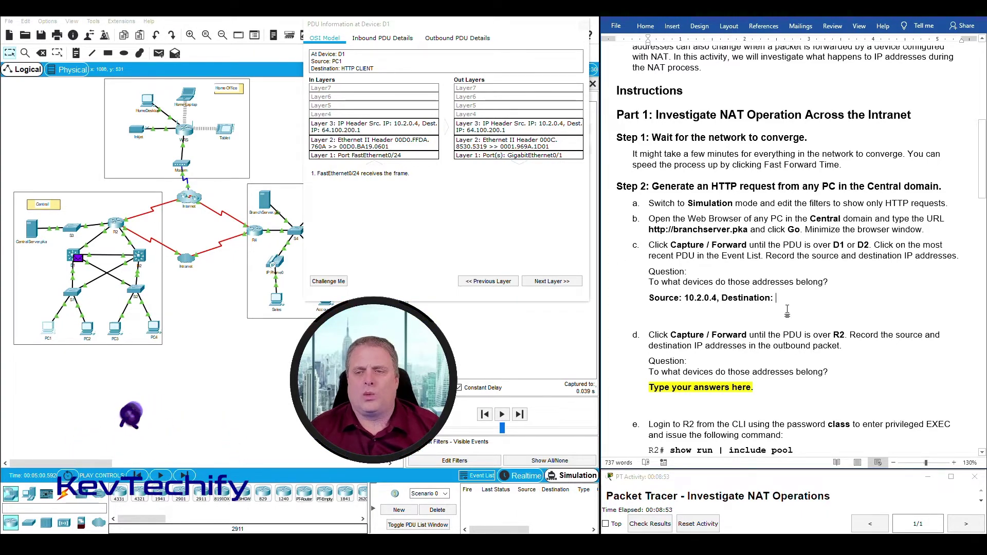
type("64.100.200.1")
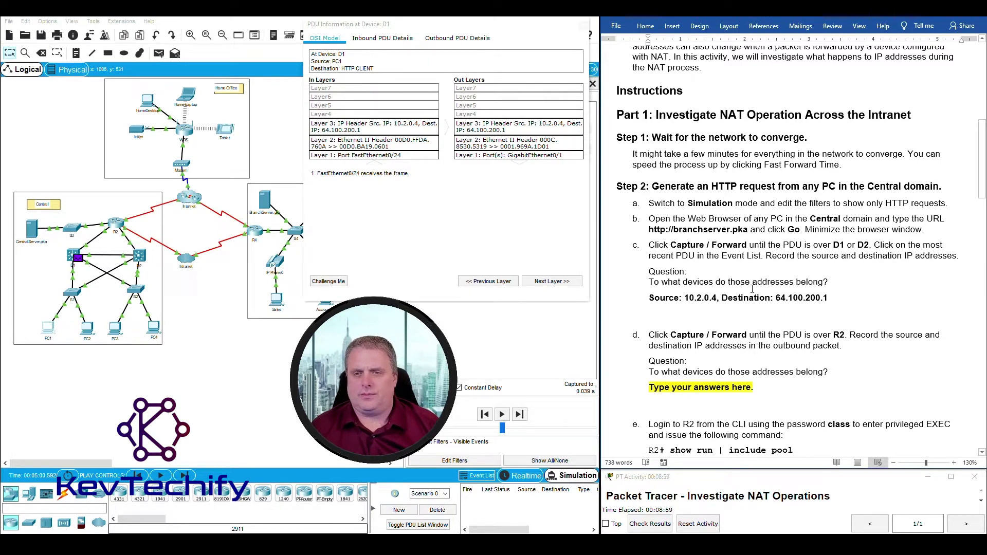
Look up 64.100.200.1 in the Addressing Table and append "SRC belongs to PC1 and DEST belongs to R4" to the step c answer.
left_click_drag(651, 282, 821, 281)
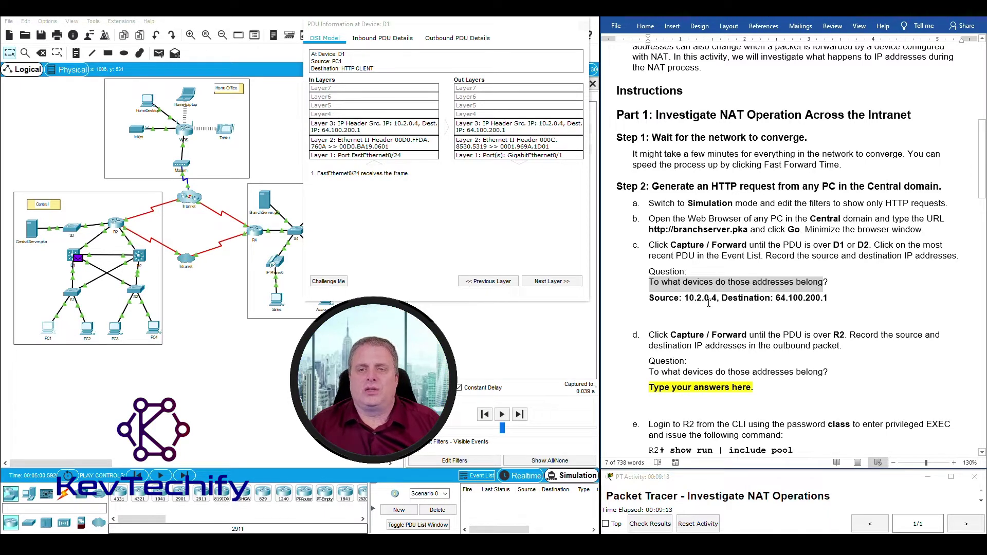
scroll(708, 303, "up", 8)
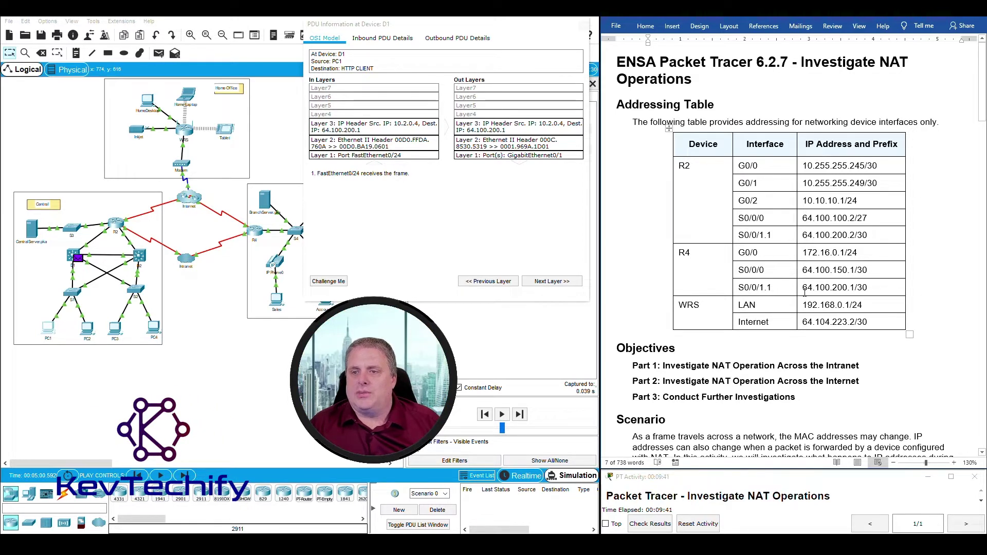
left_click_drag(838, 287, 854, 288)
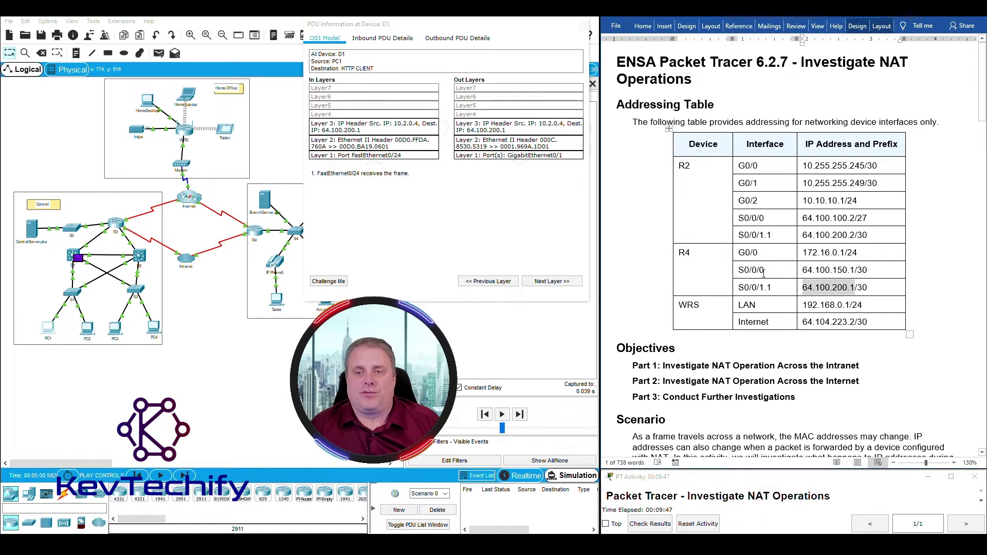
scroll(754, 421, "down", 15)
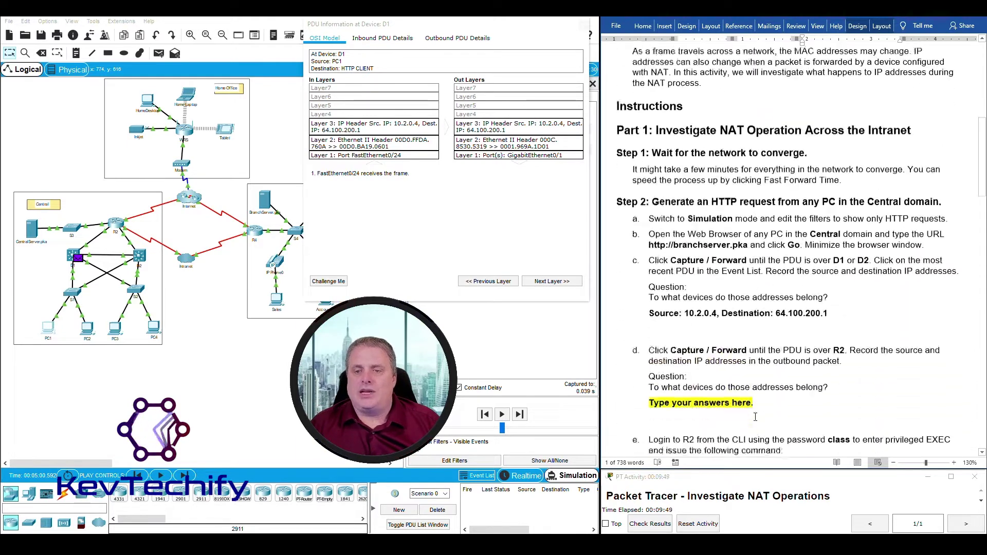
scroll(756, 414, "up", 3)
left_click(843, 299)
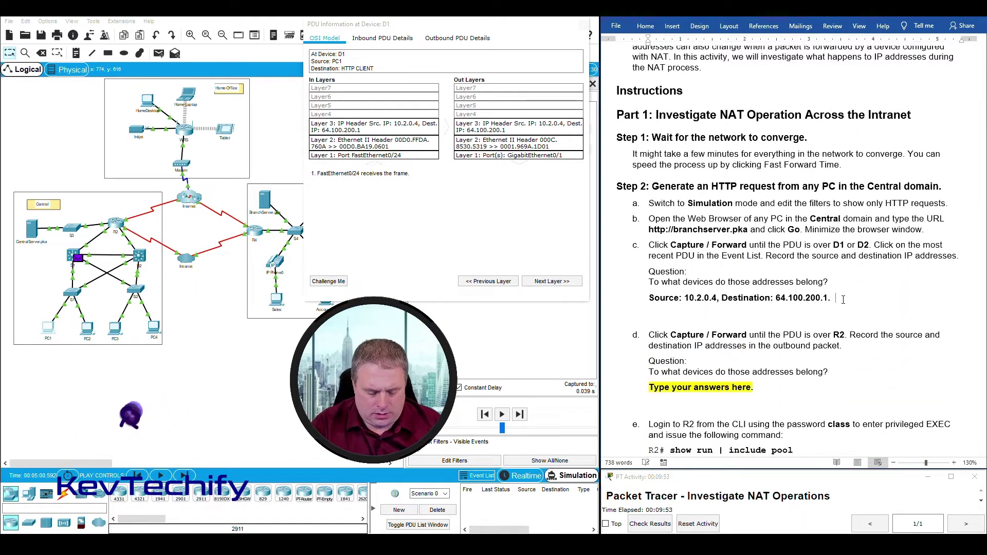
type(".  SRC belongs to PC1 and Des")
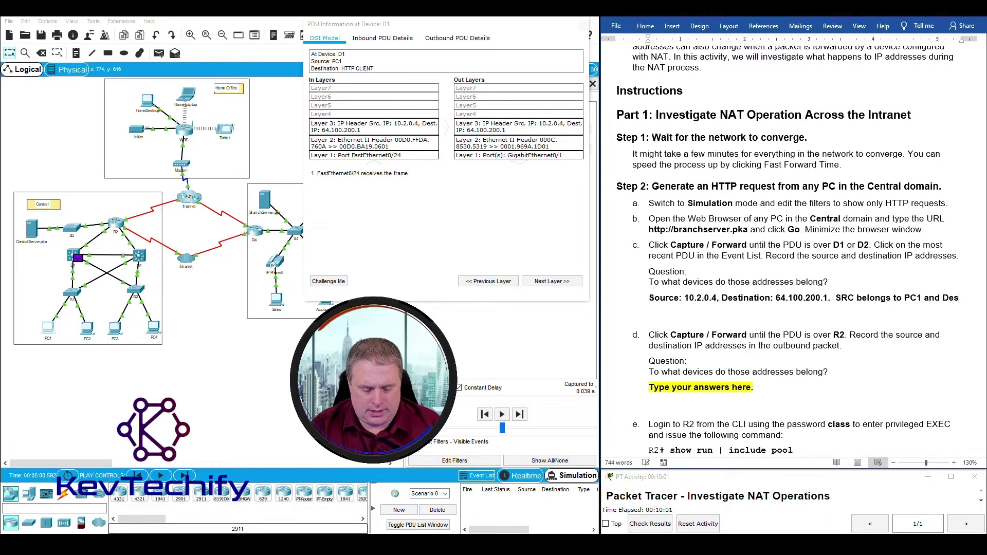
type("ST")
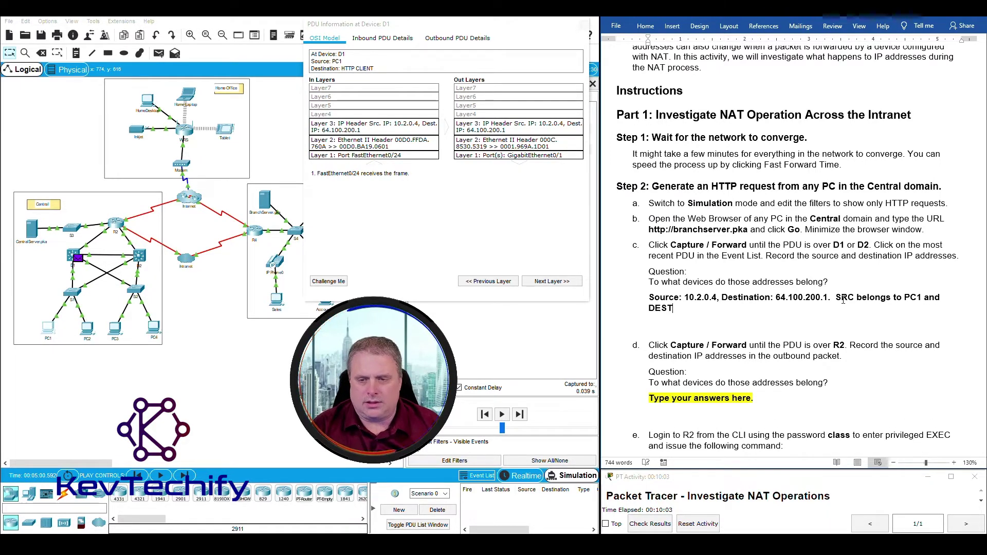
type(" belongs")
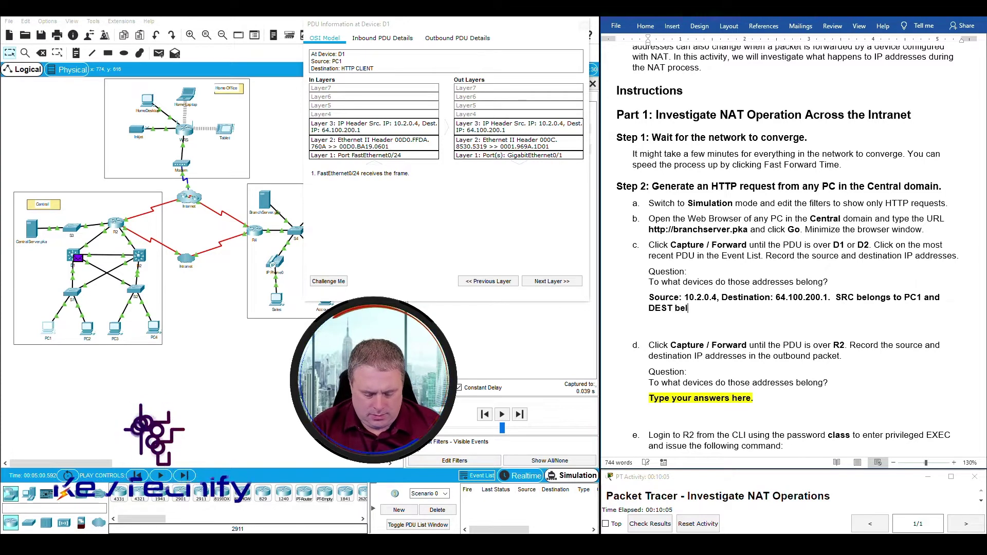
type(" to ")
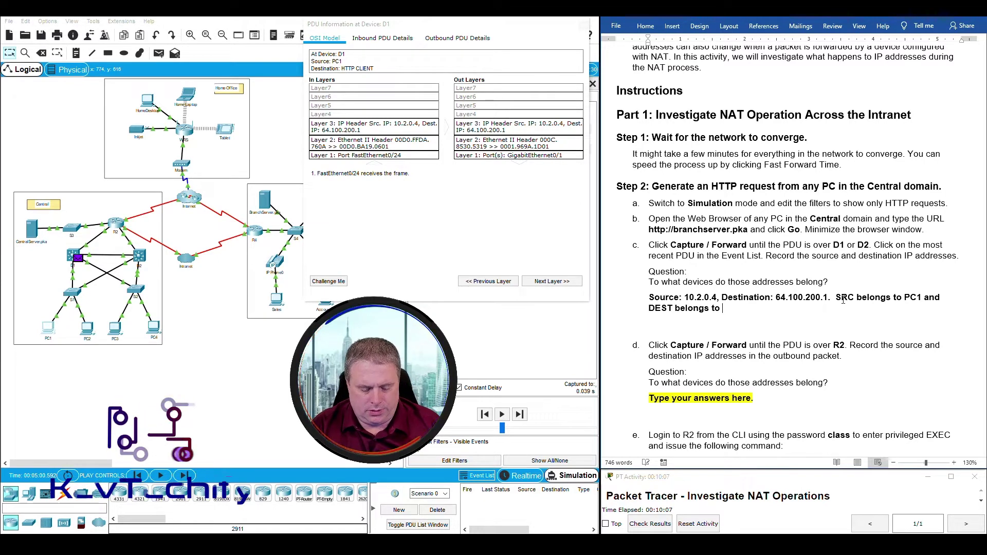
type("R4")
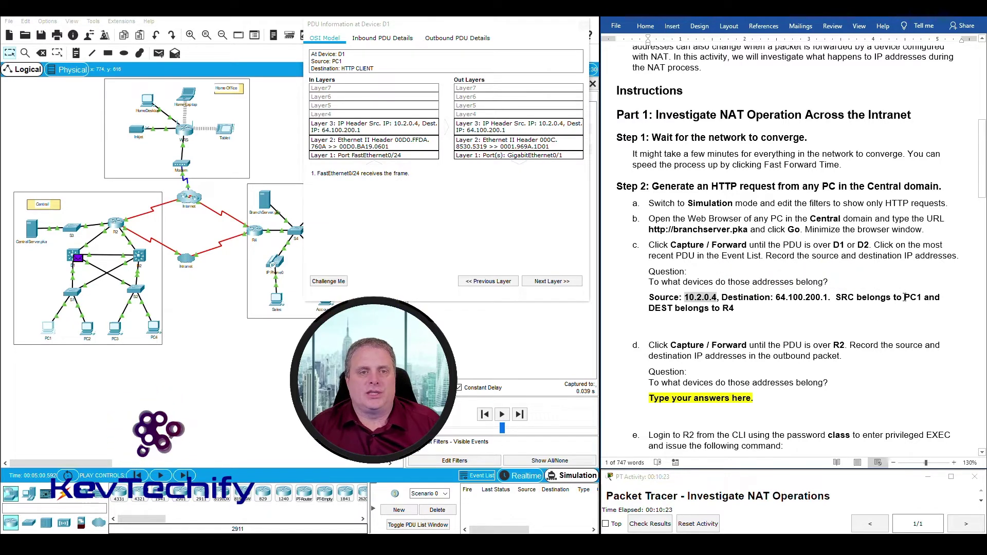
Read instruction d, close D1's PDU information in Packet Tracer and advance the simulation until the HTTP PDU reaches R2.
scroll(677, 312, "down", 3)
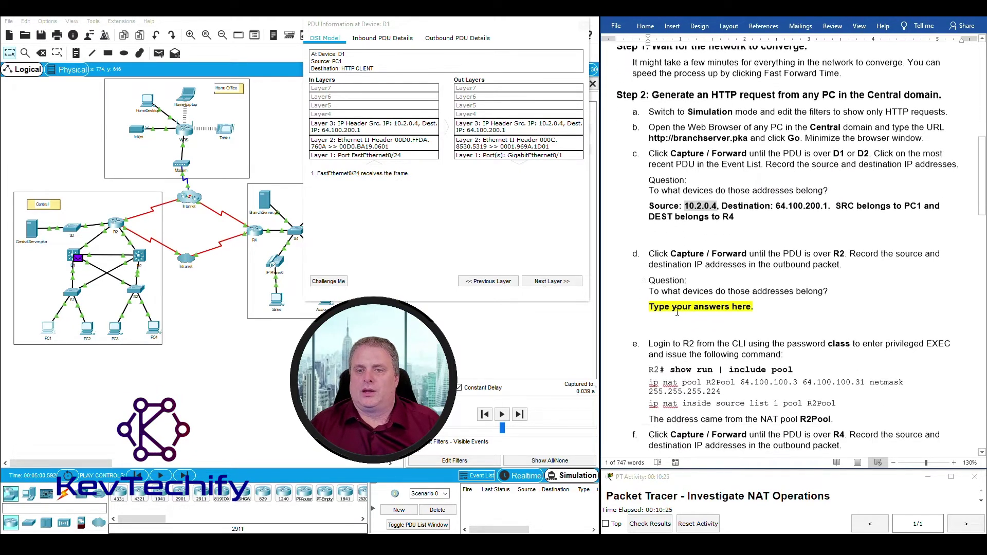
left_click_drag(650, 221, 792, 217)
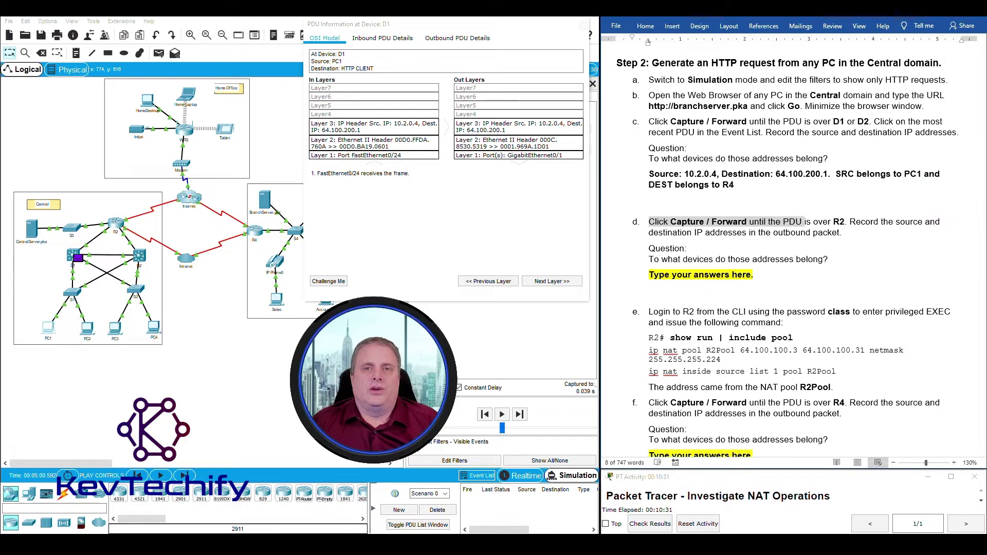
left_click(575, 33)
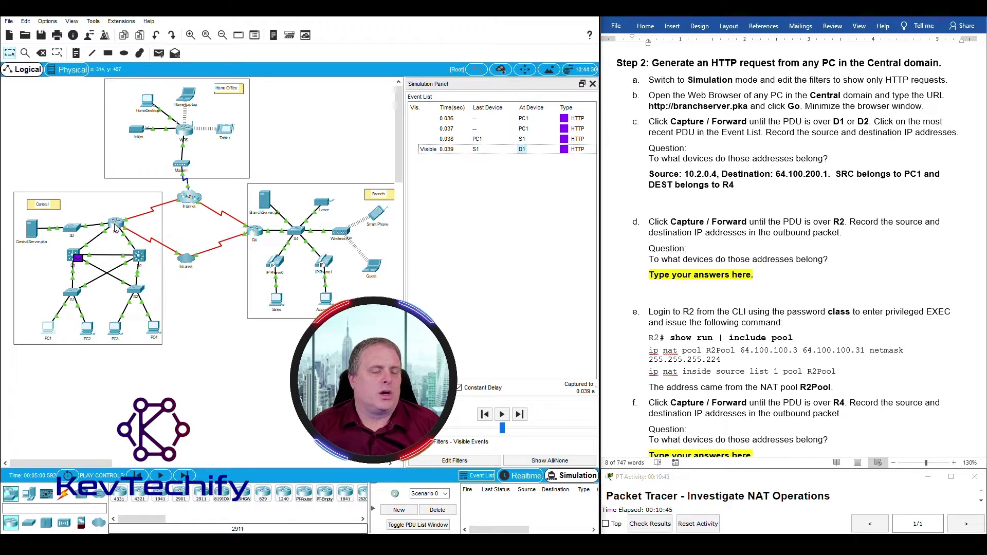
left_click(184, 477)
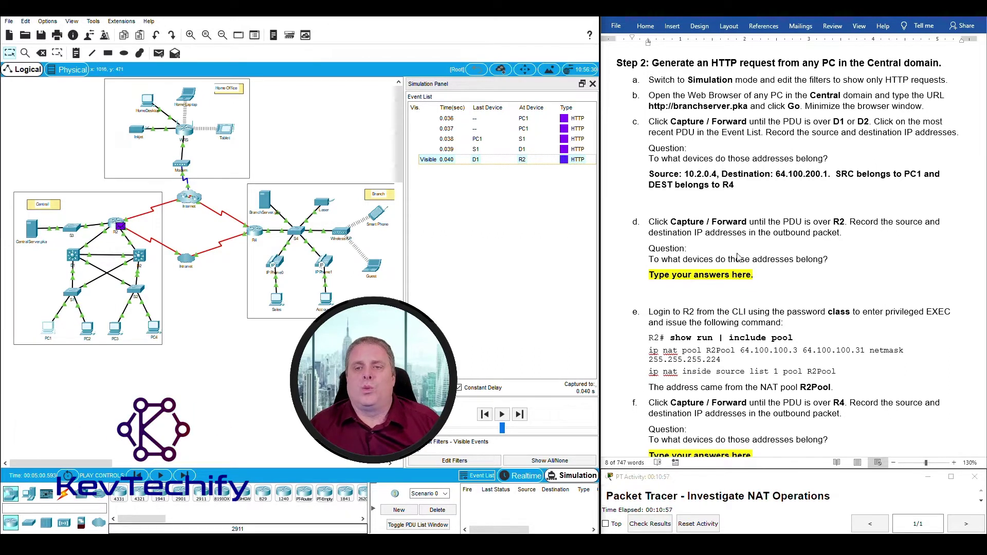
Open the PDU information for the HTTP event at R2 and examine the source and destination IPs and TCP ports in the outbound PDU details.
left_click(872, 227)
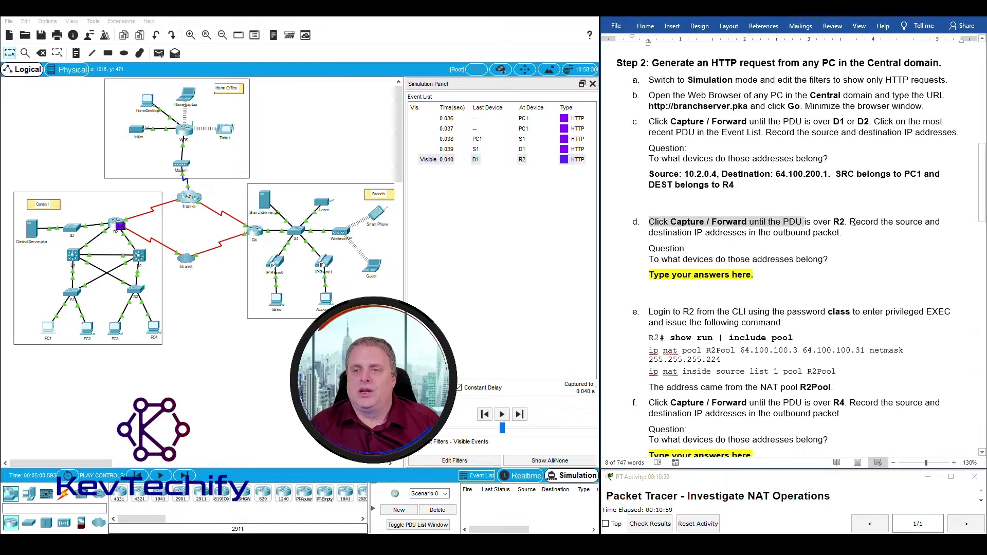
left_click_drag(850, 222, 834, 233)
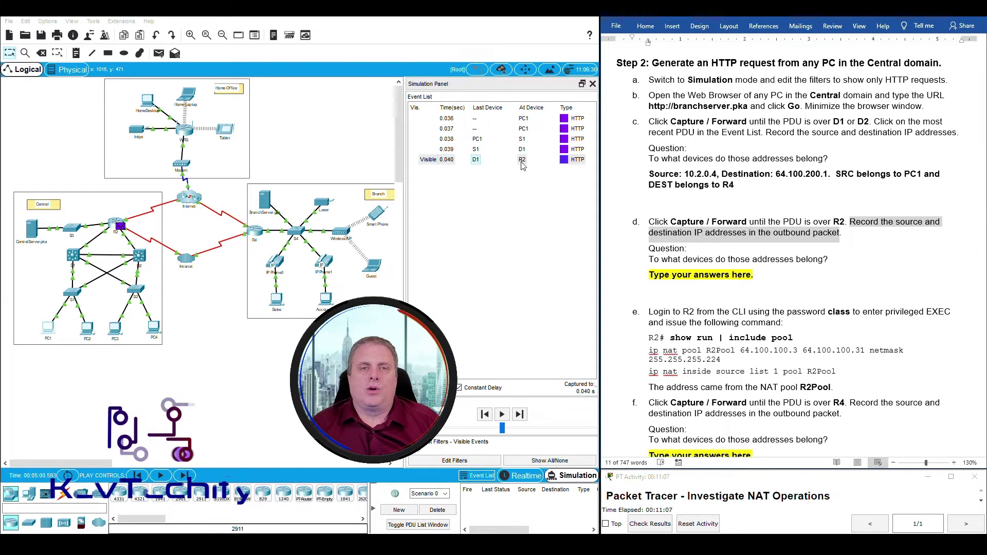
left_click(569, 162)
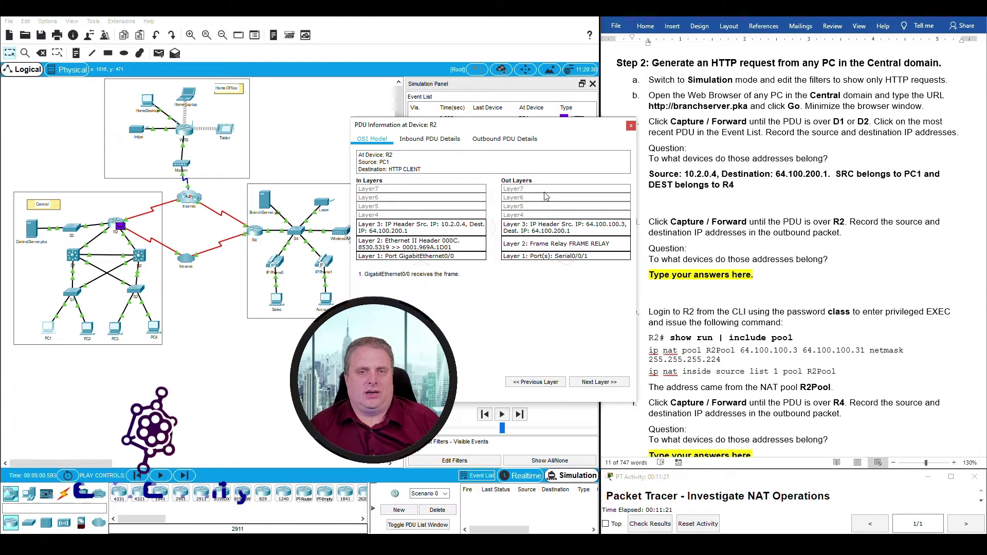
left_click(520, 142)
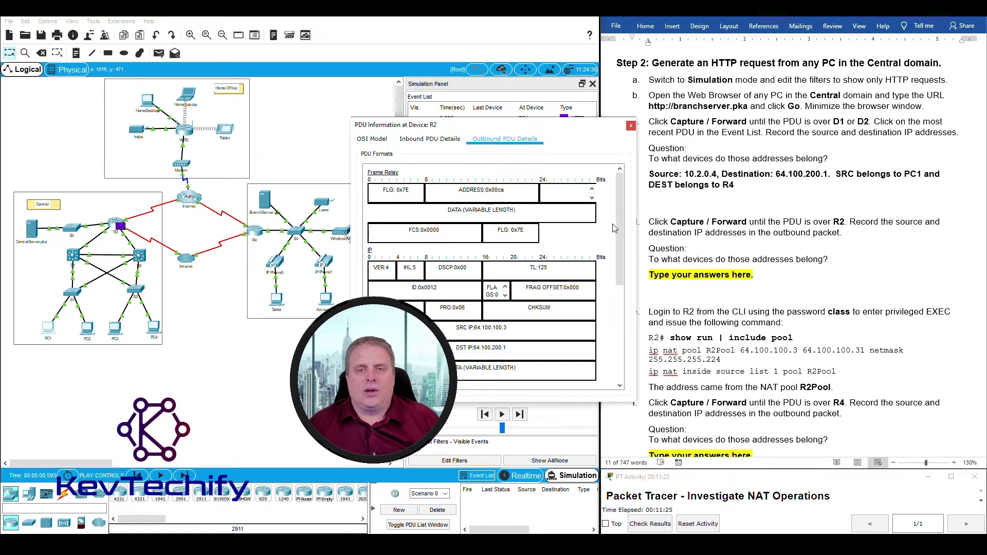
left_click_drag(619, 215, 622, 193)
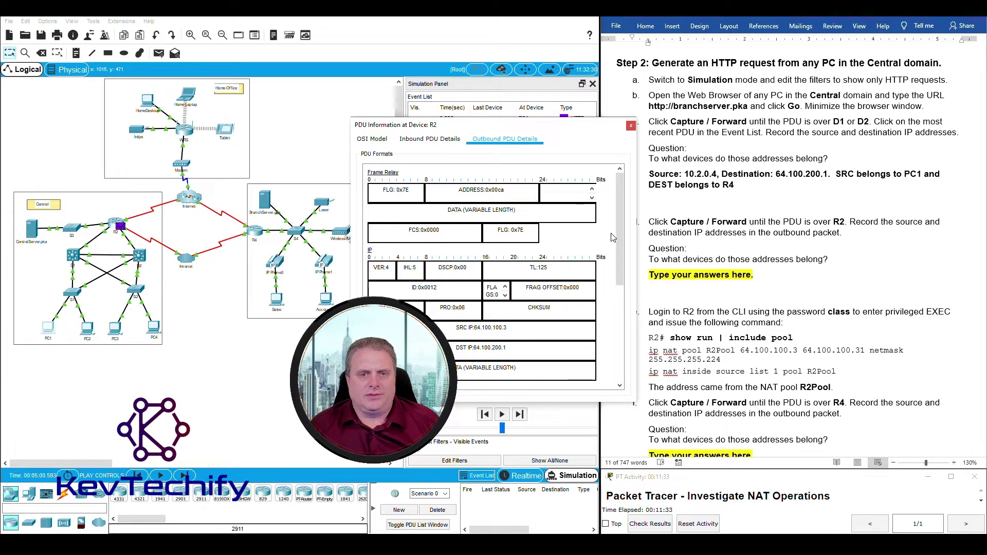
scroll(488, 228, "down", 3)
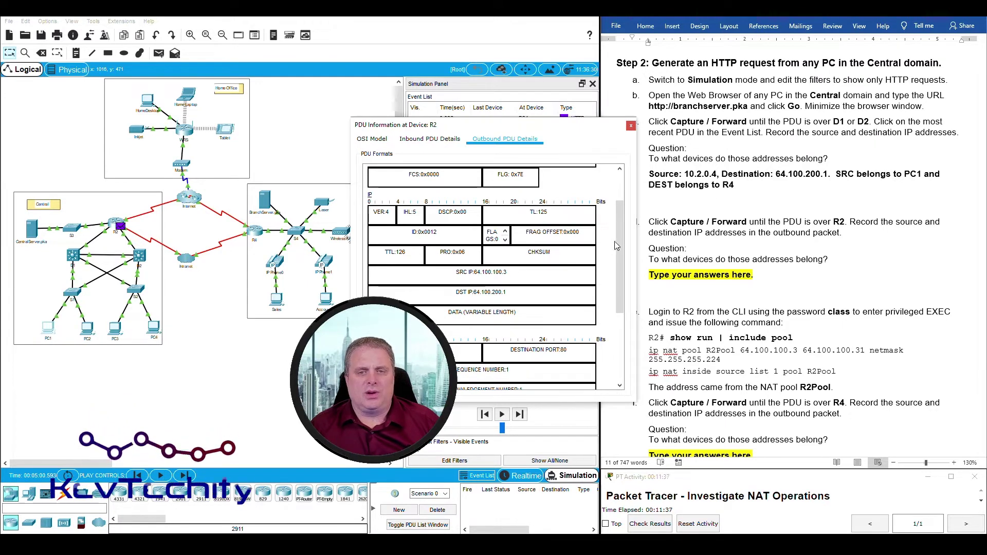
left_click_drag(617, 238, 627, 304)
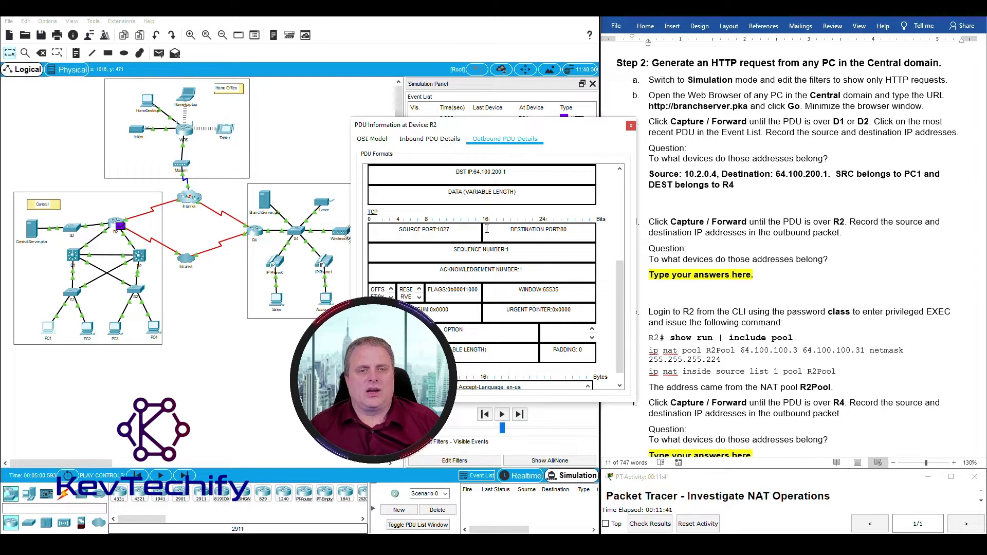
left_click_drag(620, 354, 618, 362)
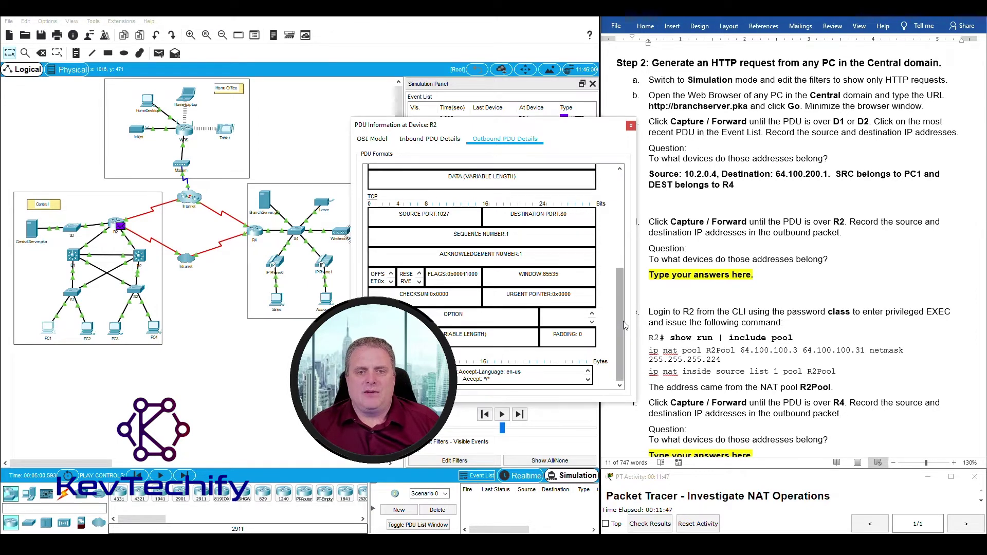
left_click_drag(621, 317, 621, 250)
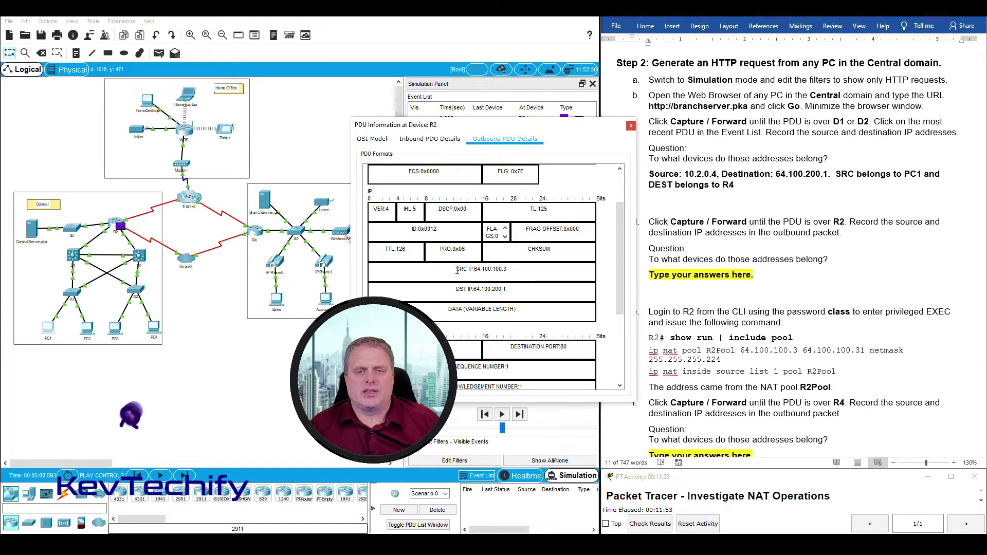
left_click_drag(456, 271, 509, 270)
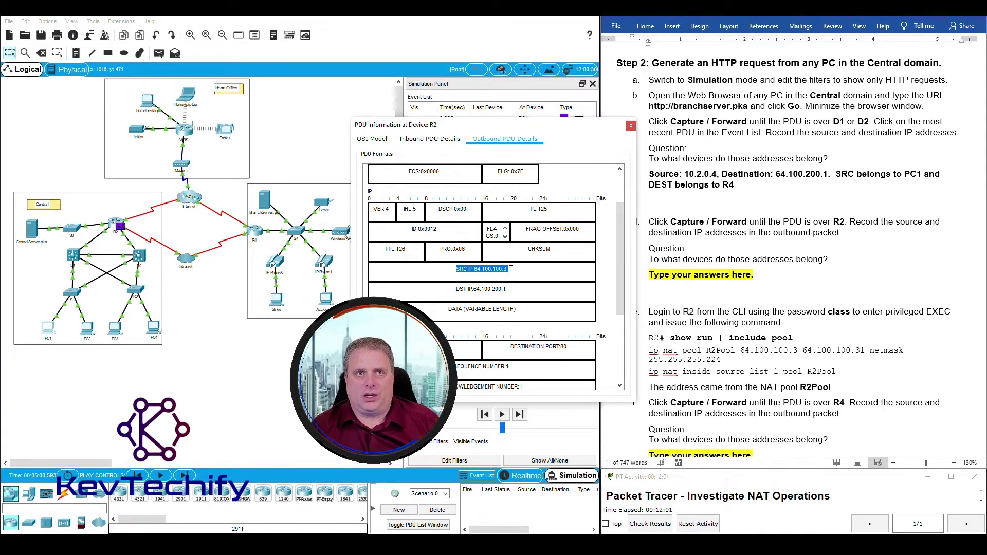
Replace the step d answer placeholder in the lab document with "Source: 64.100.100.3 Destination 64.100.200.1", taken from R2's outbound PDU details.
left_click(710, 273)
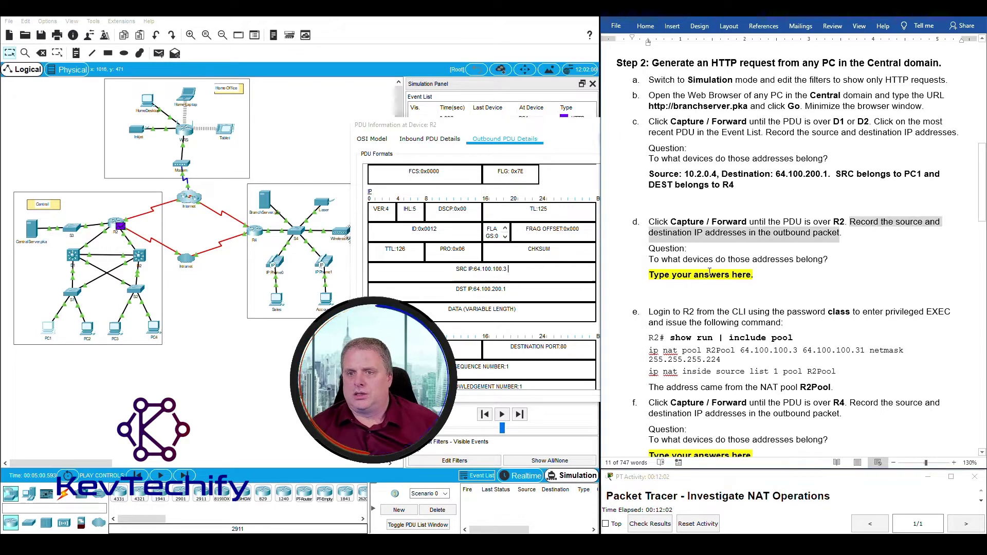
left_click(677, 277)
left_click_drag(649, 276, 749, 277)
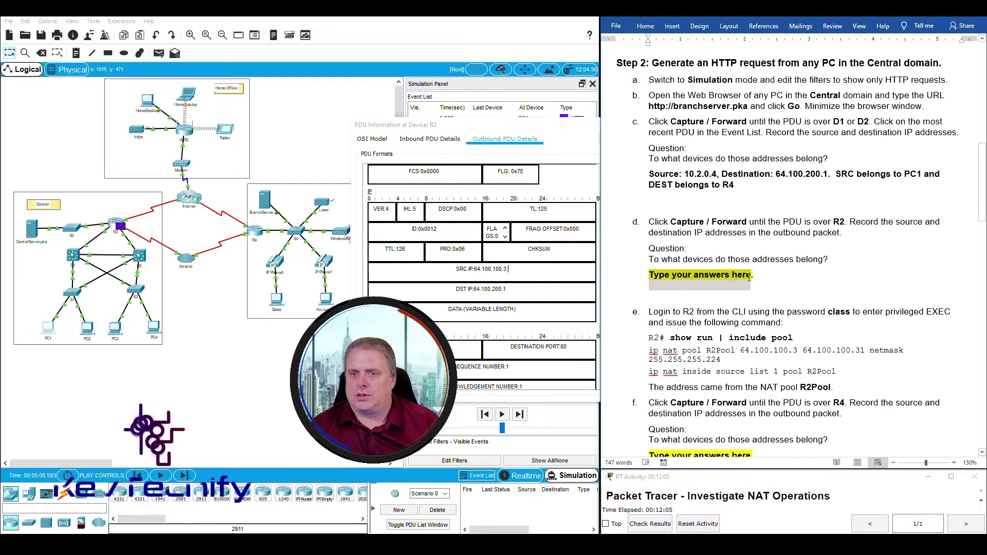
type("Sour")
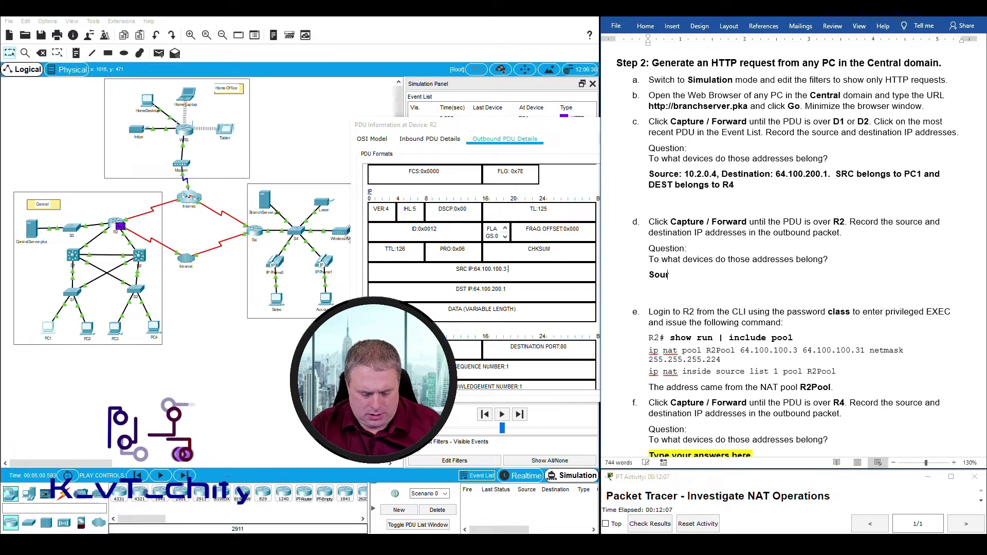
type("ce: 64.100.100.3  Destination")
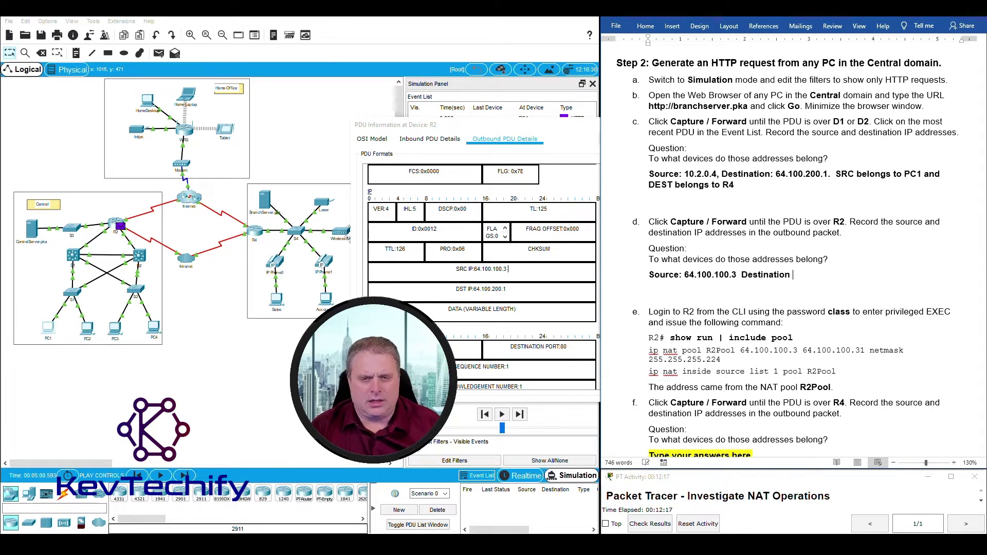
left_click(512, 289)
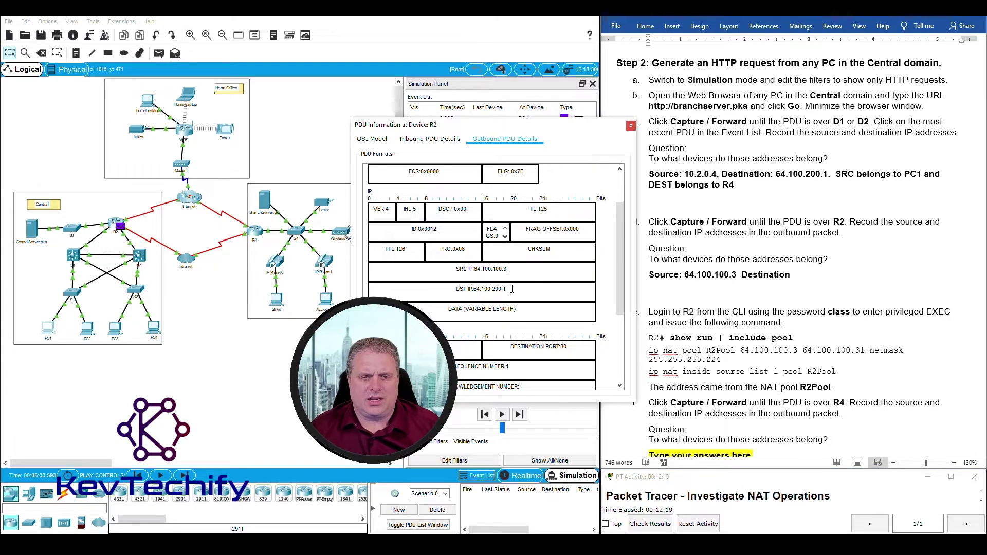
left_click_drag(512, 289, 474, 289)
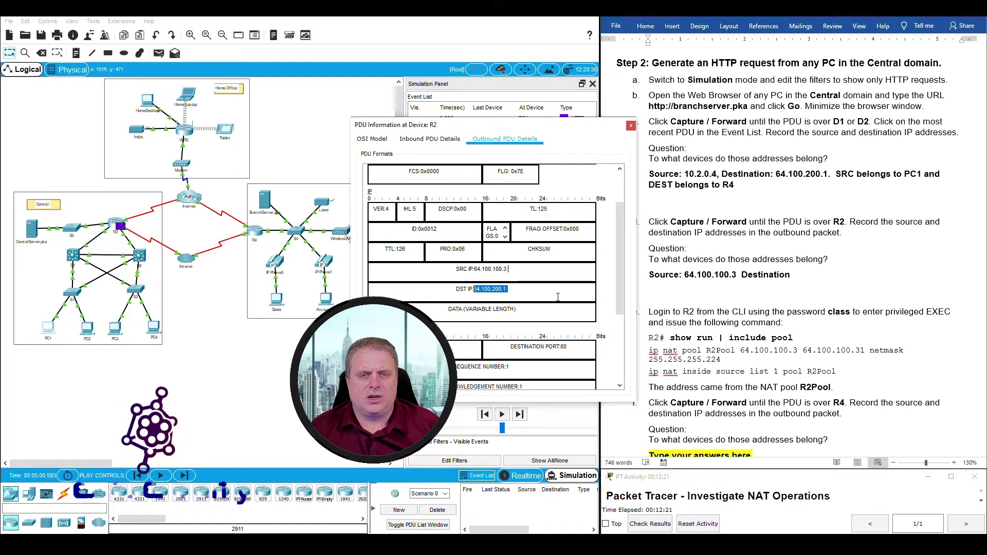
left_click(806, 285)
type("64")
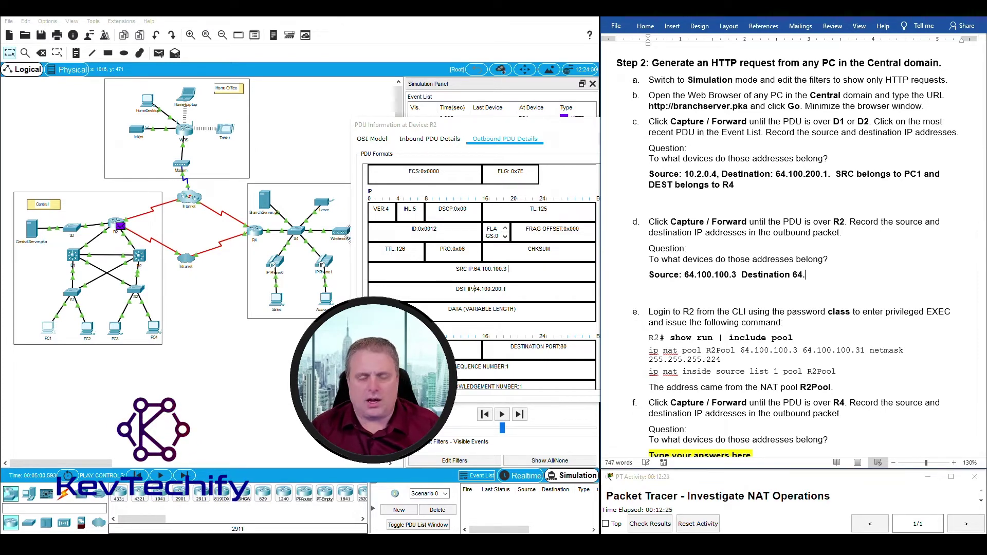
type(".100.200.1")
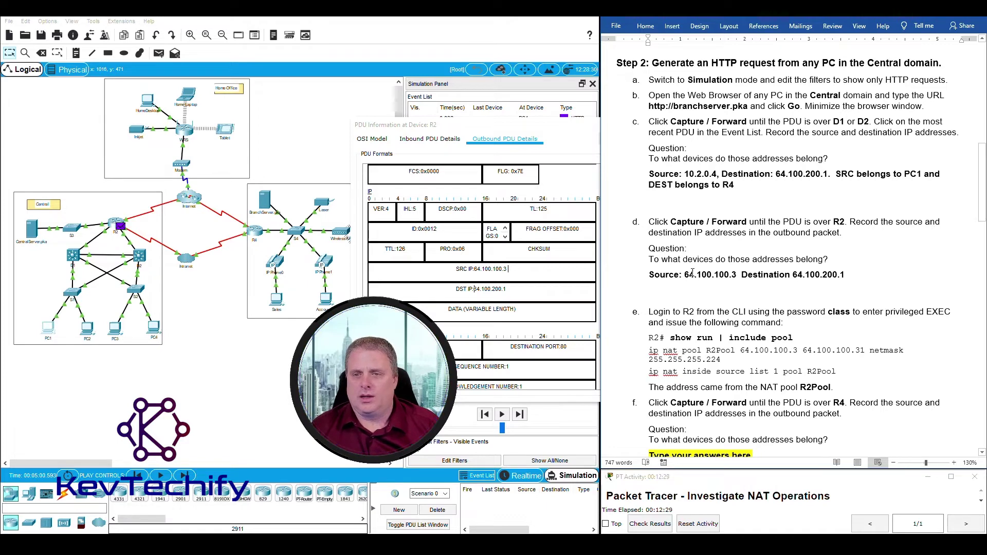
Look up 64.100.100.3 in the Addressing Table and R2's port summary, and append ". SRC not assigned to an interface." to the step d answer.
left_click_drag(723, 256, 818, 256)
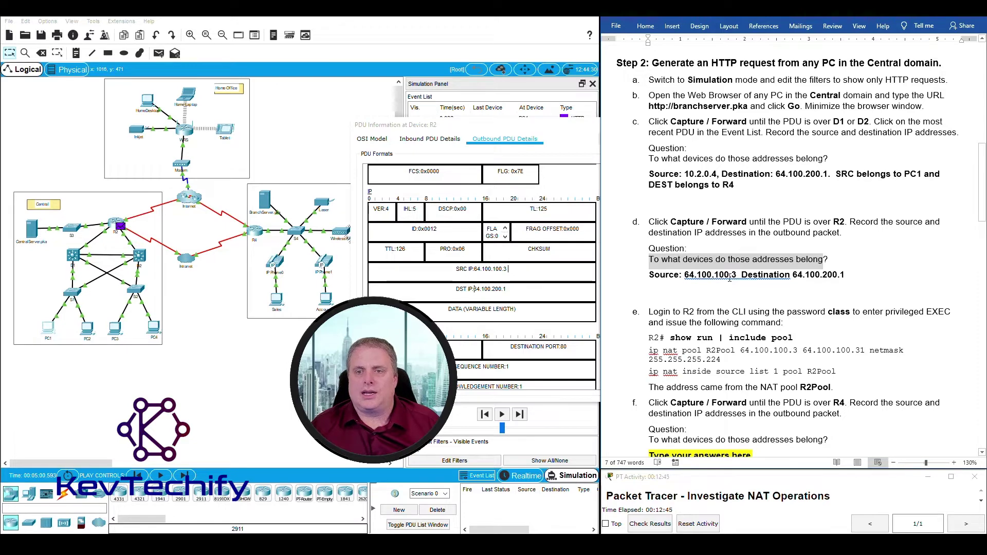
scroll(727, 277, "up", 15)
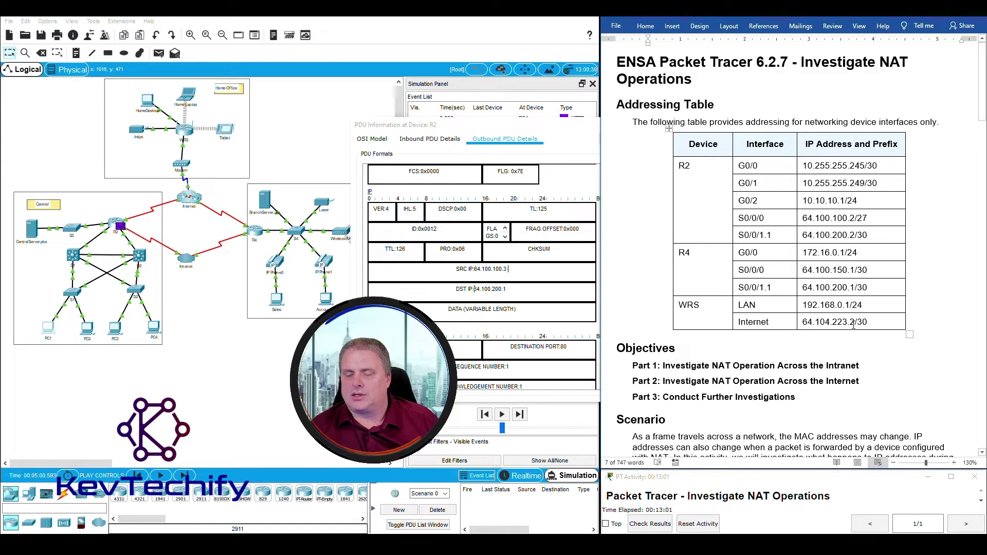
scroll(853, 325, "down", 15)
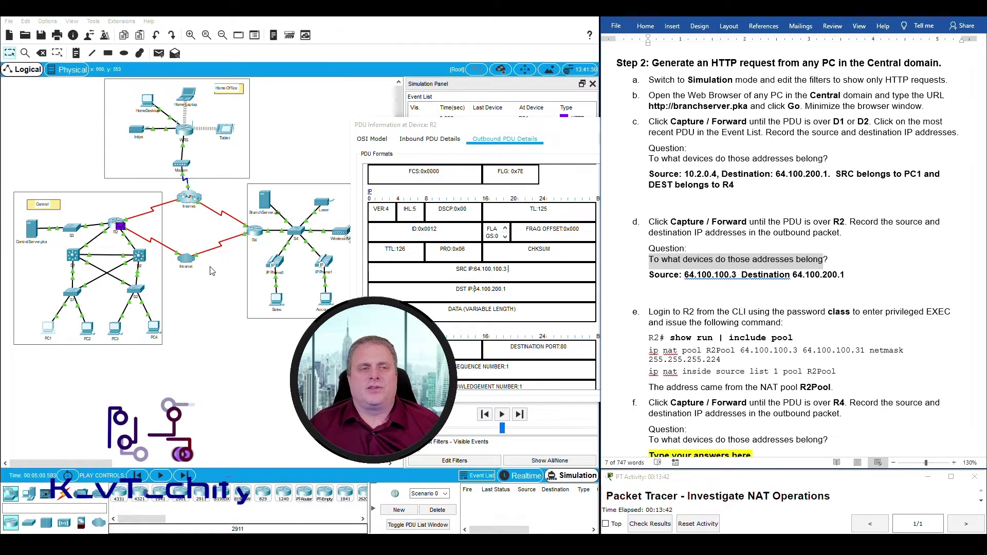
left_click(118, 220)
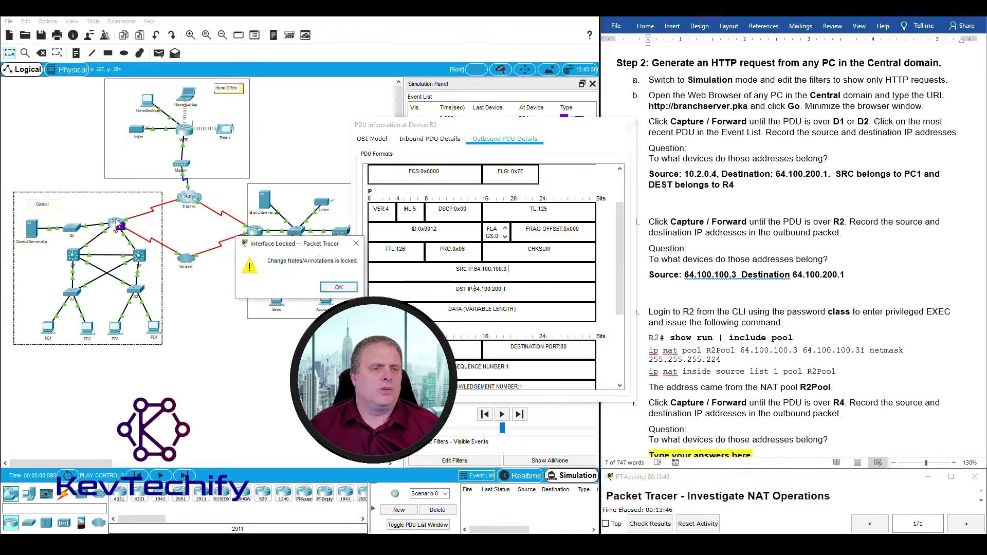
key("Return")
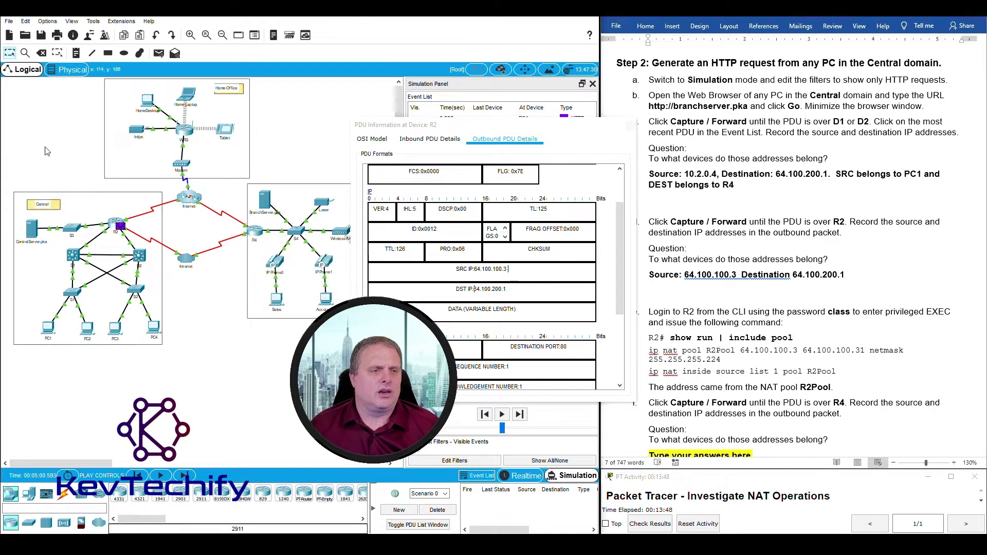
mouse_move(117, 222)
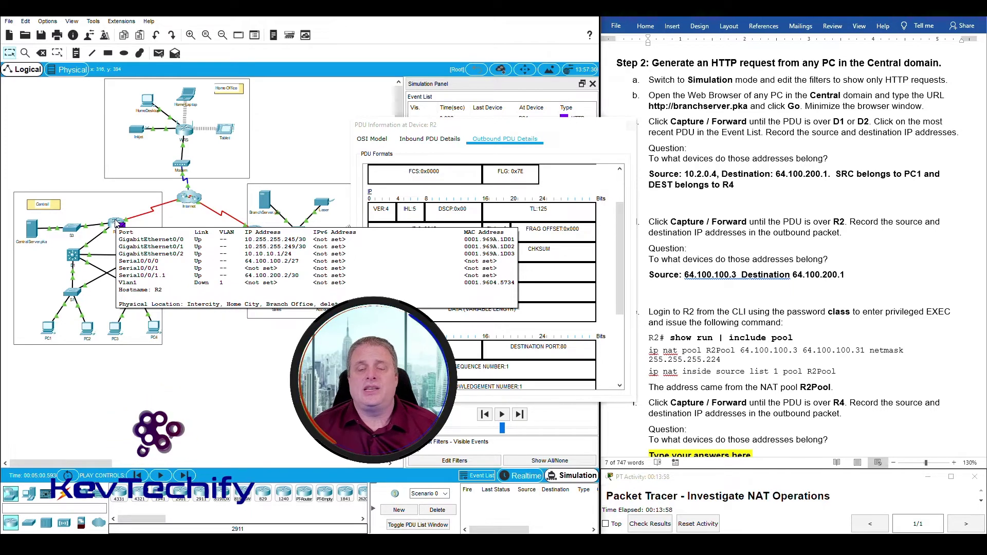
left_click_drag(649, 259, 827, 259)
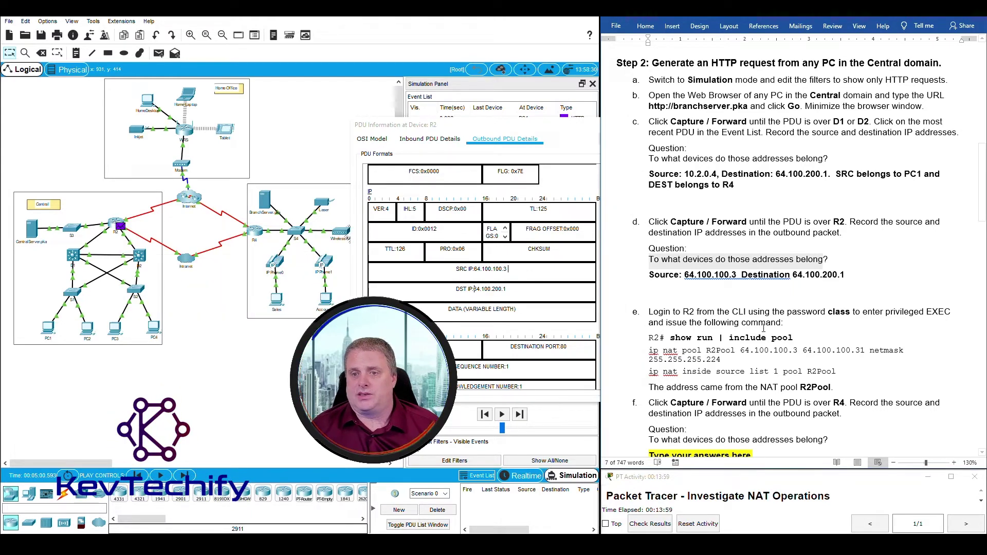
left_click(855, 273)
type(".  ")
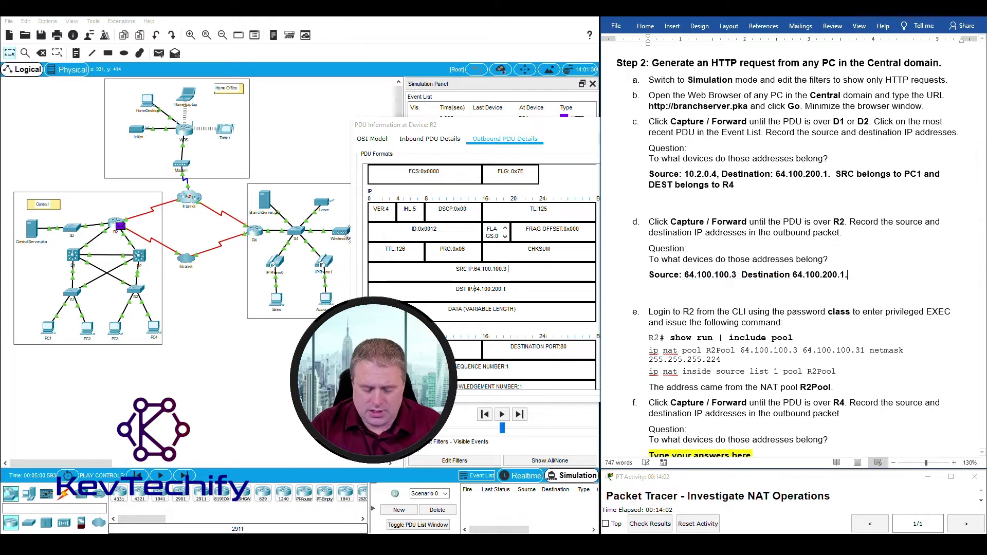
type("SR")
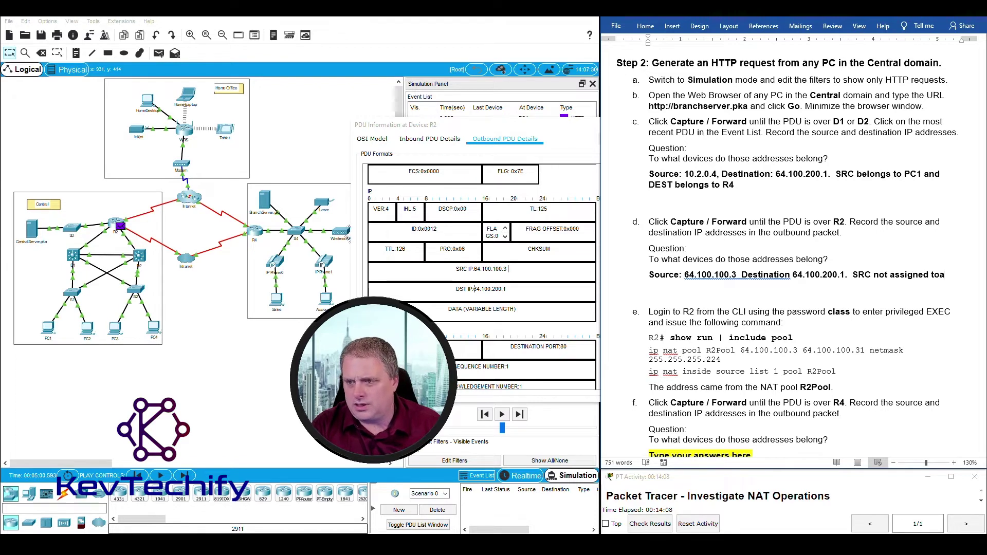
type("C not assigned to an interf")
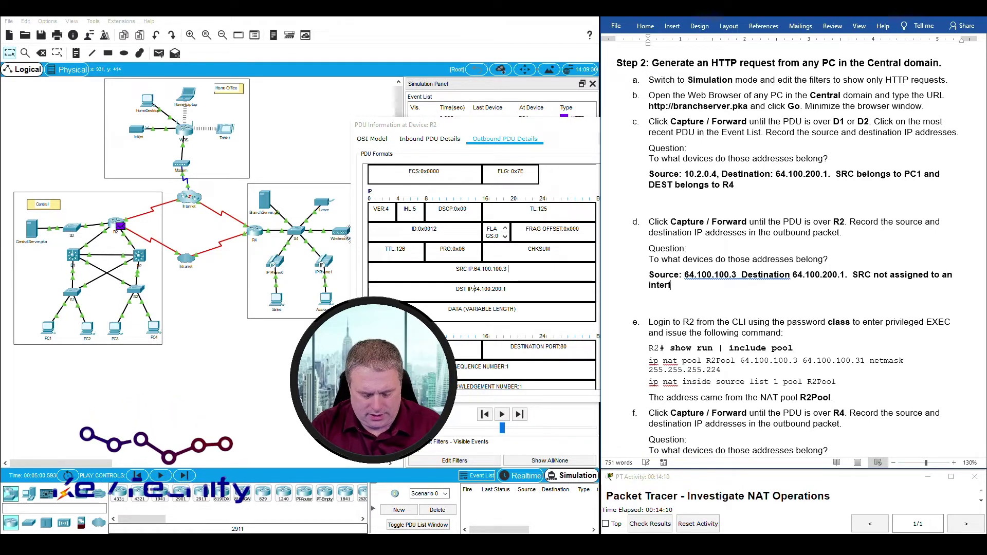
type("ace.")
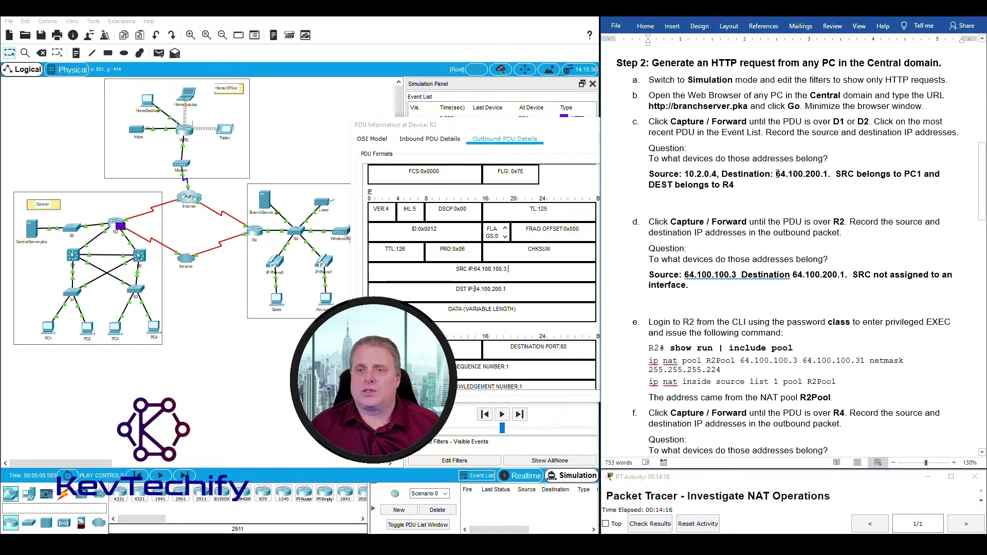
Check the destination device in the step c answer and append "DEST belongs to R4." to the step d answer.
left_click_drag(779, 175, 825, 175)
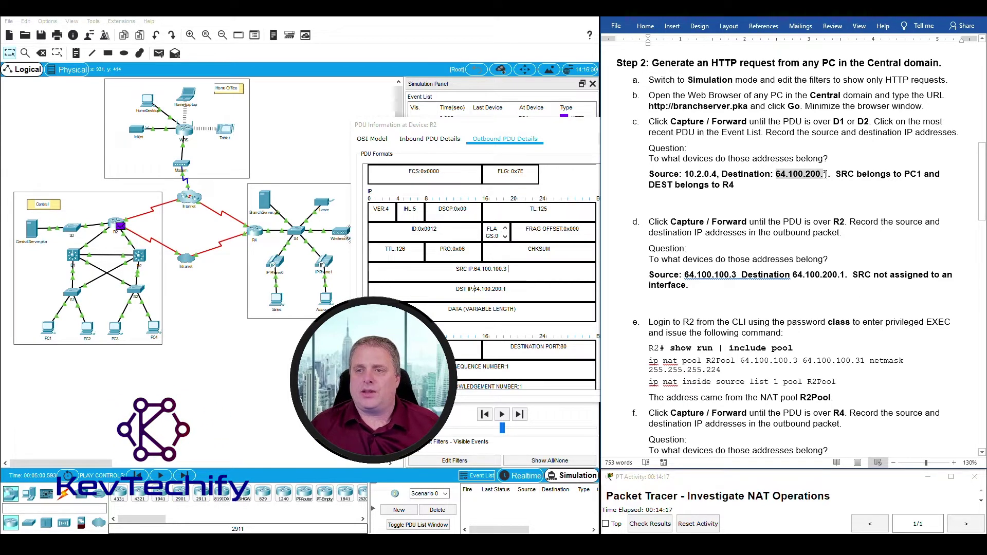
double_click(727, 185)
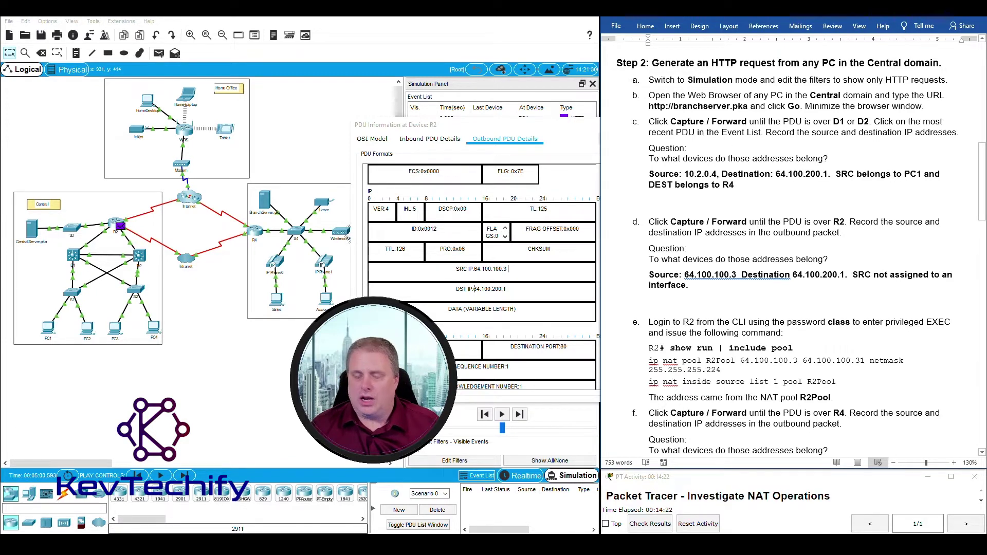
type("DEST")
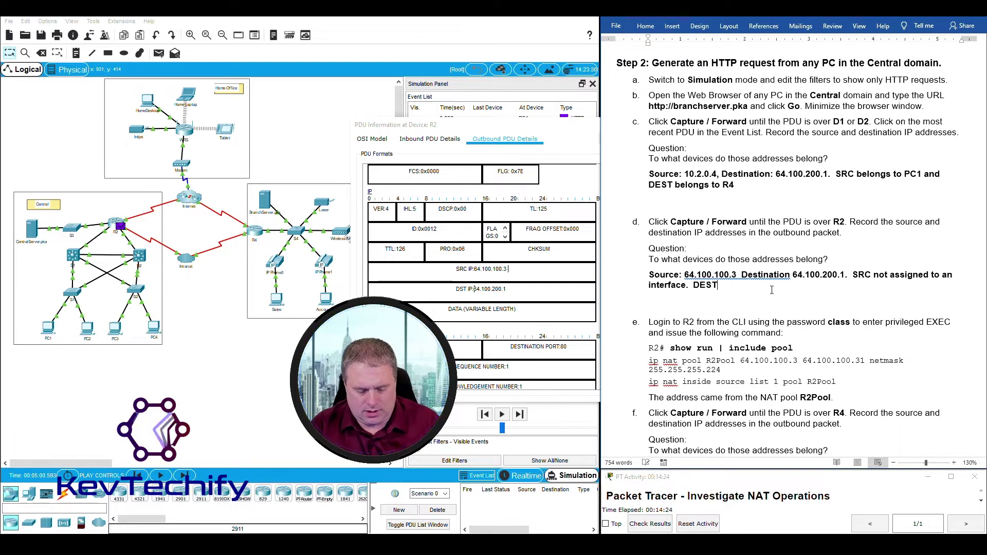
type(" be")
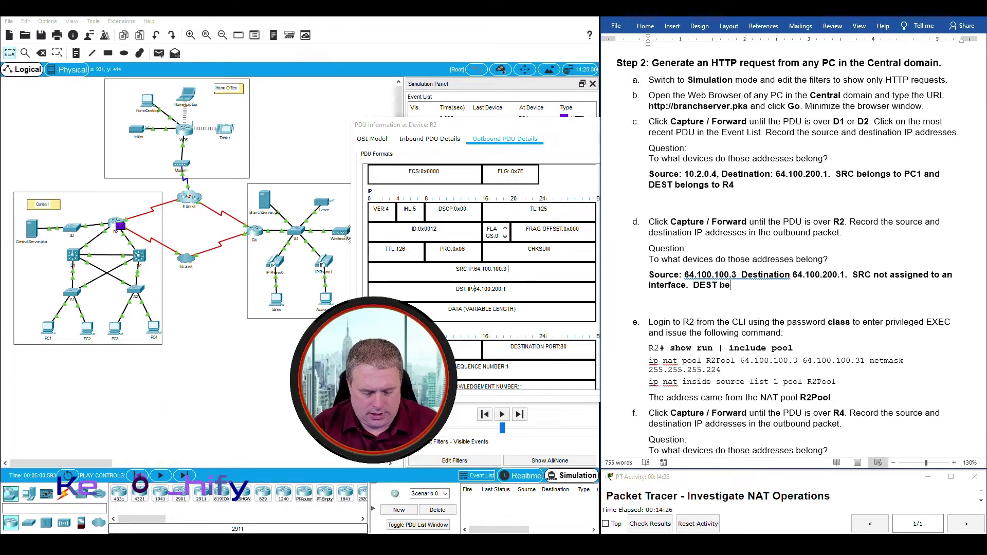
type("longs to ")
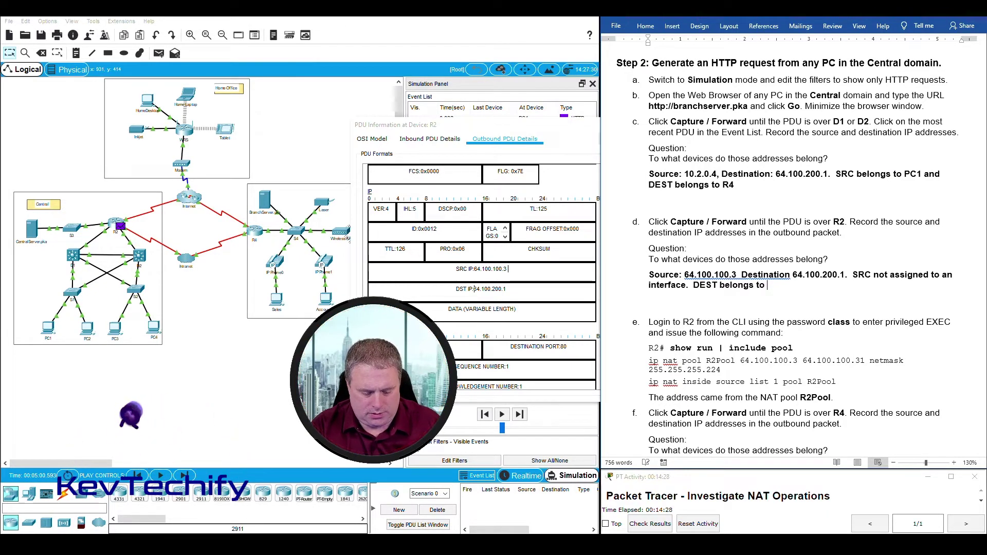
type("R4.")
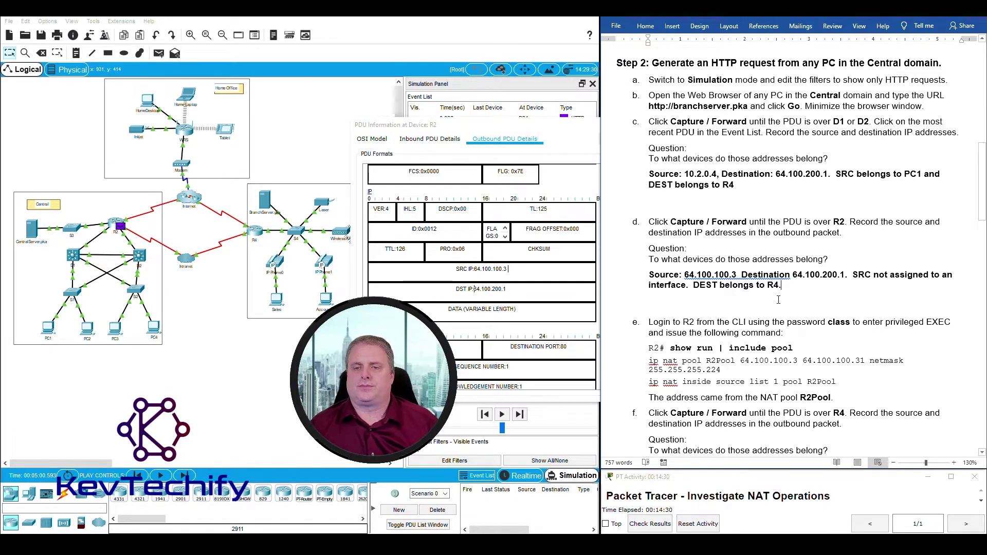
Read instruction e, close R2's PDU information in Packet Tracer, and open R2's command line interface in a widened window.
scroll(778, 299, "down", 3)
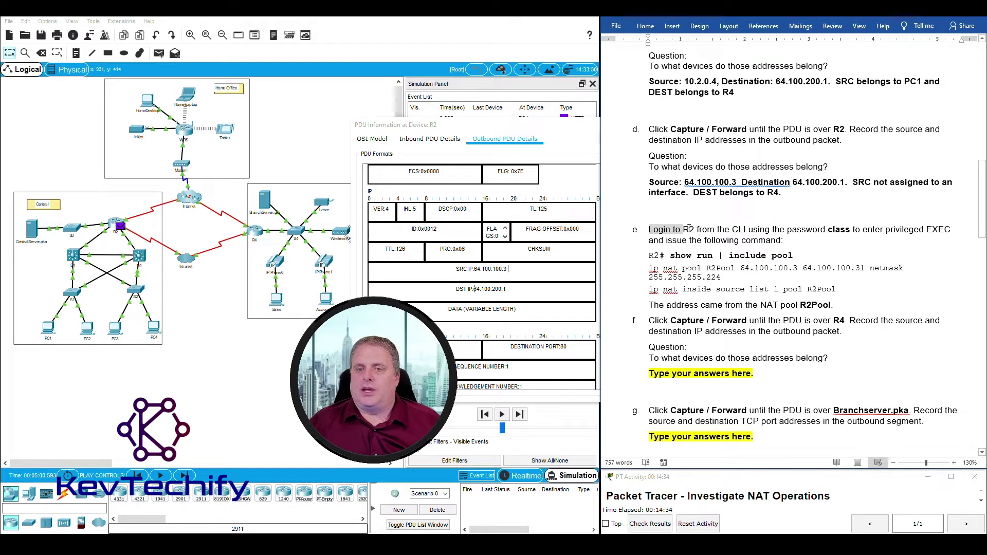
left_click_drag(700, 229, 949, 229)
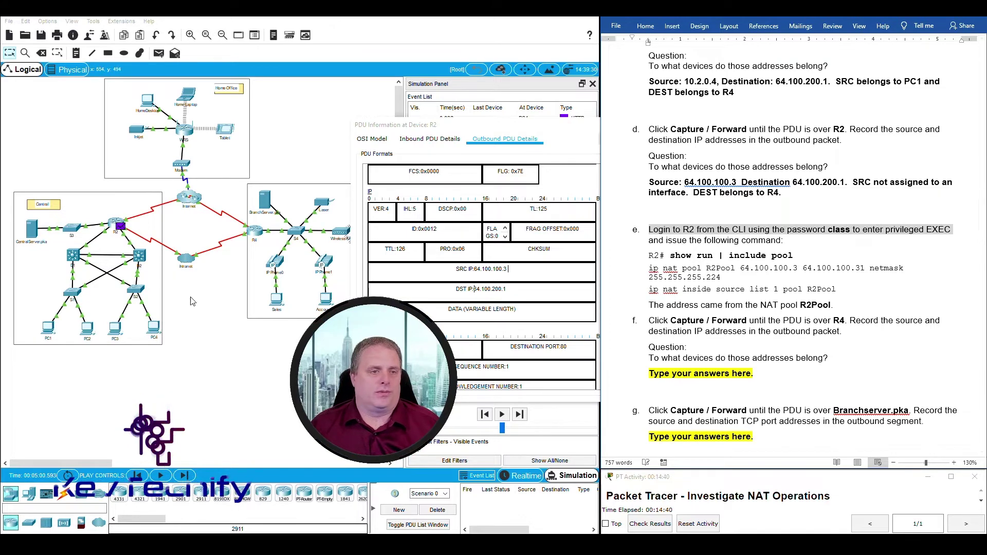
left_click(116, 224)
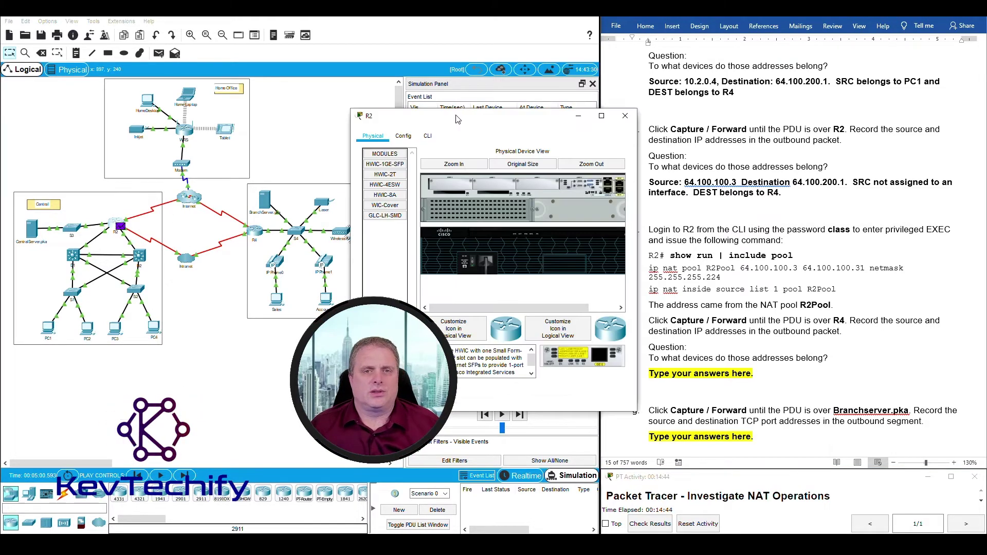
left_click_drag(458, 121, 176, 36)
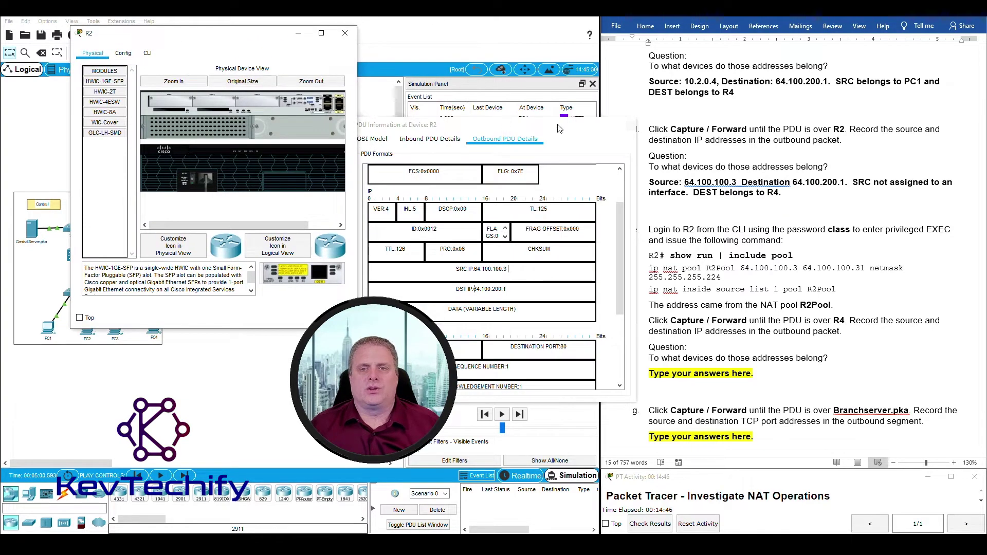
left_click(631, 127)
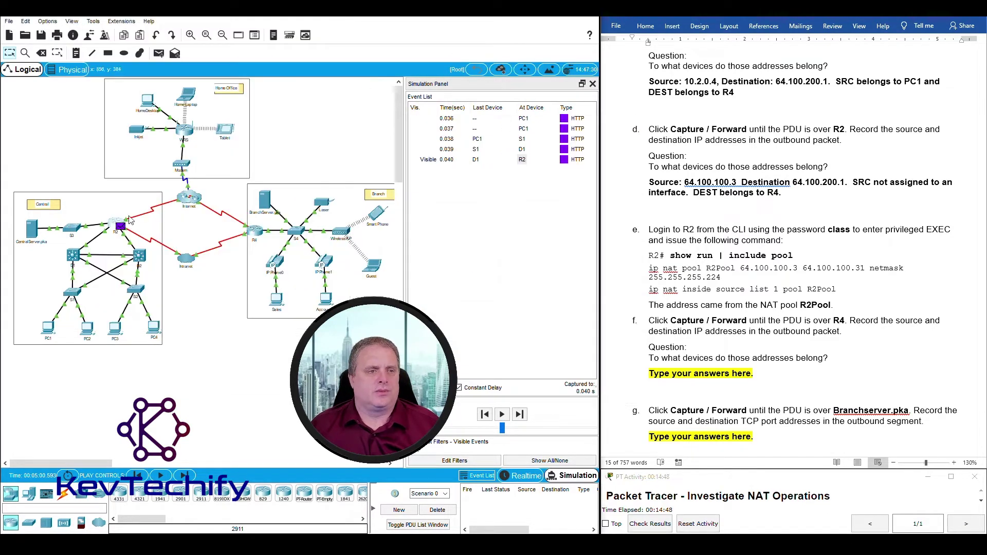
left_click(128, 220)
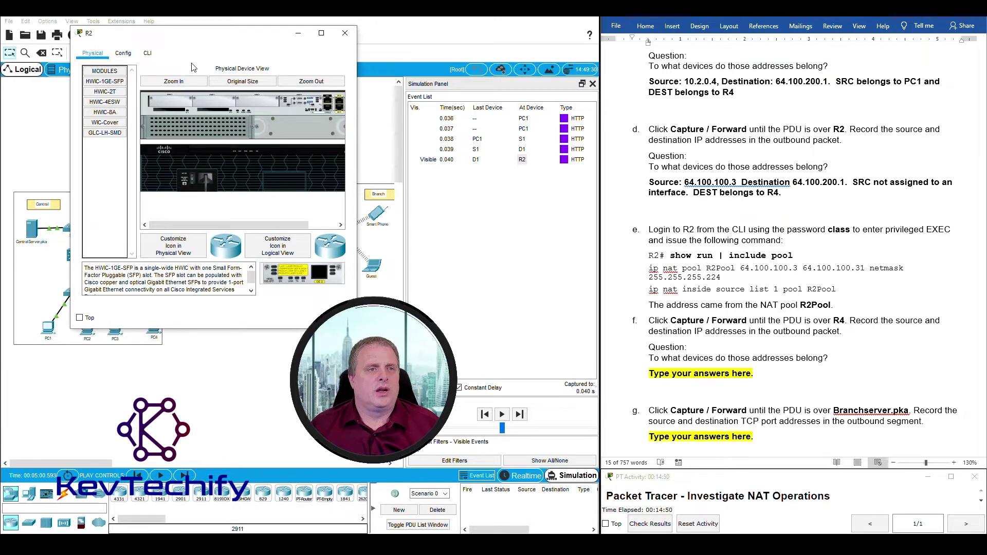
left_click(147, 53)
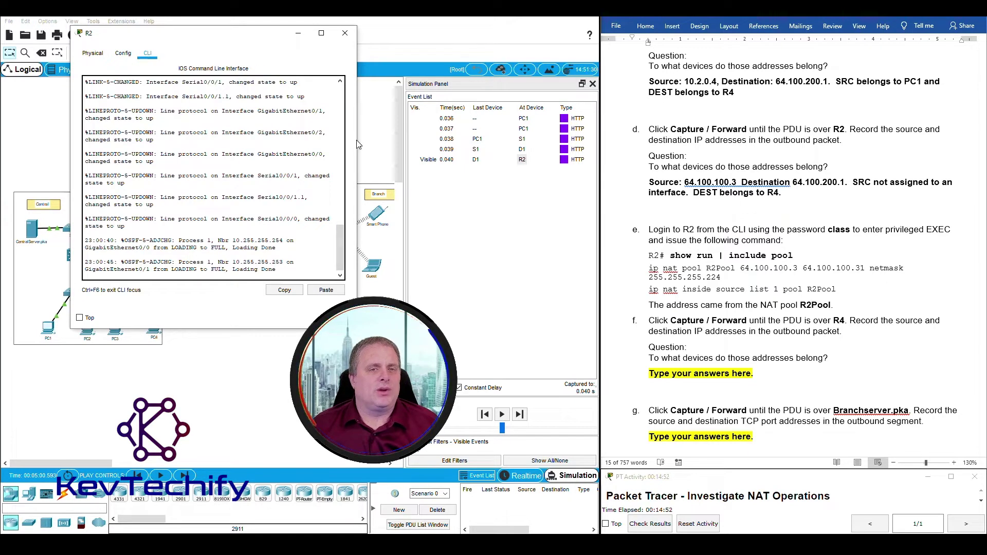
left_click_drag(357, 139, 527, 136)
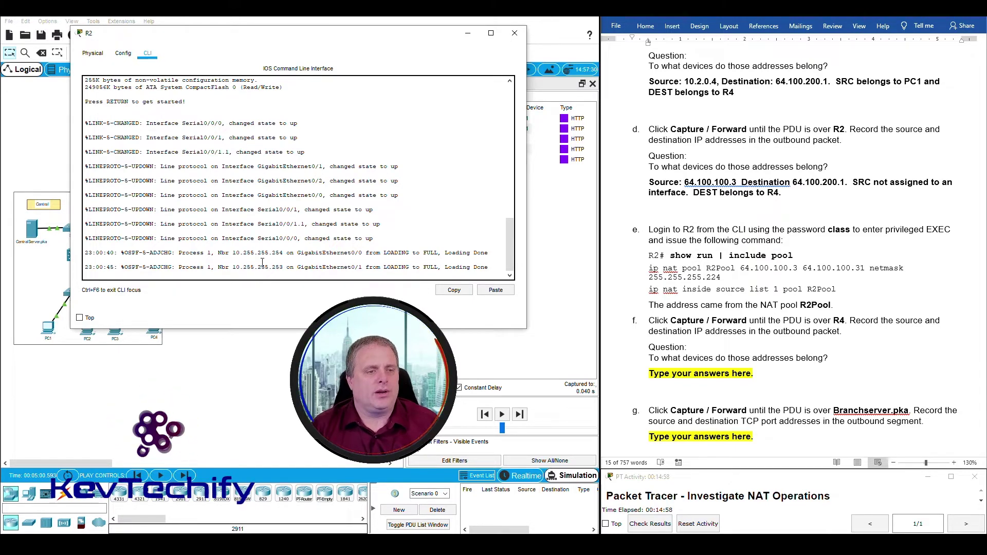
Enter privileged EXEC mode on R2 with the enable command and the enable password.
key("Return")
key("Return")
key("Return")
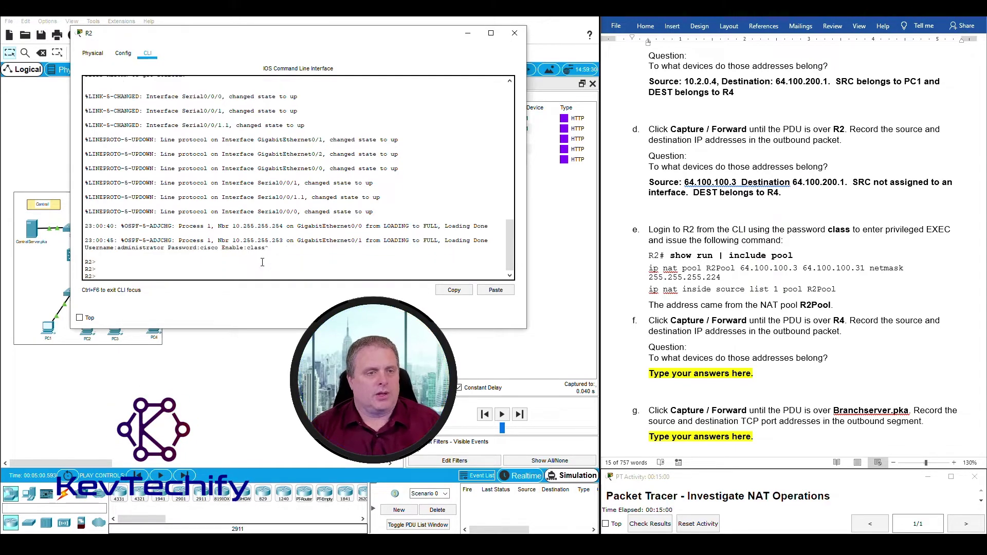
type("enable")
key("Return")
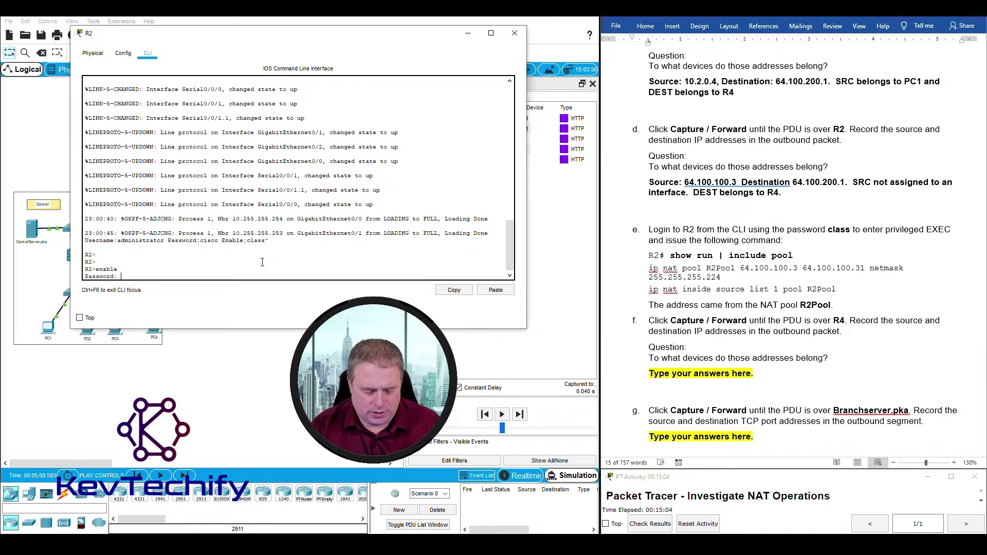
key("Return")
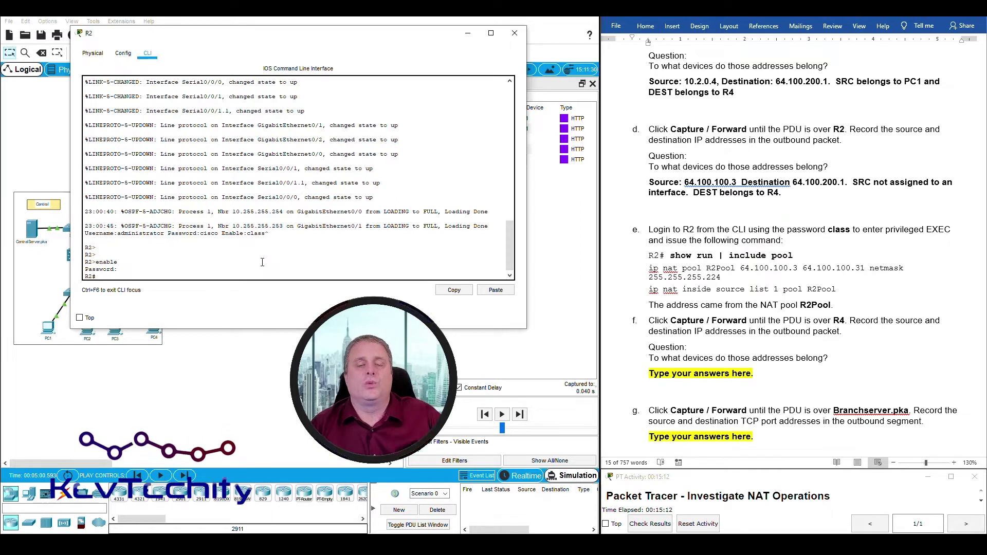
Run "sho run | include pool" on R2 to list its NAT pool configuration.
type("sho run | include")
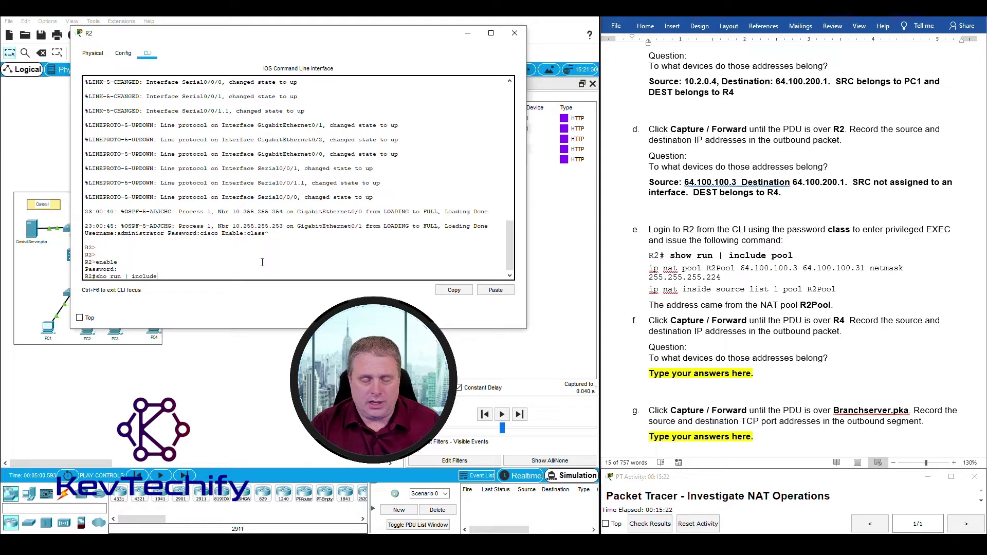
type("pool")
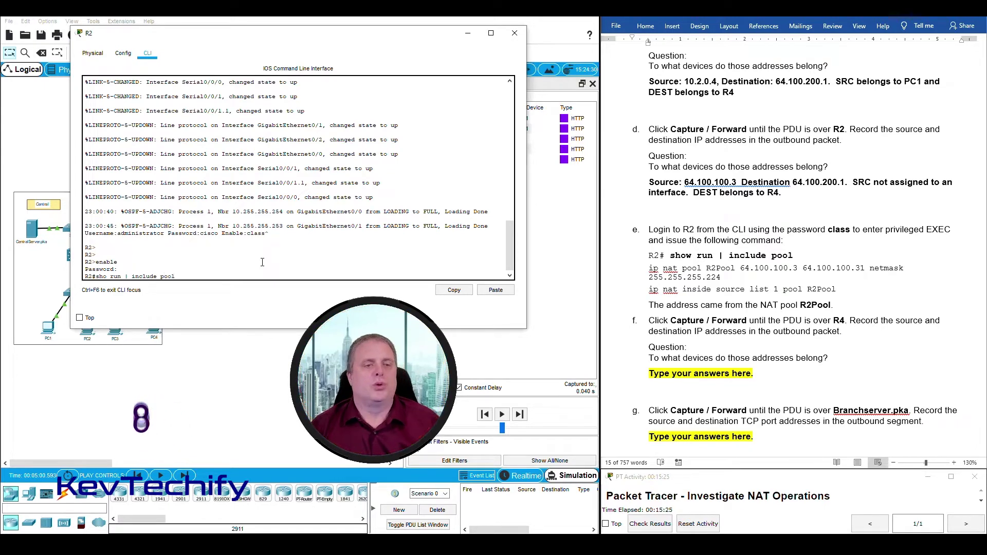
key("Return")
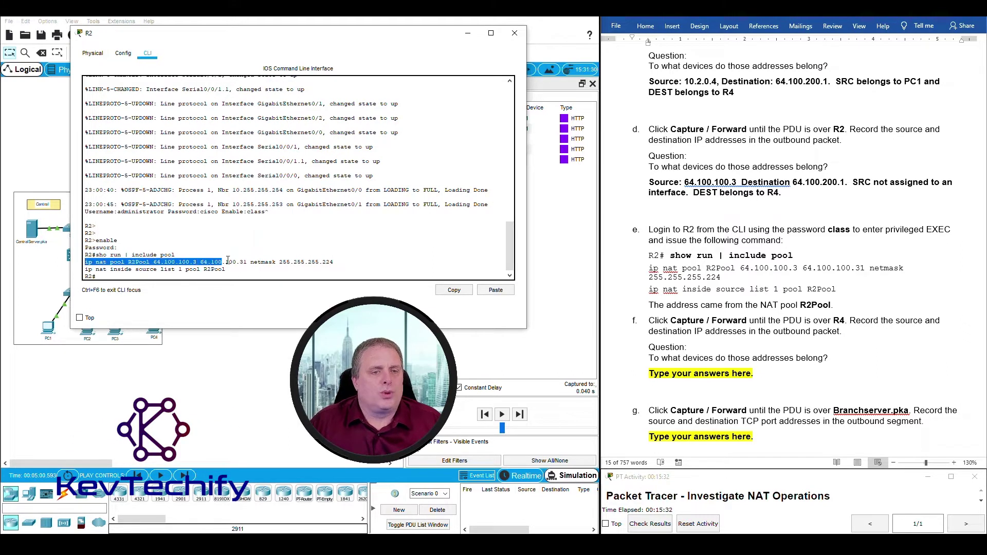
Examine the R2Pool address range and inside source list line in R2's output, comparing them with instruction e's statement about the NAT pool.
left_click_drag(267, 260, 329, 259)
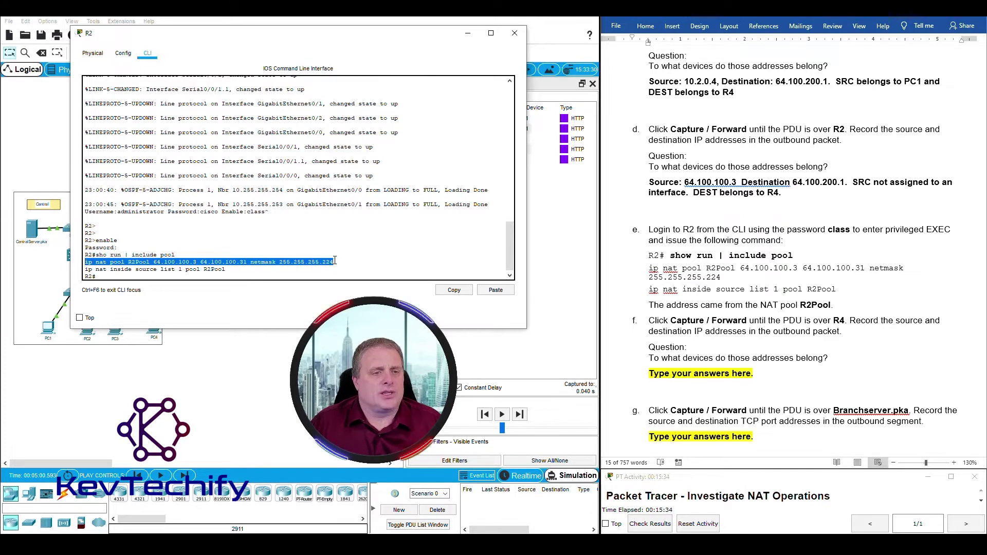
right_click(334, 263)
left_click(324, 262)
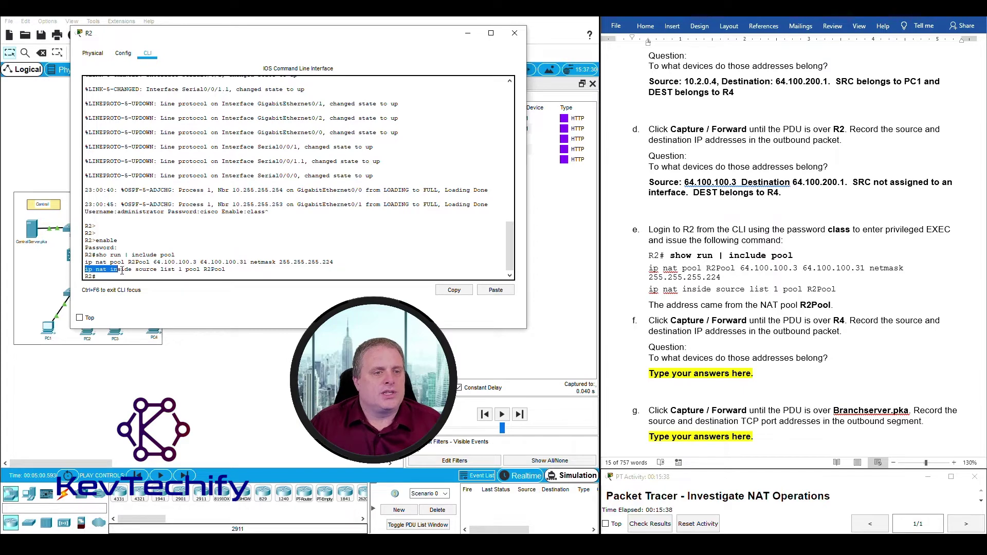
left_click_drag(220, 269, 222, 269)
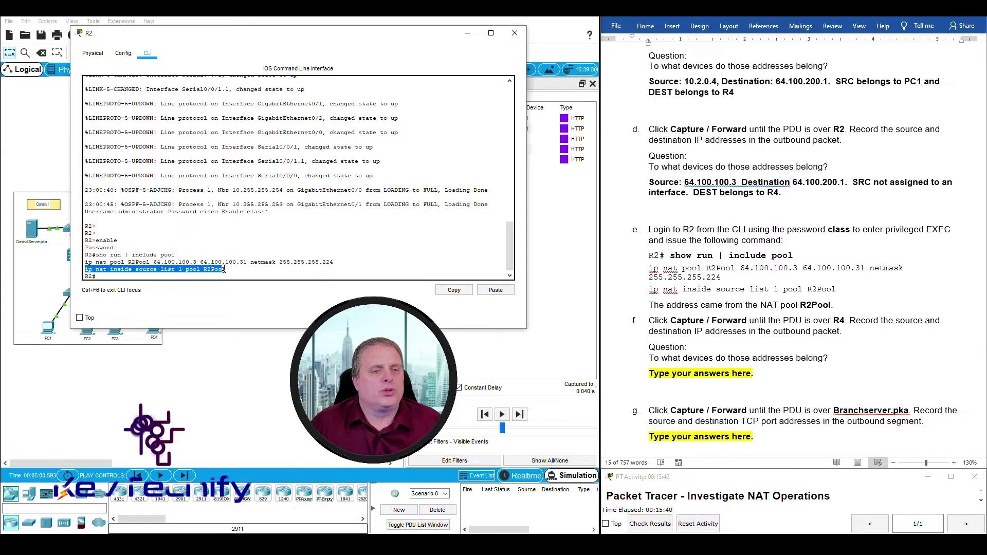
left_click(154, 264)
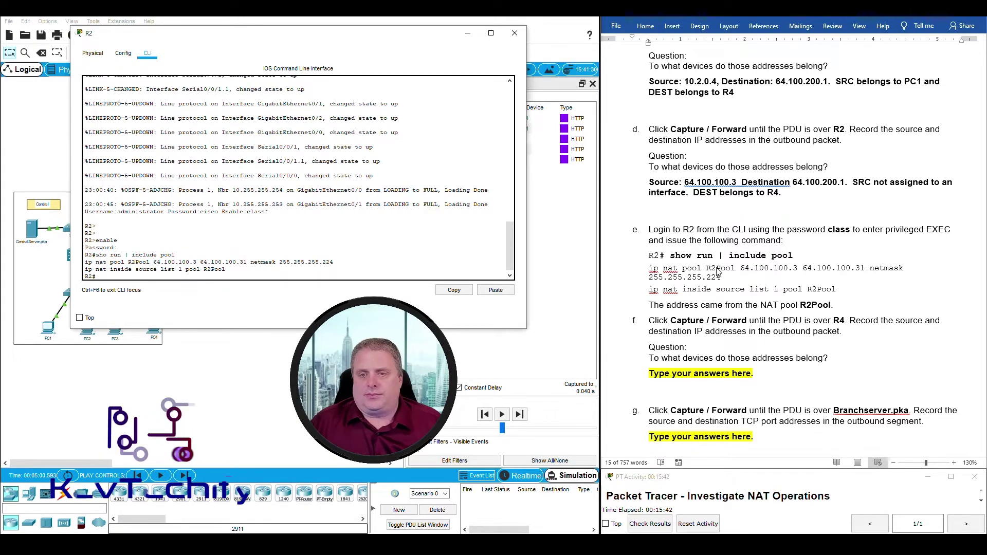
left_click(649, 308)
left_click_drag(649, 307, 830, 307)
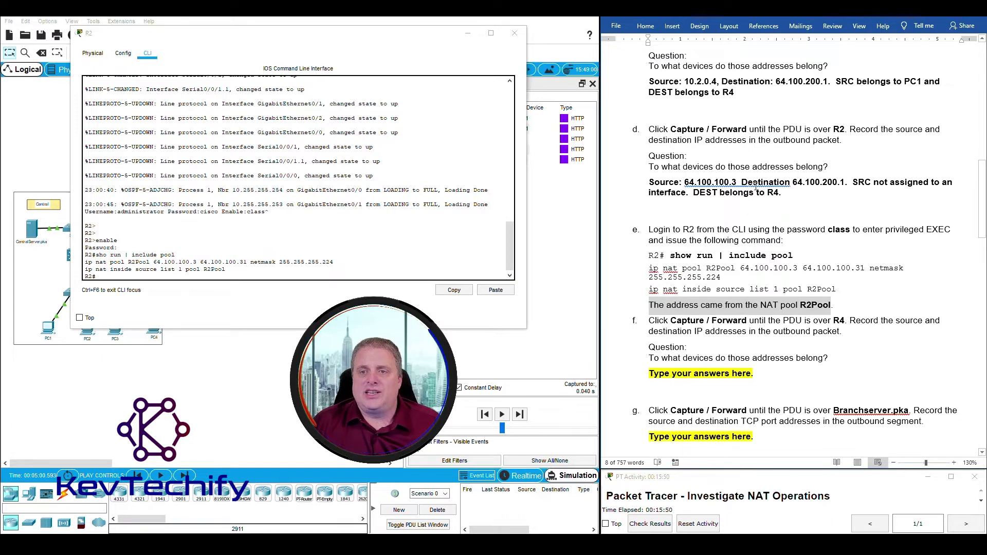
left_click(123, 262)
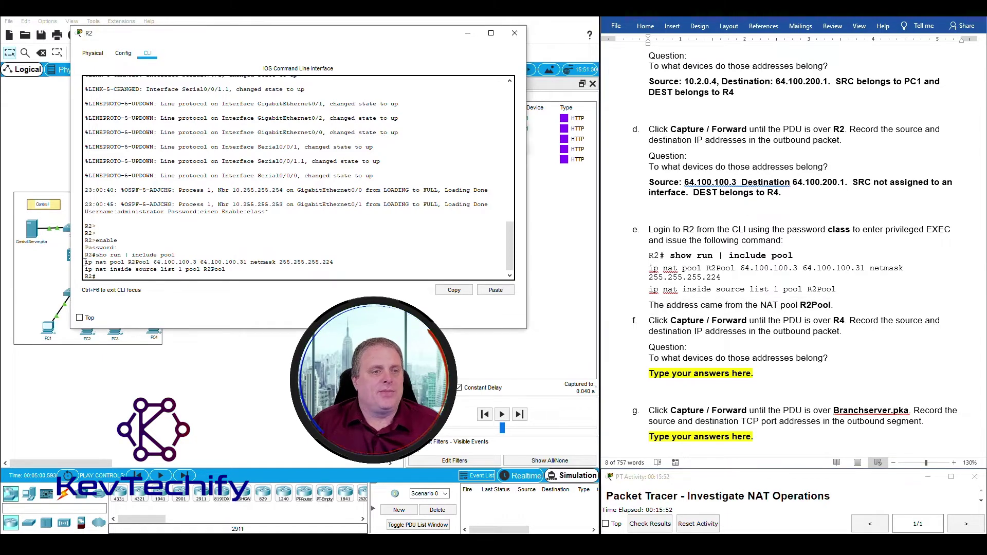
left_click_drag(92, 263, 335, 261)
double_click(146, 262)
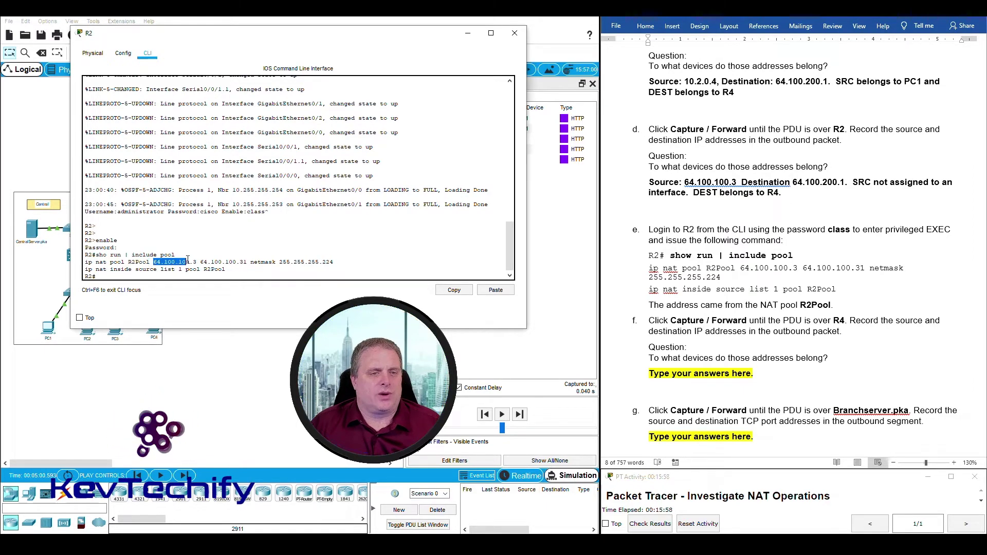
left_click_drag(153, 262, 208, 262)
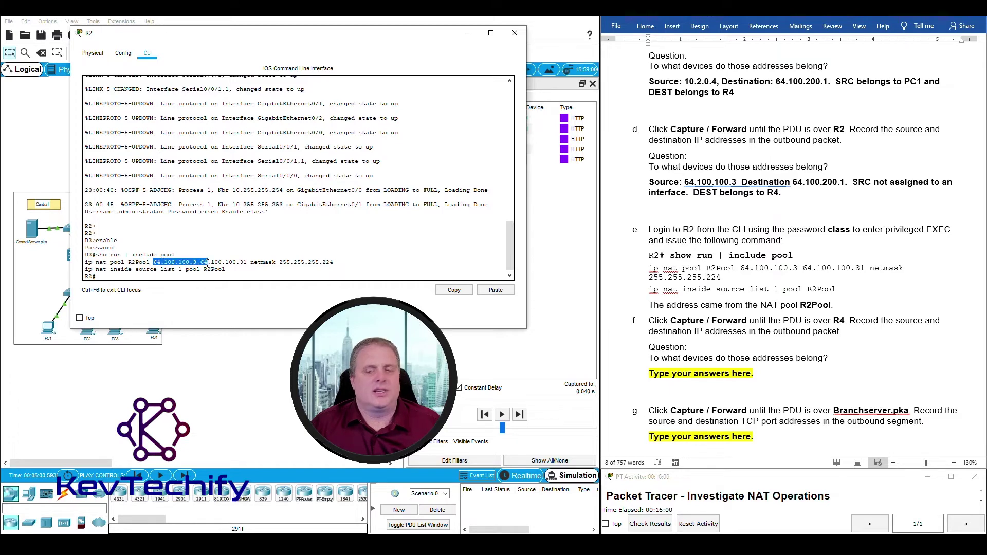
Minimize R2's window, read instruction f, and advance the simulation two events until the PDU reaches R4.
left_click(735, 329)
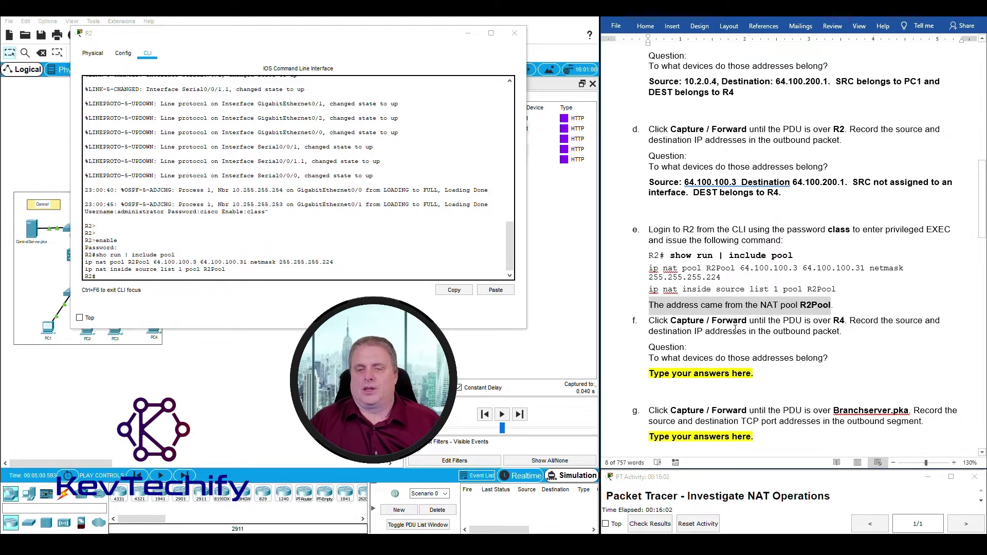
left_click(467, 34)
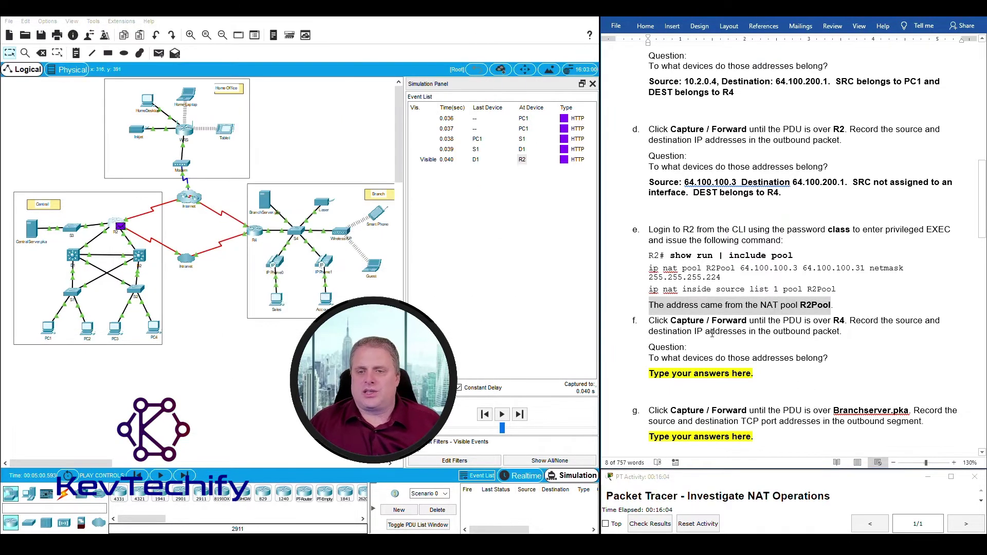
scroll(712, 333, "down", 5)
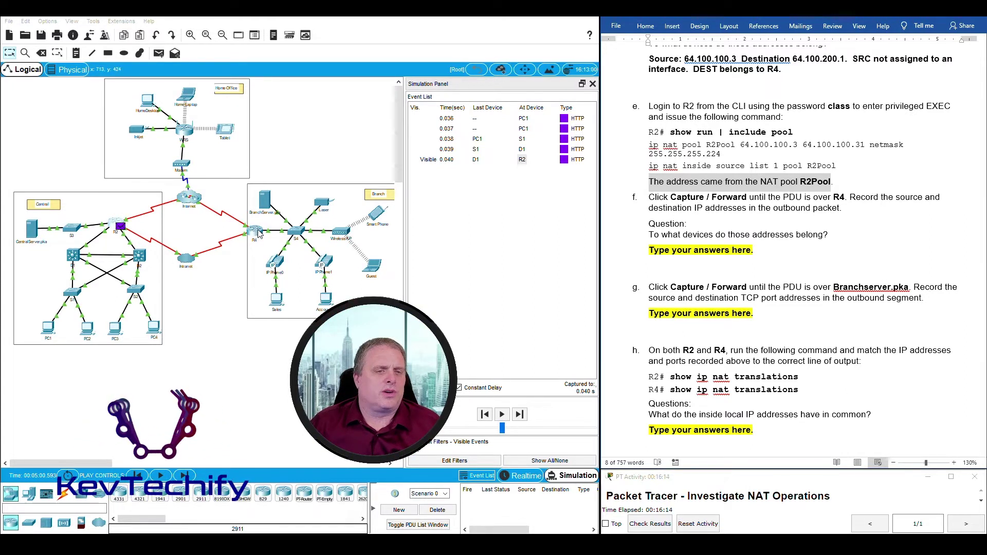
left_click(186, 476)
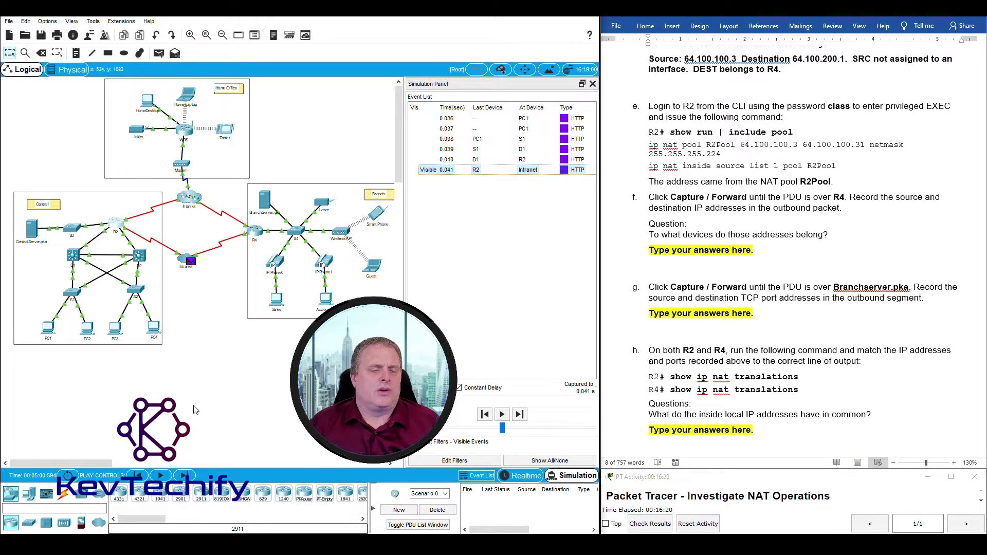
left_click(185, 475)
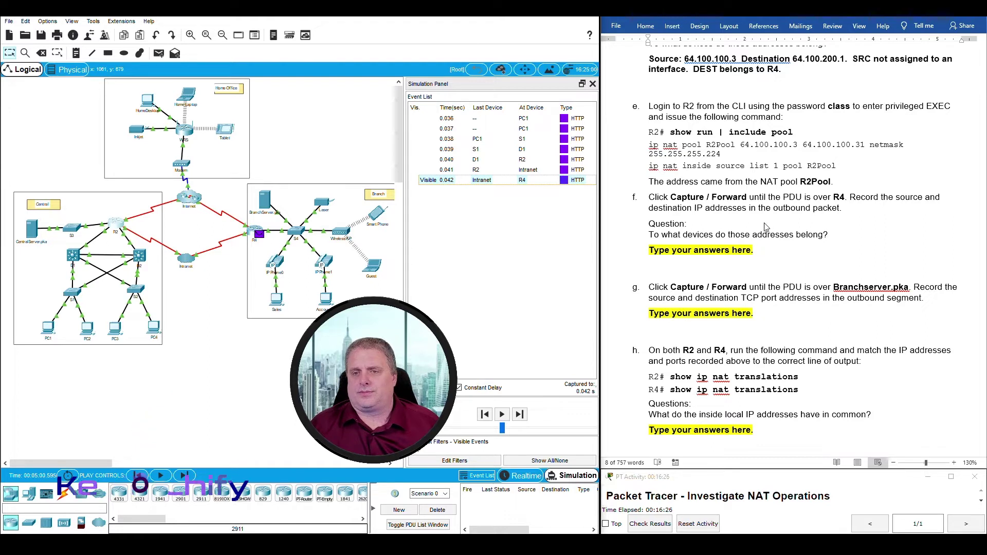
Open the PDU information for the R4 event and show the IP header in its outbound PDU details.
key("alt+Tab")
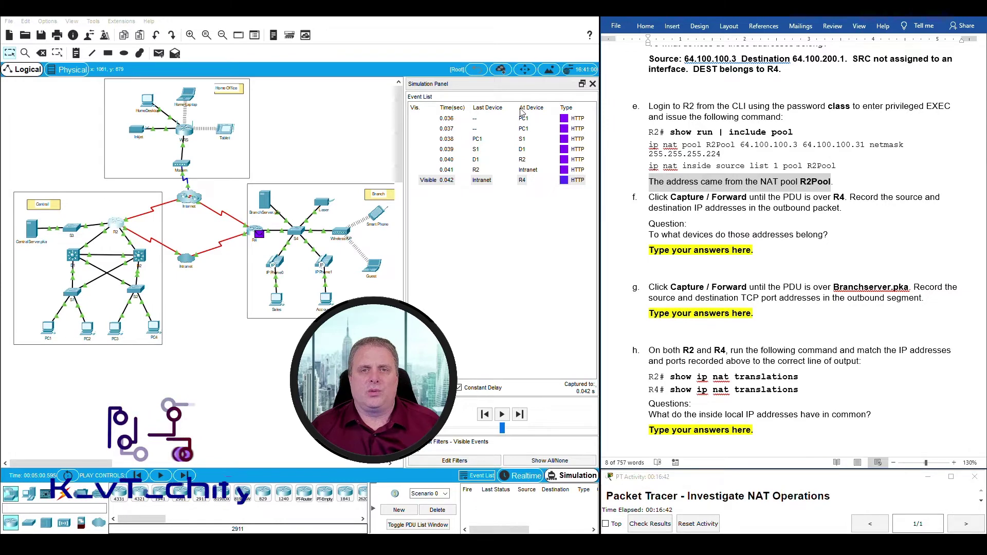
left_click(522, 180)
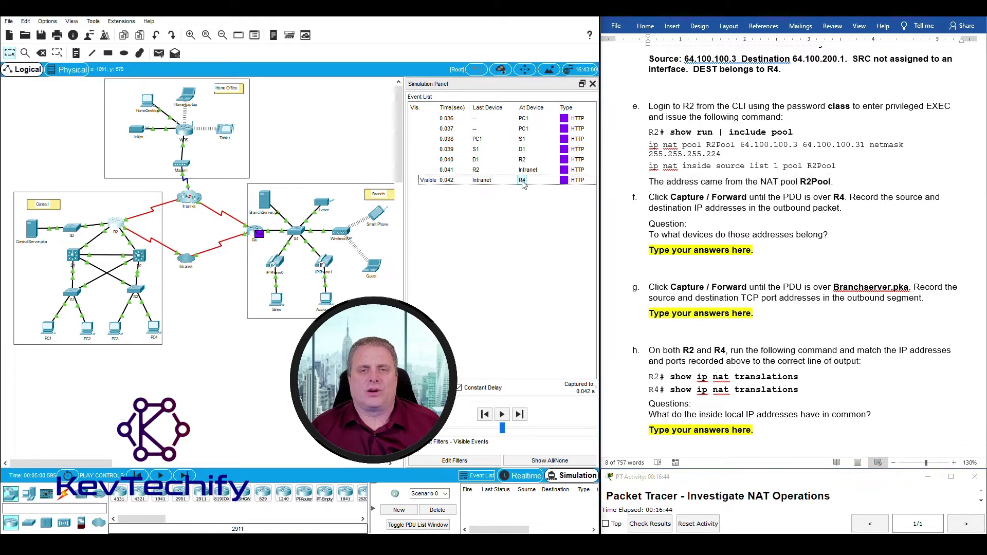
left_click_drag(524, 129, 485, 46)
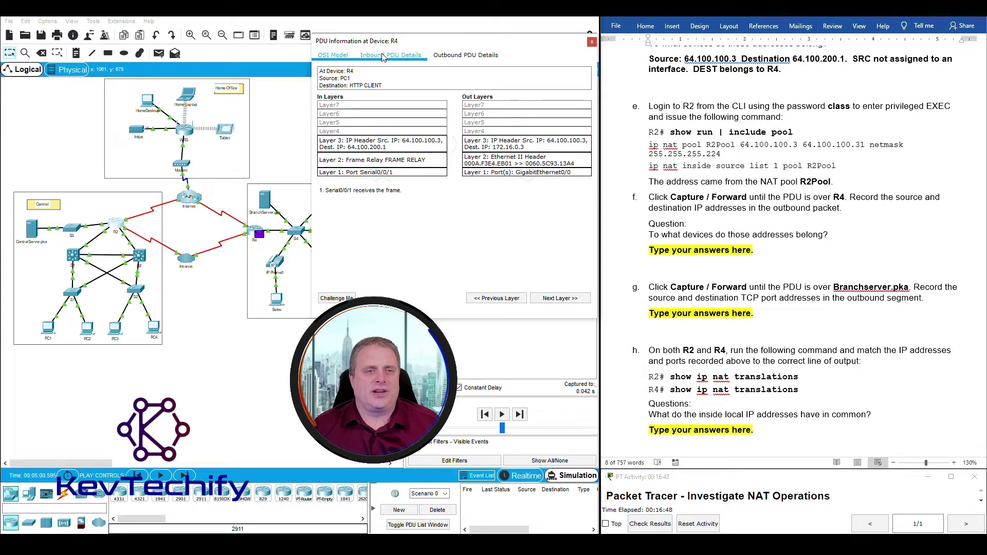
left_click(487, 59)
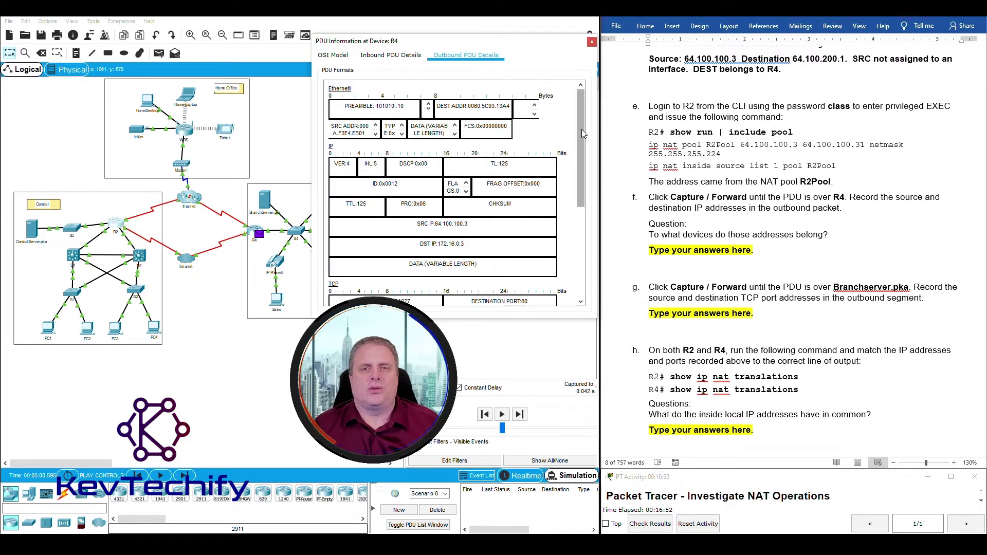
scroll(581, 128, "down", 2)
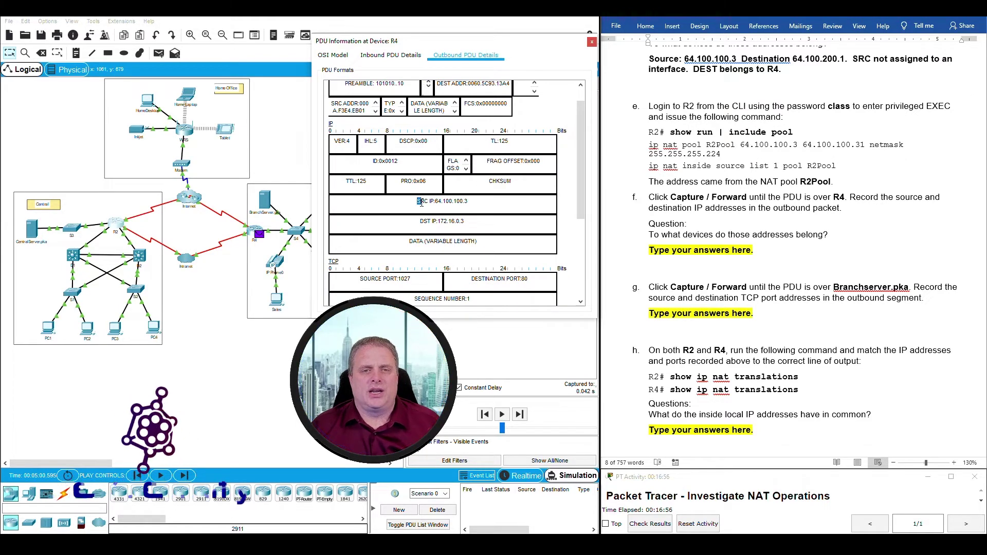
Replace the step f answer placeholder with "SRC: 64.100.100.3", taken from R4's outbound PDU details.
left_click_drag(418, 201, 468, 201)
left_click(714, 256)
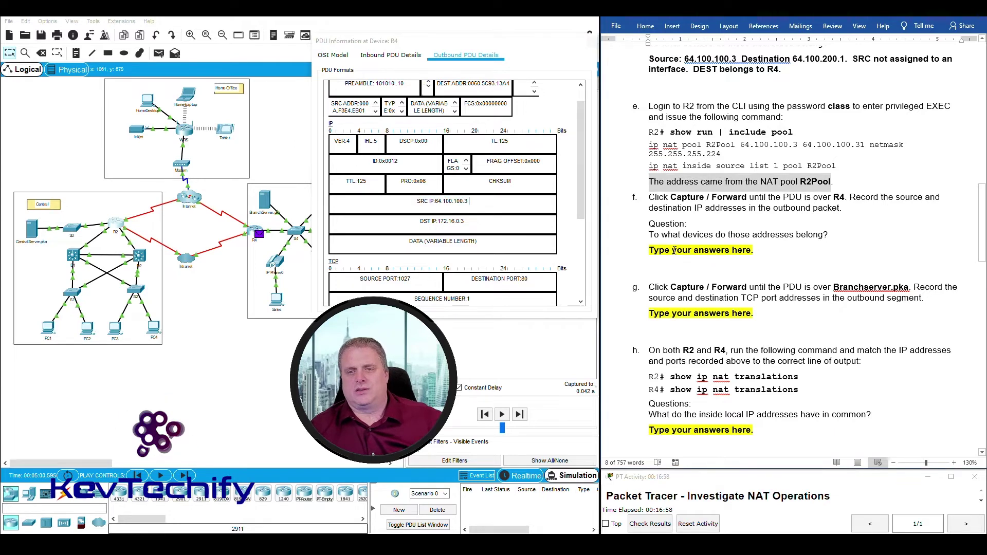
left_click(720, 251)
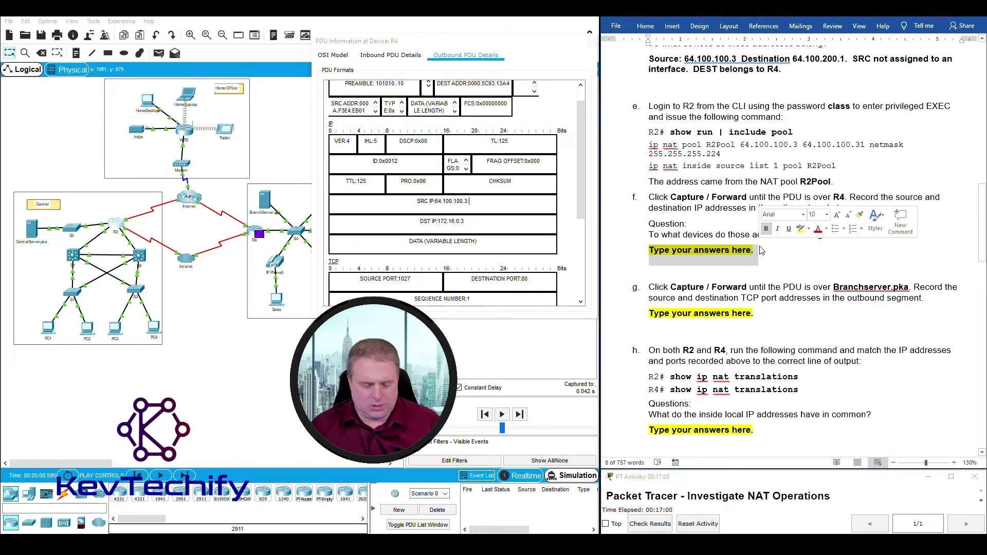
type("SRC: 64.100.100.3")
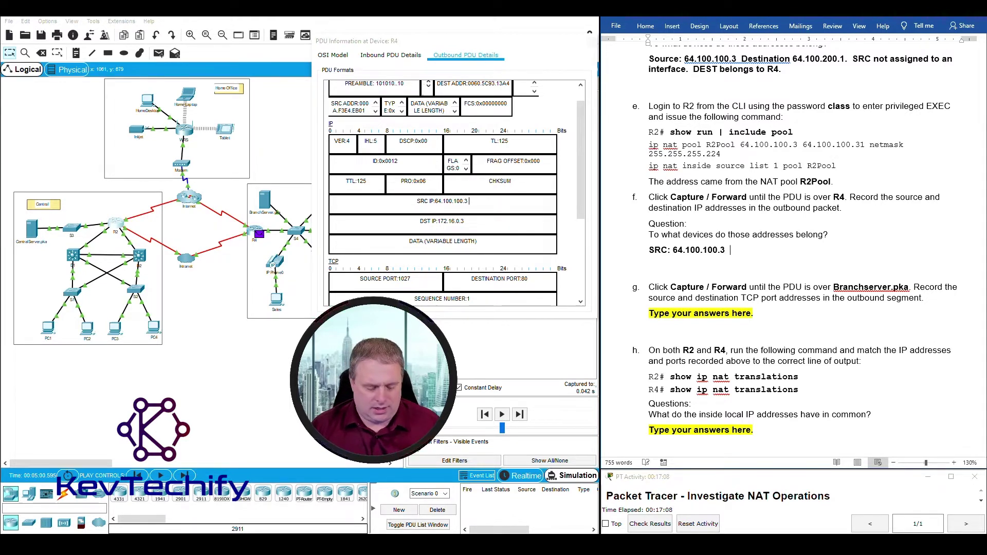
Append "DEST: 172.16.0.3" to the step f answer, using the destination IP in R4's outbound PDU details.
type("S")
key("BackSpace")
type("DEST")
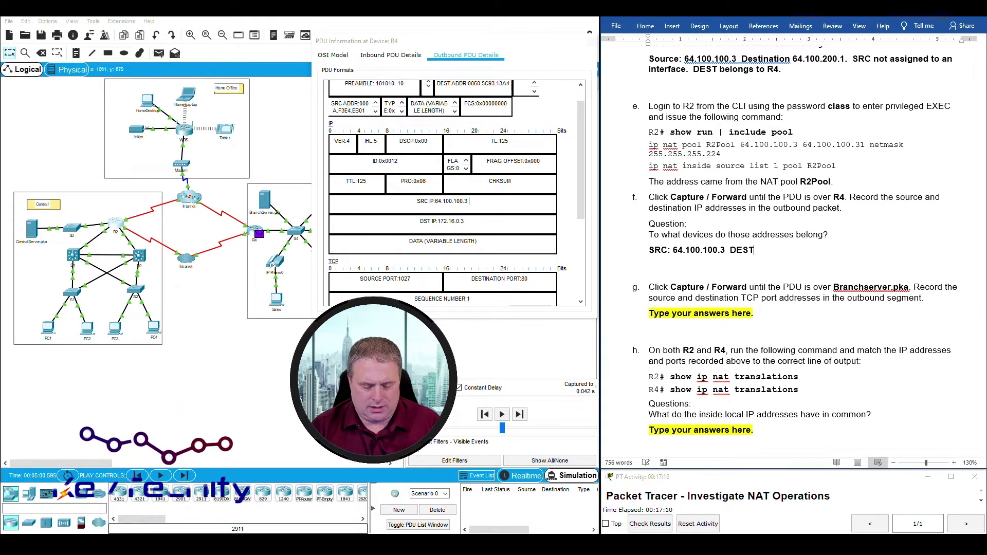
type(":")
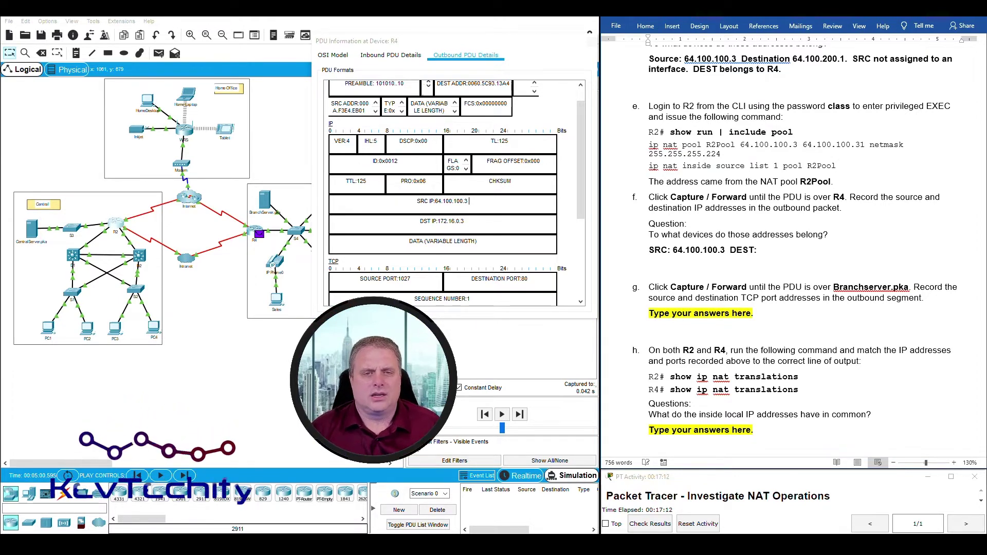
left_click_drag(419, 221, 473, 221)
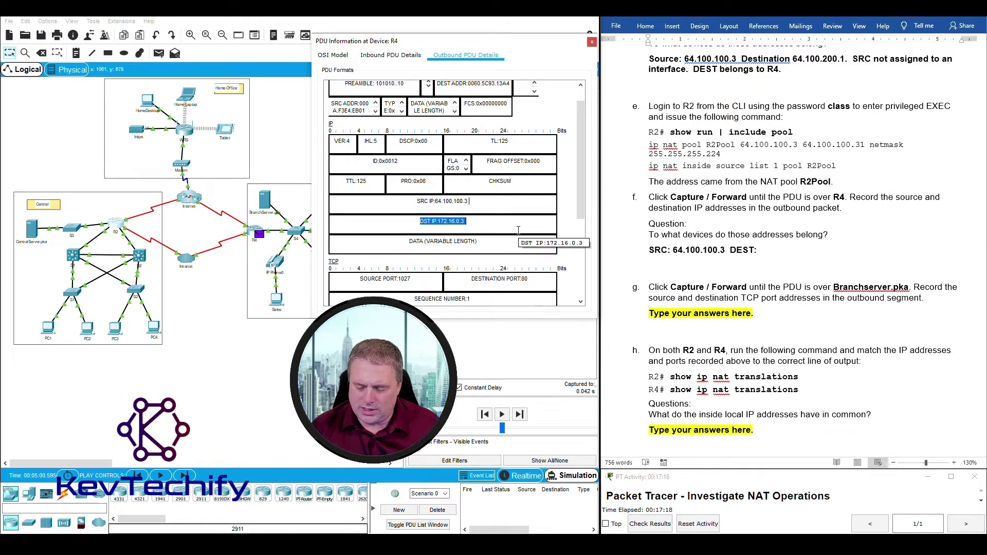
left_click(788, 252)
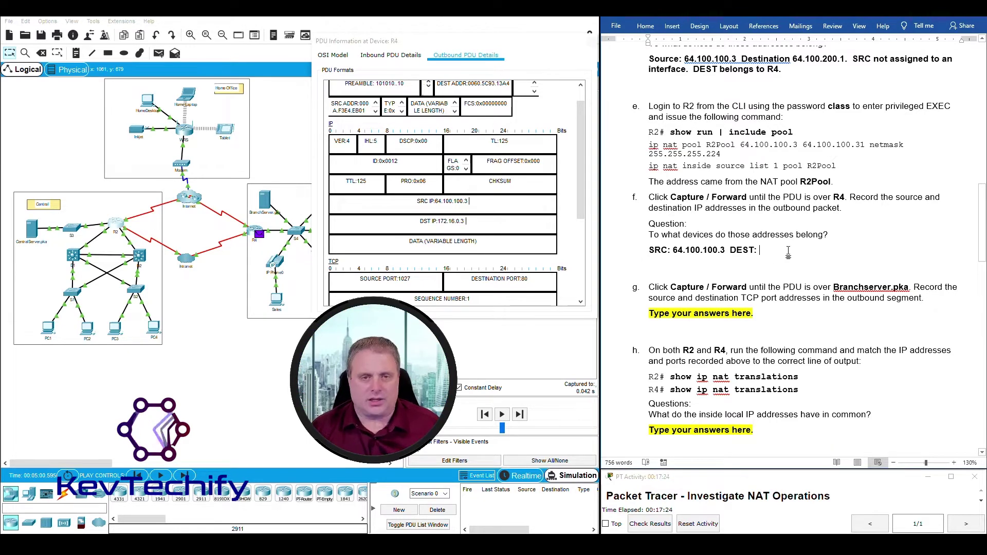
type("172.16.0.3")
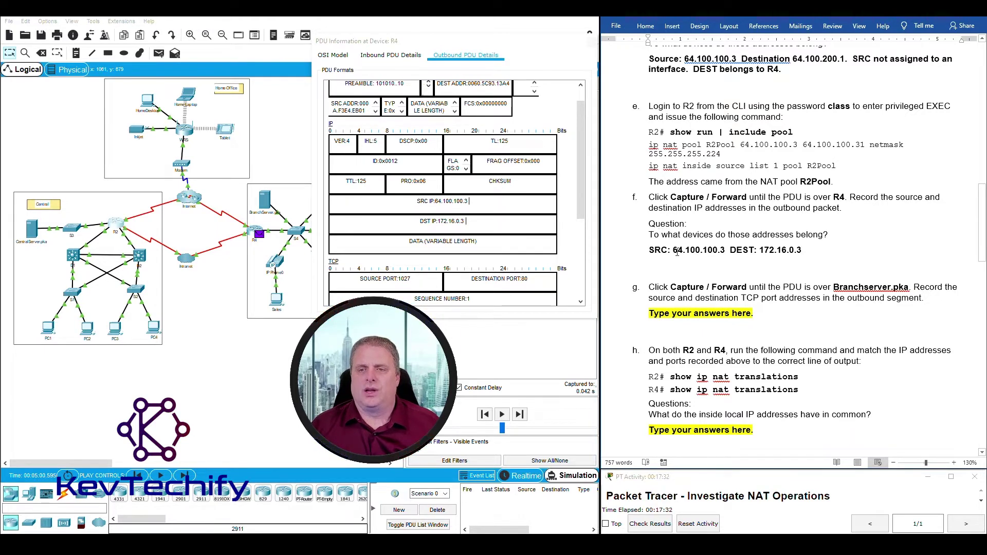
Add a line below the step f addresses reading "SRC: Belongs to R2POOL on R2. DEST:".
left_click_drag(675, 252, 698, 251)
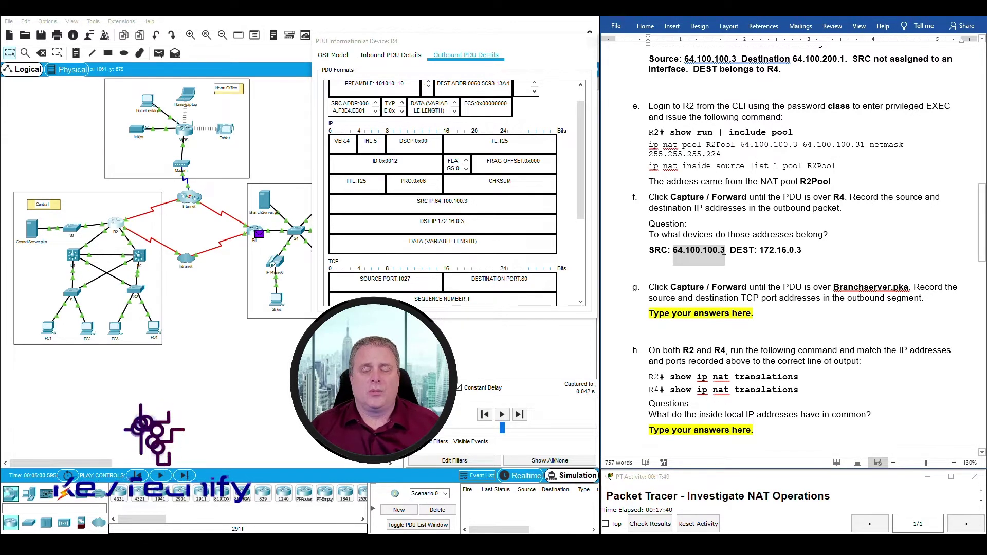
left_click_drag(724, 250, 726, 251)
left_click(801, 251)
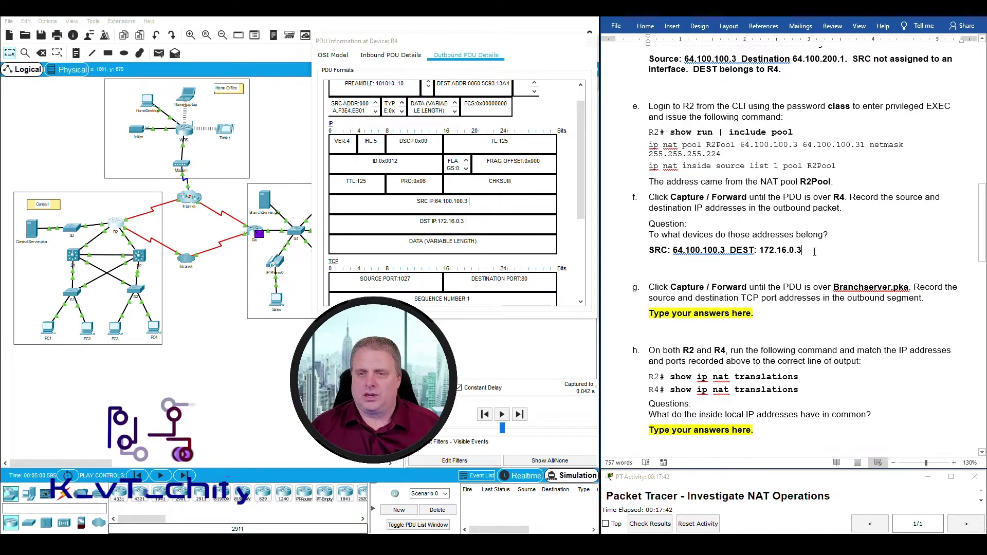
key("Return")
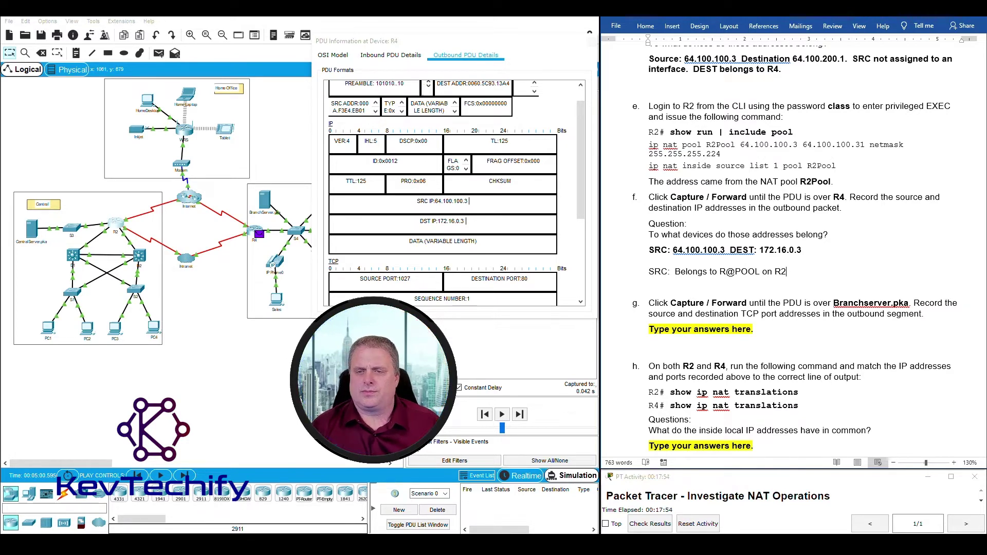
left_click_drag(726, 273, 734, 273)
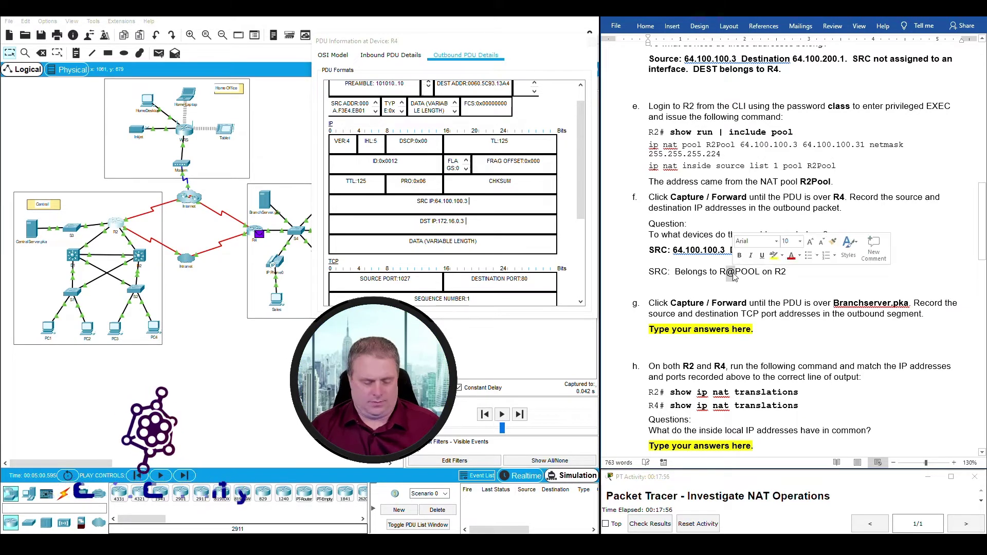
type("2")
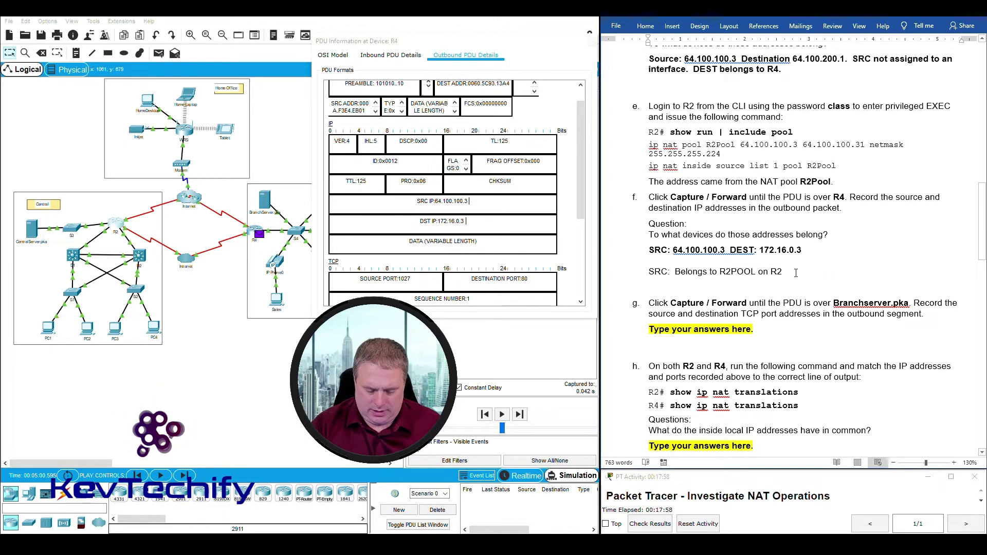
left_click(796, 273)
type(".  DEST:")
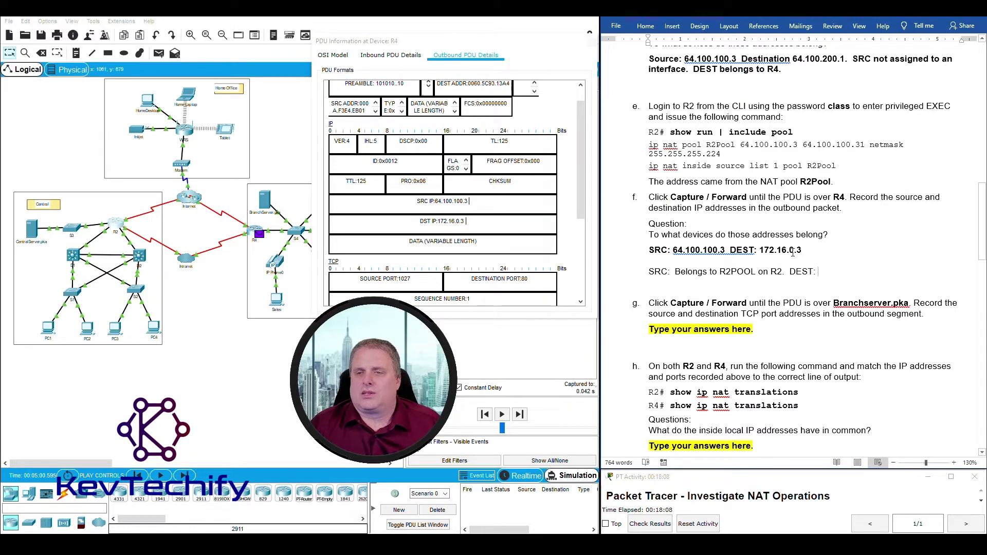
Check the addressing table and the destination IP in R4's outbound PDU details for the owner of 172.16.0.3.
scroll(792, 252, "up", 20)
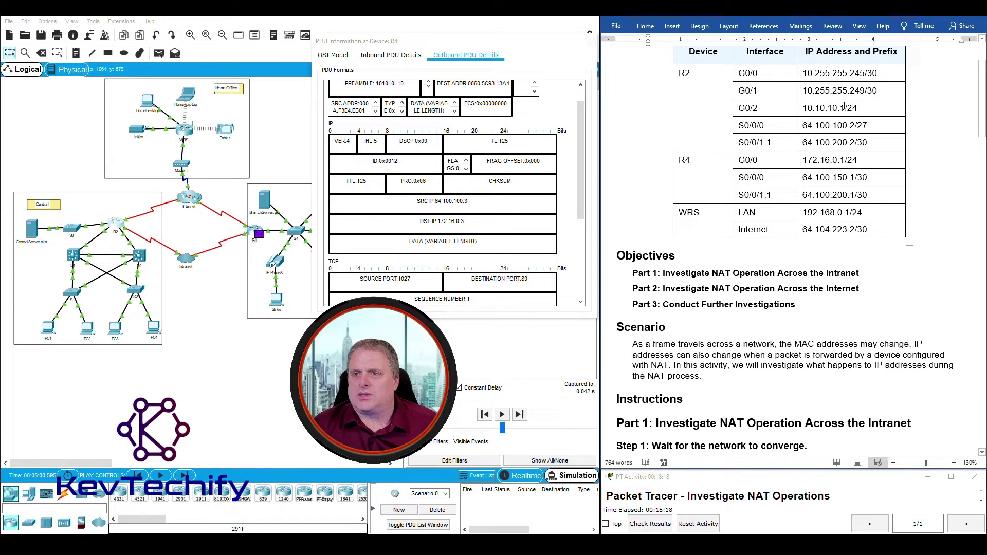
scroll(837, 188, "down", 20)
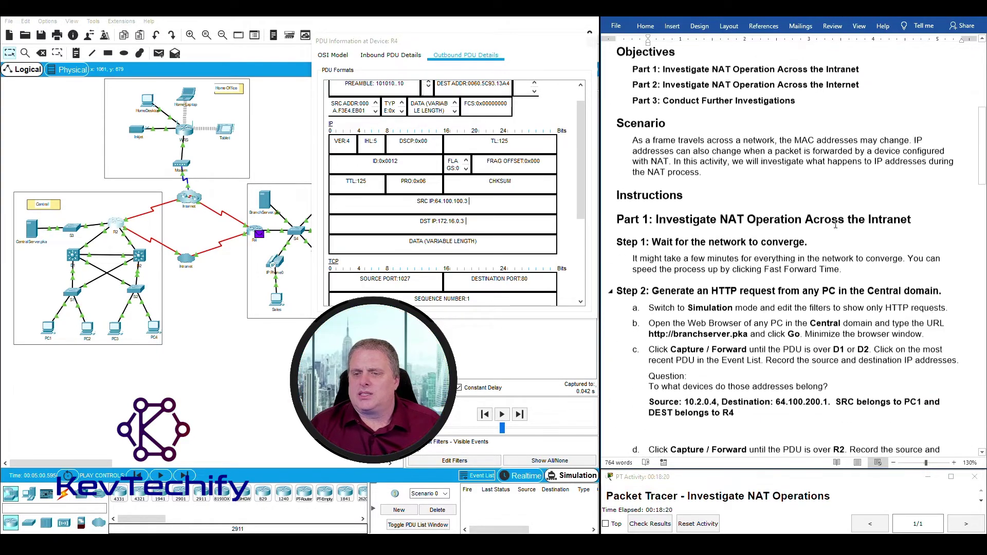
scroll(836, 225, "down", 10)
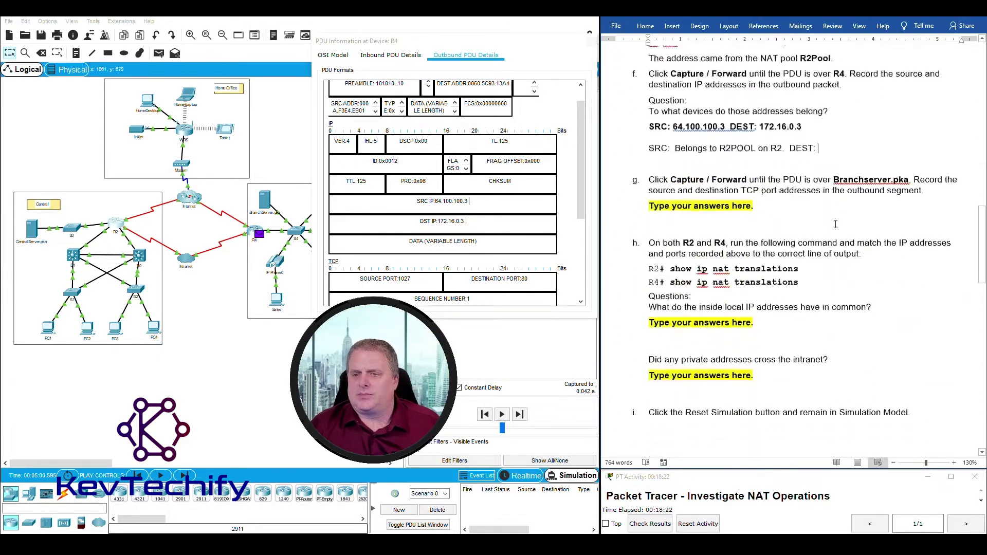
scroll(835, 224, "up", 3)
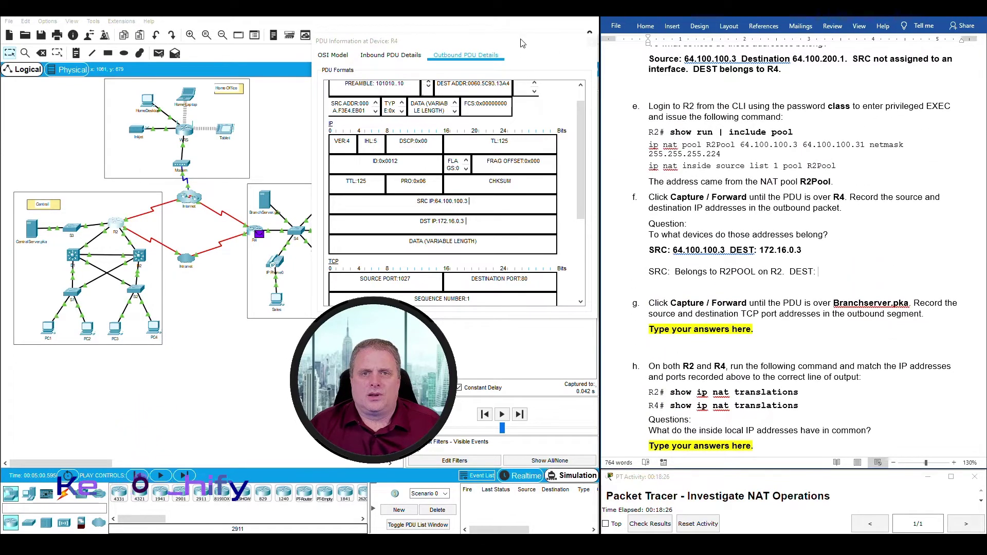
left_click_drag(577, 44, 558, 50)
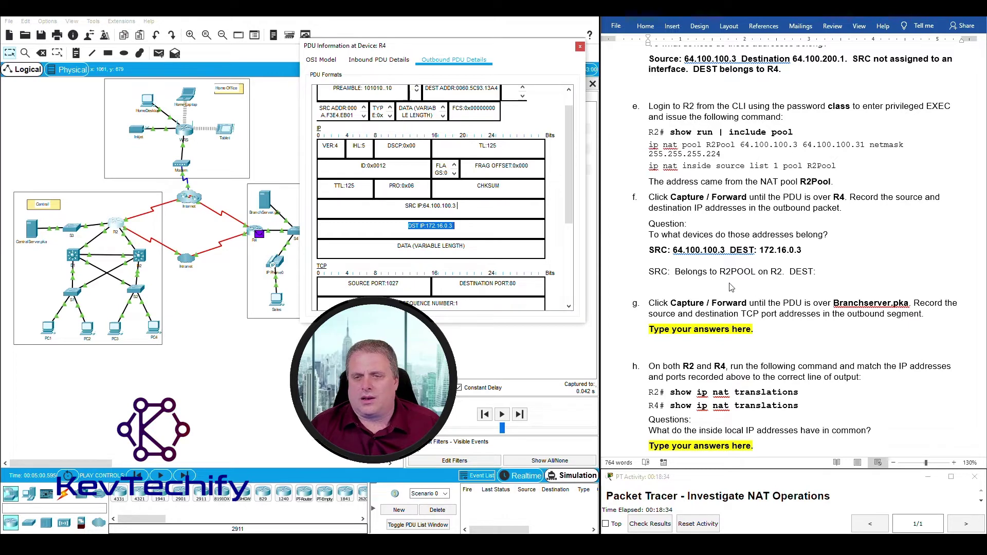
left_click(821, 273)
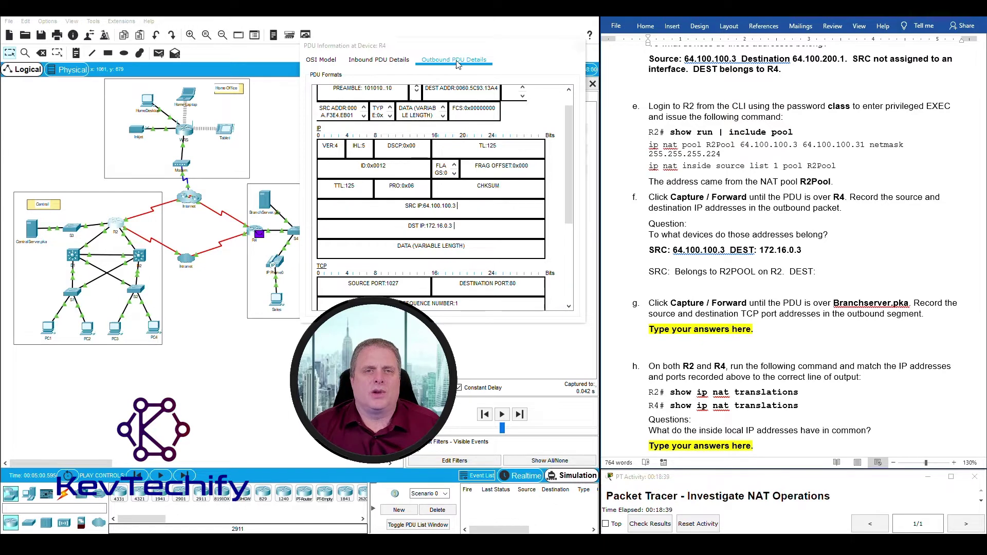
Close R4's PDU information and view the IP address details of BranchServer.pka in the topology.
left_click(578, 46)
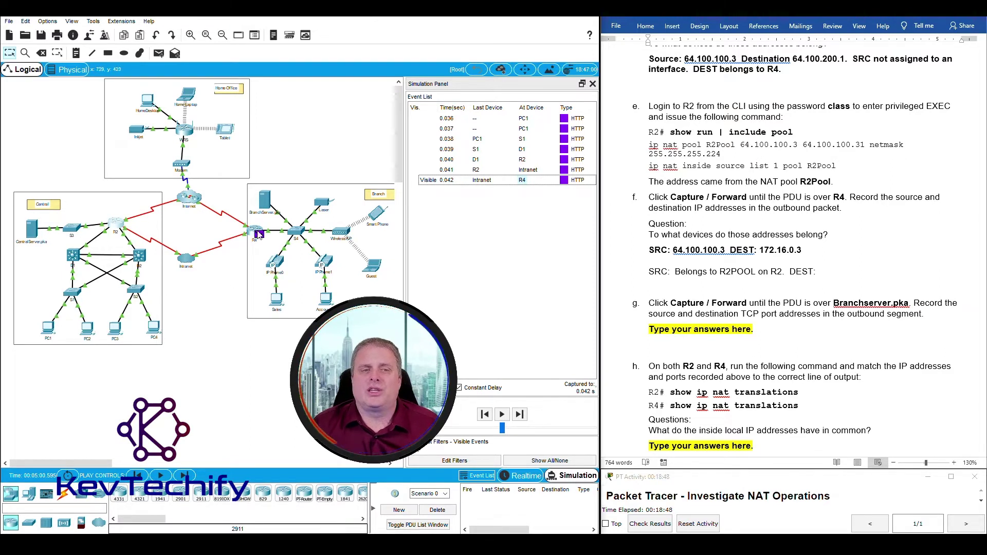
left_click(302, 122)
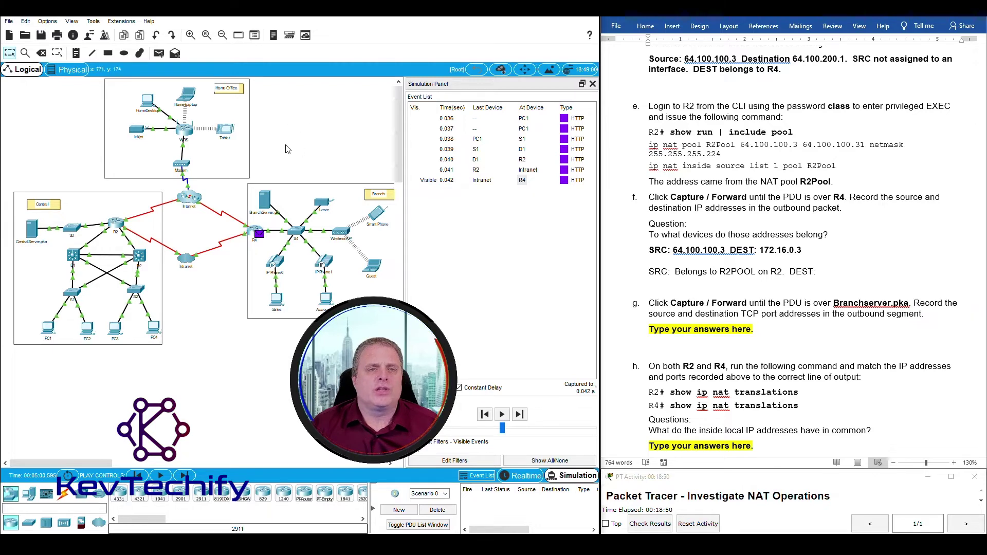
mouse_move(266, 201)
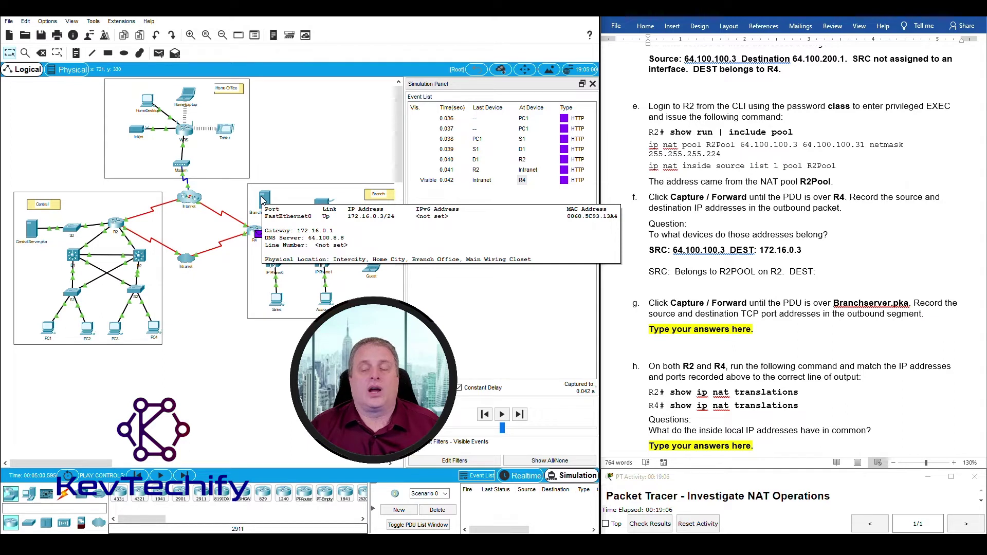
Complete the DEST entry on the step f ownership line with "Webserver IP Address".
left_click(822, 271)
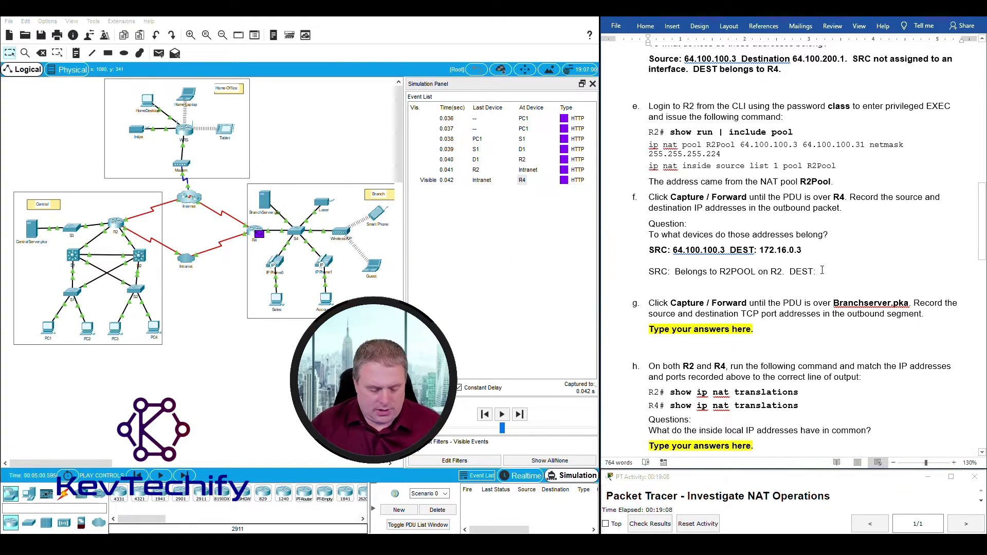
type("WE")
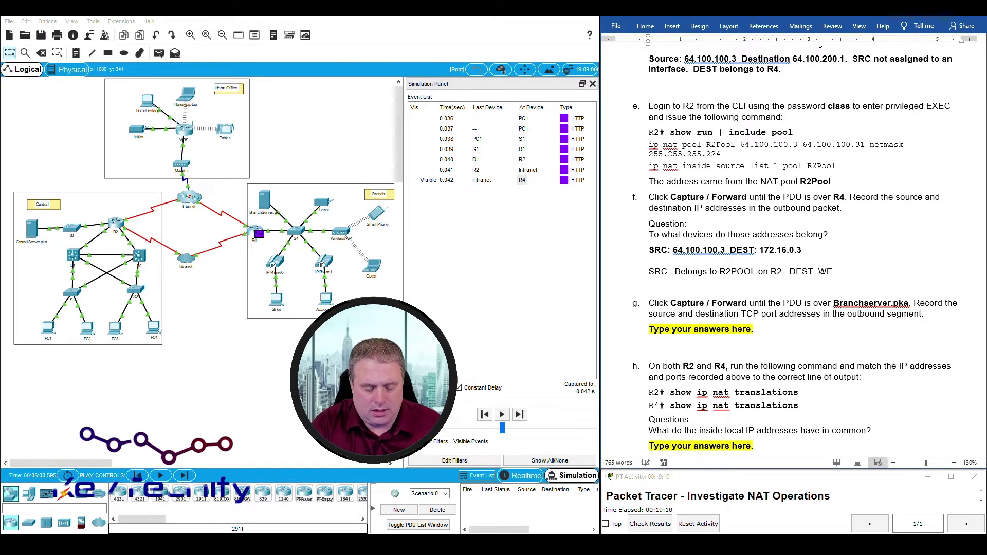
type("bserver IP")
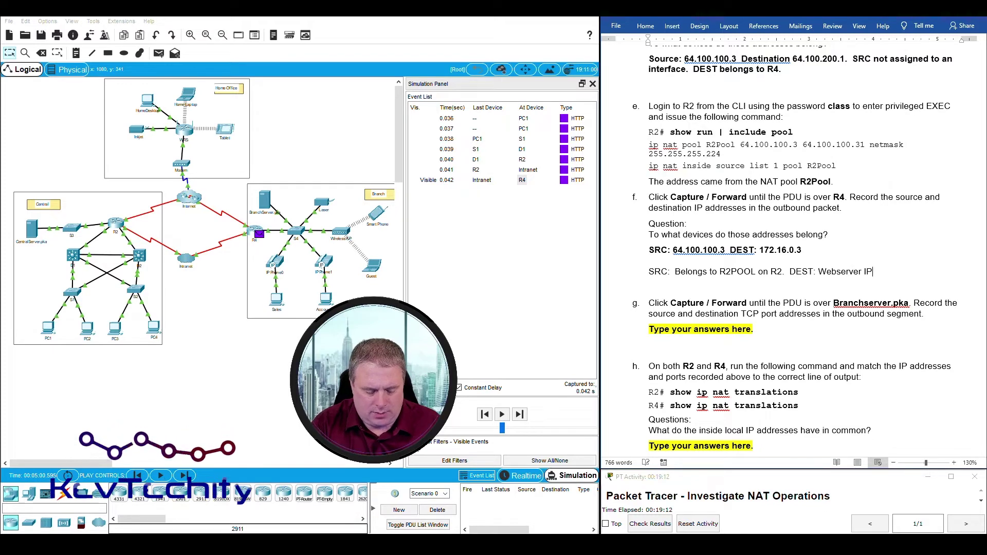
type(" Address")
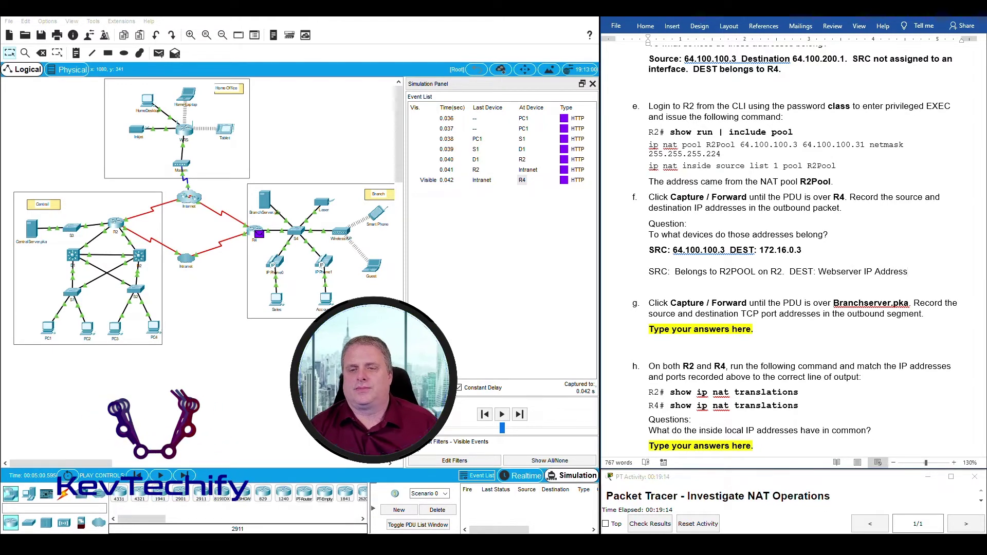
Read instruction g and advance the simulation two events until the PDU reaches BranchServer.pka.
scroll(795, 278, "down", 3)
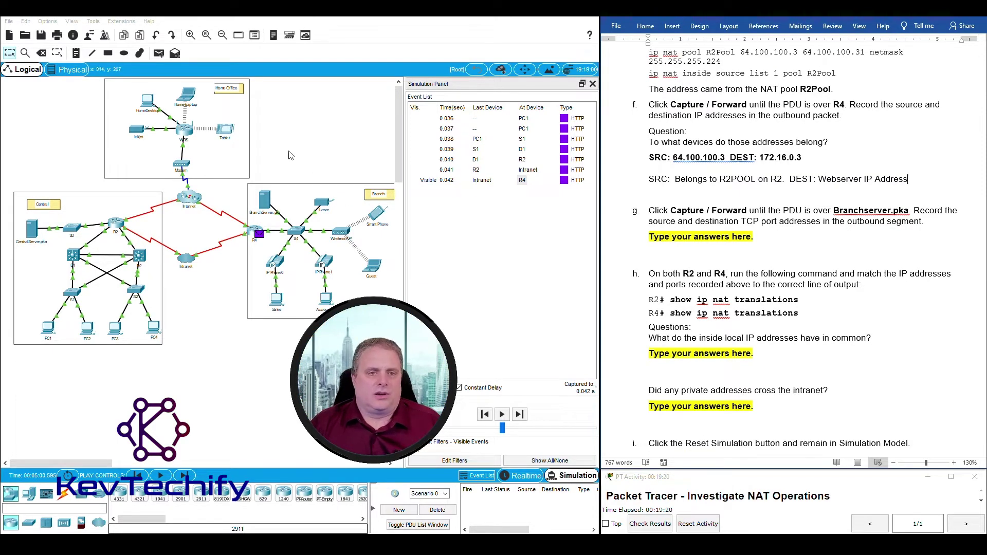
left_click_drag(292, 158, 256, 202)
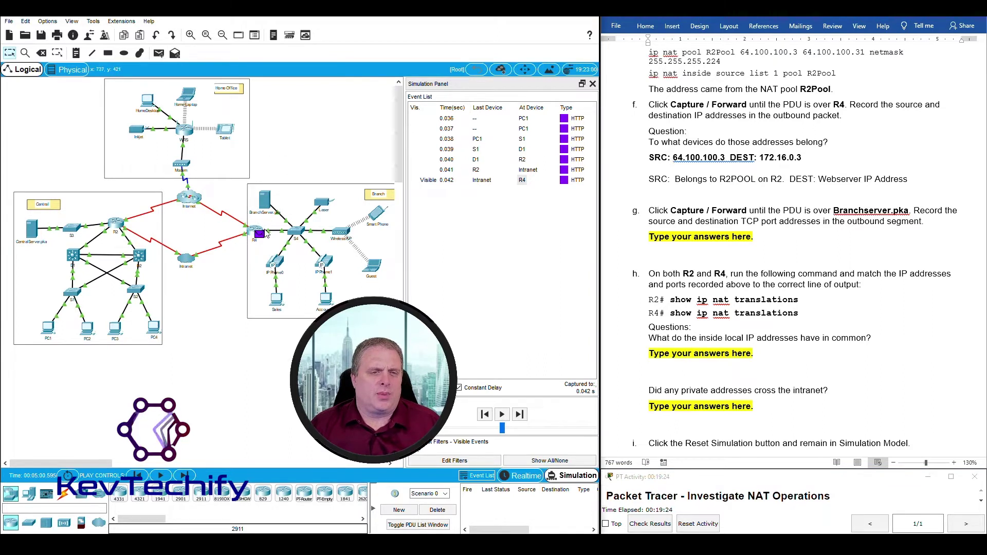
left_click(184, 474)
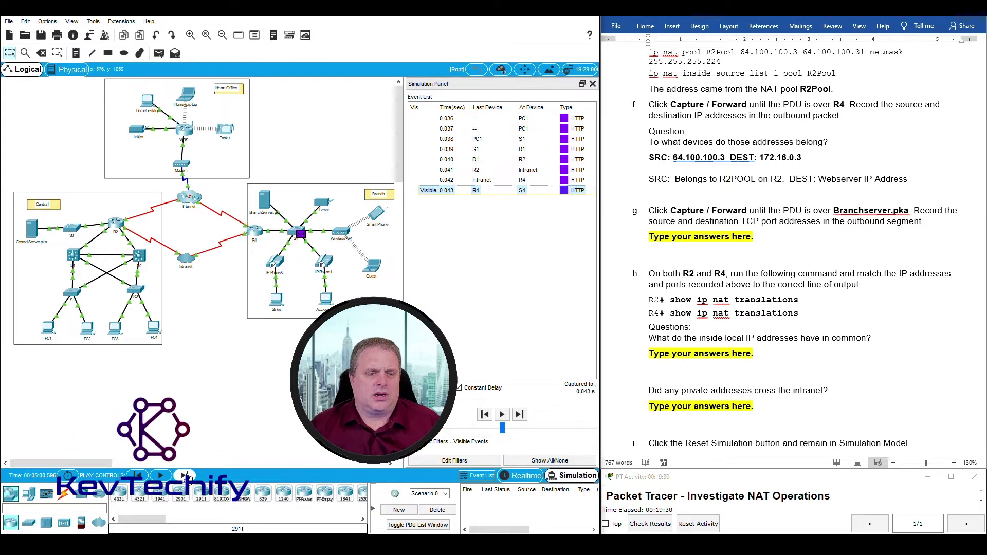
left_click(184, 475)
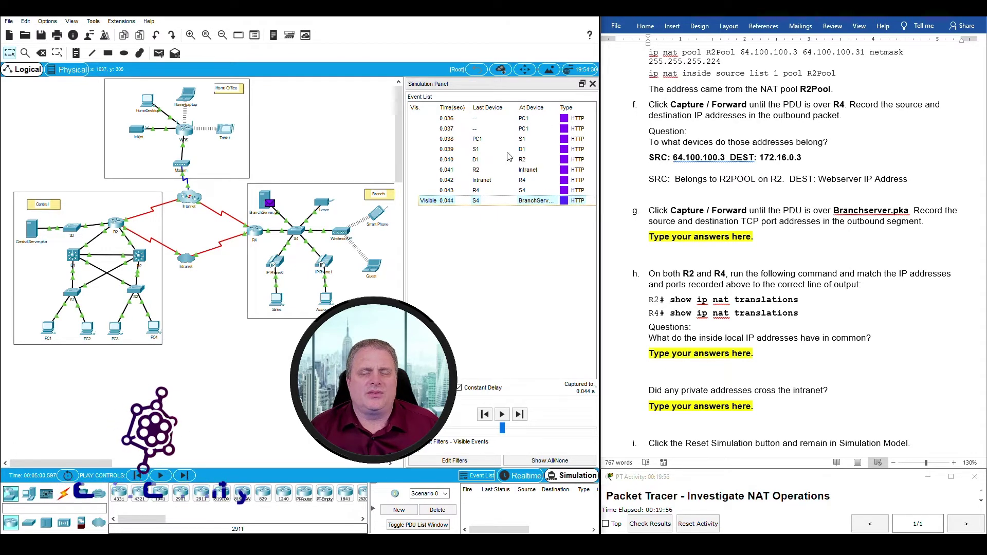
Open the PDU information for the BranchServer.pka event and show the TCP header in its outbound PDU details.
left_click(535, 200)
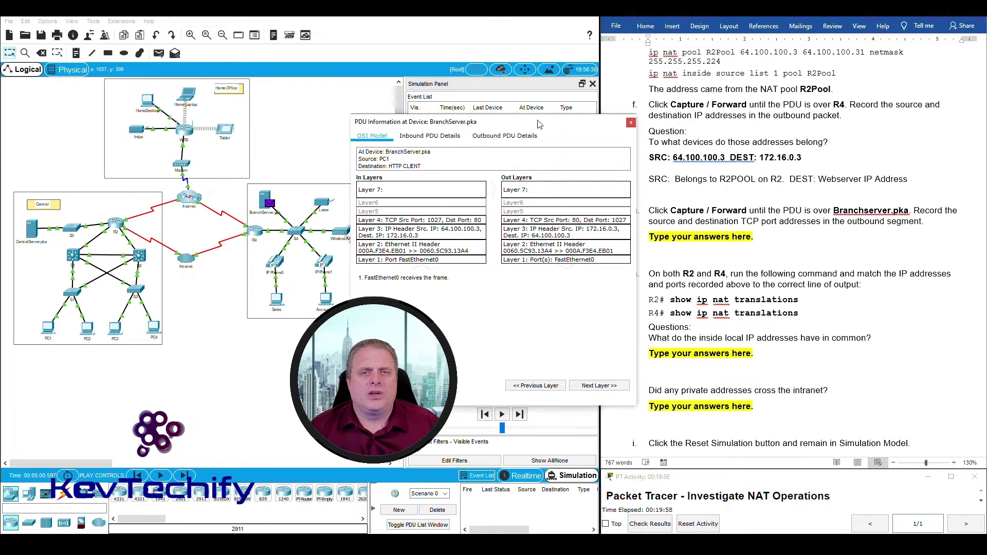
left_click_drag(538, 124, 364, 58)
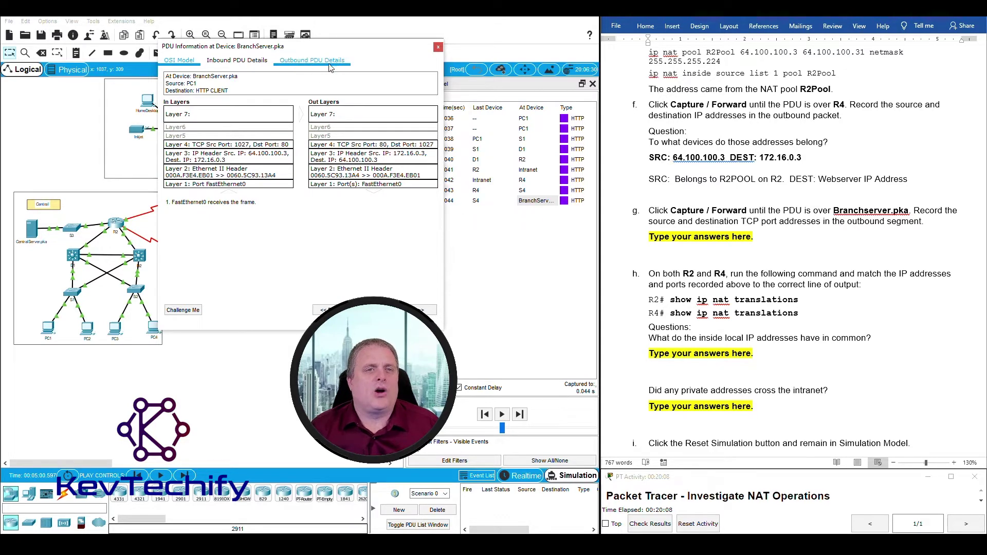
left_click(298, 62)
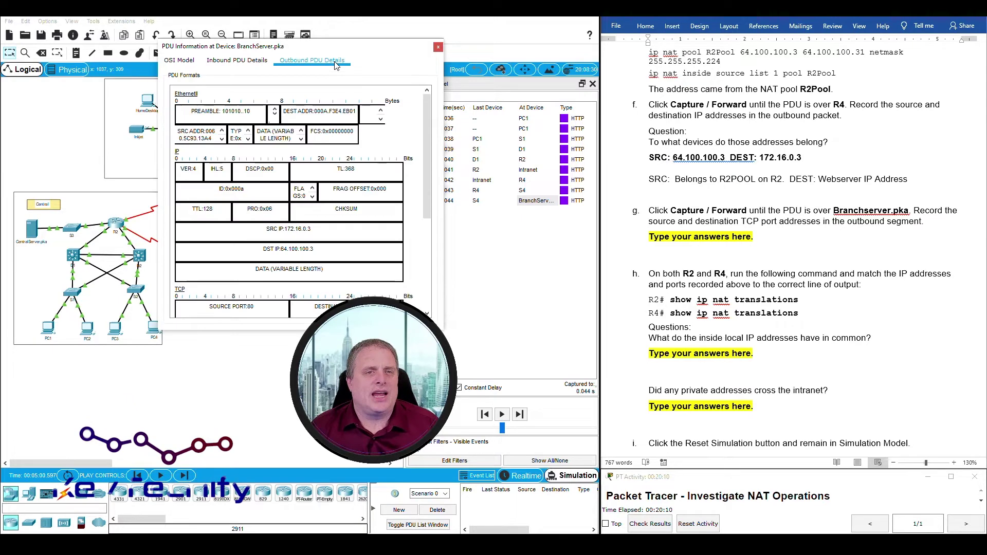
scroll(401, 186, "down", 4)
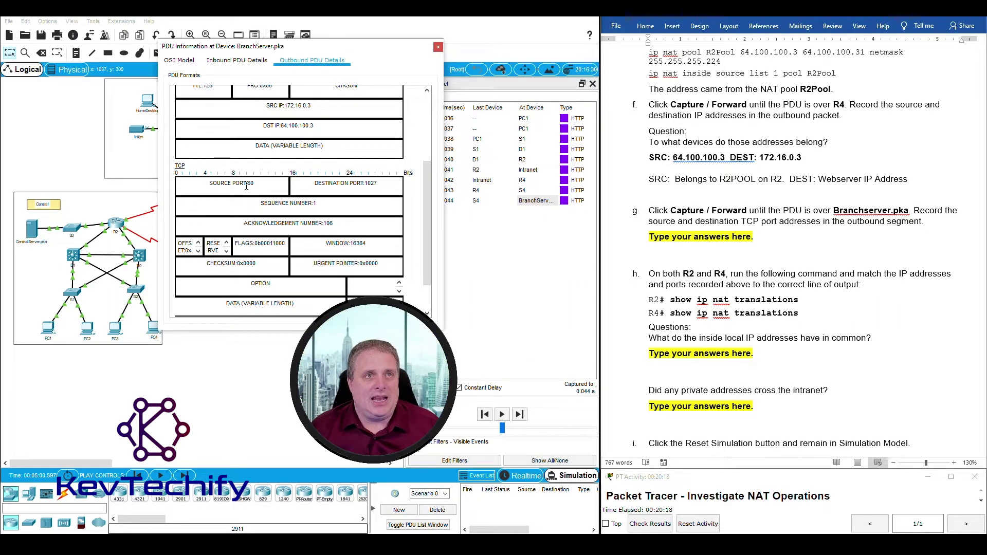
Replace the step g answer placeholder with "SRC Port: 80 and", using the source port in BranchServer.pka's outbound TCP header.
left_click(685, 240)
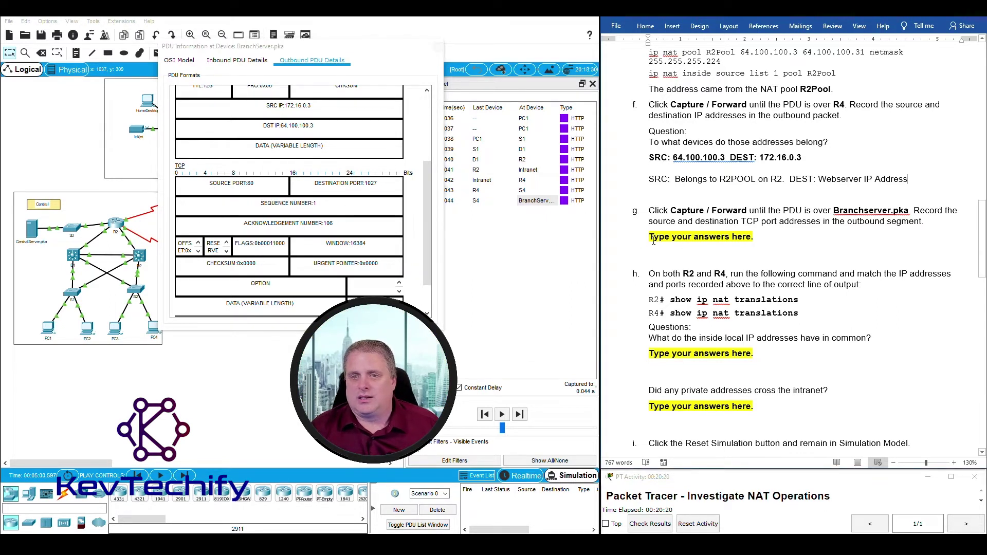
left_click_drag(682, 235, 744, 232)
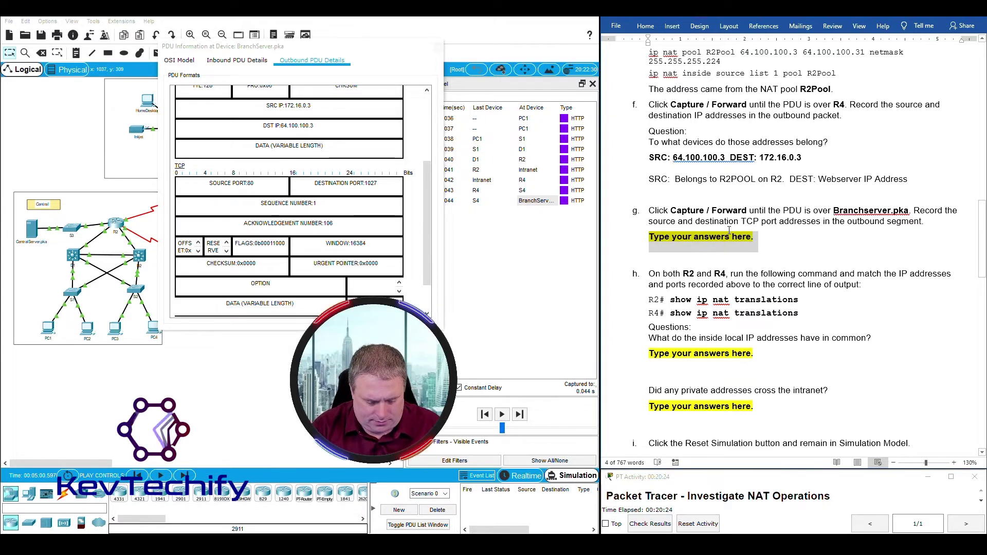
type("SRC Po")
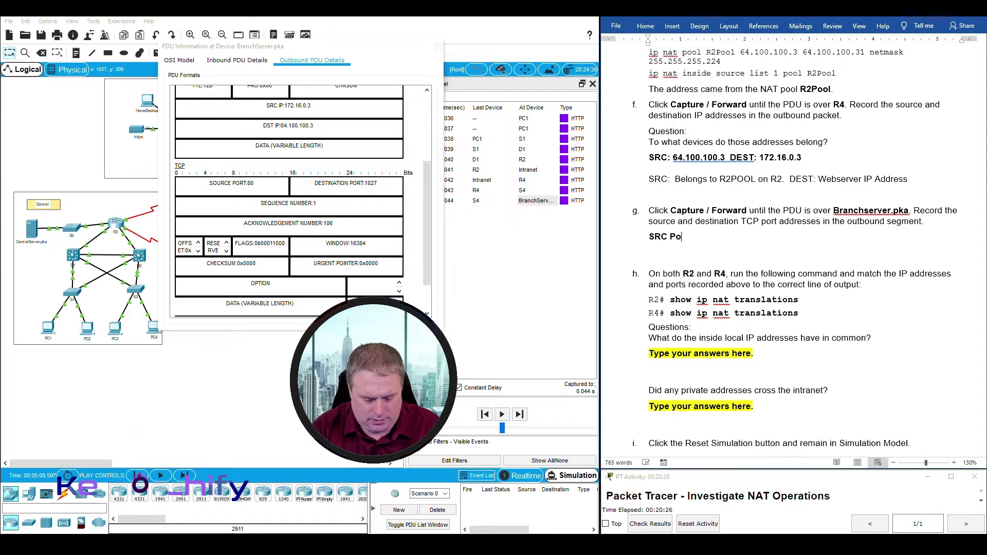
type("rt: 80 ")
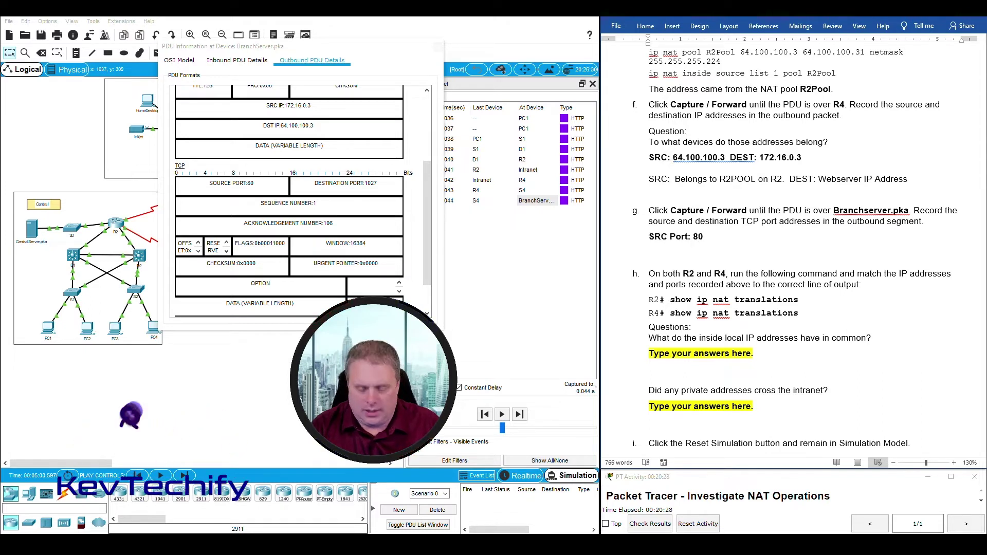
type("and")
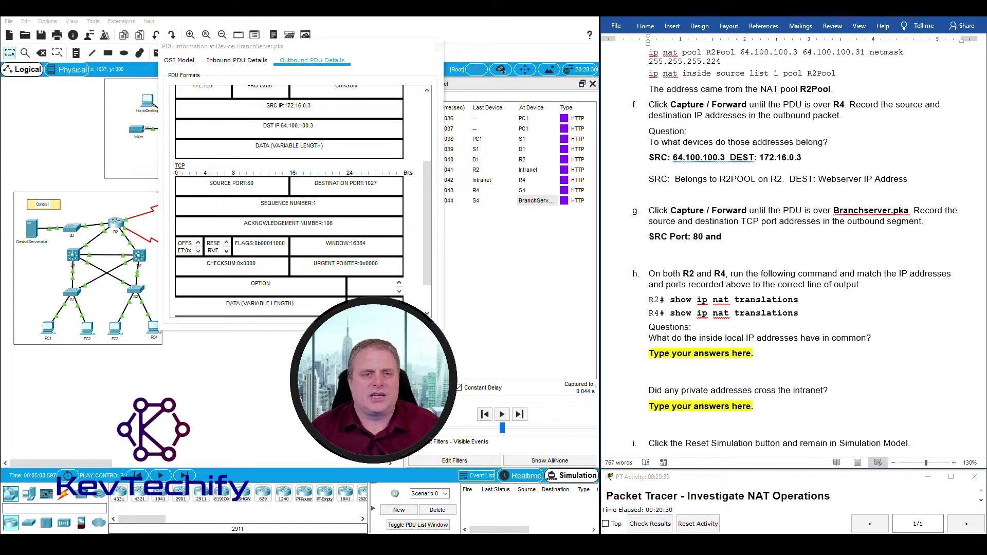
Complete the step g answer with "DEST Port 1027." from the outbound TCP header and close the BranchServer.pka PDU information.
left_click(366, 184)
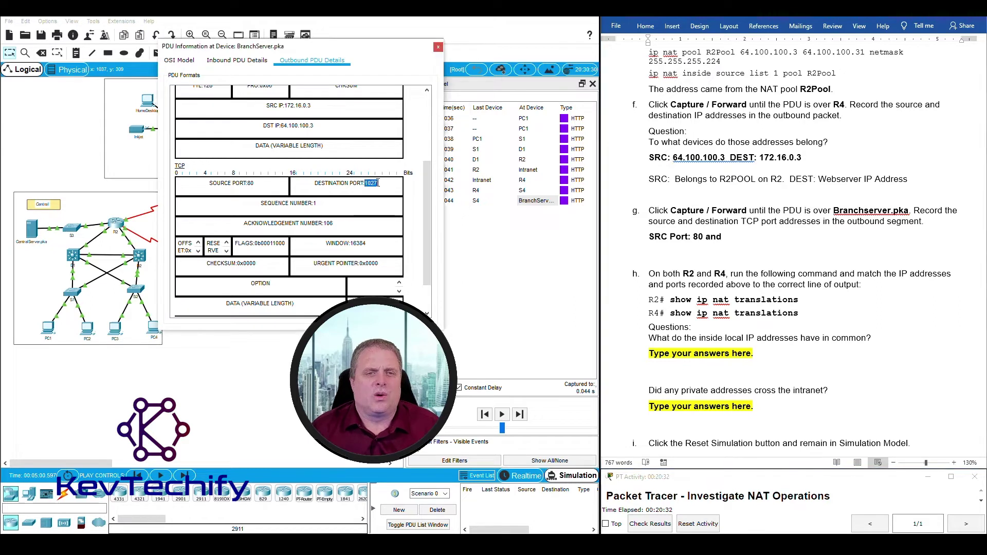
left_click(730, 237)
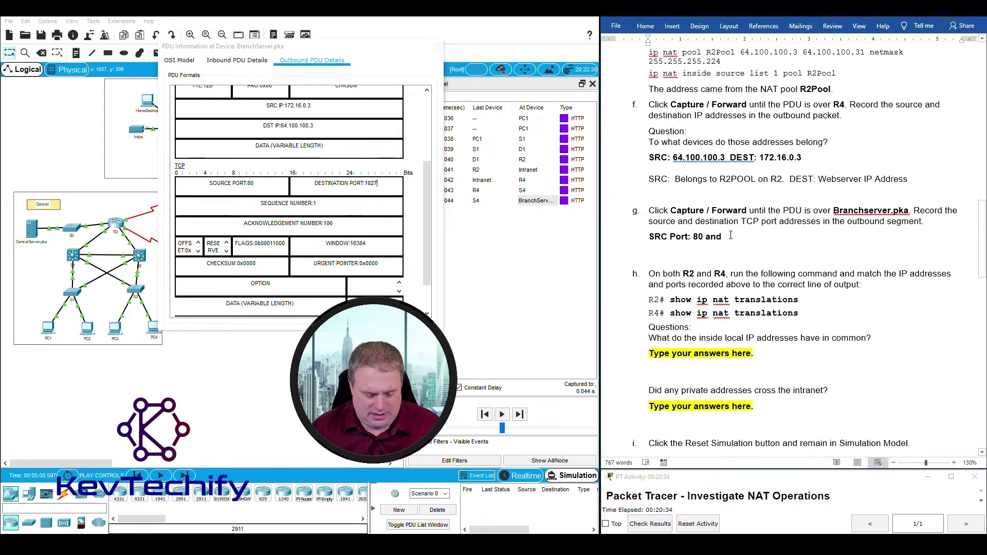
type("DEST ")
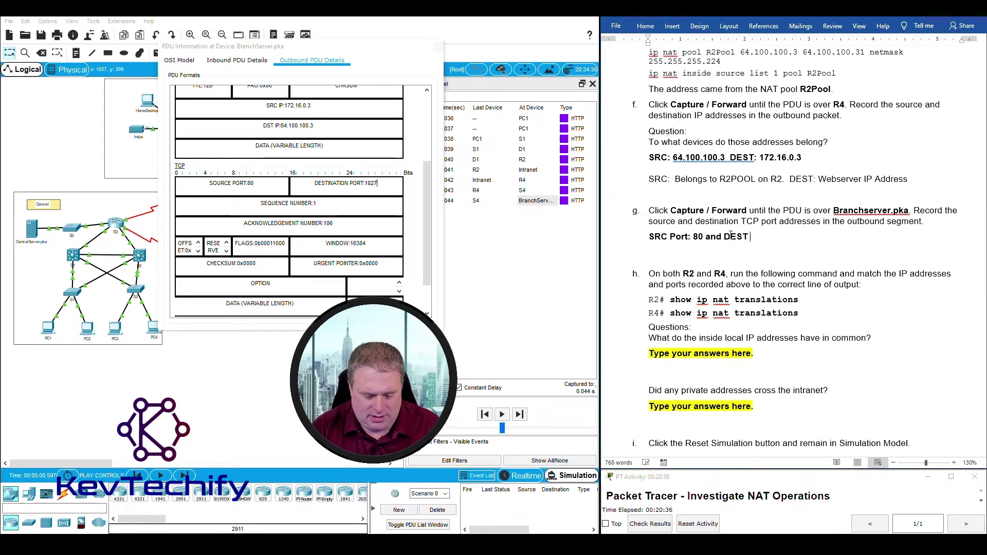
type("Por")
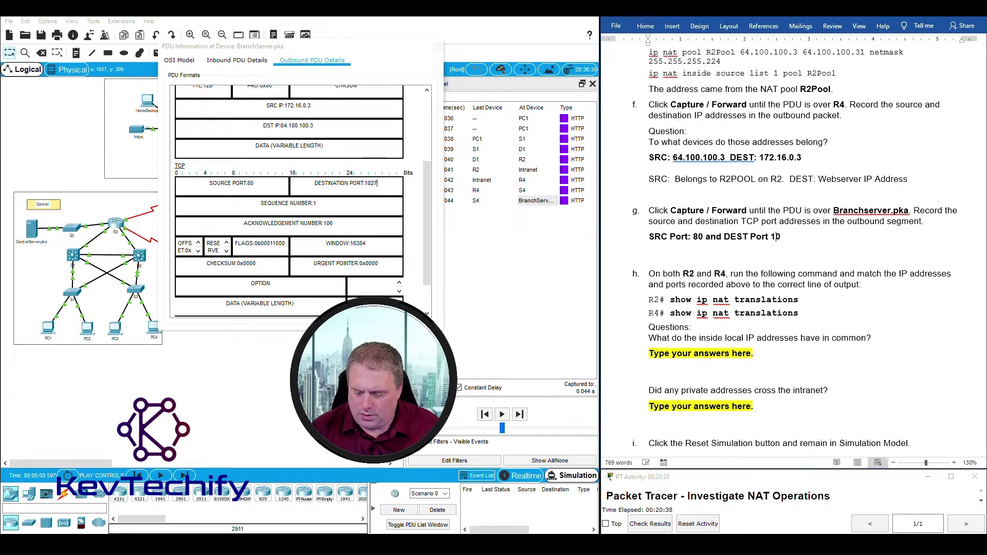
type("t 1027.")
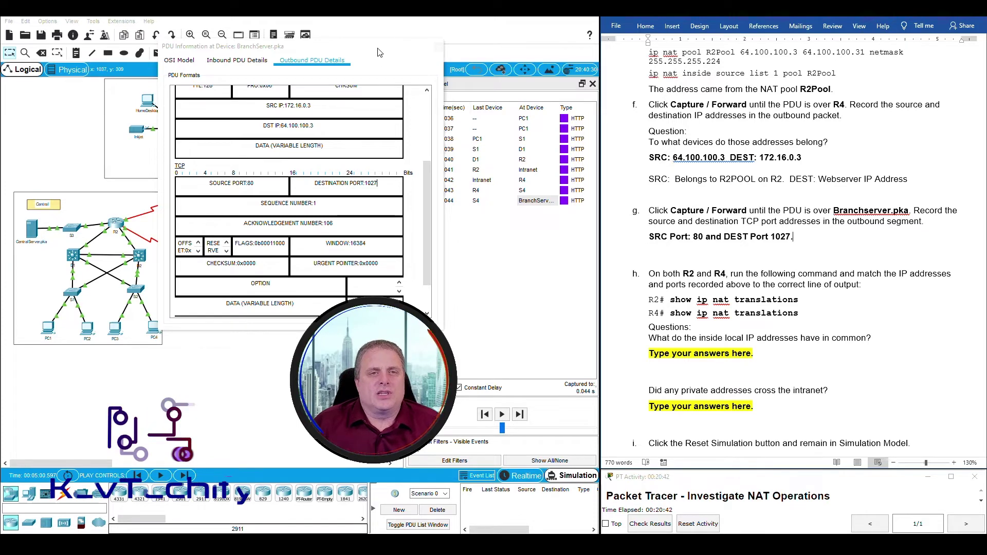
left_click_drag(382, 50, 602, 29)
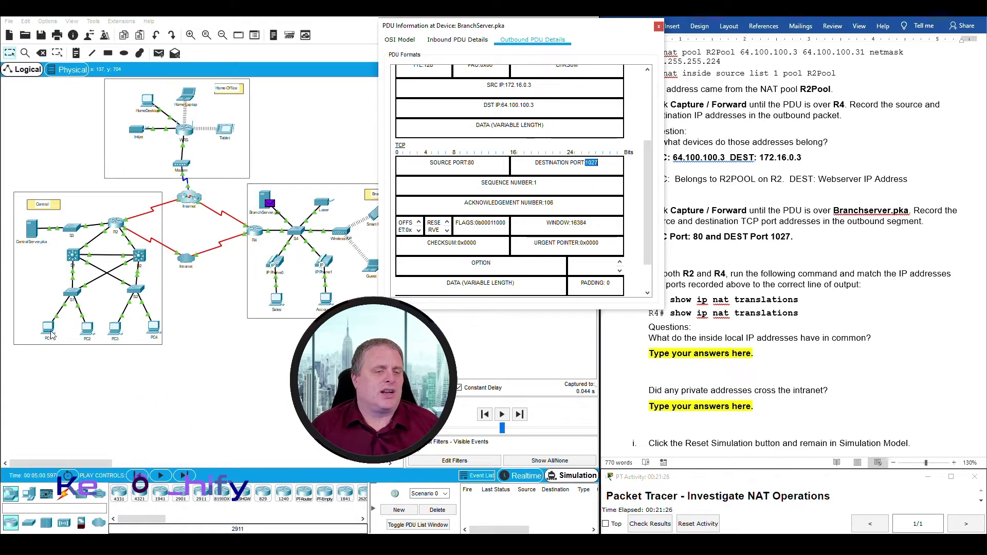
left_click(659, 26)
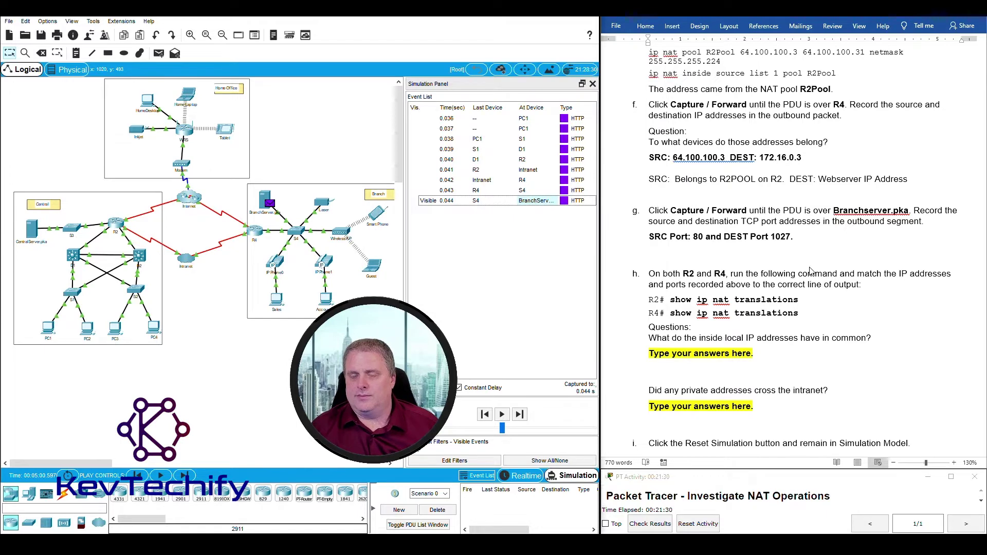
Read instruction h and list the NAT translations on R2 by running "sho ip nat tran" in its CLI.
scroll(810, 271, "down", 3)
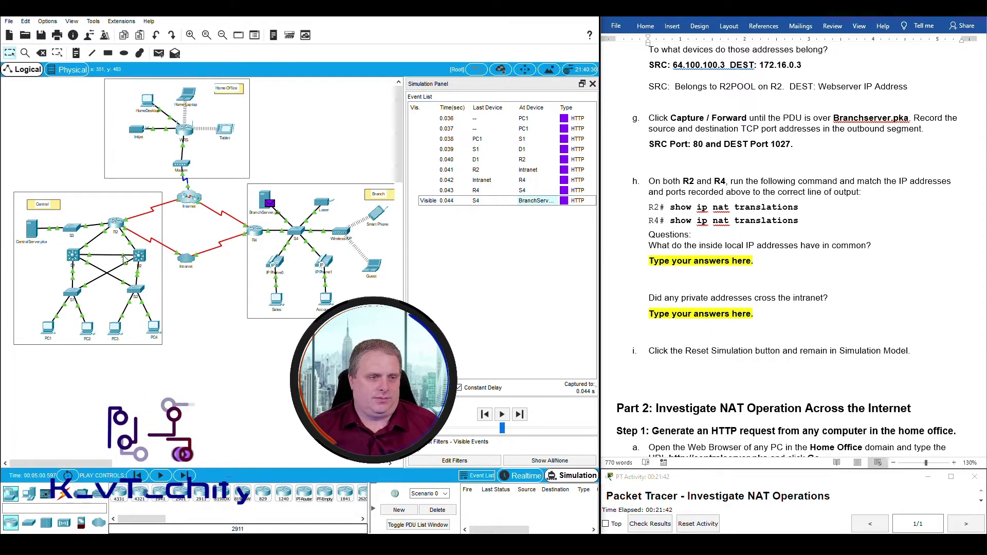
left_click(115, 223)
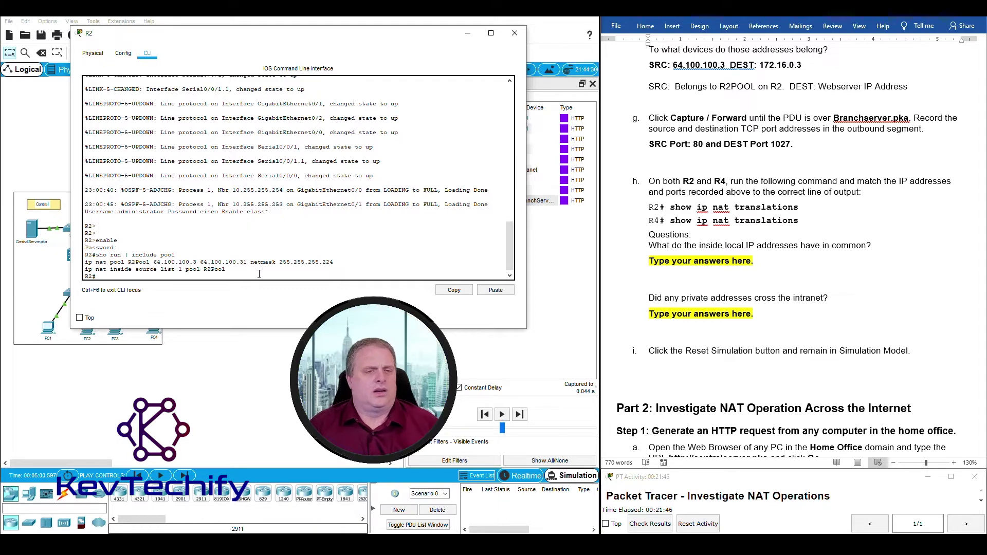
key("Return")
key("Return")
key("Return")
key("Return")
key("Return")
key("Return")
key("Return")
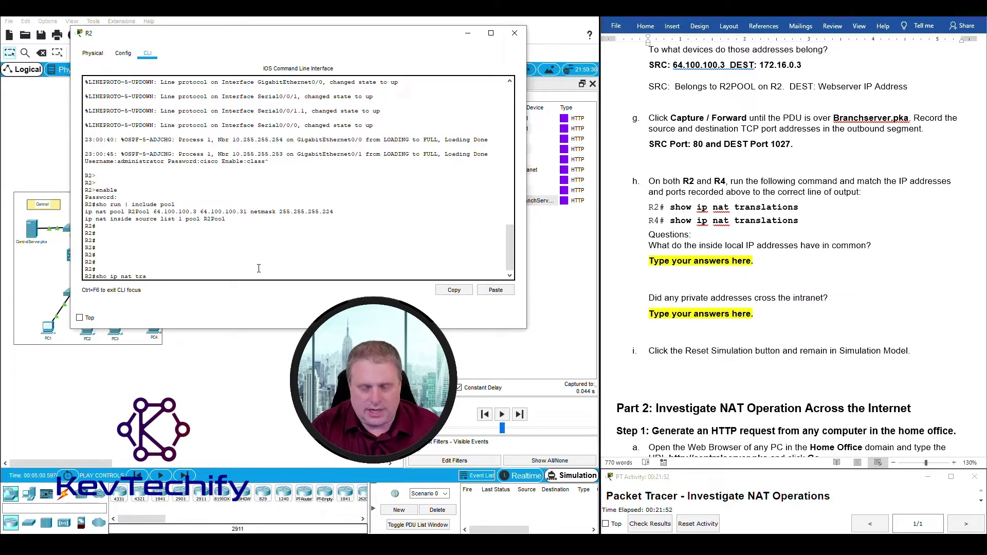
key("Return")
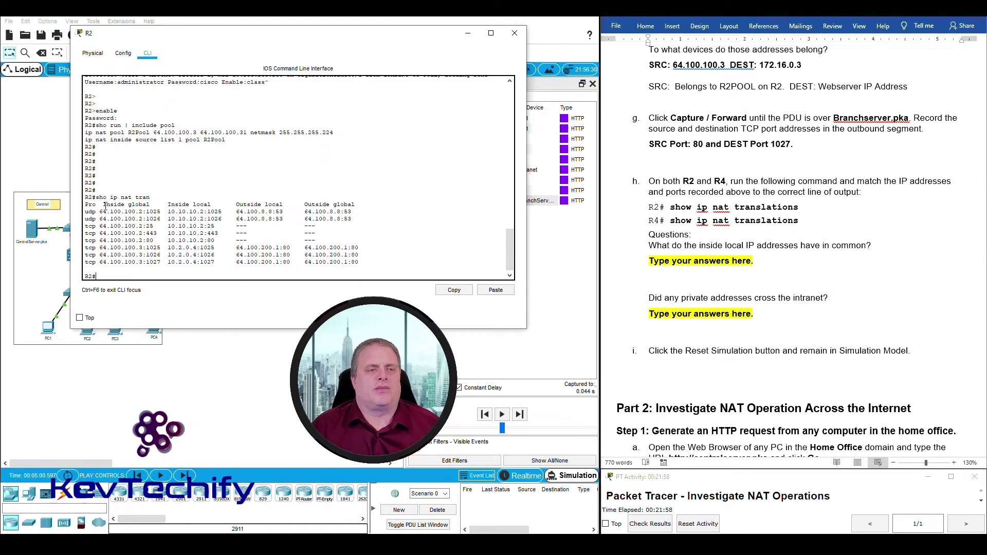
Examine the column headings of R2's NAT translation table and the inside global port of the first 64.100.100.3 entry.
left_click_drag(103, 204, 362, 204)
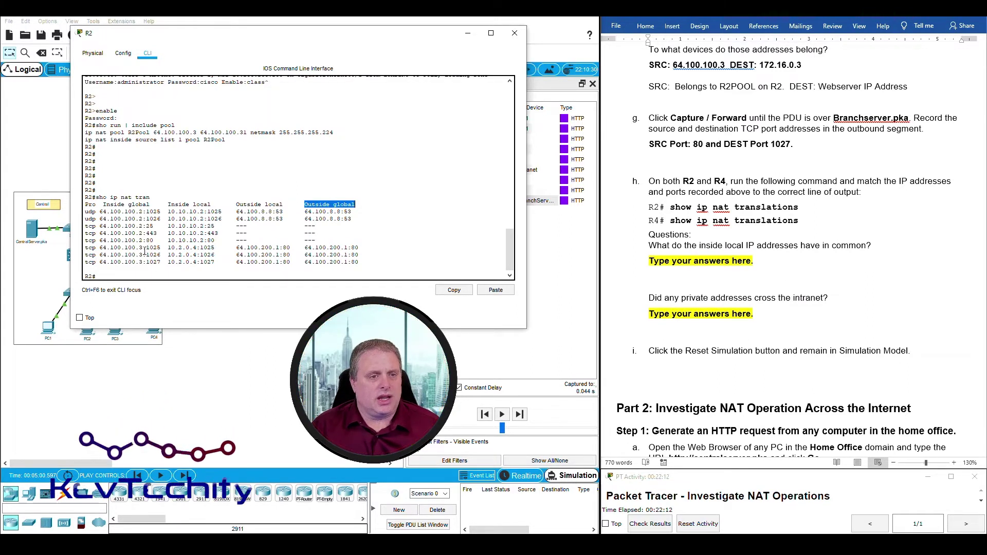
left_click_drag(147, 248, 162, 248)
left_click(162, 249)
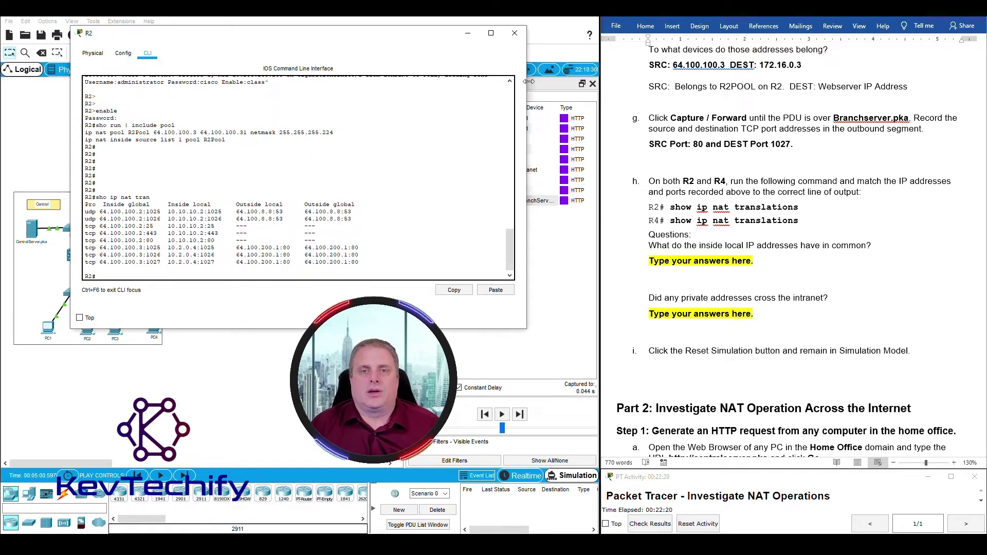
Narrow the R2 window to fit the translation table, shift it slightly and minimize it.
left_click_drag(527, 81, 443, 81)
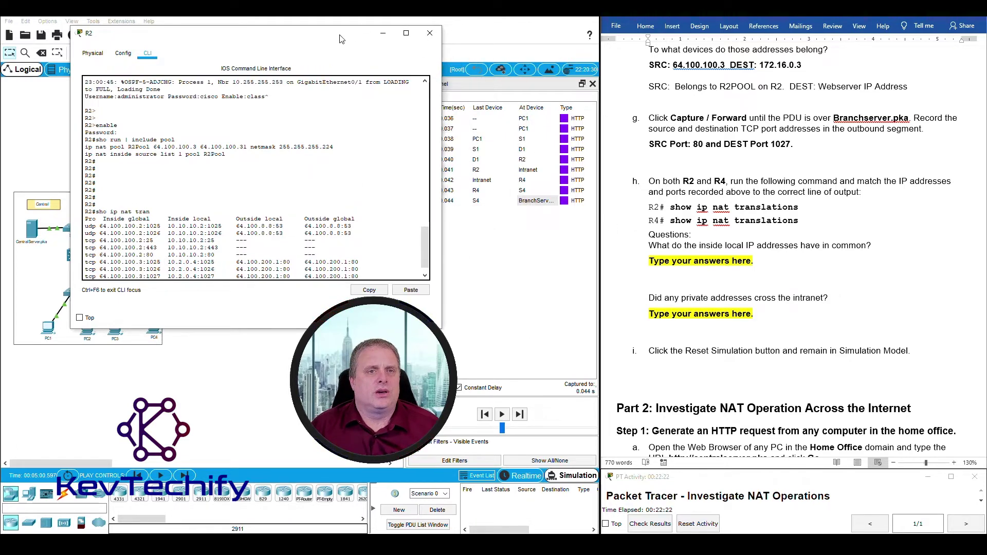
left_click_drag(339, 39, 312, 42)
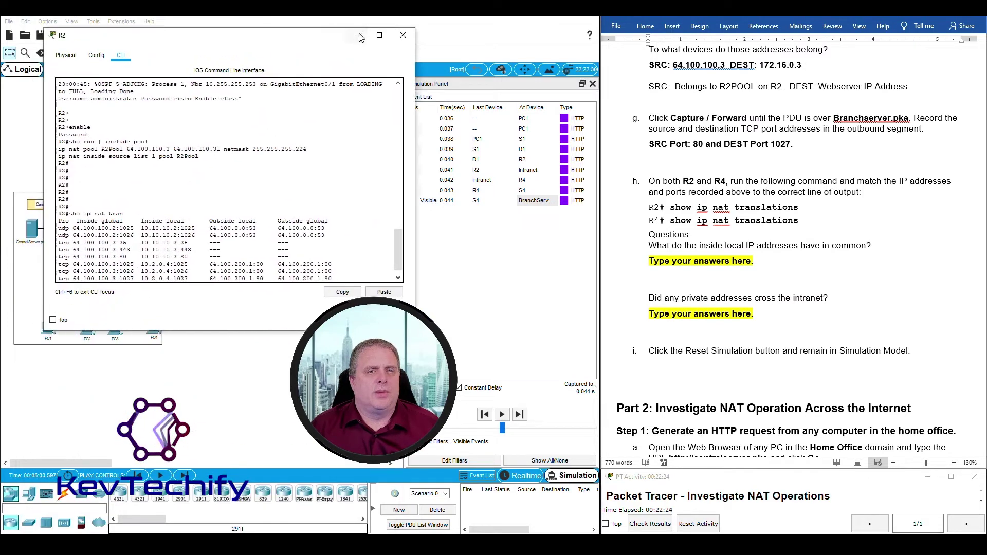
left_click(358, 35)
Open R4's CLI in a widened window and enter privileged EXEC mode with "enable" and the enable password.
left_click(254, 232)
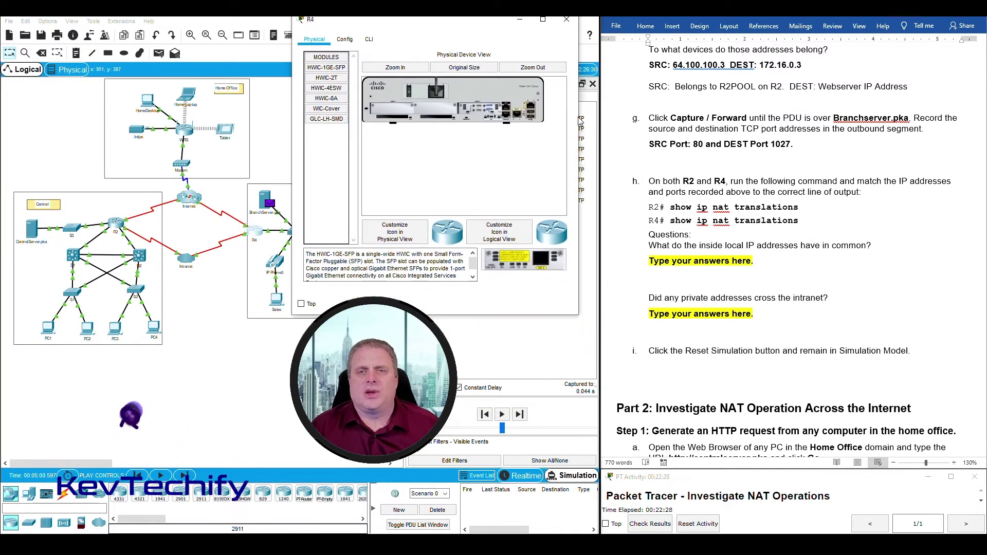
left_click_drag(579, 120, 692, 119)
left_click(369, 39)
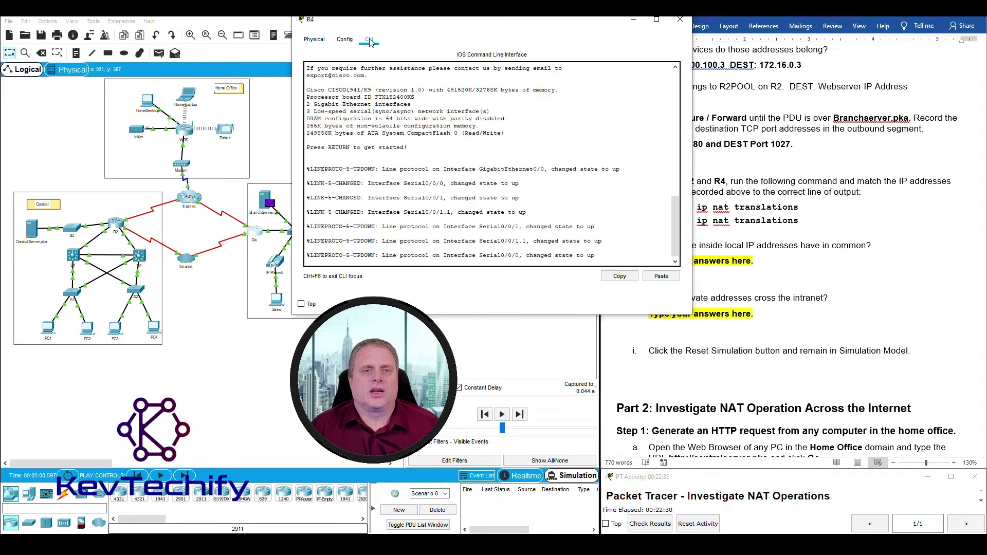
key("Return")
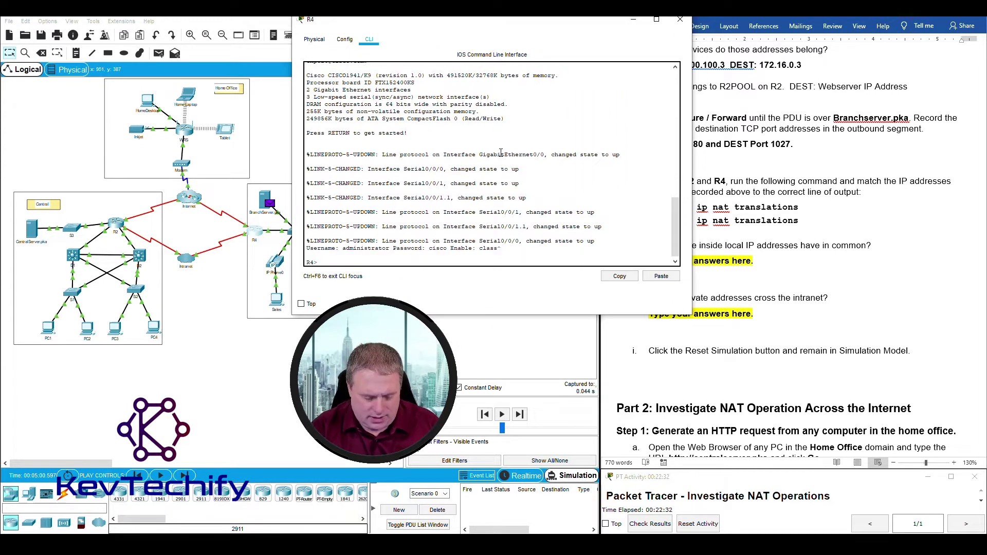
type("enable")
key("Return")
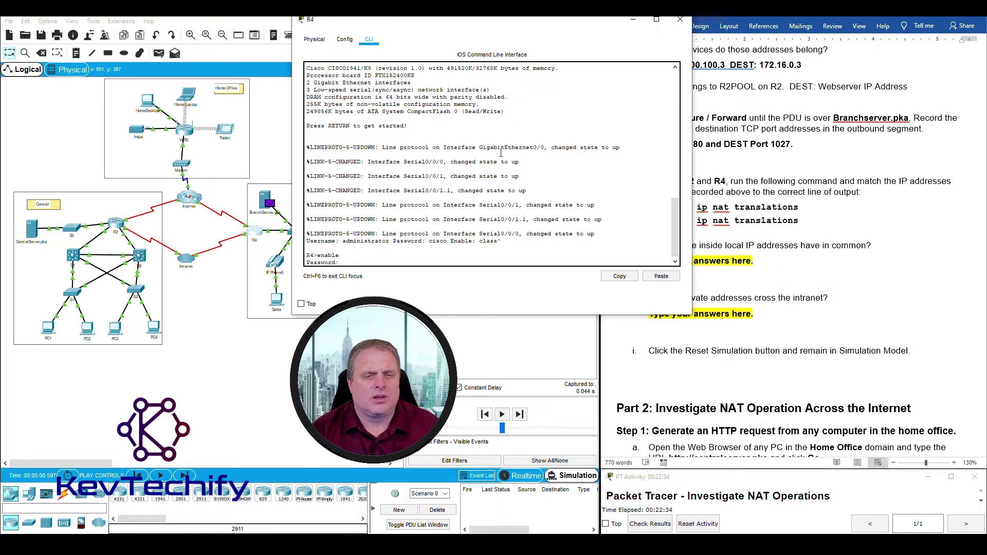
key("Return")
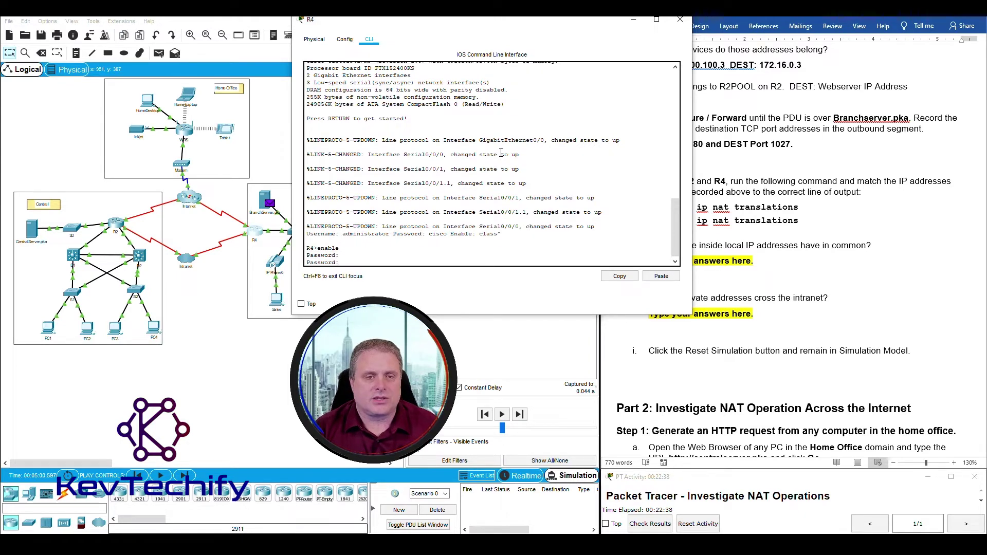
key("Return")
List the NAT translations on R4 by running "sho ip nat trans".
key("Return")
key("Return")
key("Return")
key("Return")
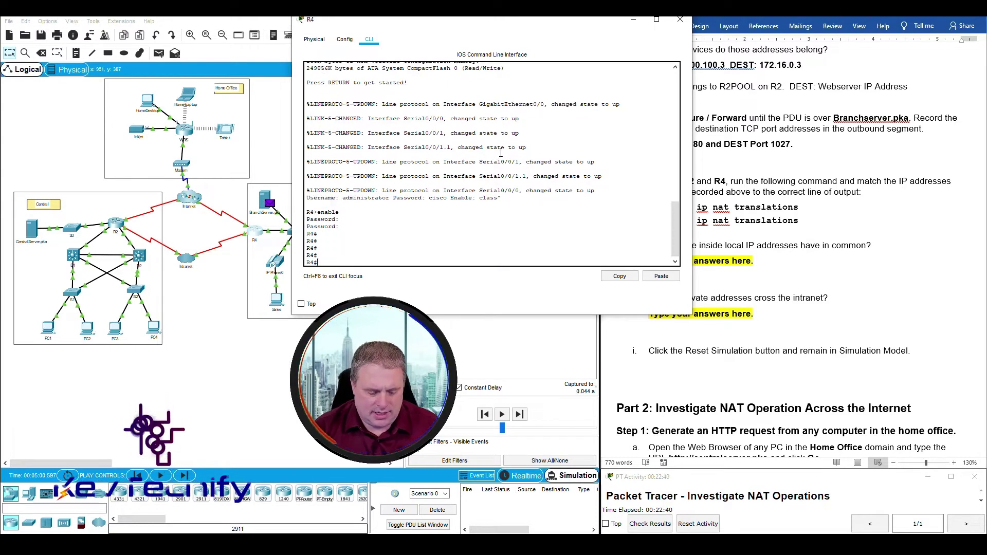
type("sho")
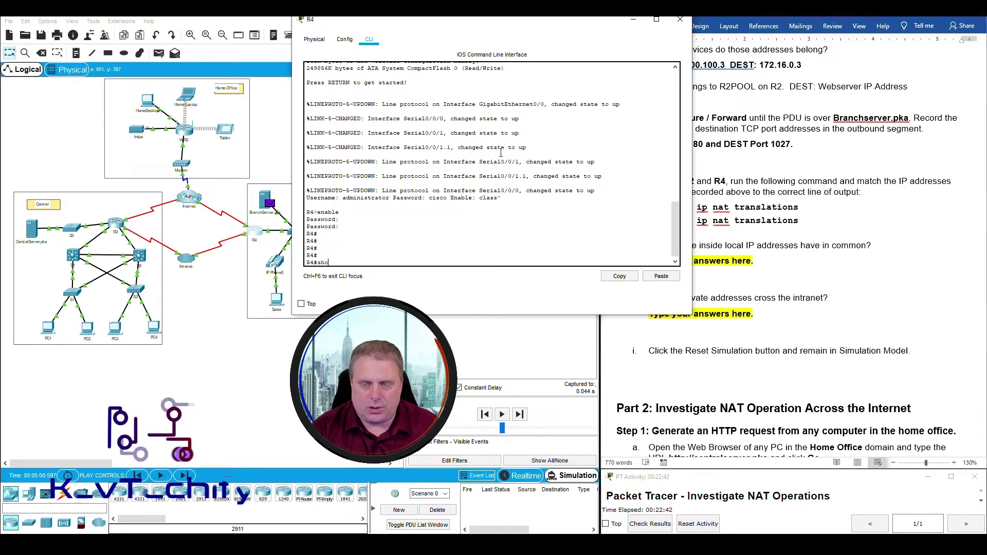
type(" ip nat rt")
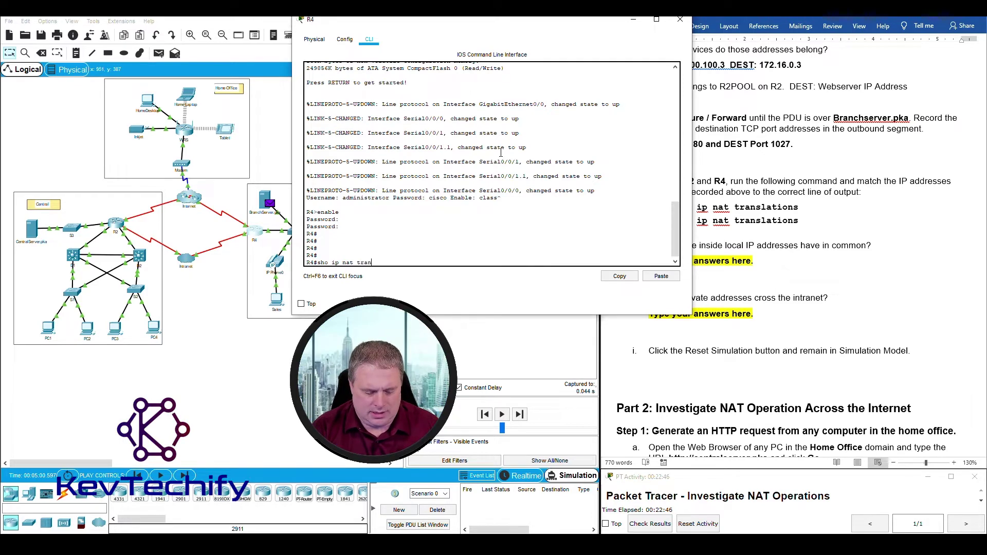
type("ans")
key("Return")
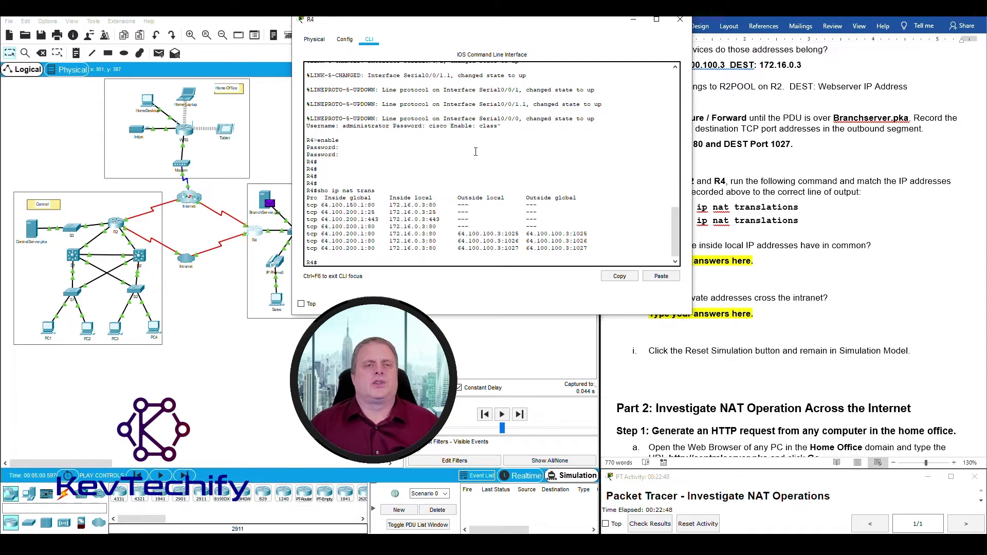
Arrange the R2 and R4 CLI windows side by side so both NAT translation tables can be compared.
left_click_drag(433, 24, 655, 30)
scroll(945, 302, "up", 4)
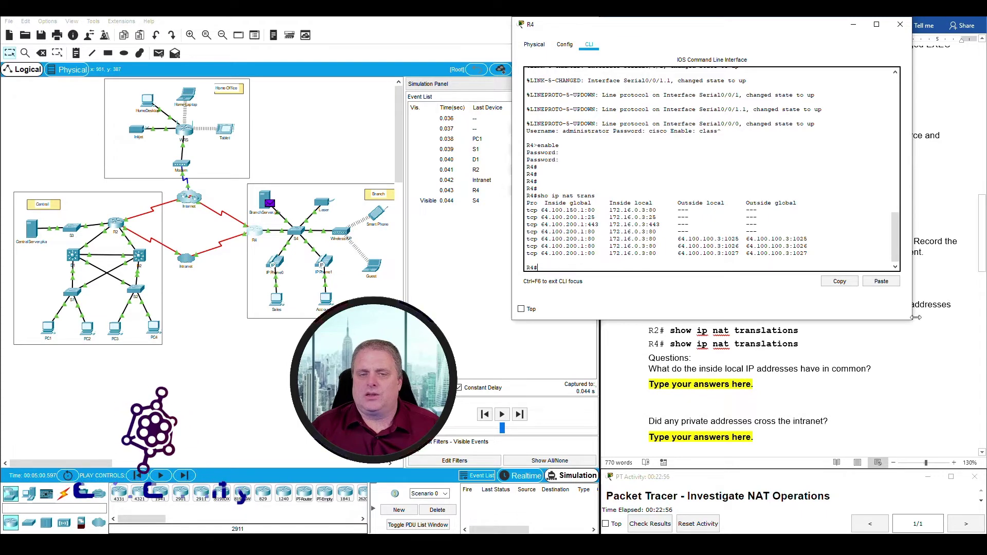
left_click(115, 222)
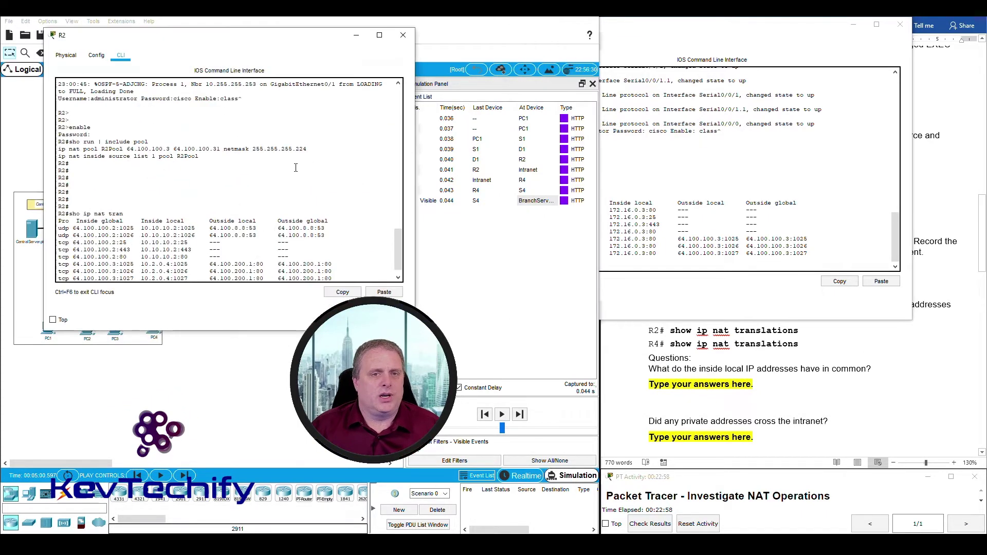
left_click_drag(323, 29, 339, 35)
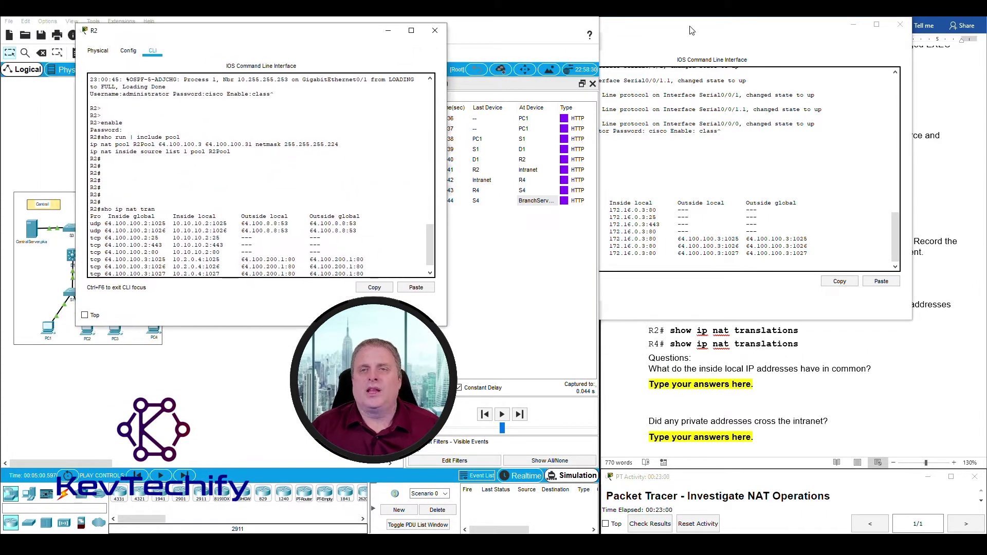
left_click(690, 28)
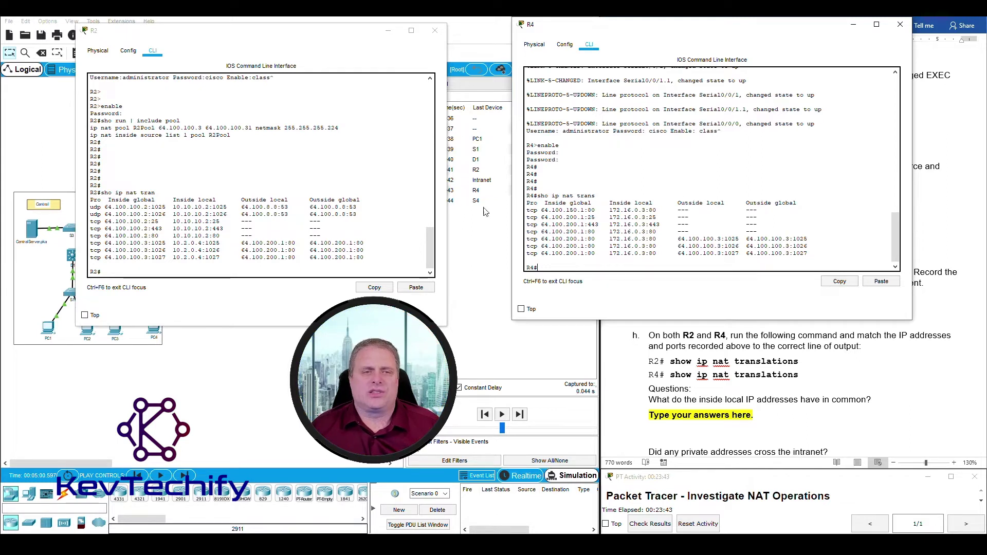
Compare the inside local addresses in the NAT translation tables of R2 and R4.
left_click_drag(173, 199, 220, 200)
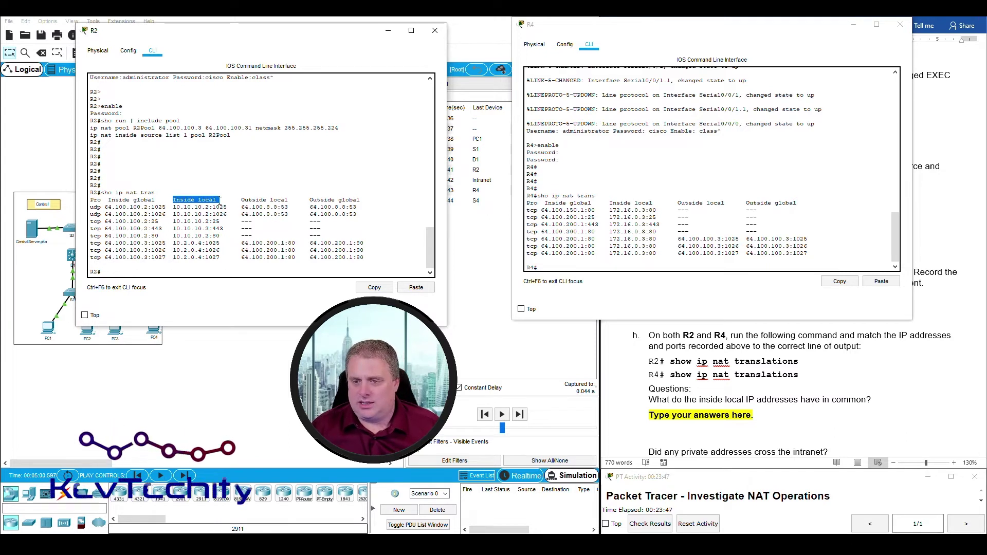
left_click_drag(220, 201, 218, 258)
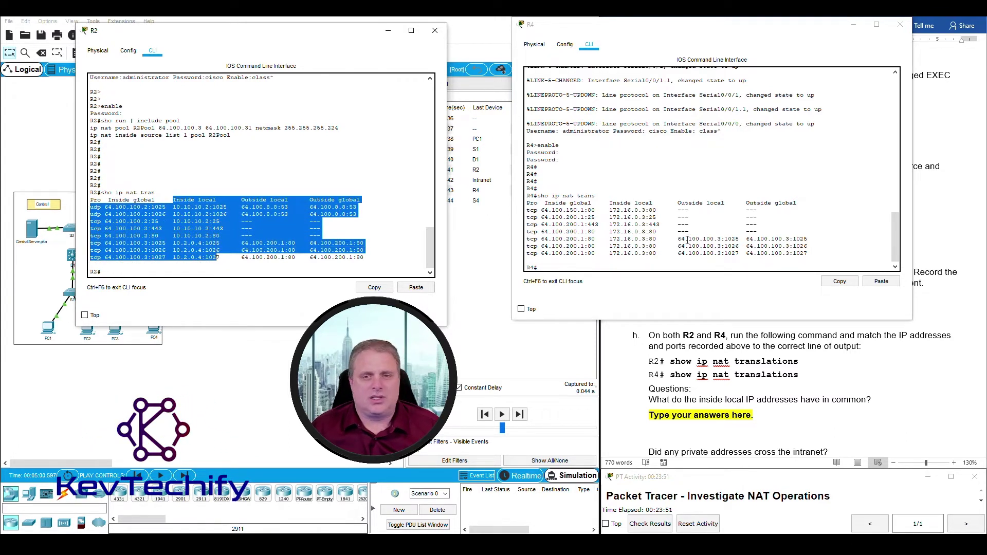
left_click_drag(607, 204, 663, 257)
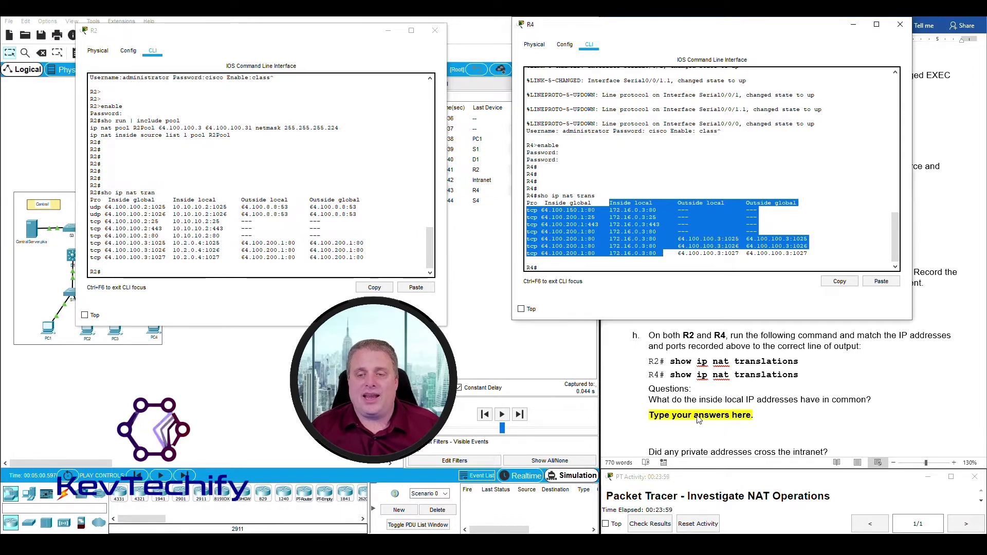
Replace the answer placeholder under the step h question about inside local addresses with "Private IP Address".
key("alt+Tab")
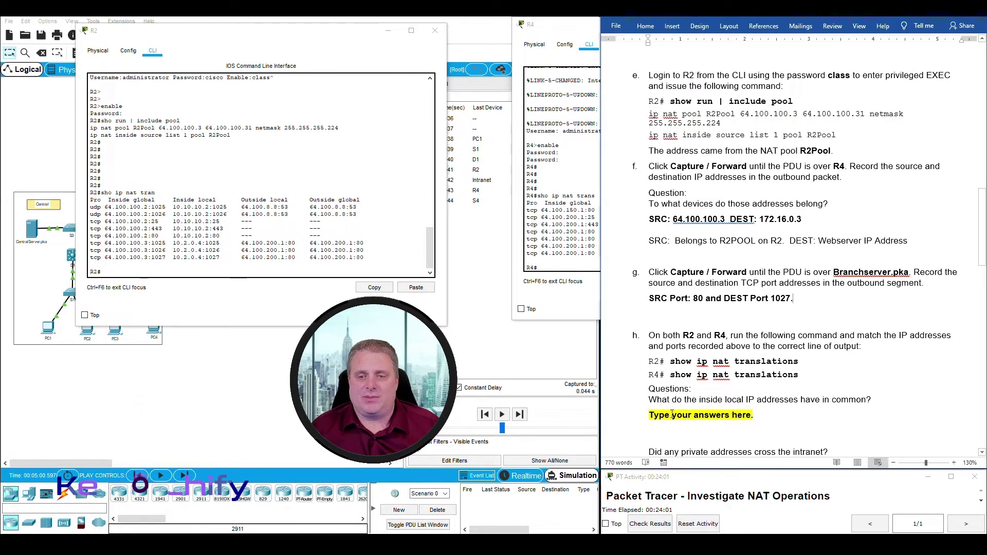
left_click(689, 415)
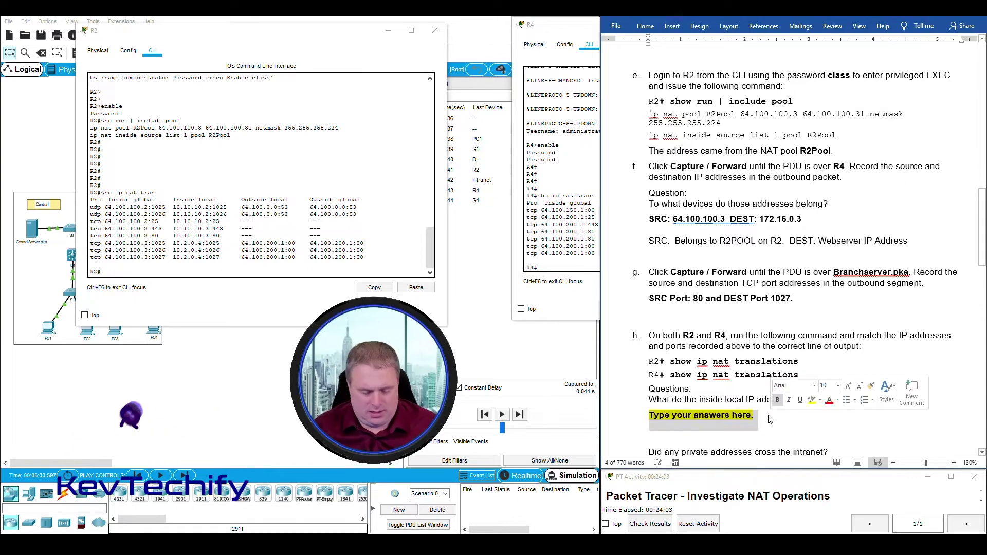
type("Private IP Address")
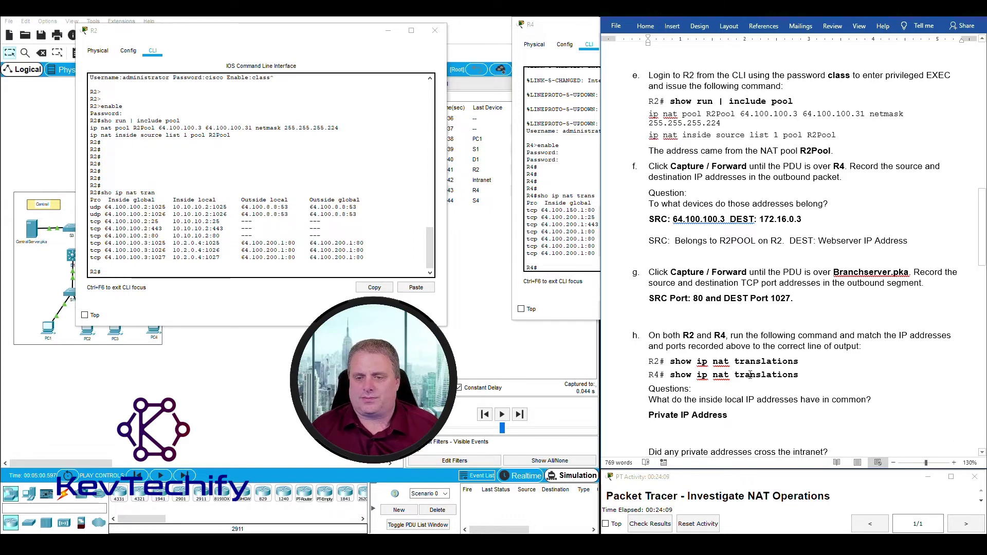
Compare the outside local and outside global columns of the R4 and R2 NAT translation tables to see whether private addresses crossed the intranet.
scroll(750, 375, "down", 3)
left_click(599, 315)
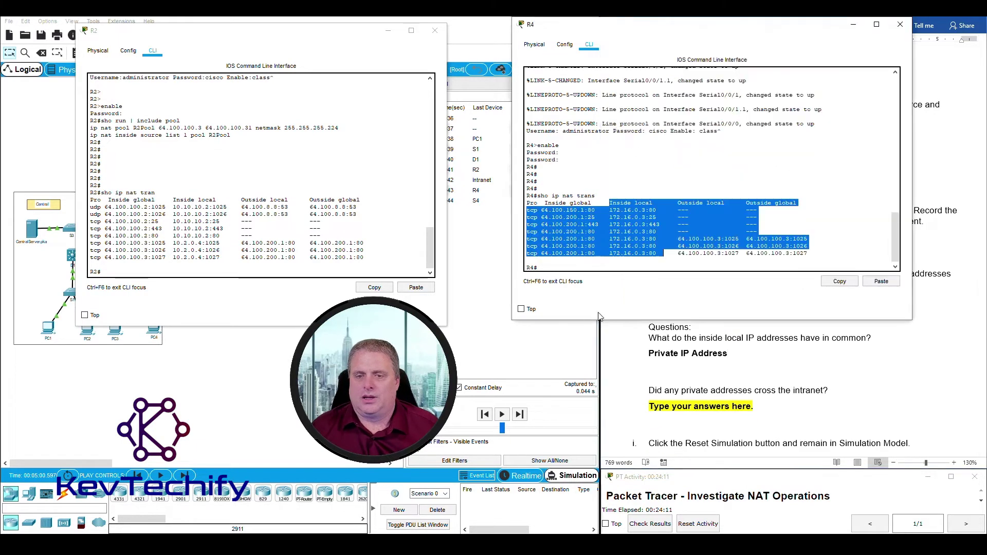
left_click(656, 392)
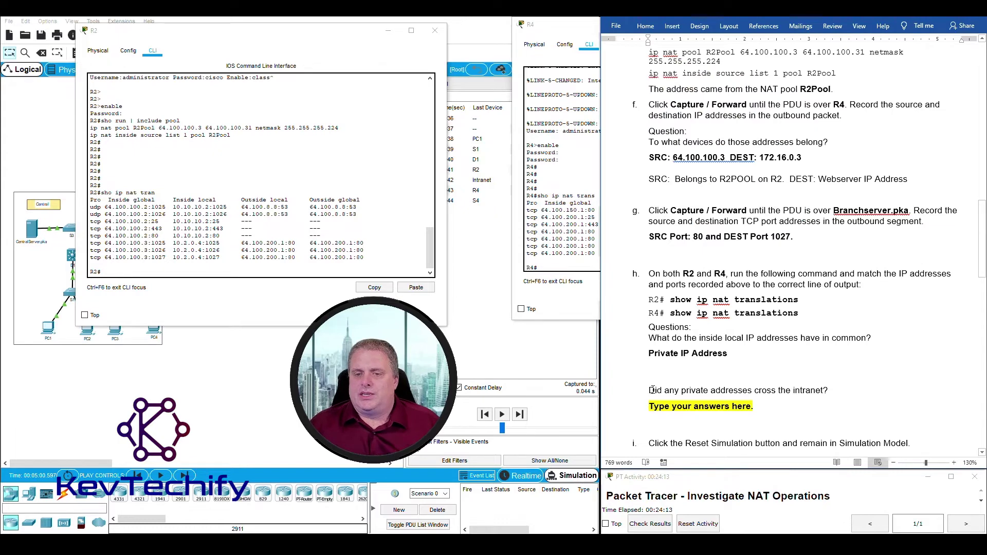
left_click(580, 323)
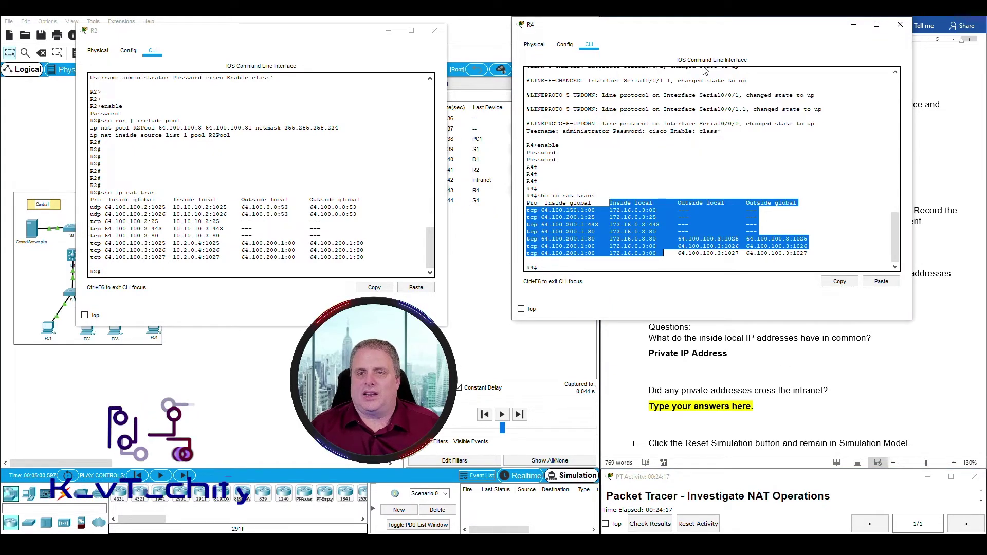
left_click(650, 203)
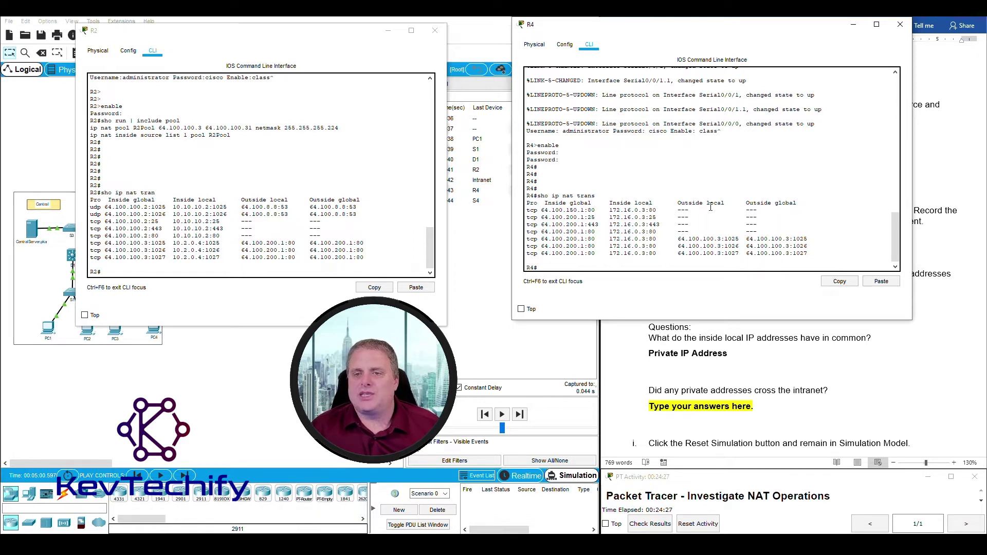
left_click_drag(679, 203, 814, 254)
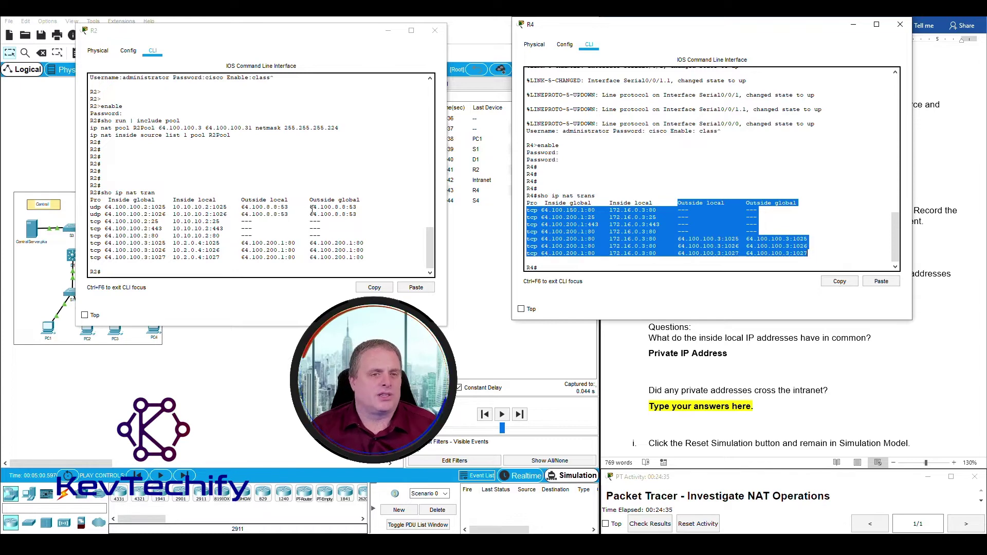
left_click_drag(243, 200, 307, 214)
left_click_drag(243, 199, 371, 228)
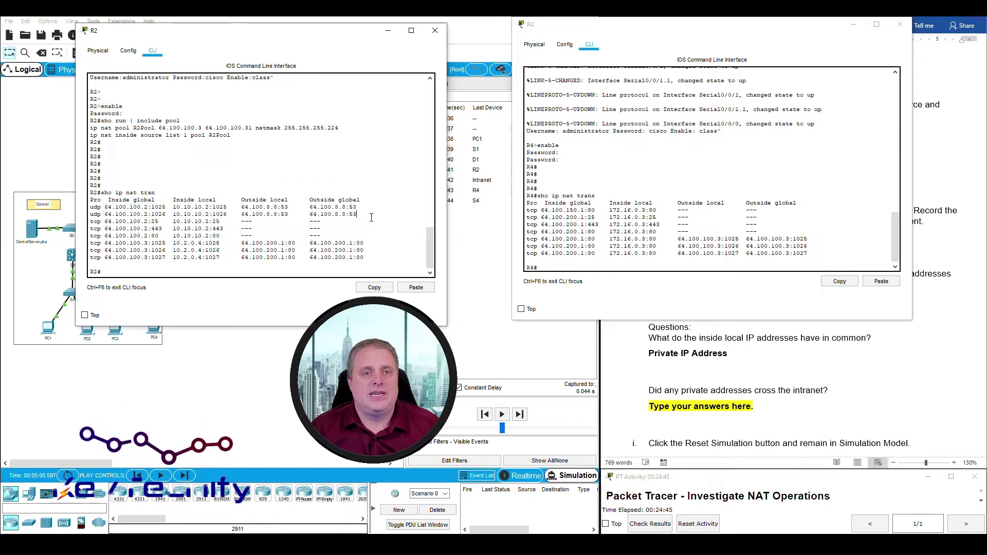
Replace the answer placeholder under the question about private addresses crossing the intranet with "No.".
left_click(735, 354)
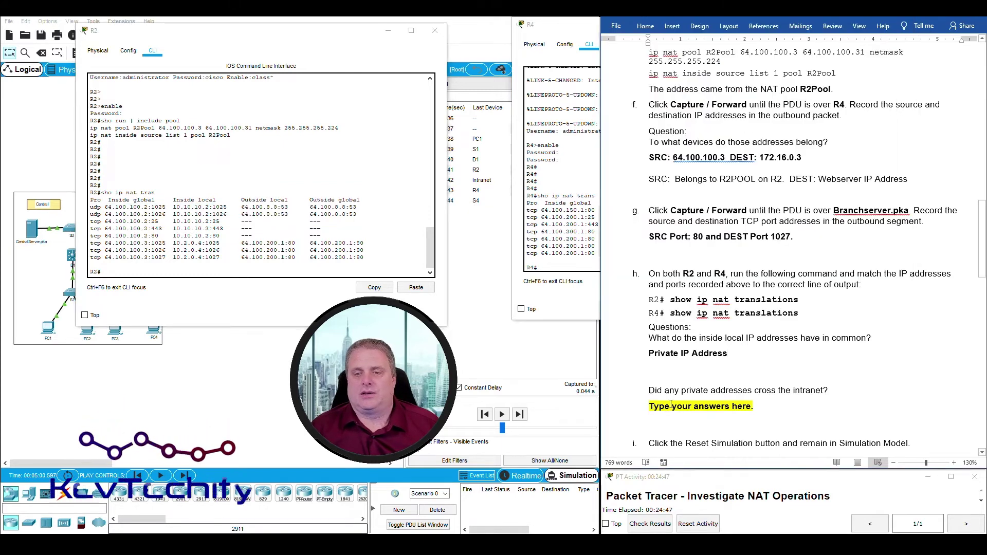
left_click(650, 406)
type("NO")
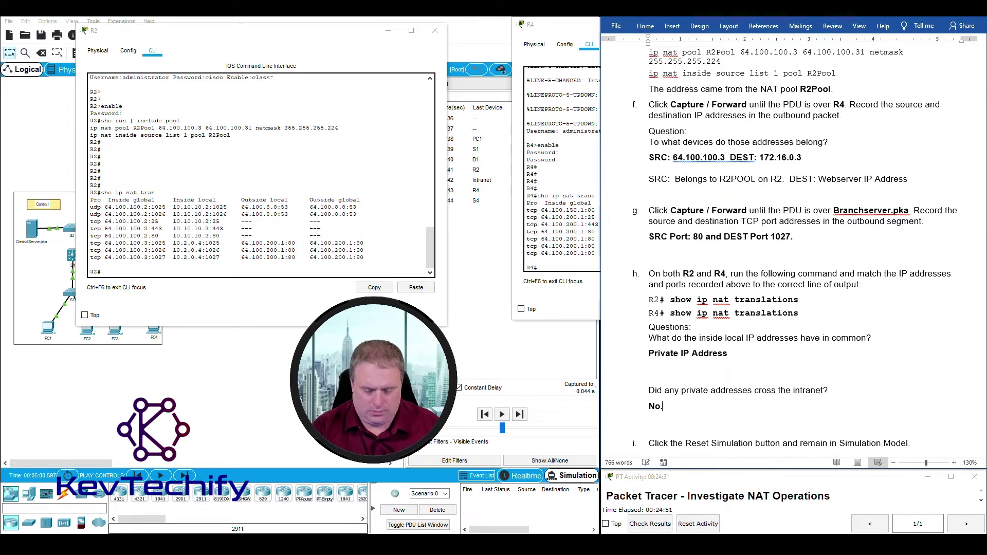
type(".")
Return to the network topology and reset the simulation while remaining in Simulation mode, as step i instructs.
scroll(695, 312, "down", 5)
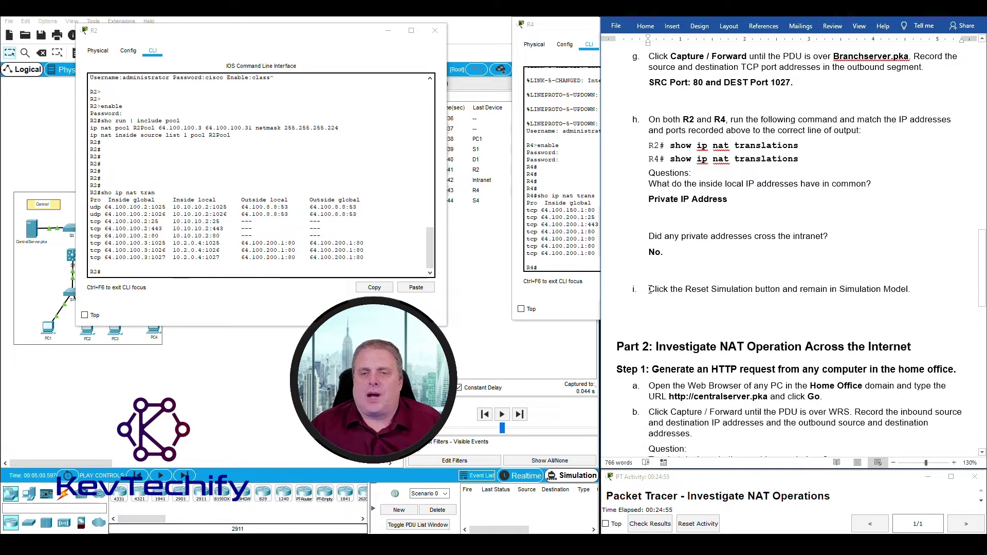
left_click_drag(679, 291, 890, 284)
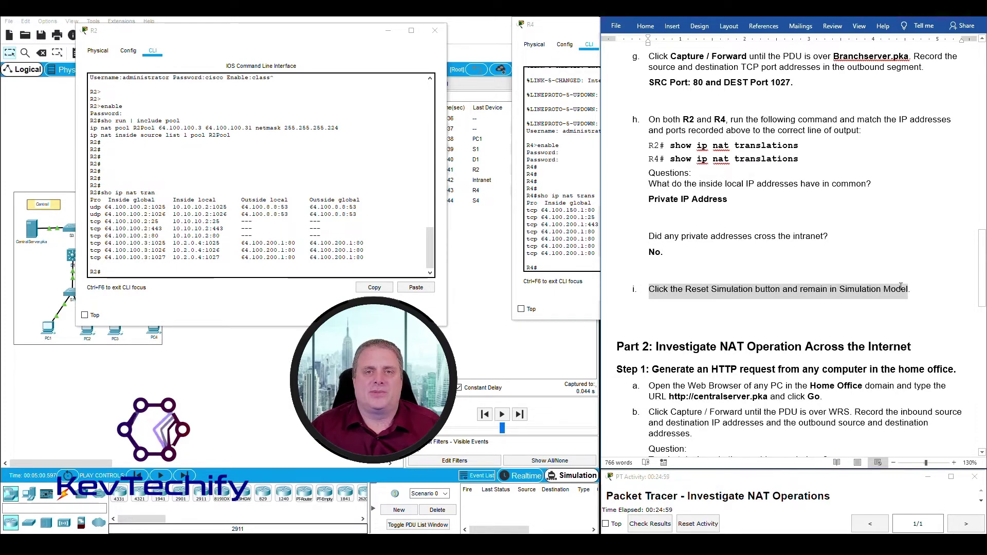
left_click_drag(901, 286, 902, 292)
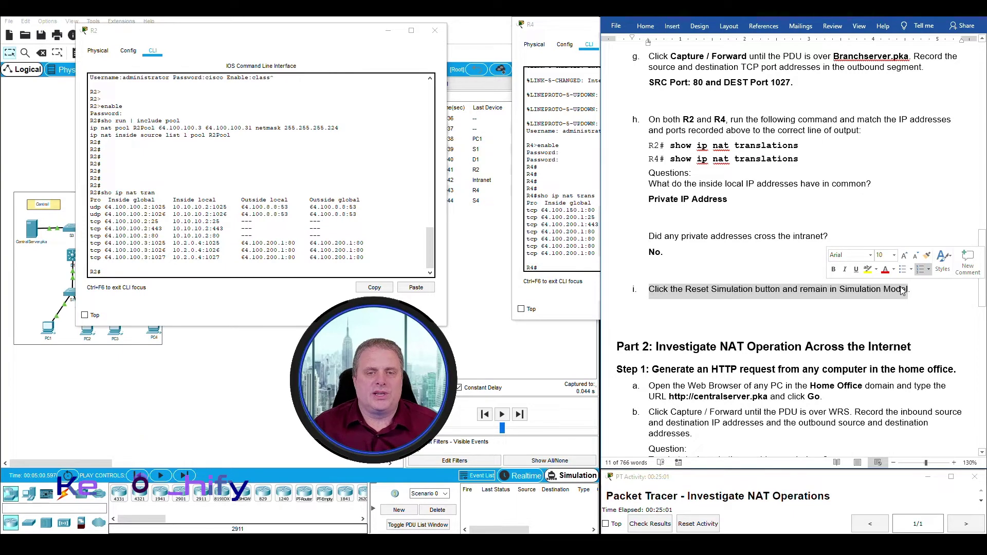
left_click(365, 375)
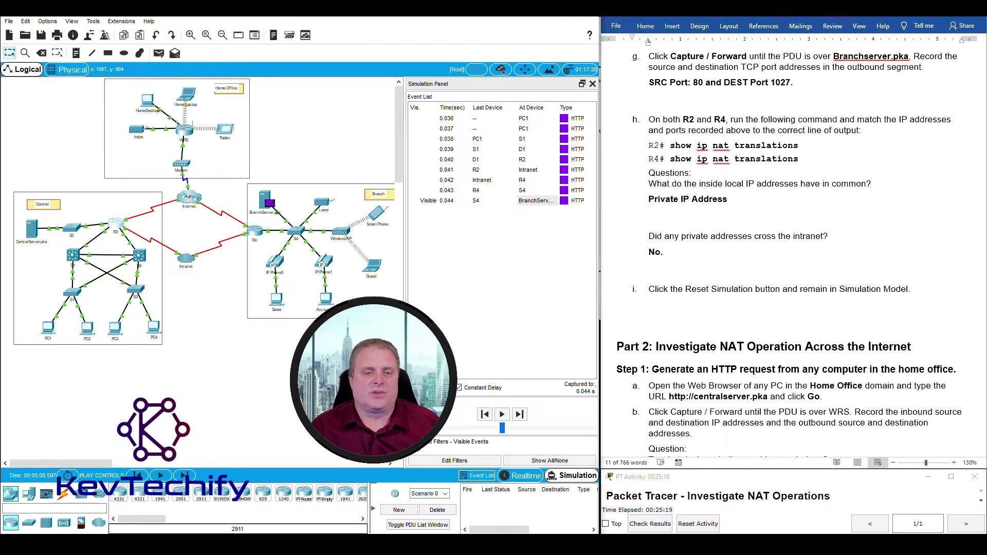
left_click(431, 388)
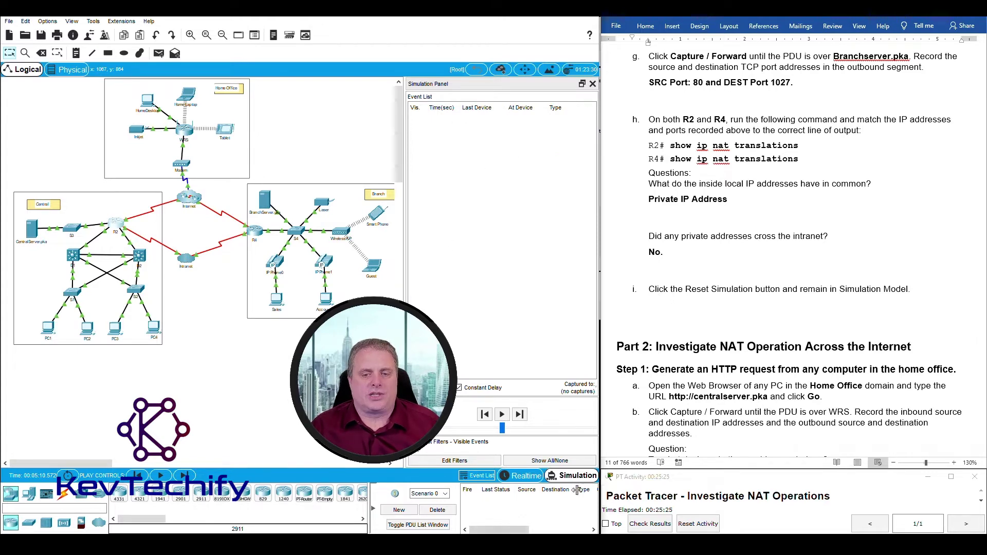
scroll(722, 330, "down", 7)
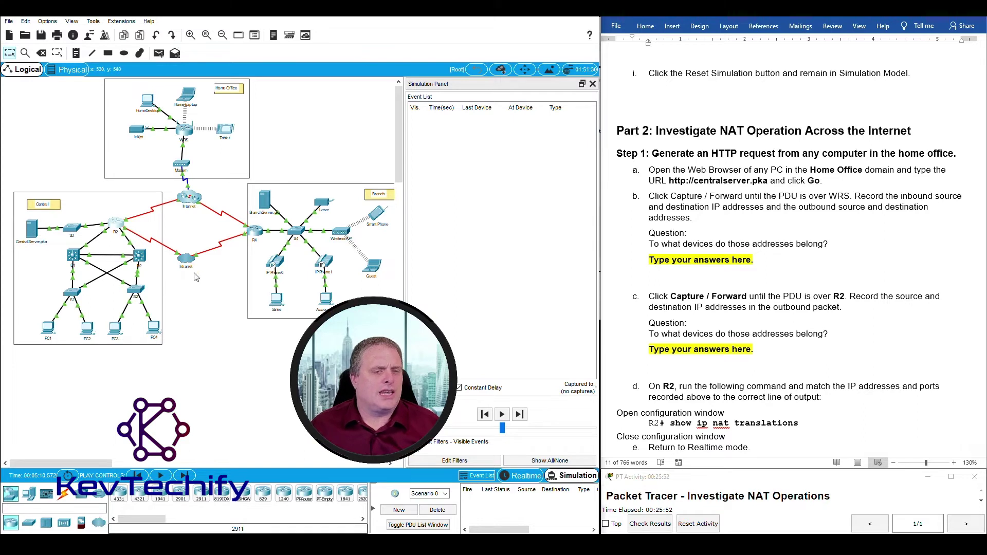
left_click_drag(181, 261, 288, 341)
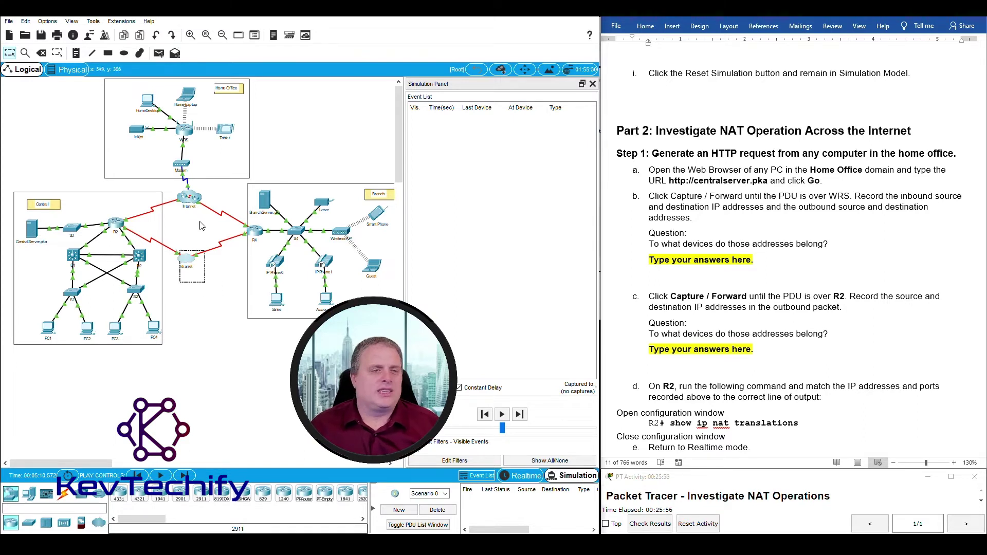
left_click_drag(187, 207, 172, 183)
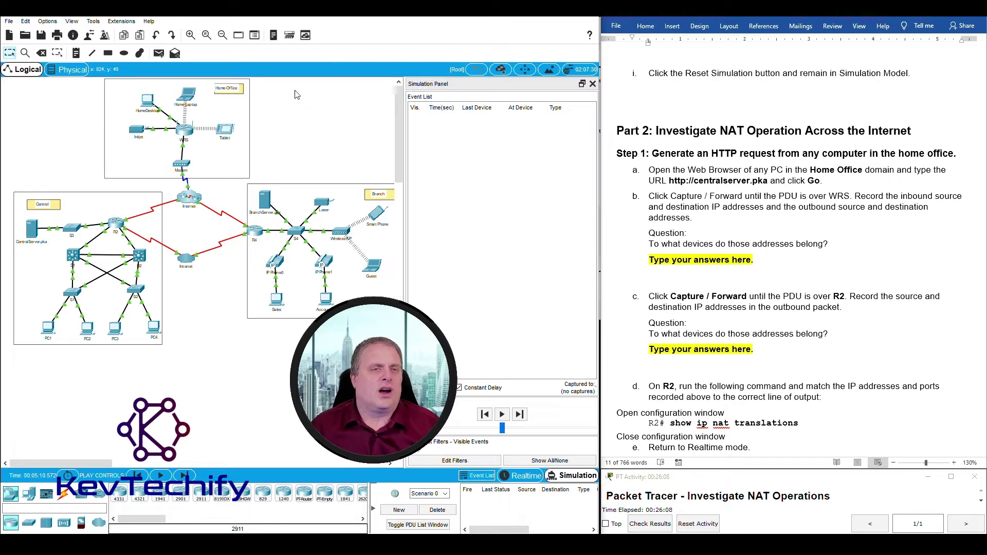
left_click_drag(83, 86, 71, 118)
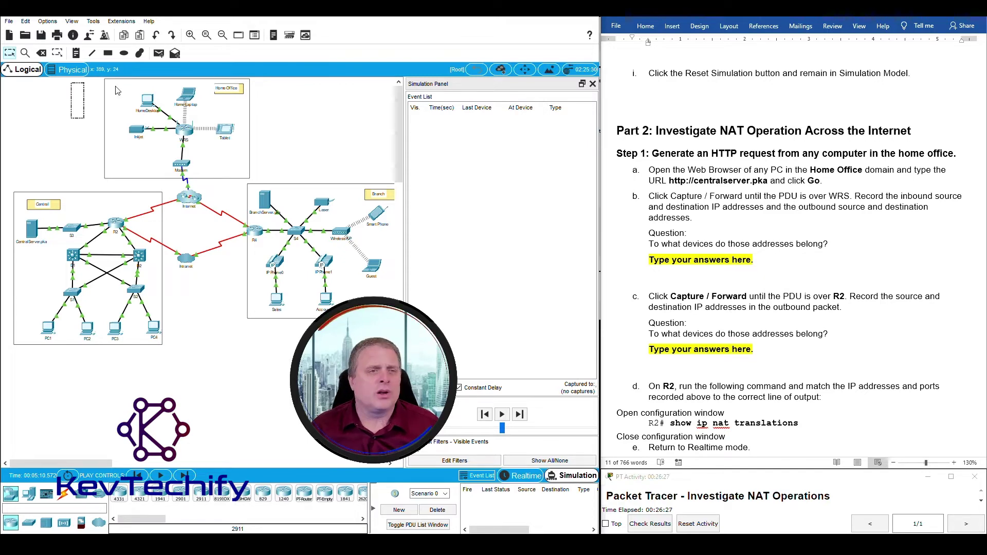
left_click(149, 105)
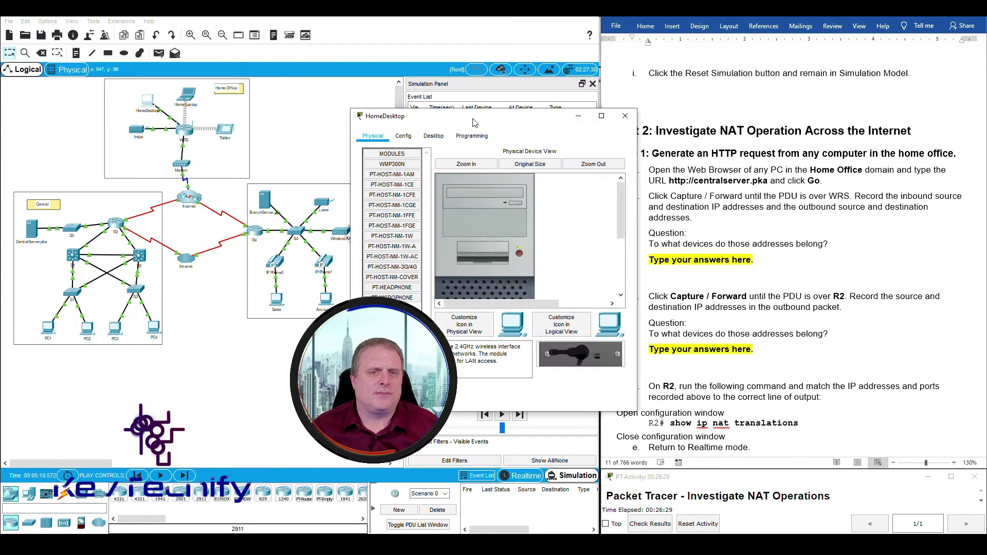
left_click_drag(478, 114, 179, 19)
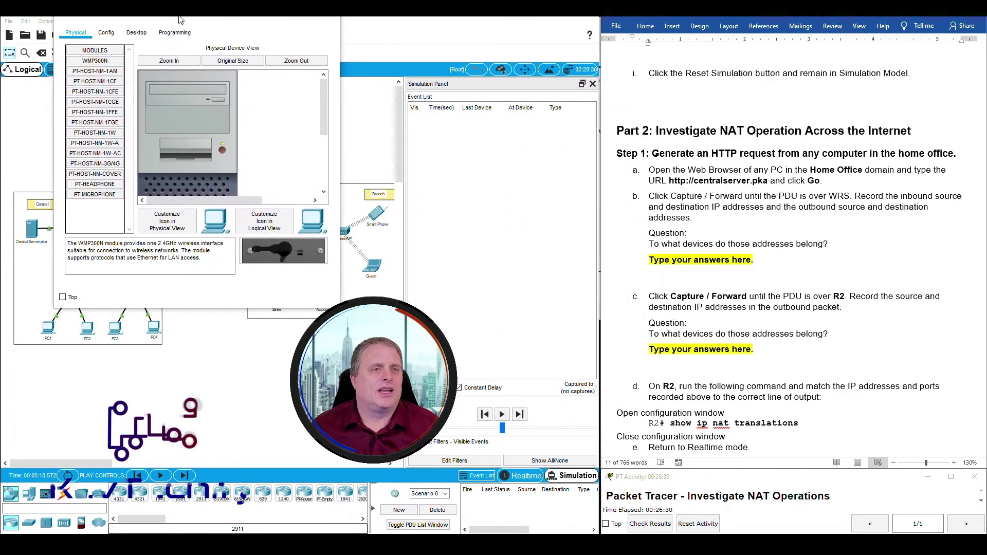
left_click(138, 34)
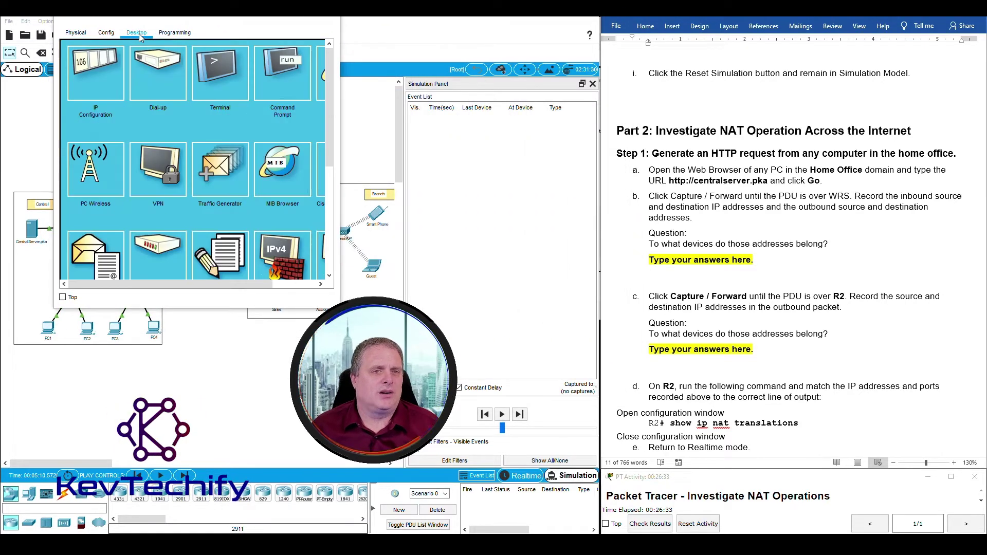
left_click_drag(337, 105, 403, 91)
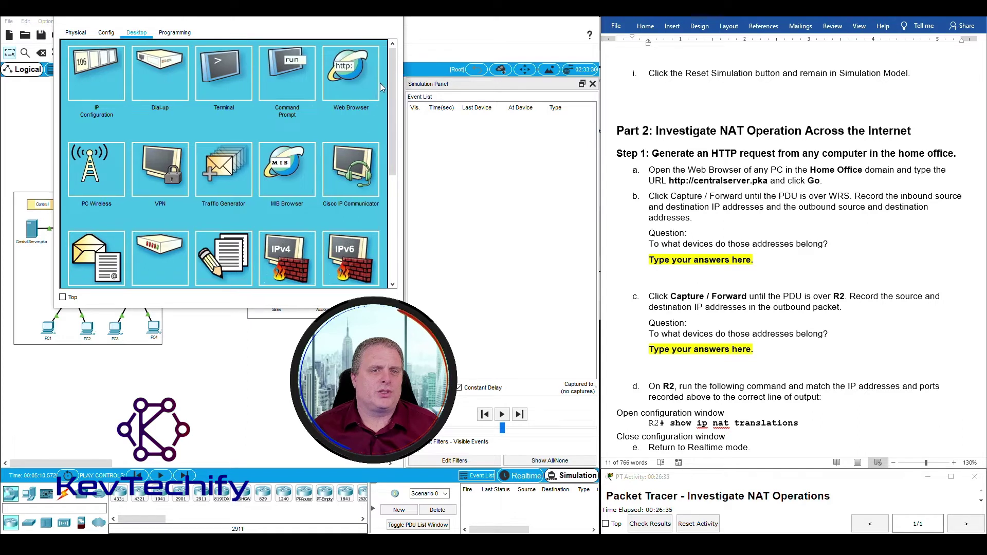
left_click(350, 69)
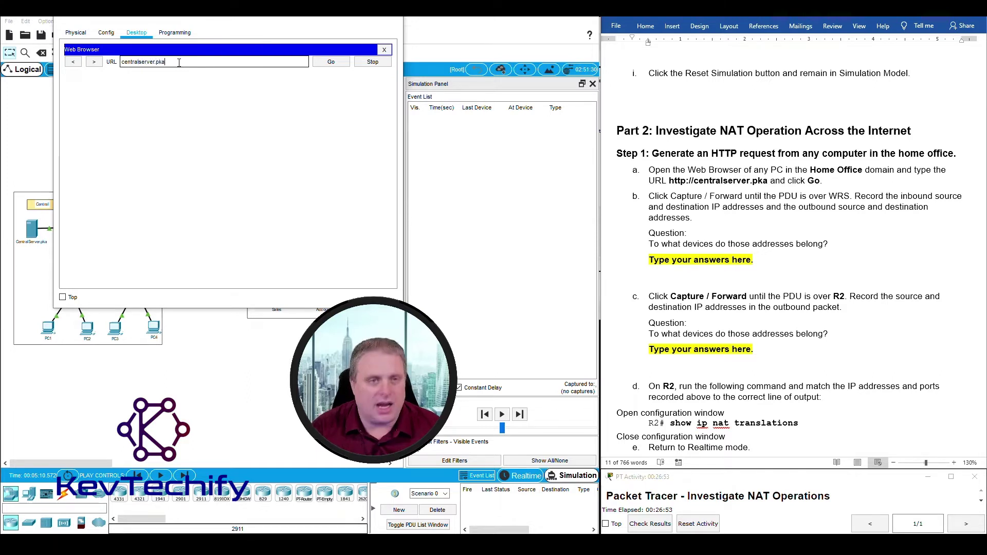
left_click(328, 62)
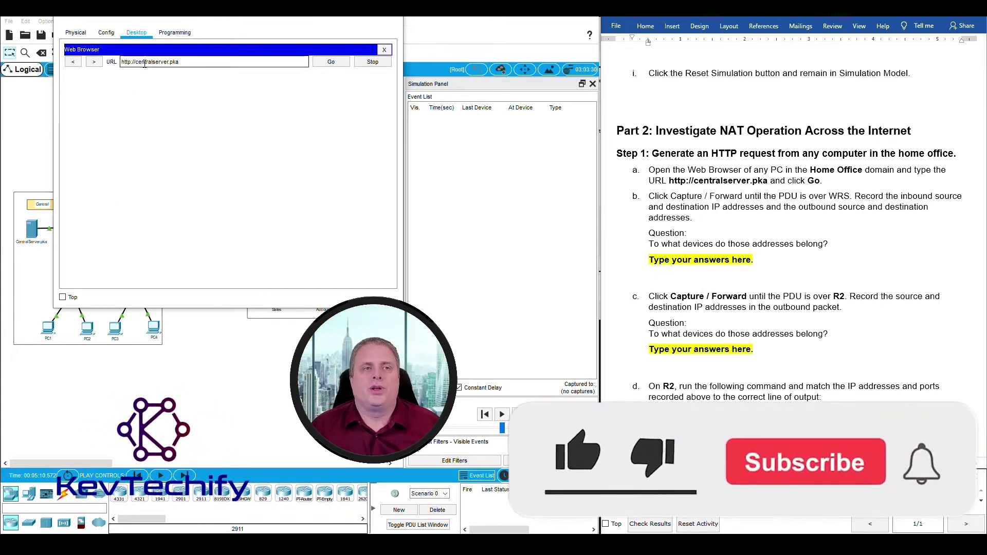
Get HomeDesktop's window out of the way and advance the simulation until the HTTP PDU is at WRS.
left_click(347, 17)
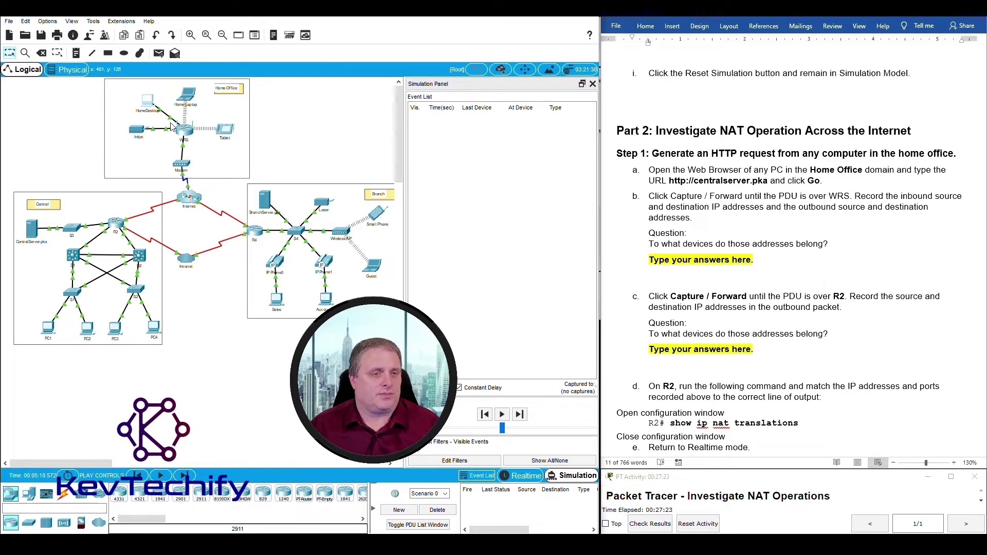
left_click(184, 476)
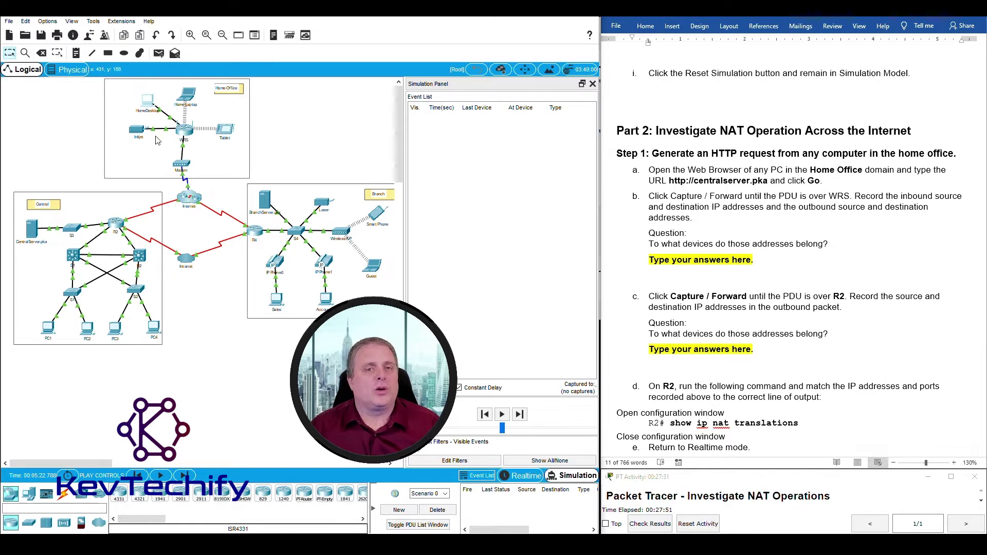
left_click(185, 476)
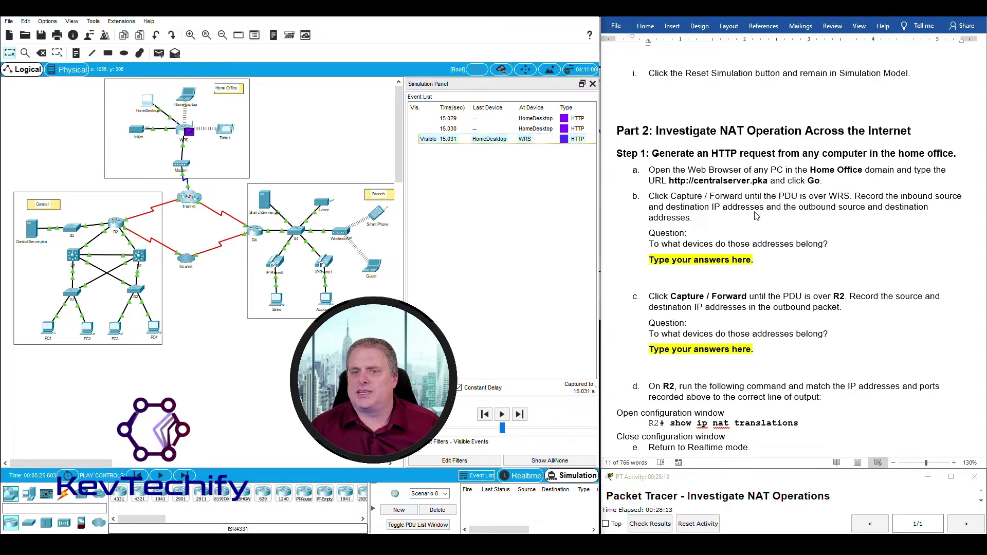
Open the PDU information for the HTTP event at WRS and resize and reposition its window so both layer columns are readable.
left_click(652, 261)
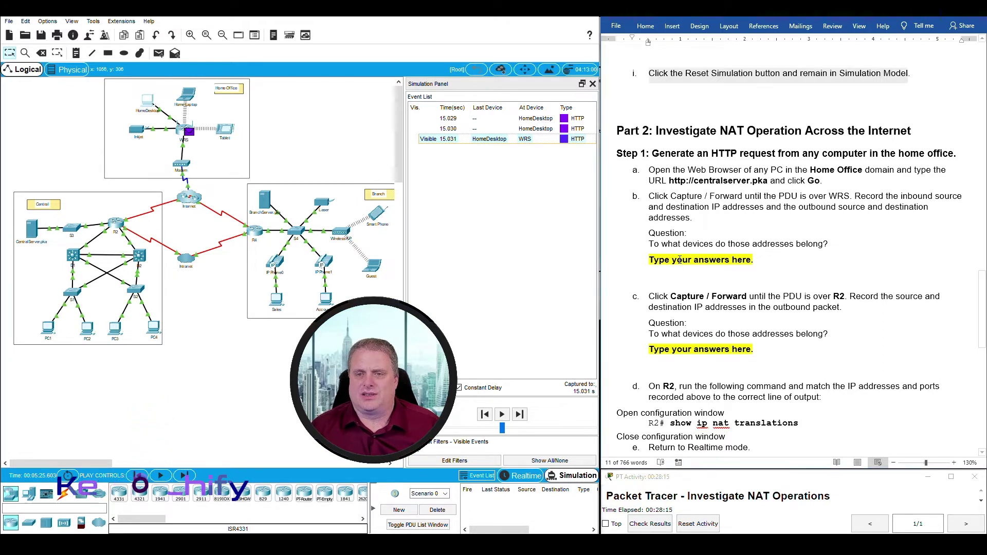
left_click_drag(649, 260, 764, 261)
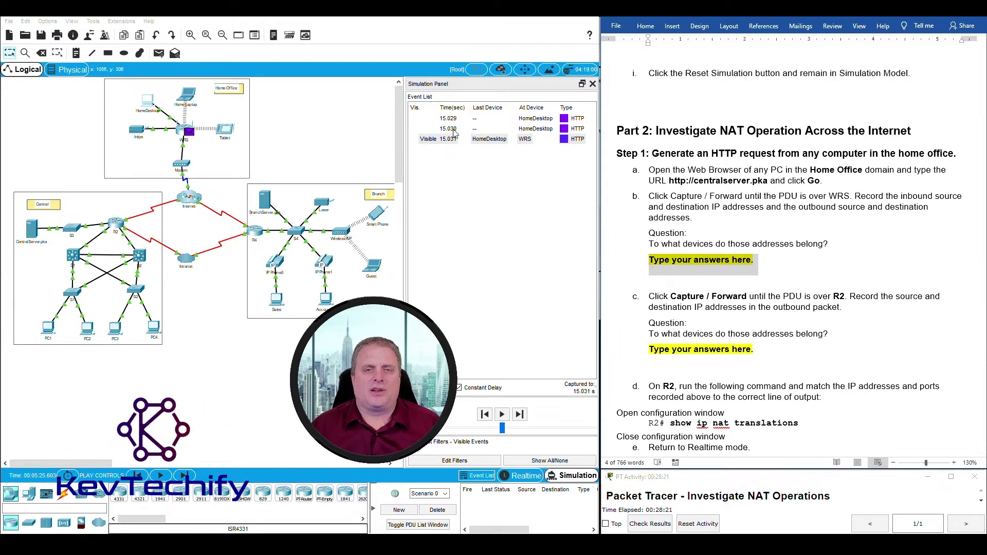
left_click(526, 144)
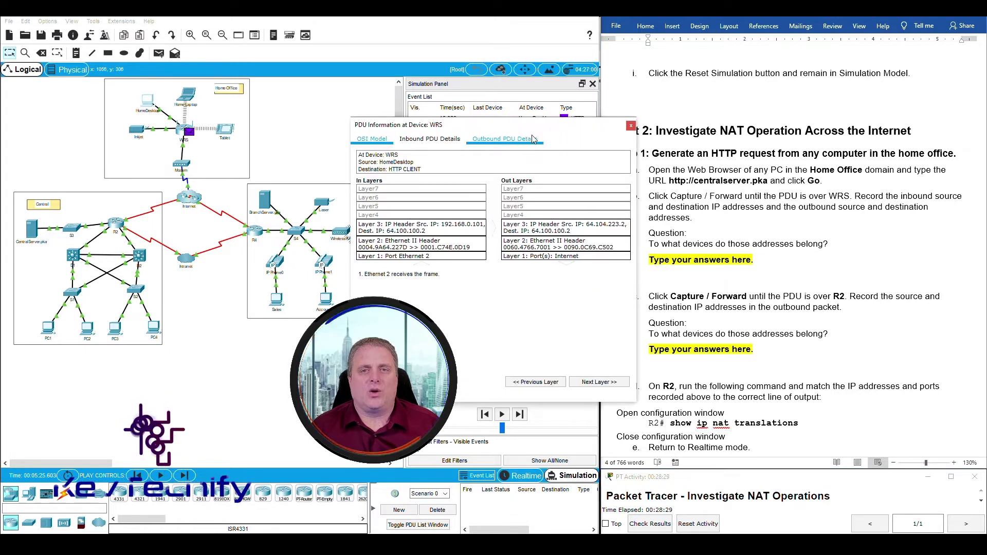
left_click_drag(546, 125, 364, 163)
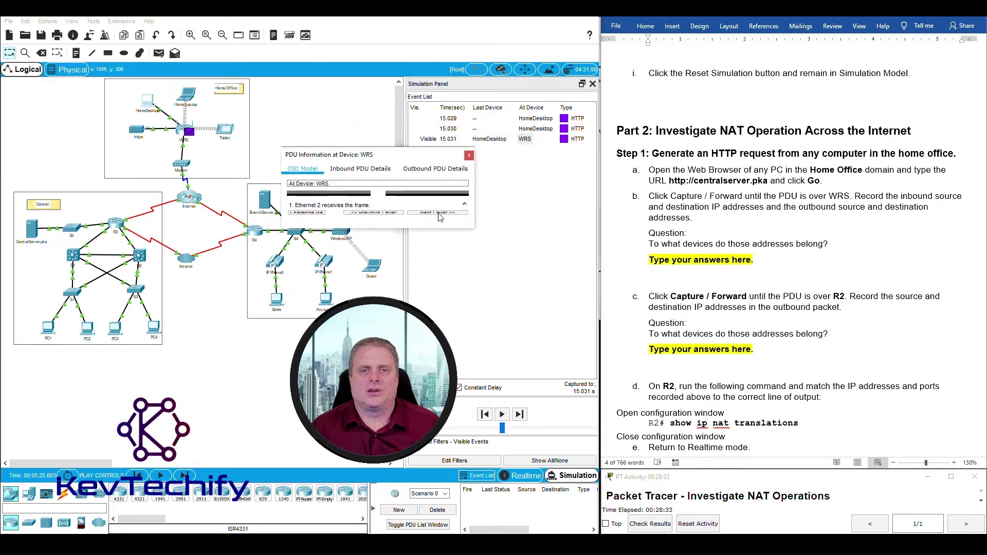
left_click_drag(473, 230, 592, 371)
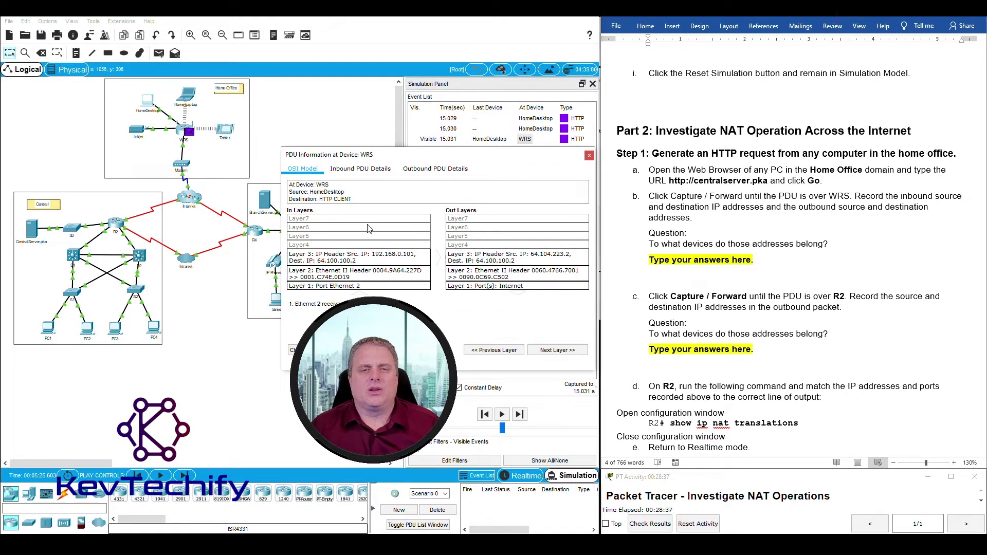
left_click_drag(374, 156, 261, 42)
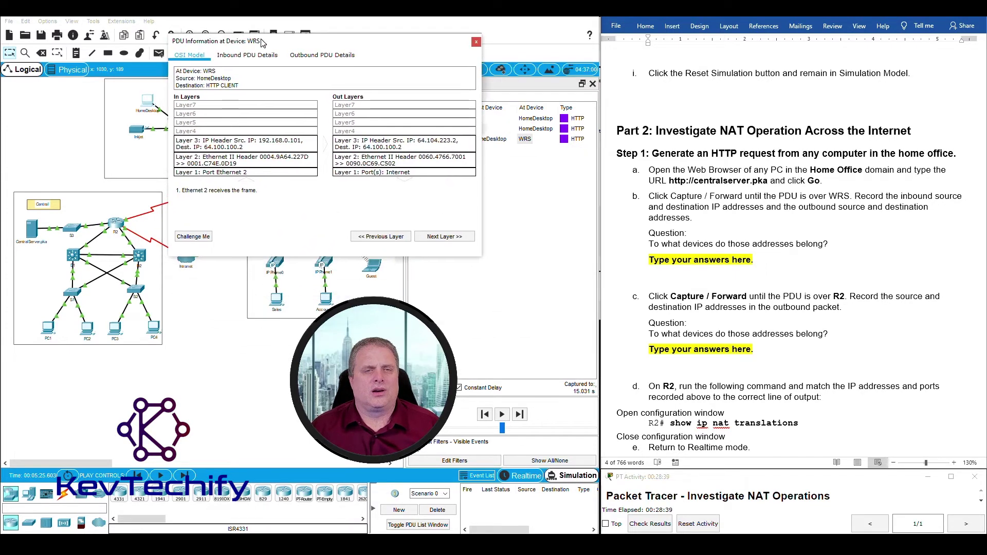
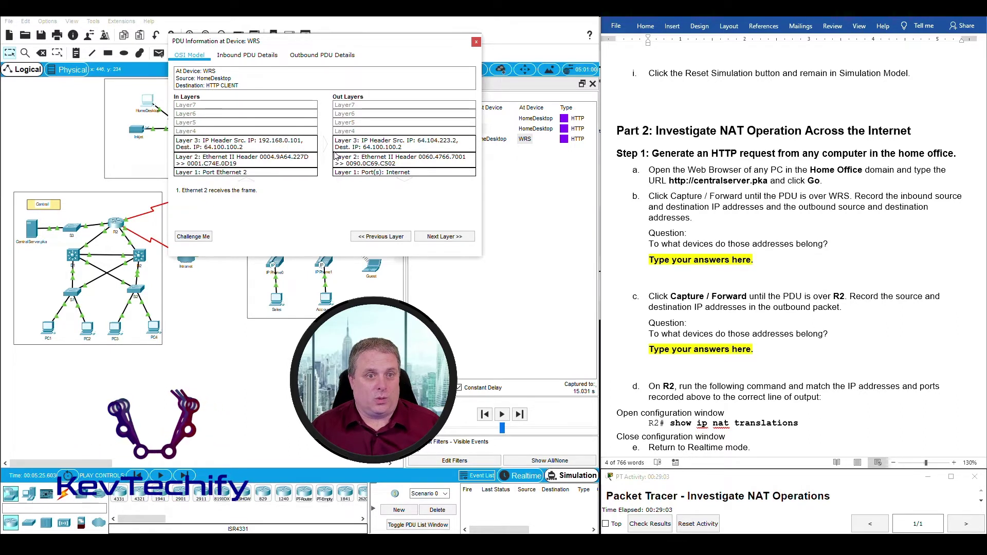
Replace the answer placeholder of Part 2 step b with "INBOUND SRC: 192.168.0.101 DEST: 64.100.100.2".
left_click(656, 262)
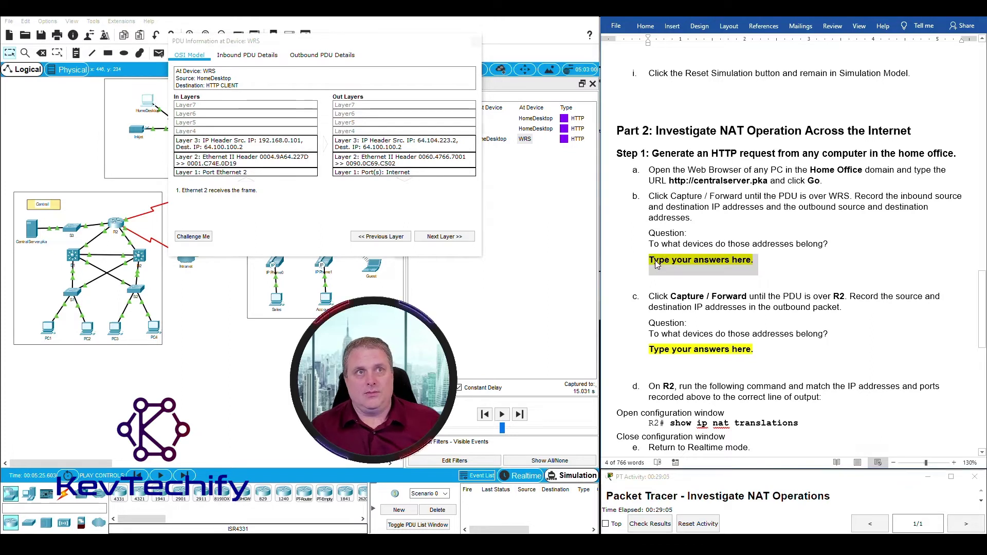
type("INBOUND SRC:")
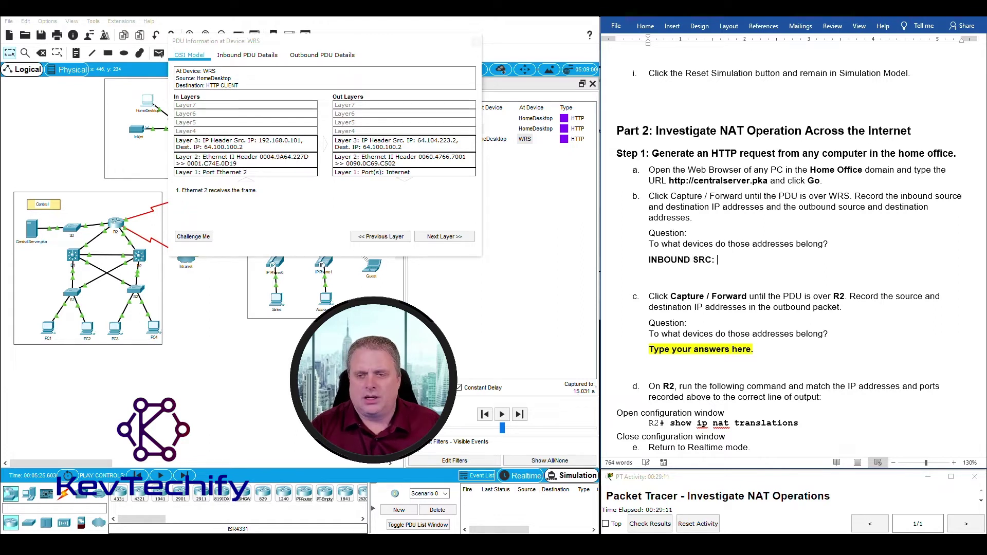
type("19")
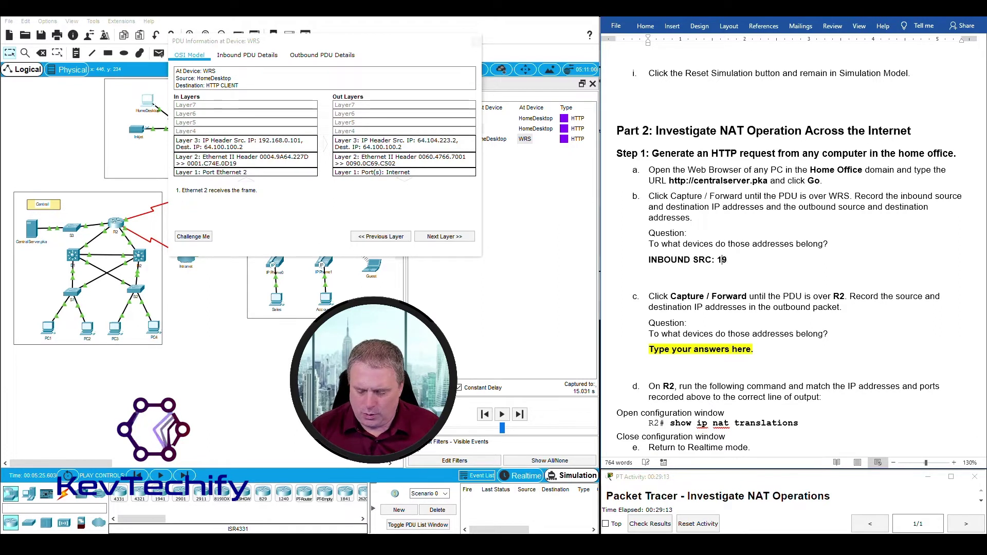
type("2.168.0.101")
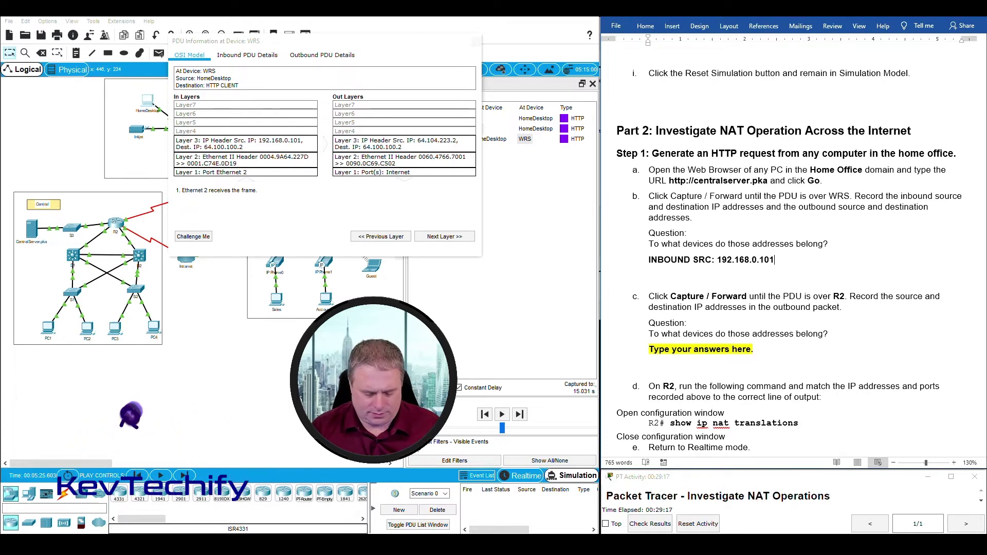
type(" DEST:")
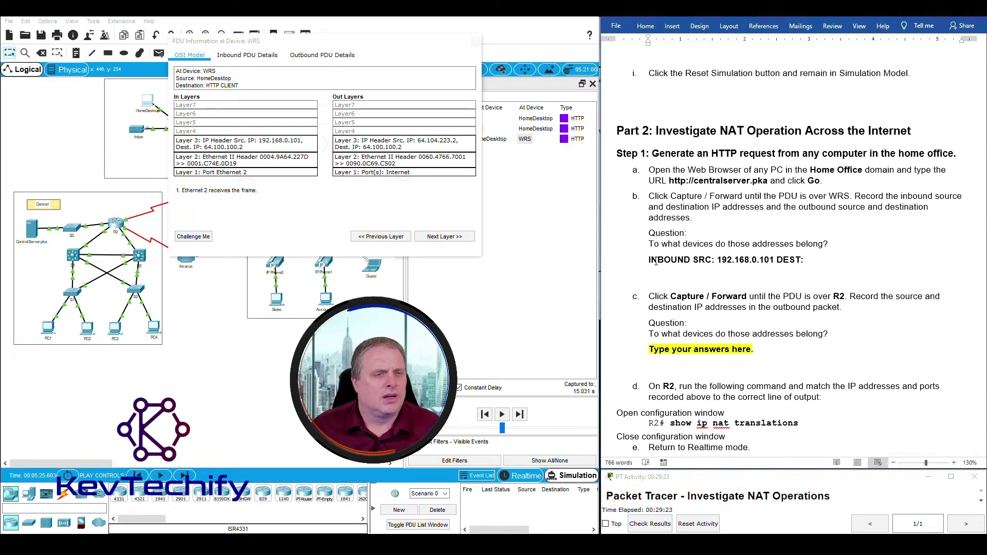
left_click(208, 149)
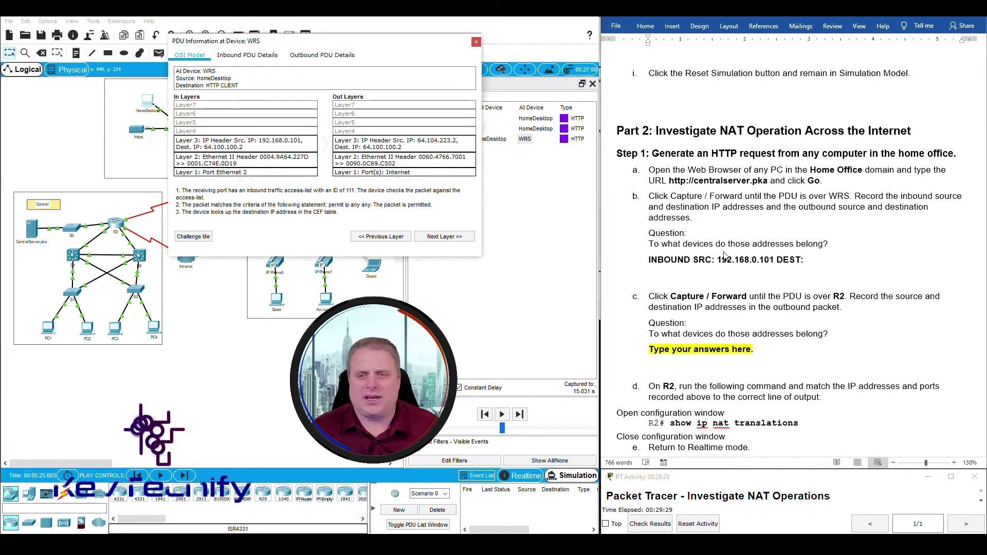
left_click(825, 263)
type("64")
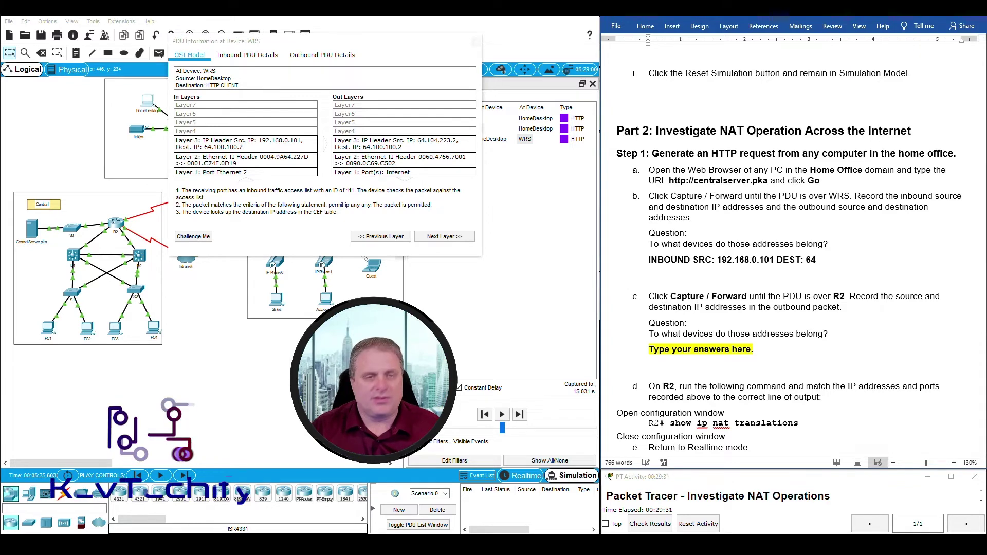
type(".10")
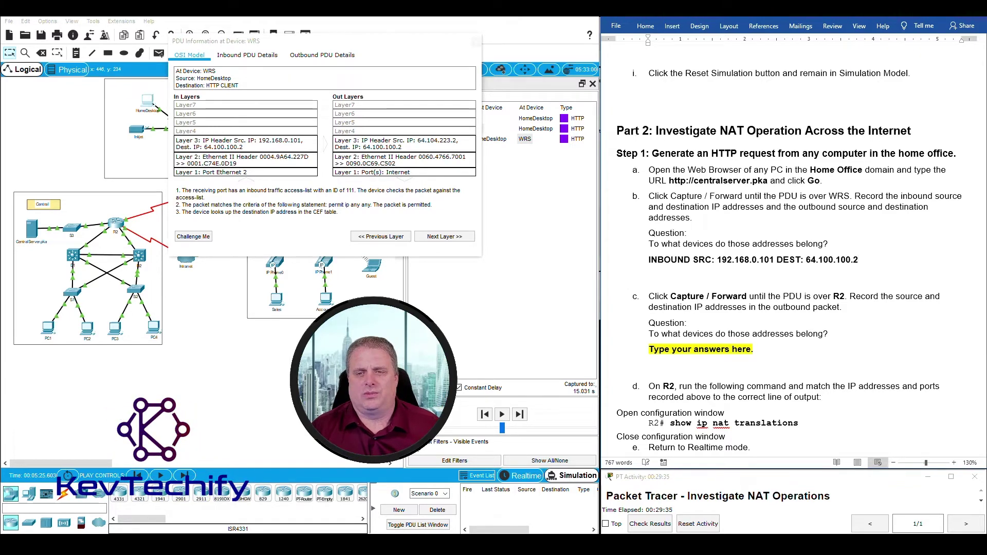
type("0.100.2")
Add the line "OUTBOUND SRC: 64.104.223.2 DEST: 64.100.100.2" below the inbound addresses and close the WRS PDU information.
key("Return")
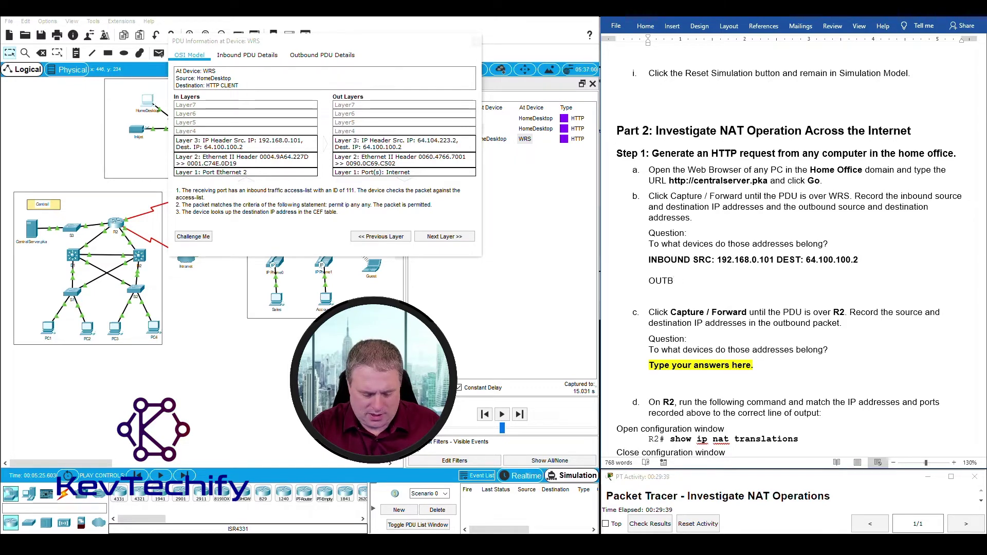
type("OUTBOUND S")
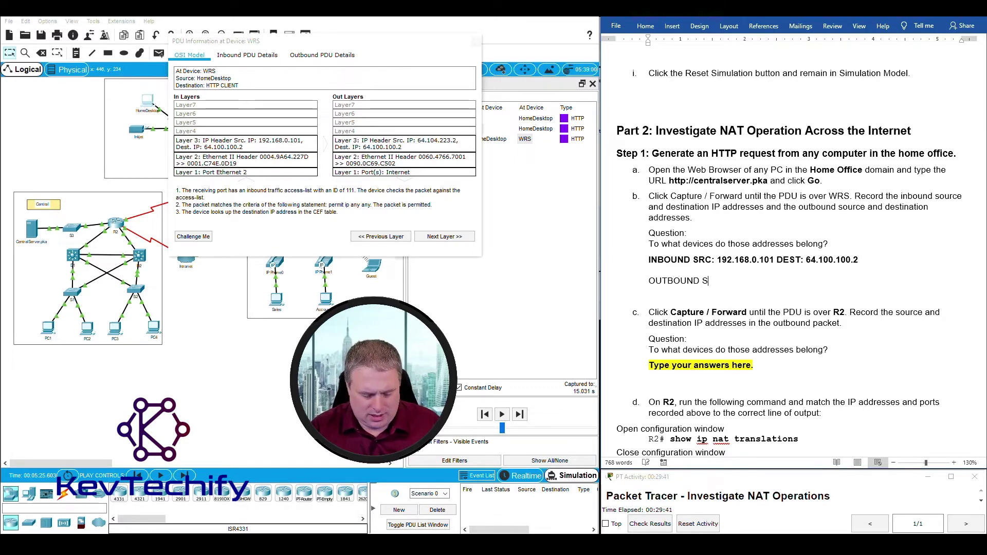
type("RC")
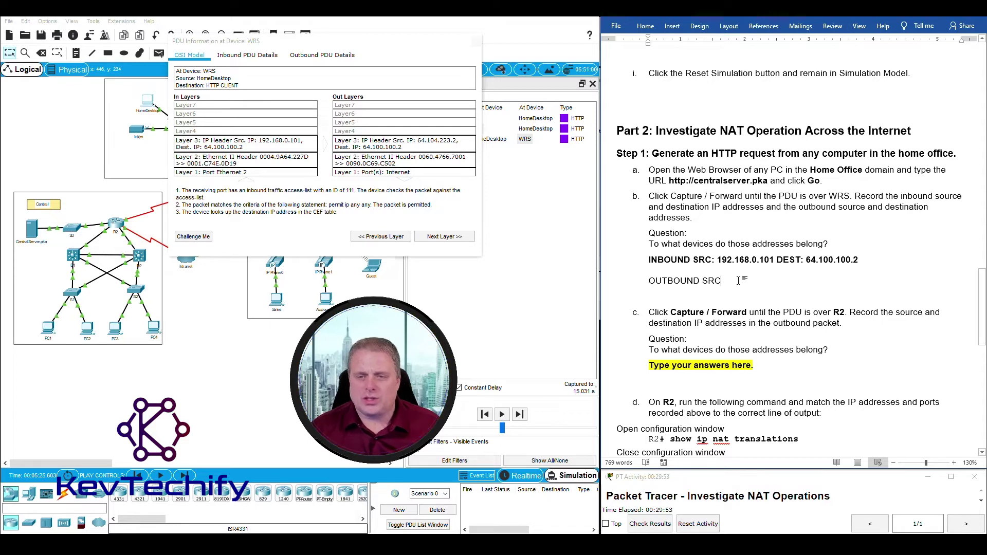
type(": 64.10")
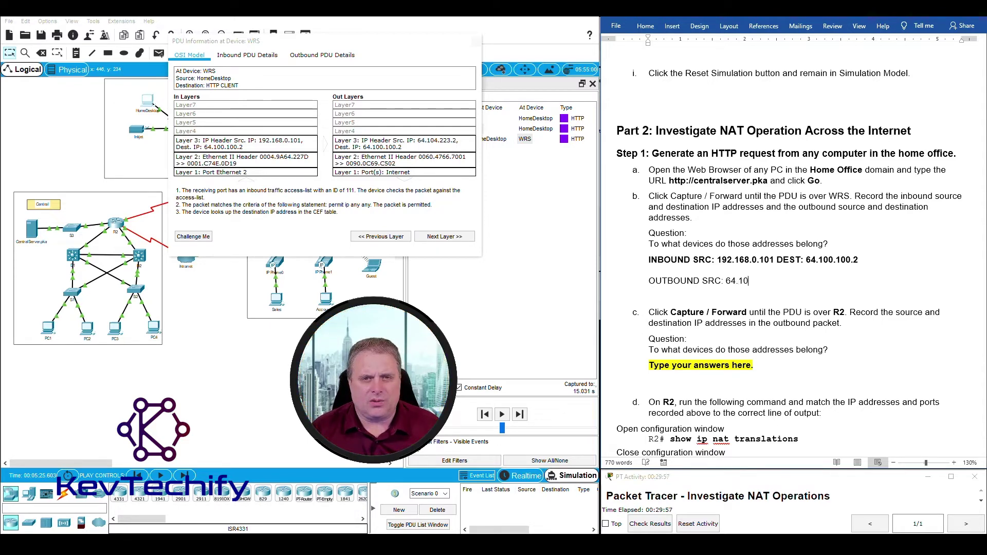
type("4.")
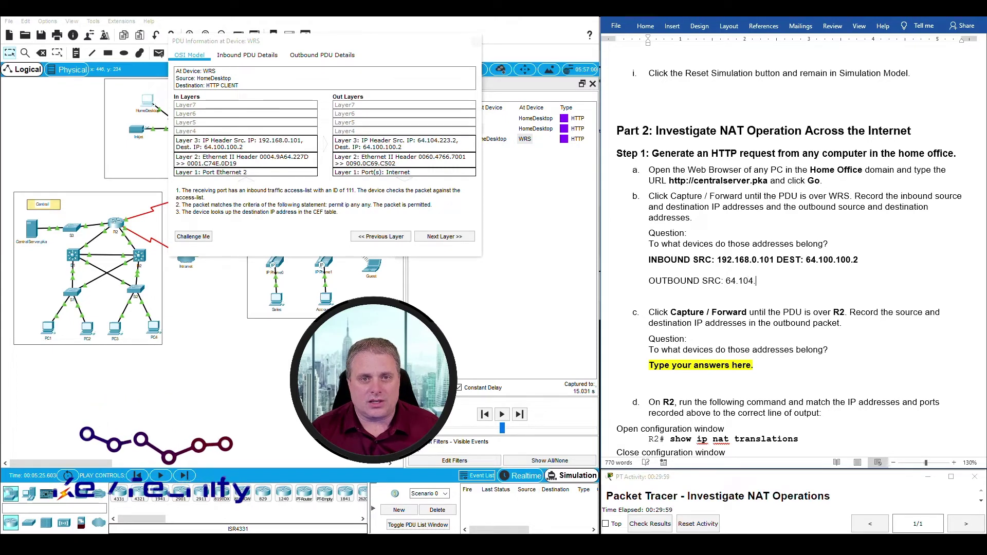
type("223.2")
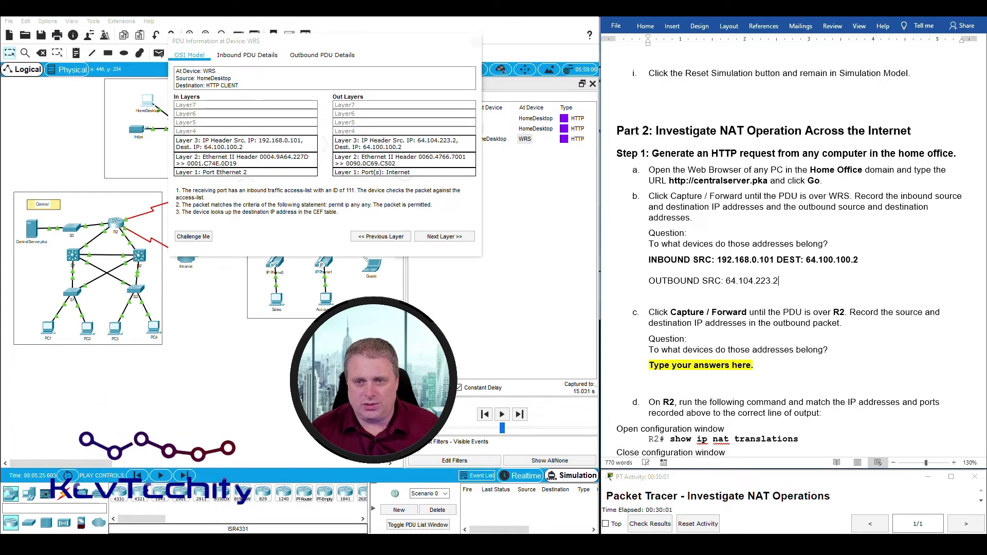
type(" DEST")
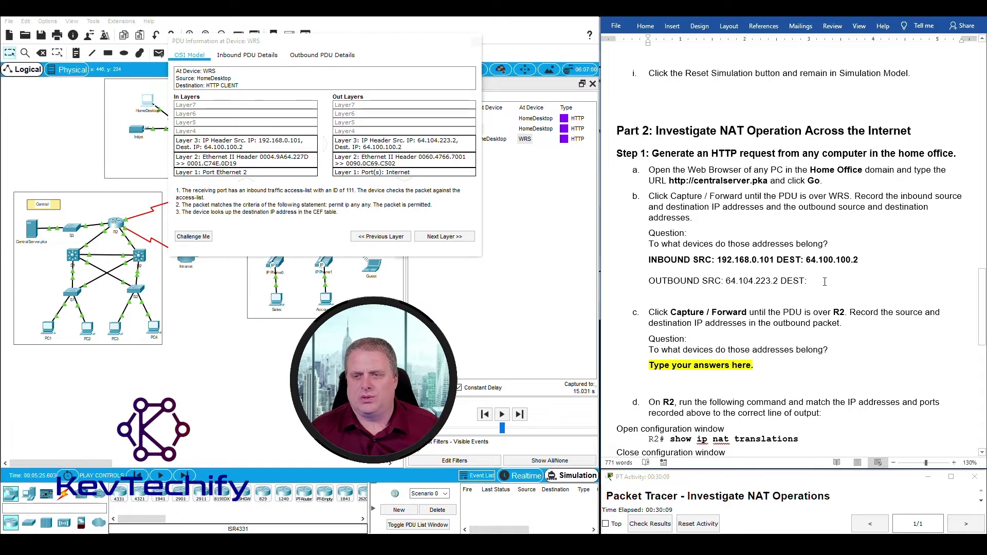
type(": 64.10")
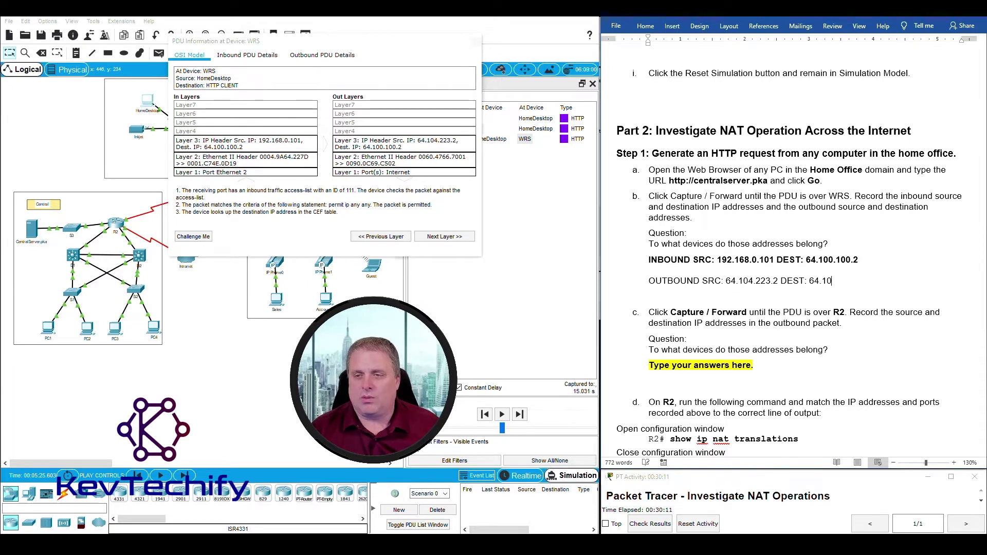
type("0.100.2")
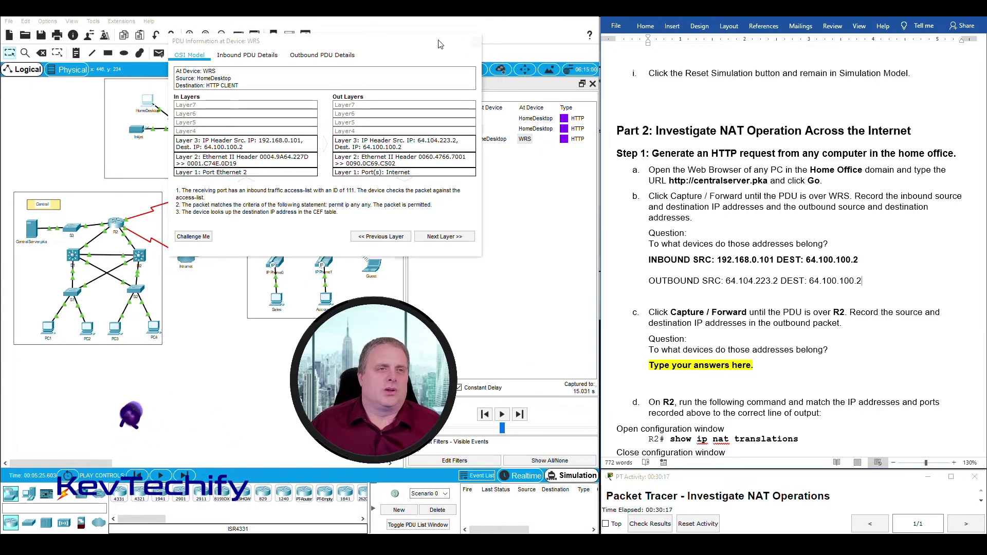
left_click(477, 43)
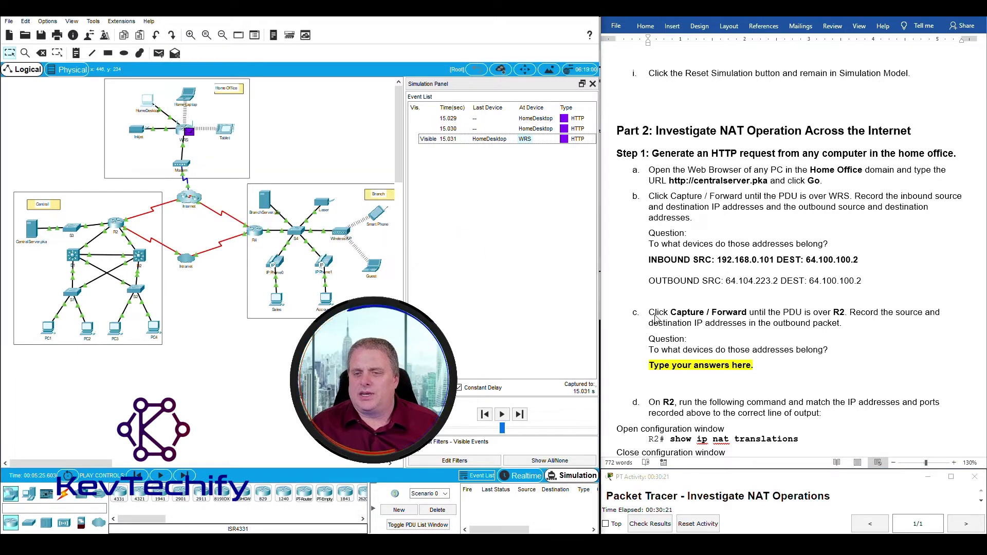
Add a line reading "INBOUND: Home PC and" below the outbound addresses in Part 2 step b.
left_click(651, 245)
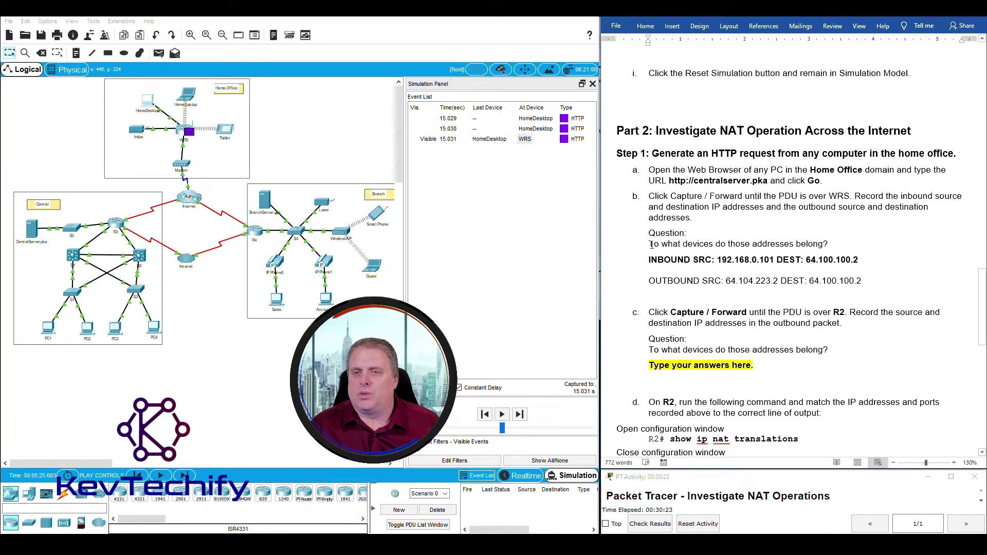
left_click_drag(652, 245, 810, 239)
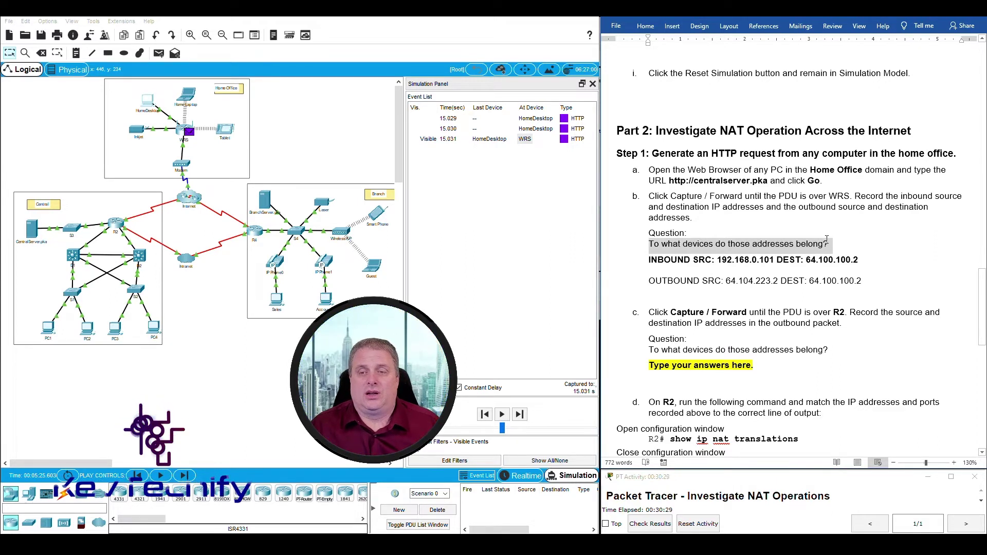
left_click(718, 260)
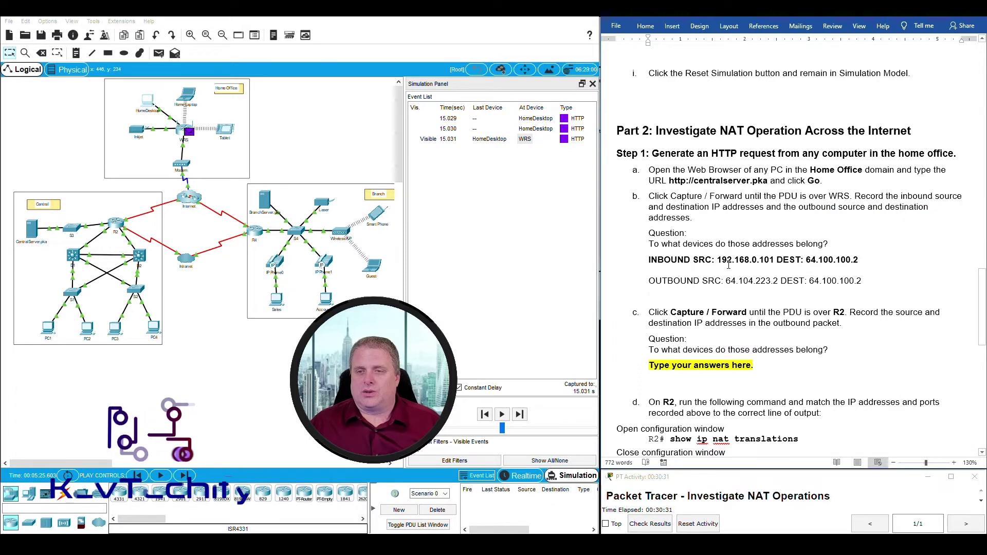
left_click_drag(719, 260, 775, 258)
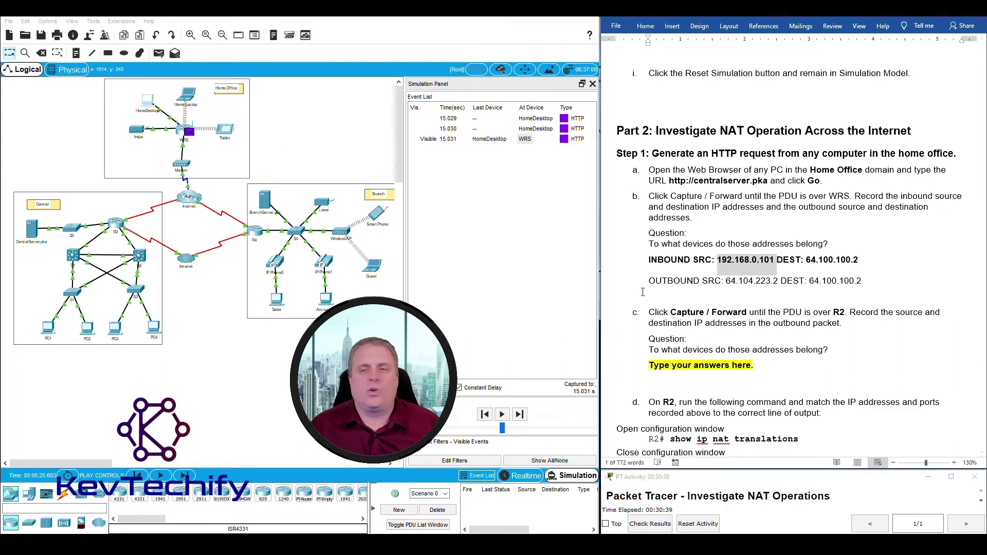
left_click(877, 282)
key("Return")
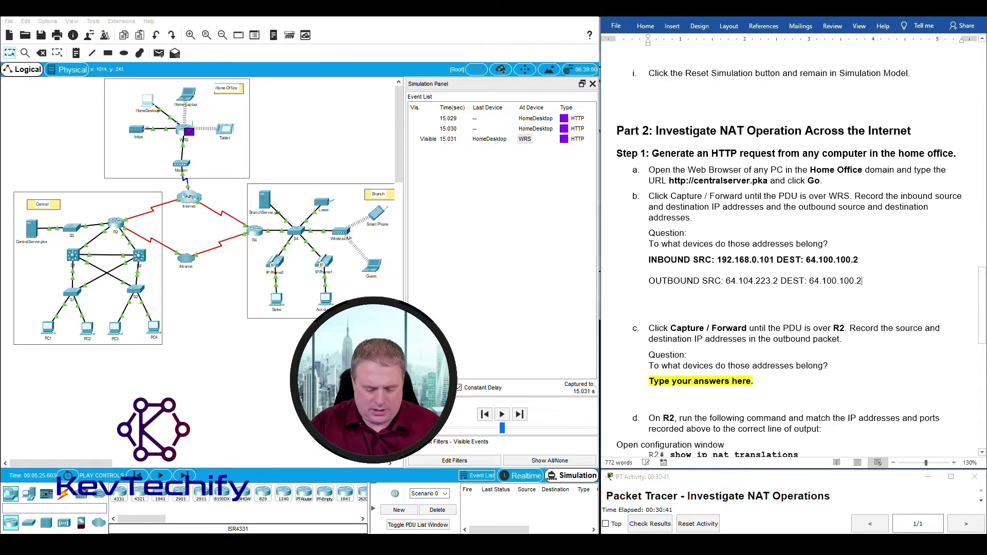
type("INBOUND")
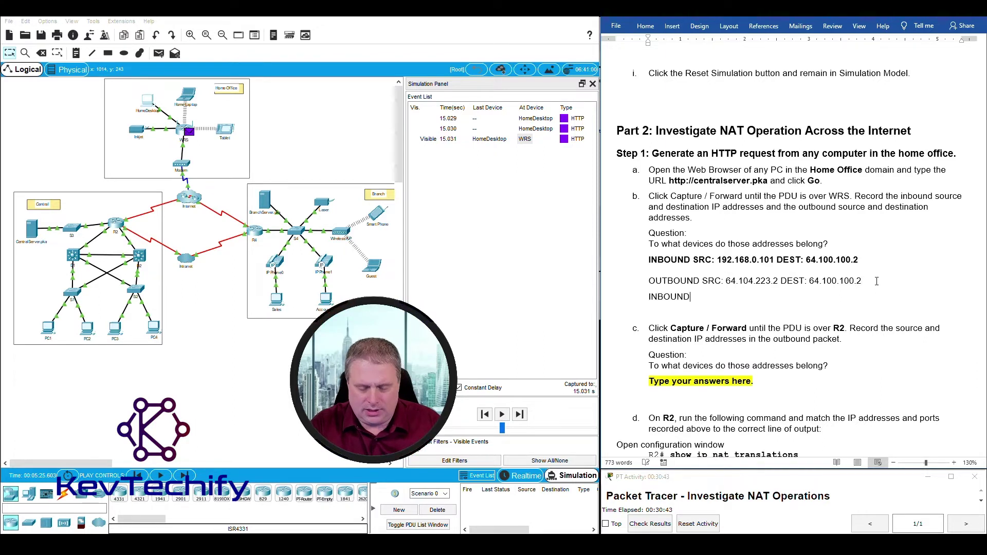
type(": ")
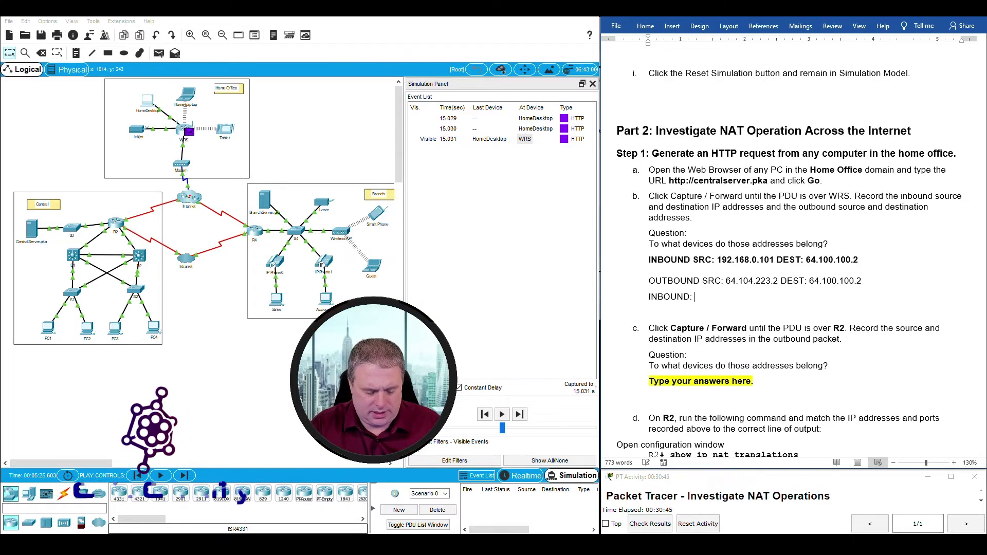
type("Hom")
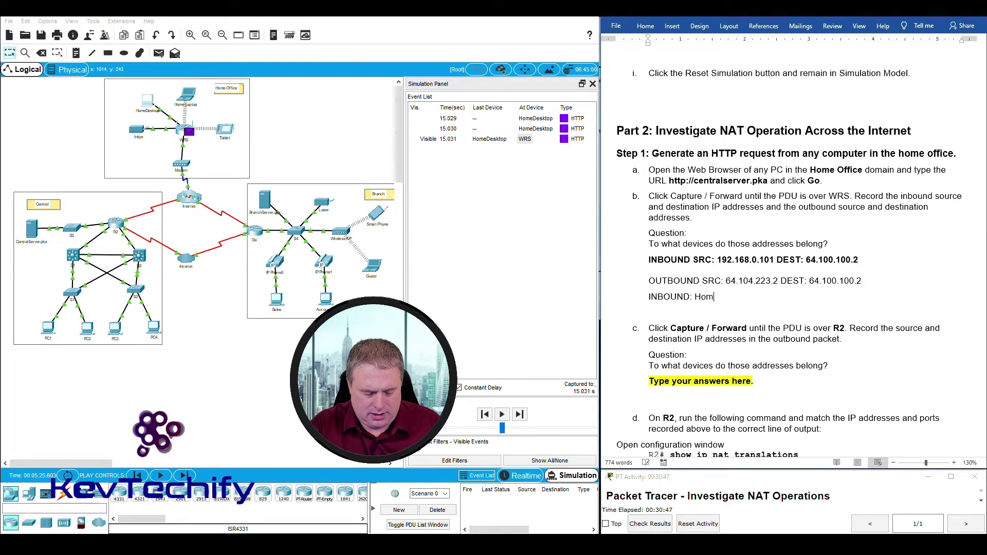
type("e PC and")
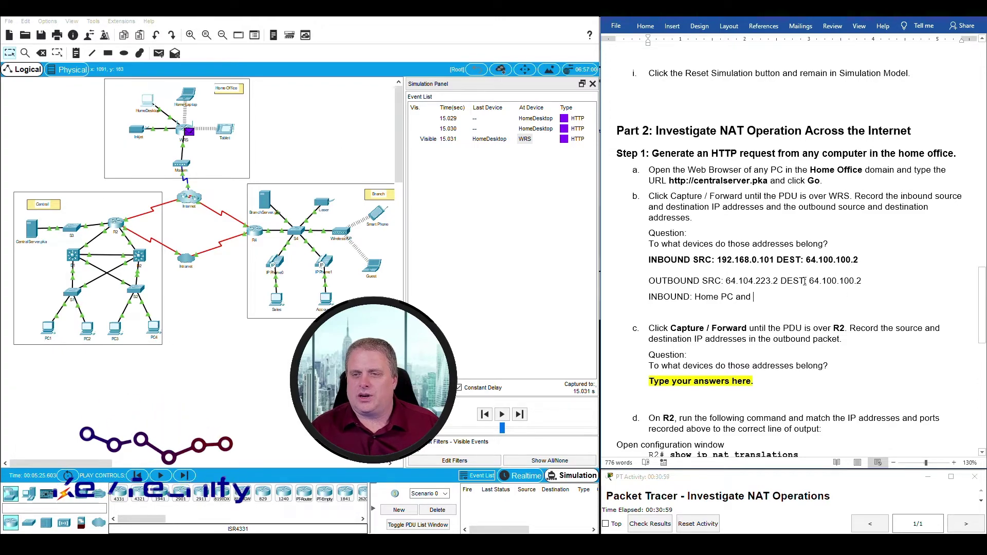
Look up the device that owns 64.100.100.2 in the Addressing Table and recheck the addresses in the PDU information at WRS.
scroll(805, 281, "up", 20)
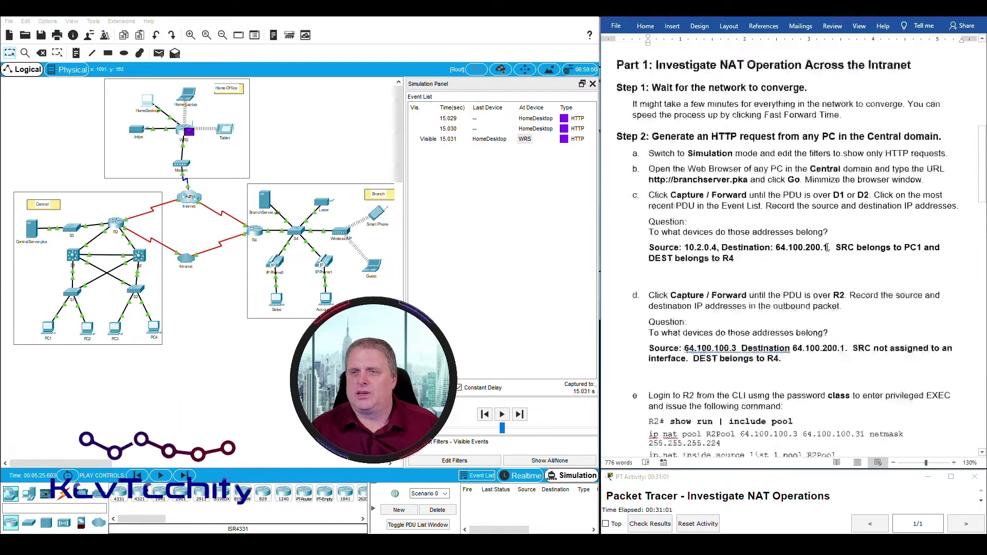
scroll(827, 247, "up", 20)
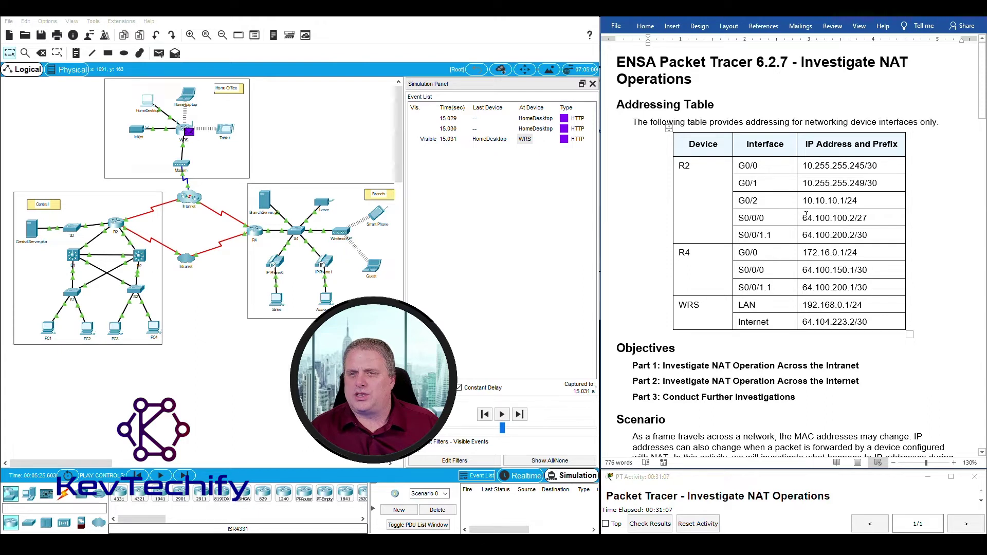
left_click_drag(803, 218, 869, 218)
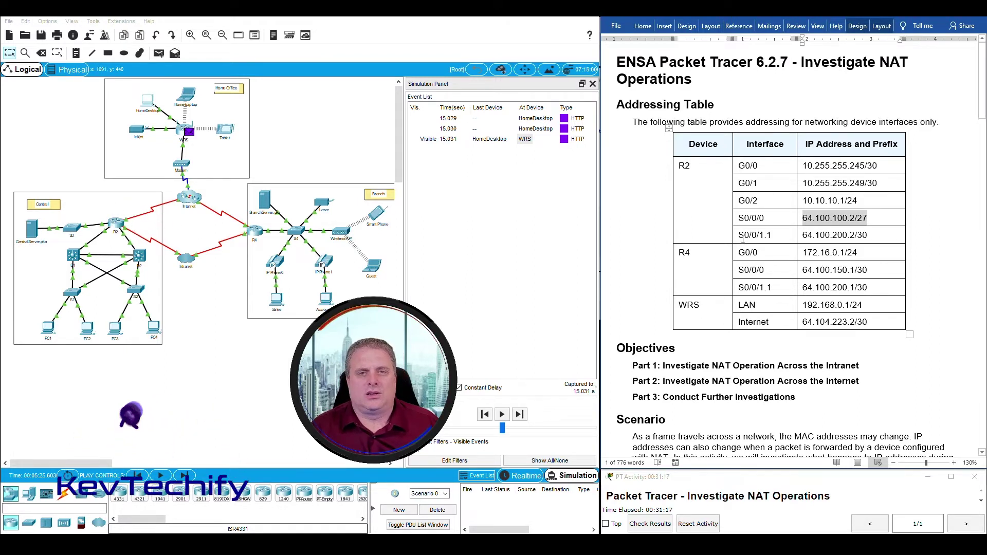
left_click(525, 141)
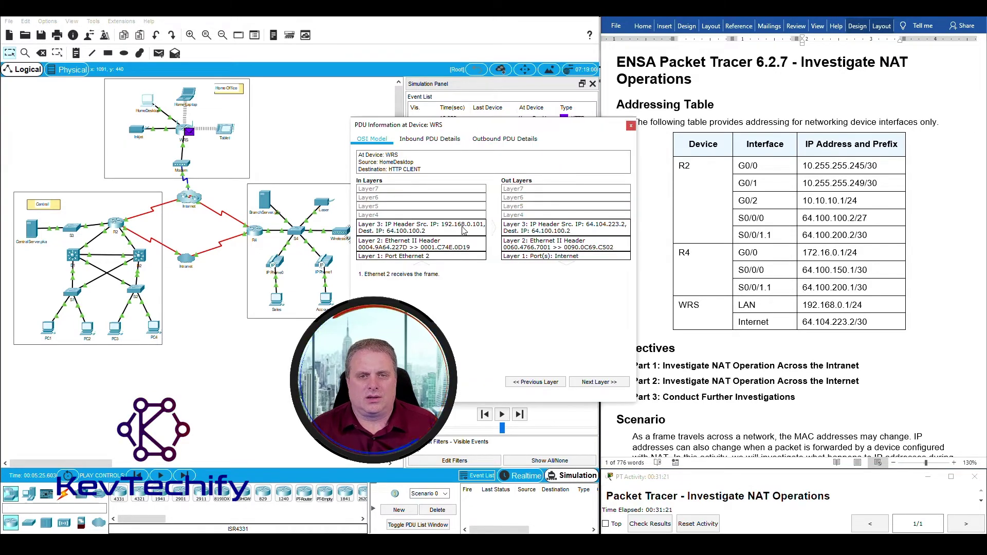
left_click(631, 125)
Return to Part 2 step b and complete the INBOUND device line with "R2".
scroll(899, 319, "down", 15)
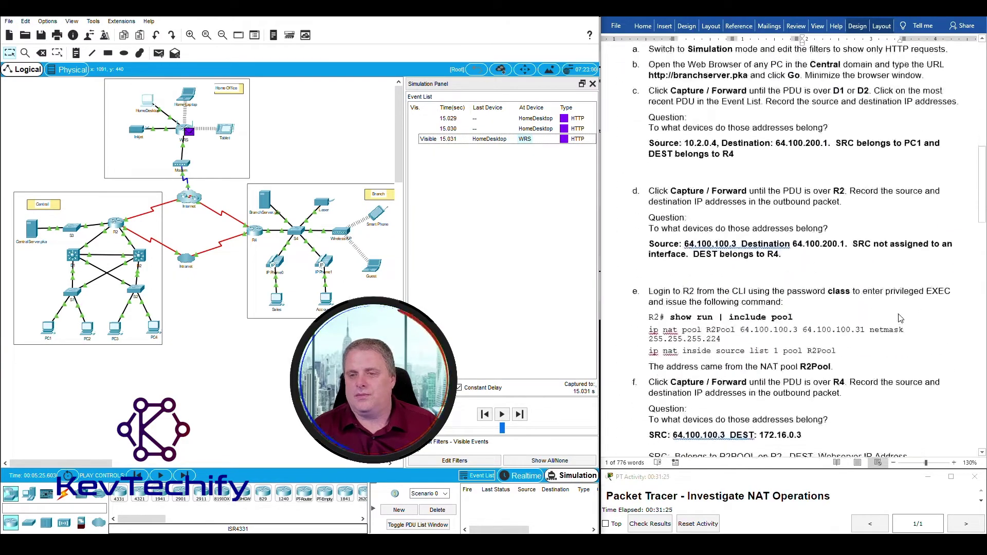
scroll(899, 319, "down", 6)
scroll(900, 319, "down", 6)
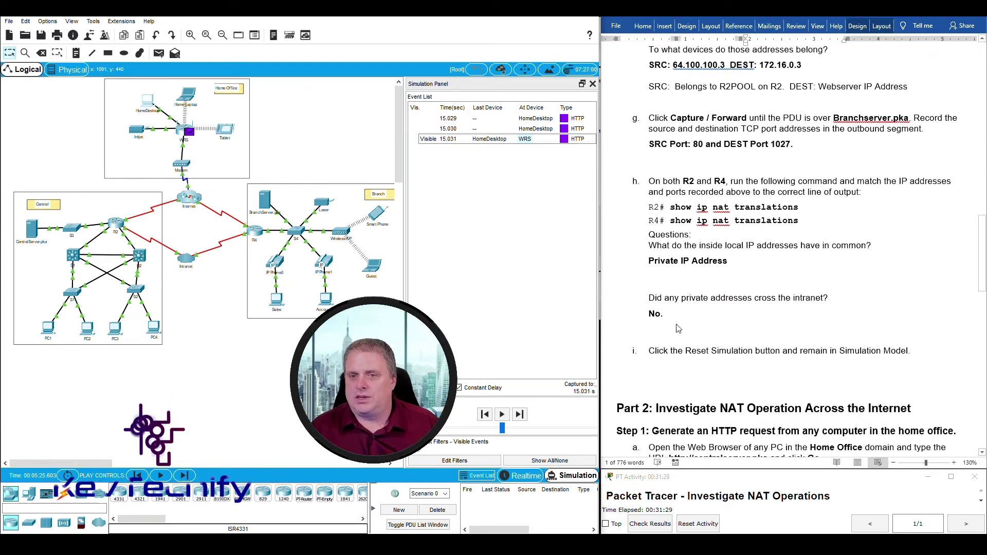
left_click(759, 266)
scroll(758, 266, "down", 10)
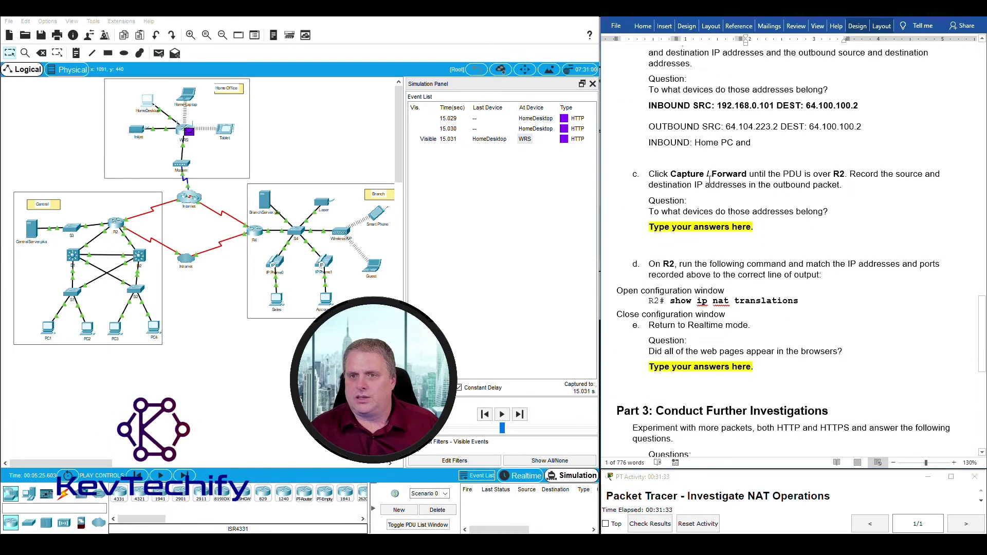
scroll(730, 226, "up", 4)
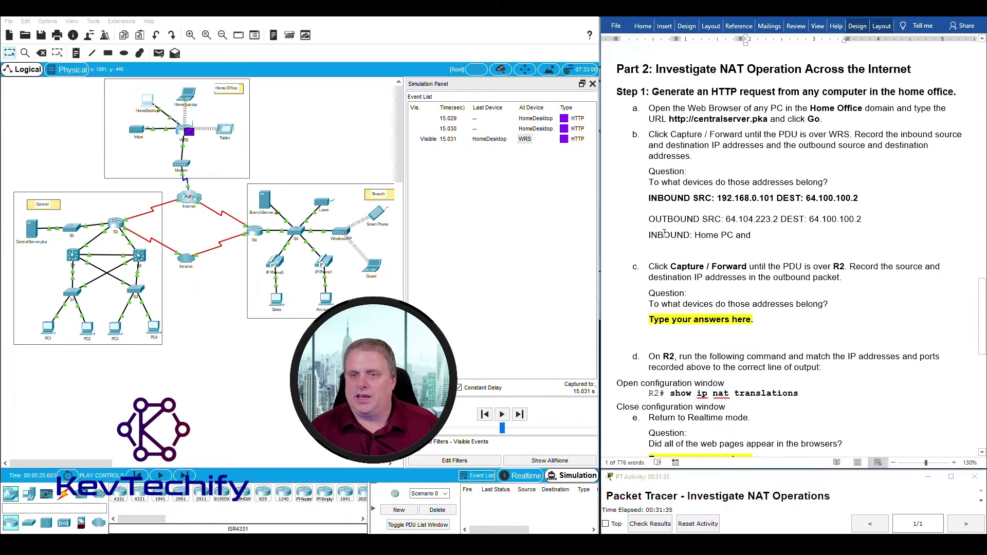
left_click(760, 234)
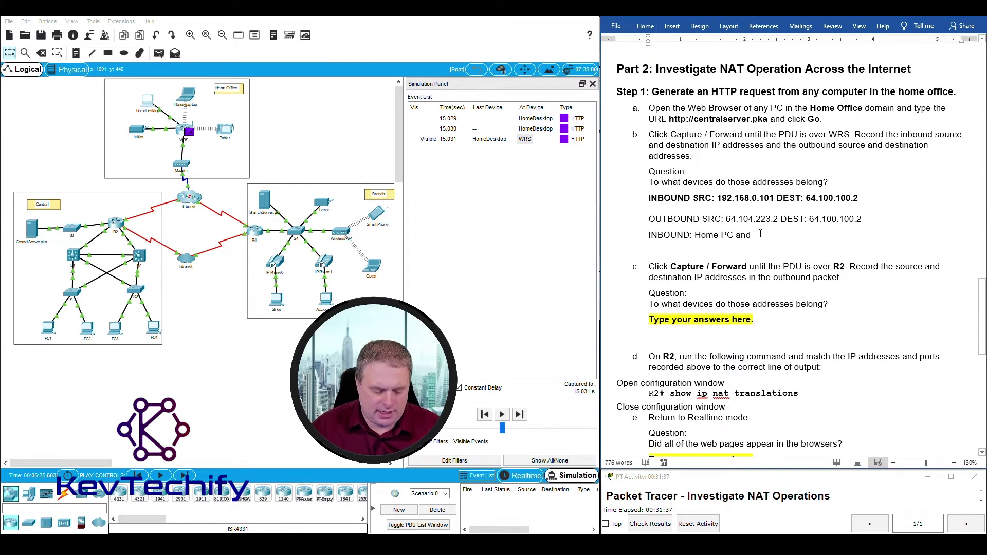
type("R2")
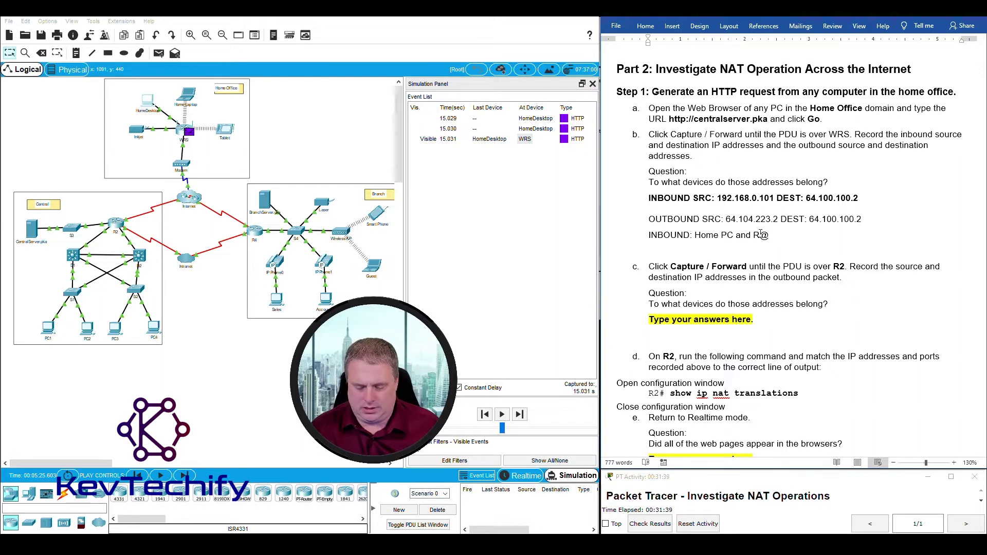
Start a new line with the label "OUTBOUND:" below the INBOUND device line.
key("Return")
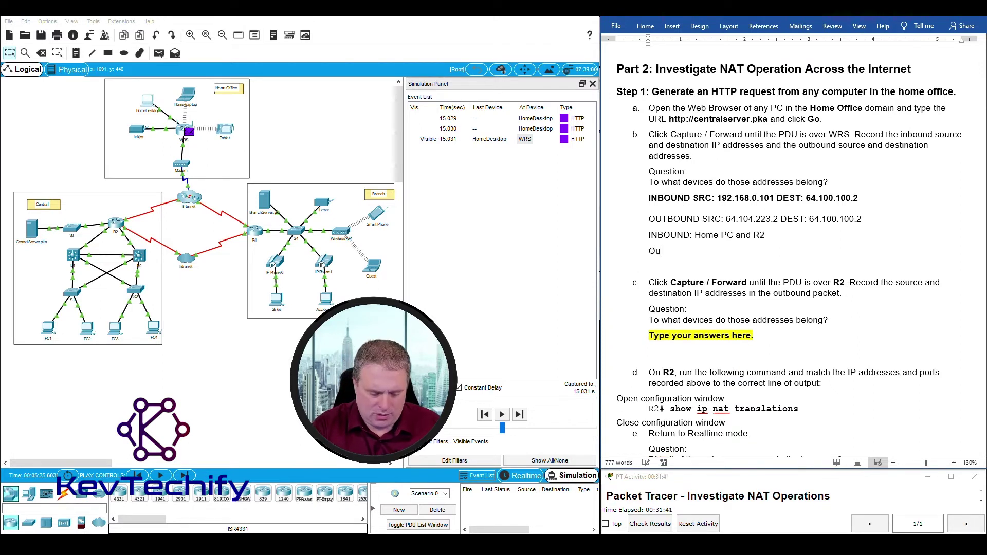
type("OUT")
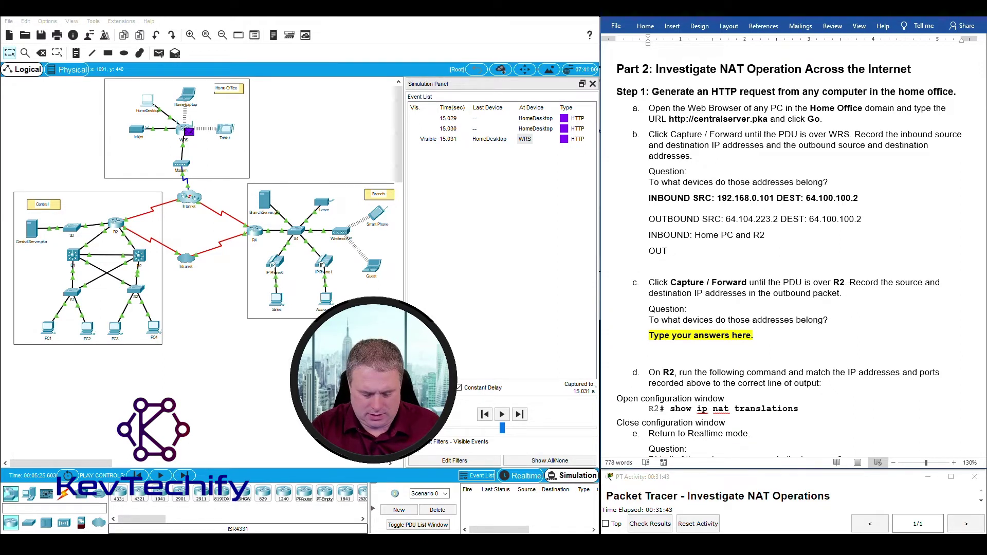
type("BOUND")
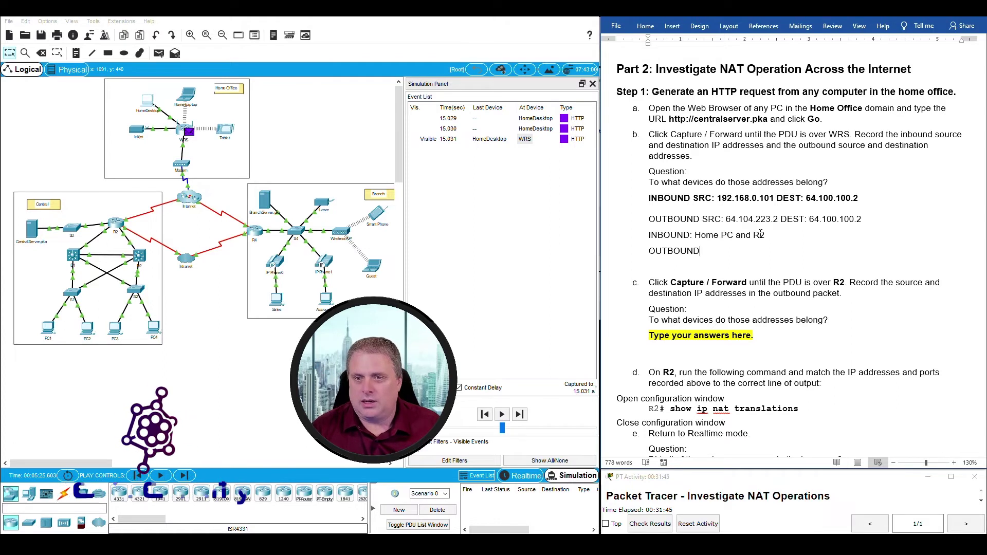
type(":")
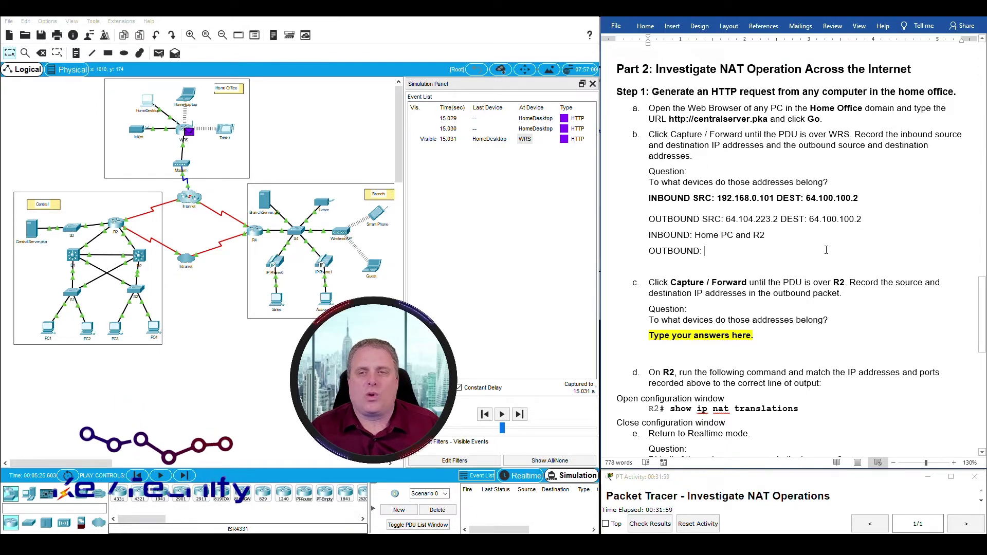
Look up the owner of 64.104.223.2 in the Addressing Table and enter "WRS" on the OUTBOUND device line.
scroll(824, 247, "up", 2)
scroll(826, 250, "up", 20)
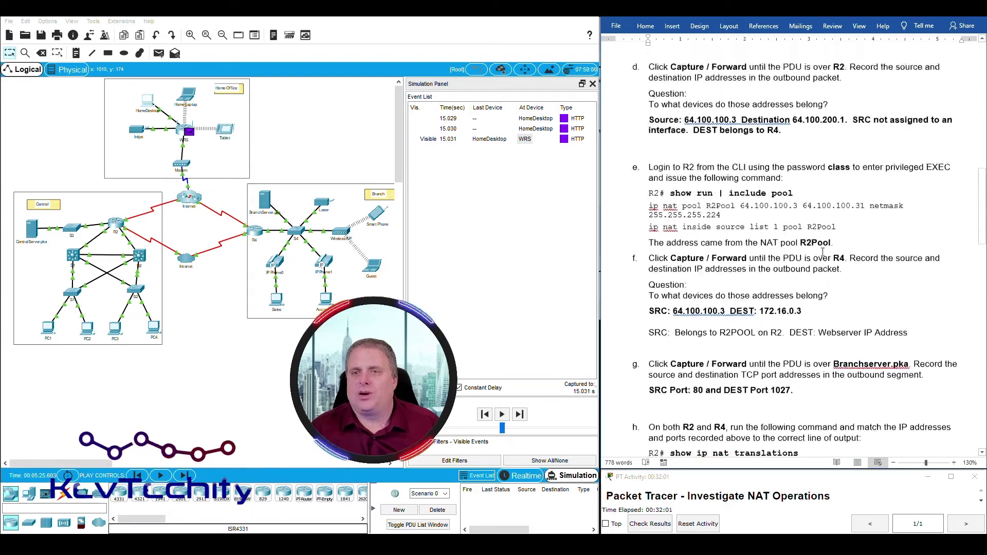
scroll(820, 252, "up", 2)
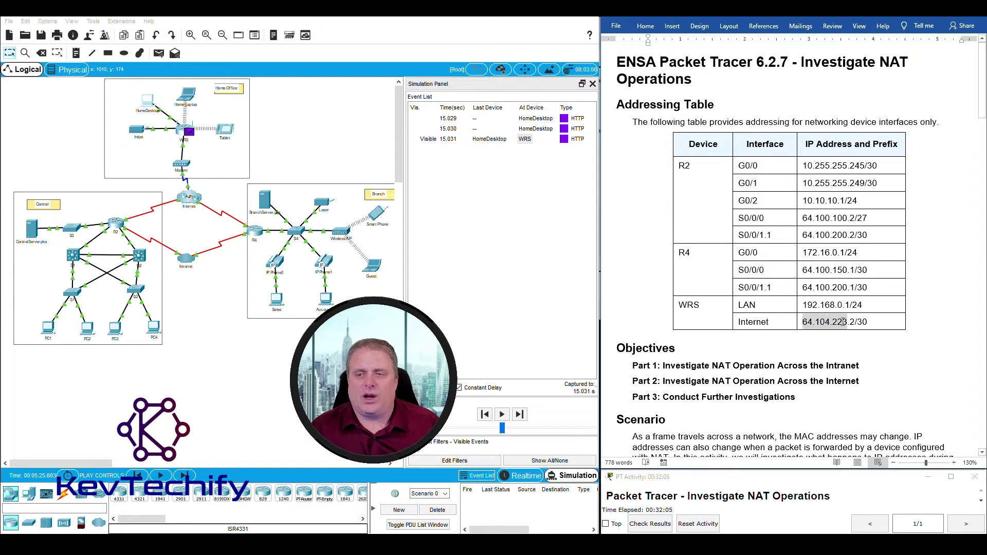
left_click_drag(856, 320, 857, 320)
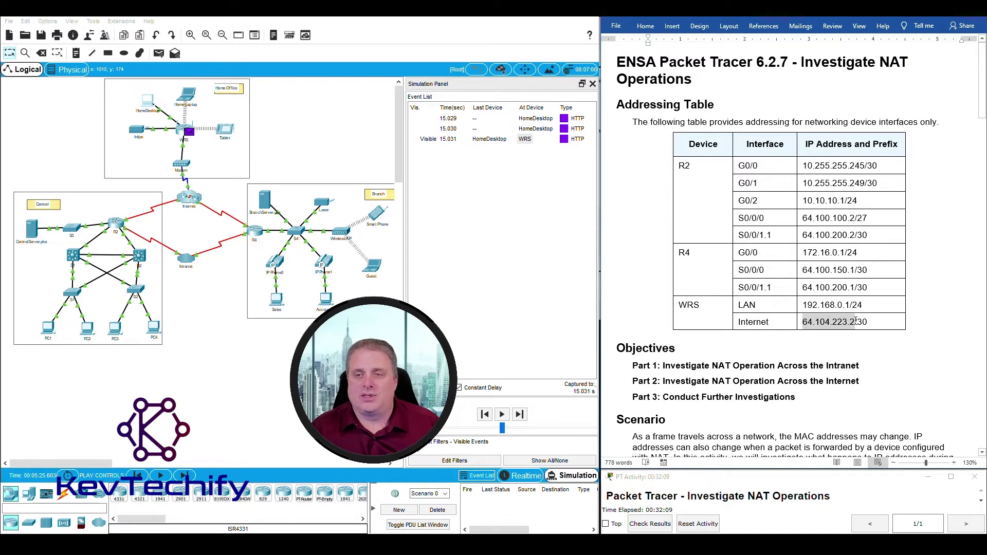
scroll(791, 355, "down", 20)
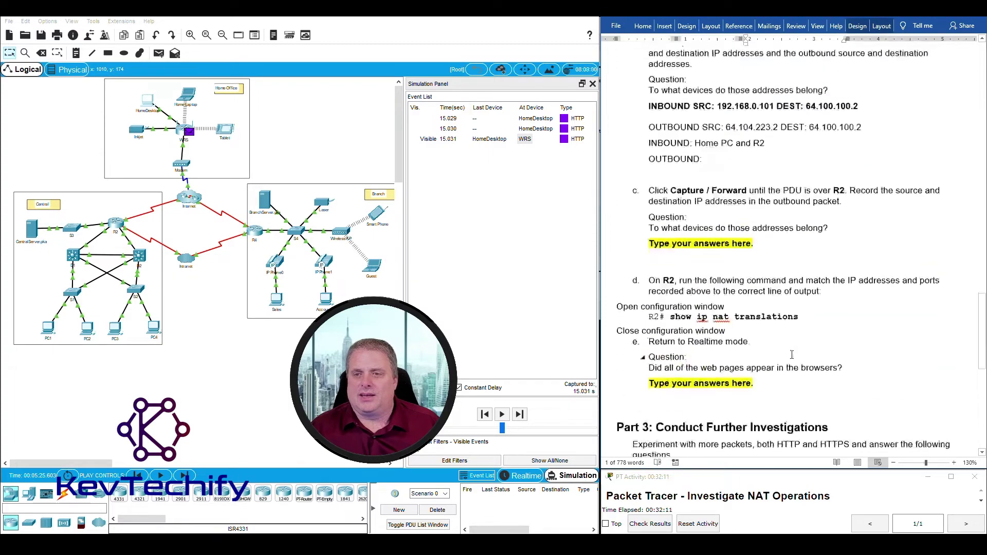
scroll(792, 355, "up", 2)
left_click(725, 221)
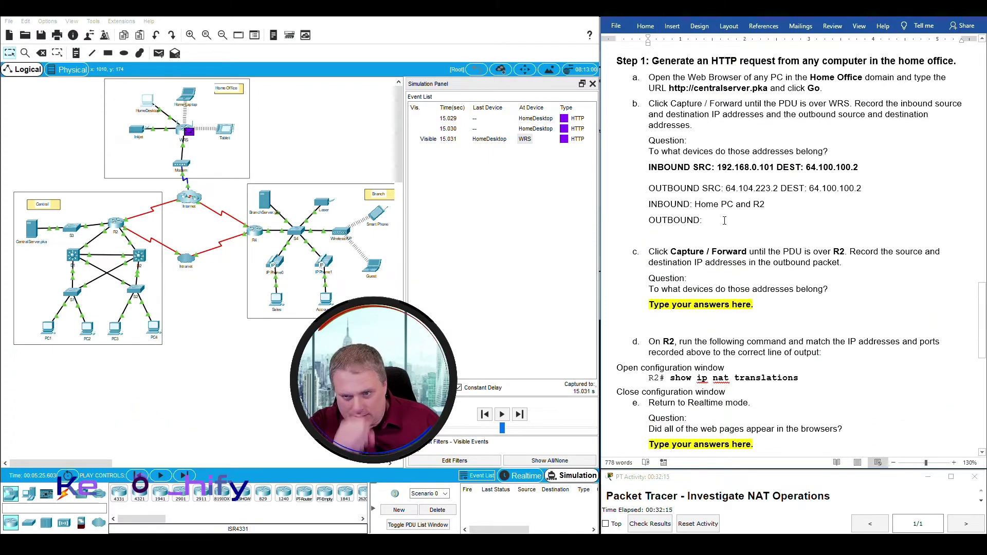
type("WR")
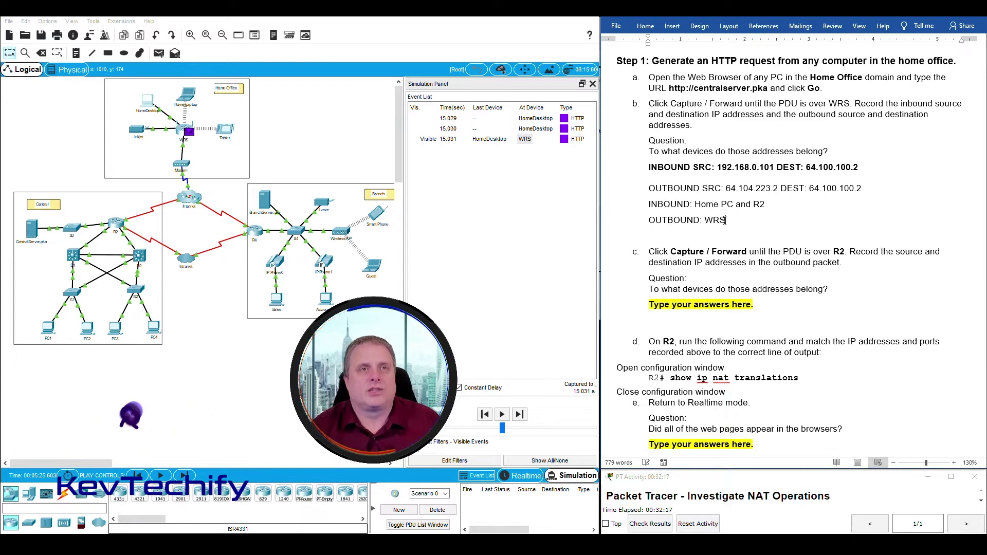
type("S")
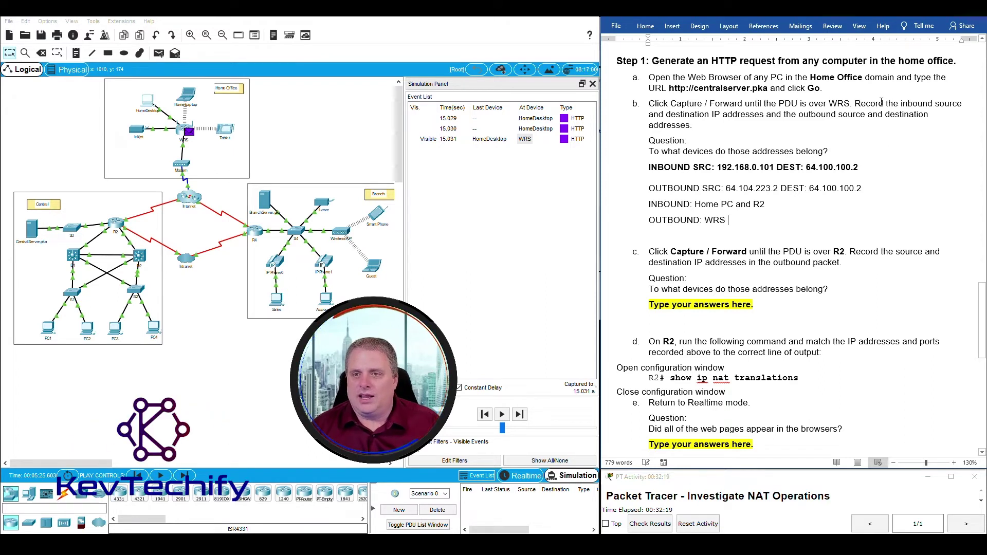
Complete the OUTBOUND device line with "and R2" and review the recorded inbound and outbound addresses.
left_click_drag(809, 188, 856, 188)
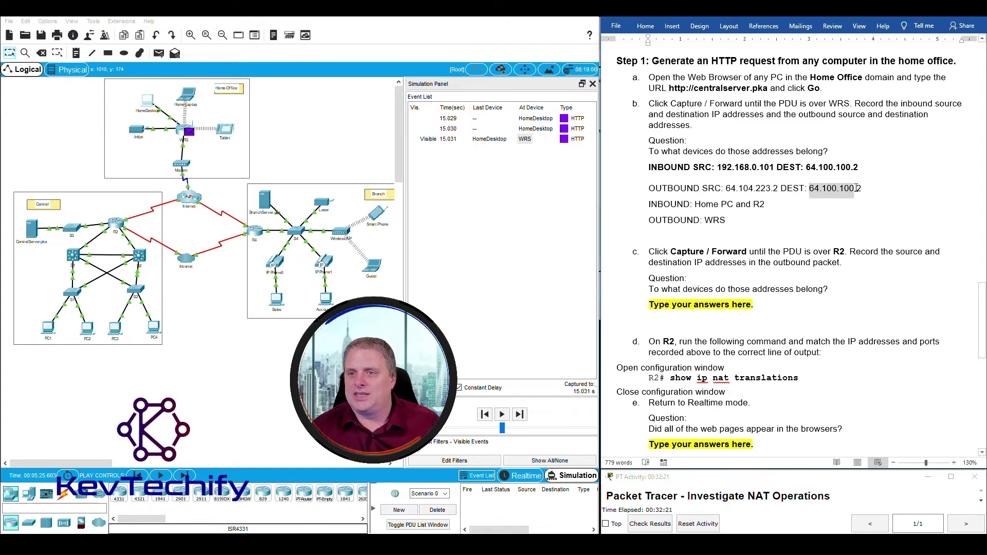
left_click(730, 220)
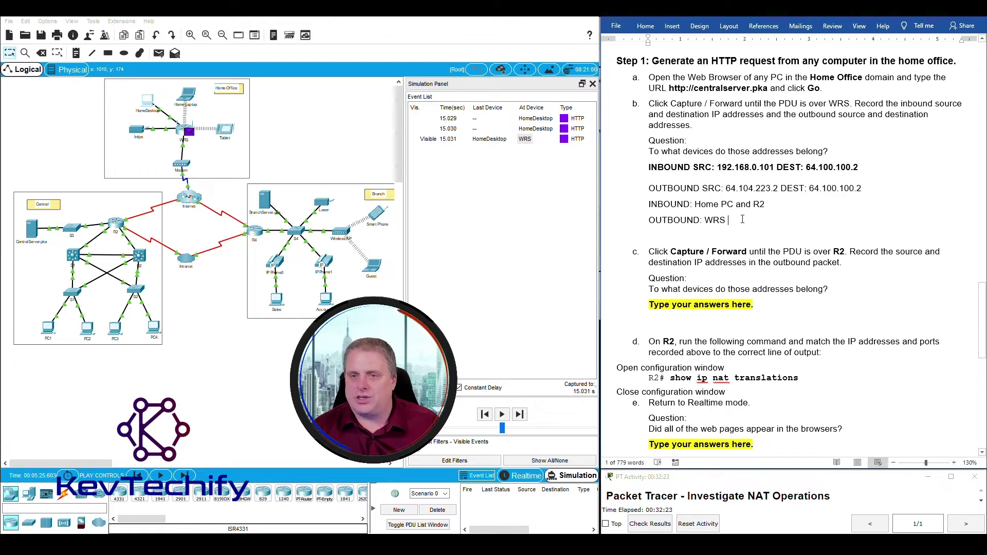
type("and R2")
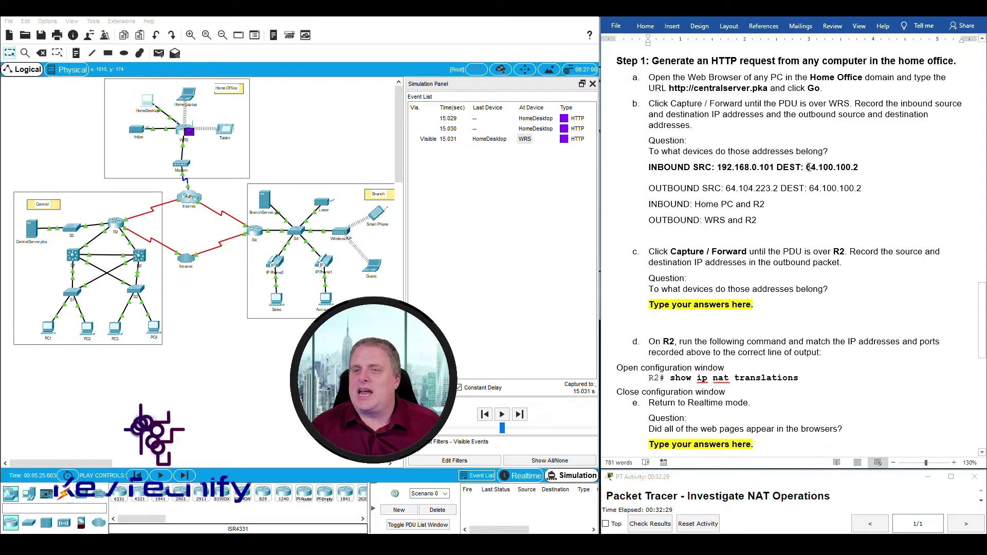
left_click_drag(718, 167, 777, 168)
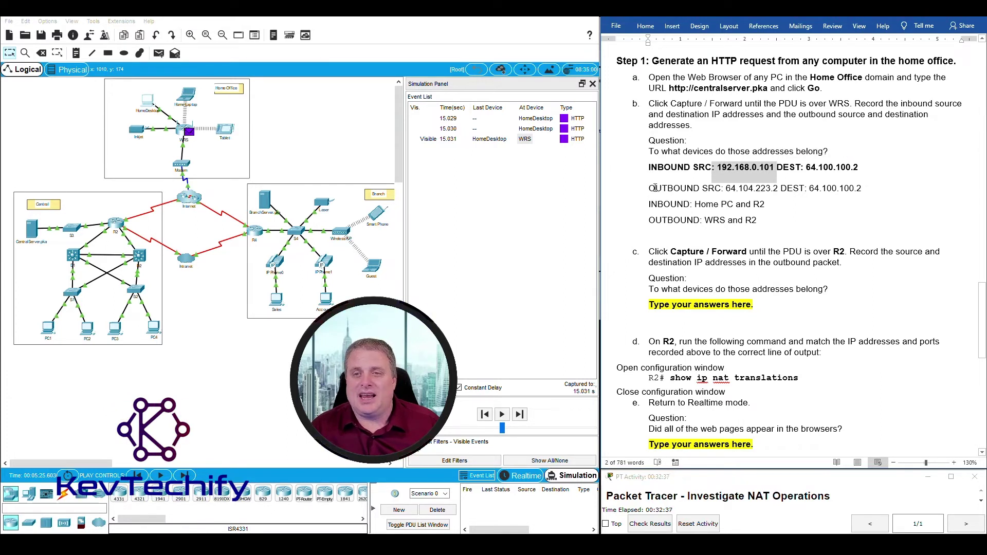
left_click_drag(650, 190, 655, 190)
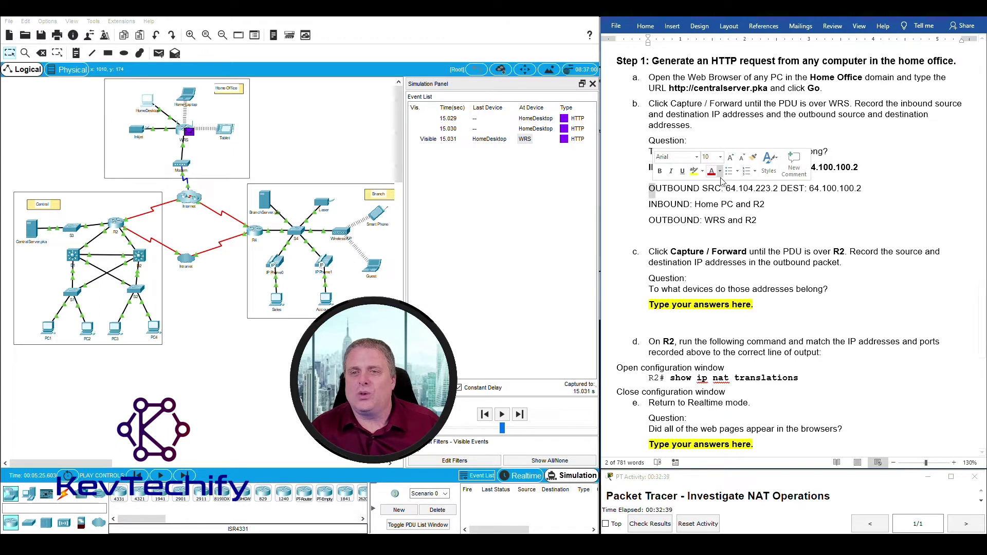
Compare the recorded INBOUND and OUTBOUND source addresses in Part 2 step b.
left_click(747, 204)
double_click(733, 165)
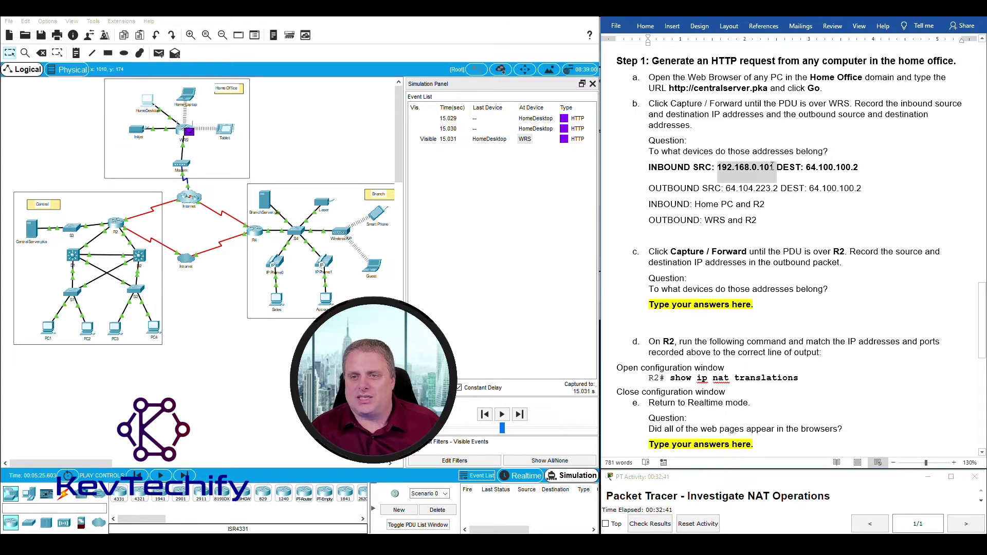
left_click(730, 188)
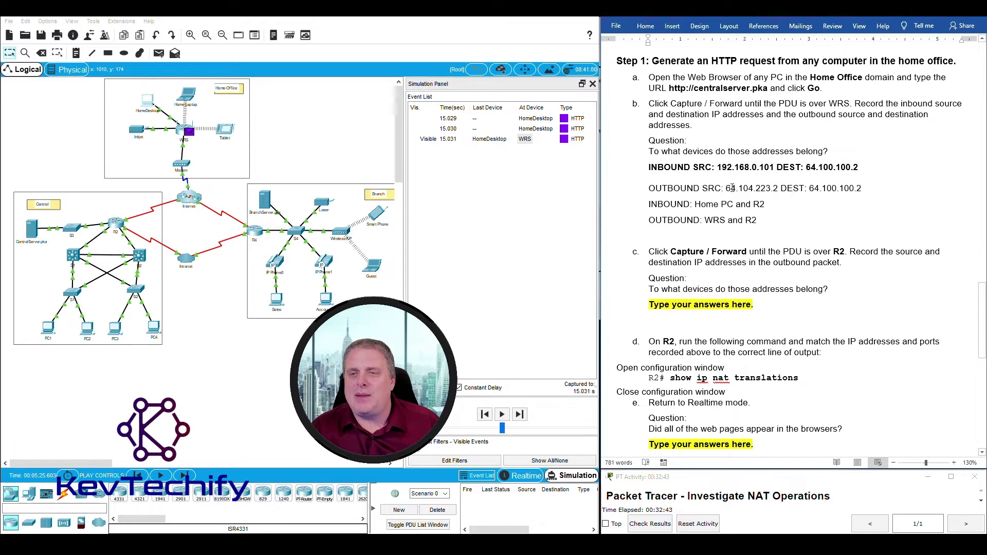
left_click_drag(732, 188, 780, 188)
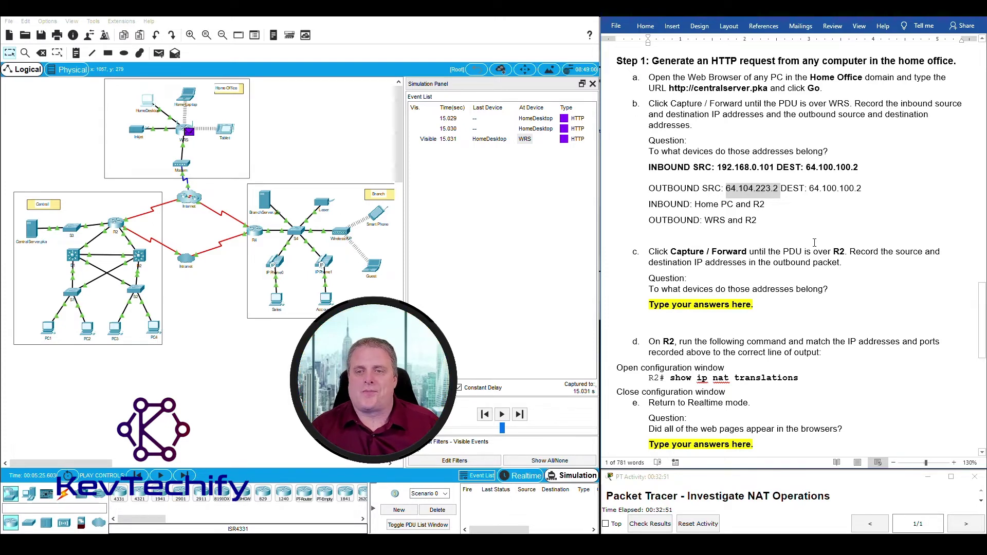
Advance the simulation event by event until the HTTP PDU is over R2, as step c requires.
scroll(805, 291, "down", 1)
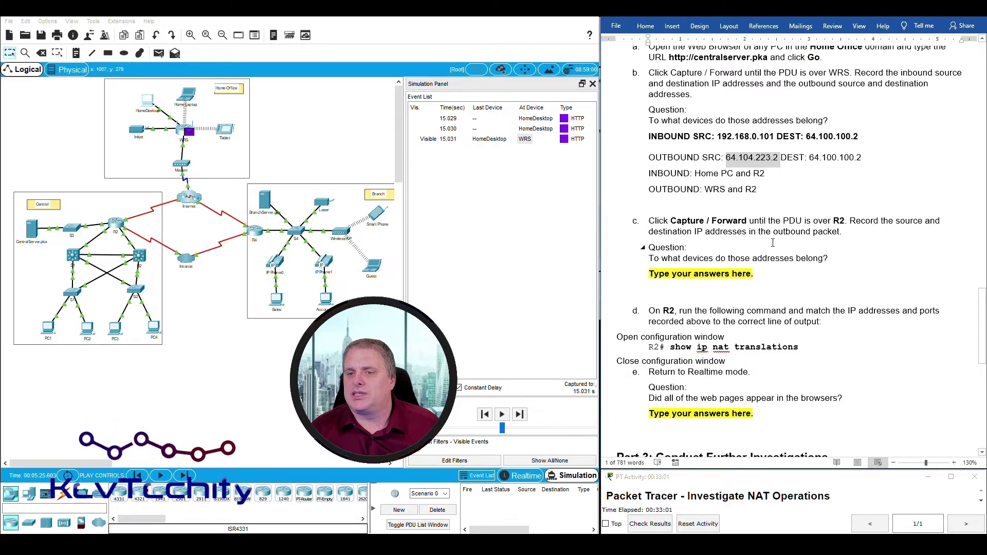
scroll(773, 242, "down", 3)
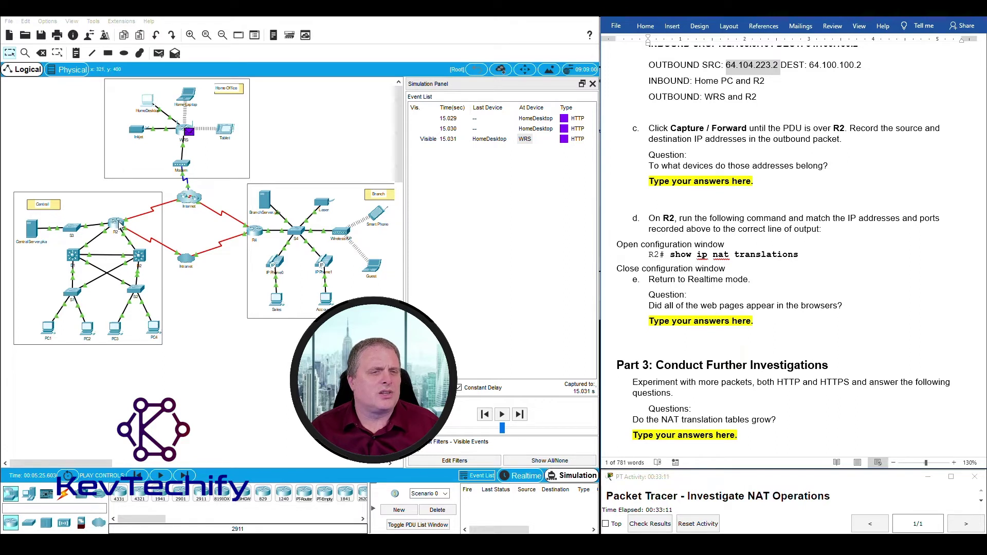
left_click(185, 476)
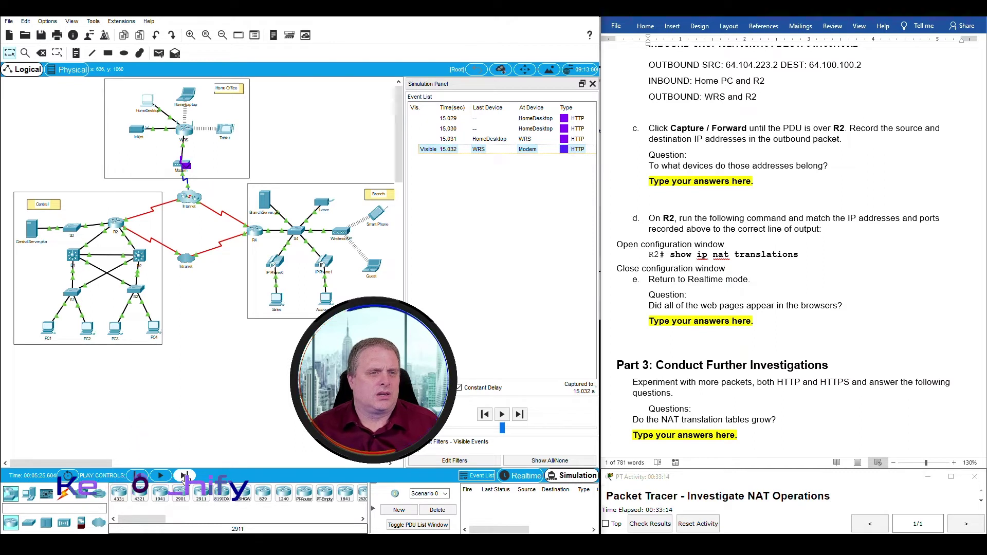
left_click(185, 476)
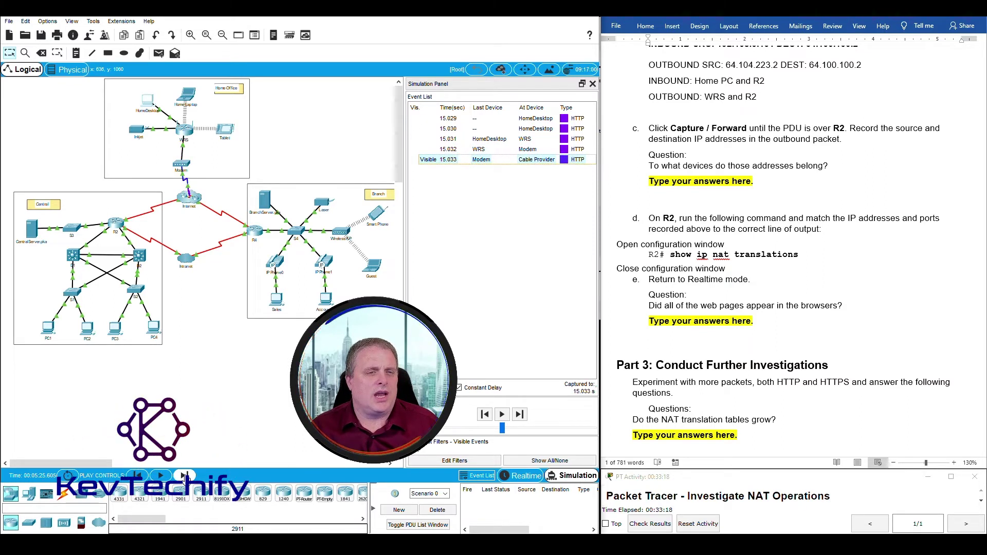
left_click(185, 476)
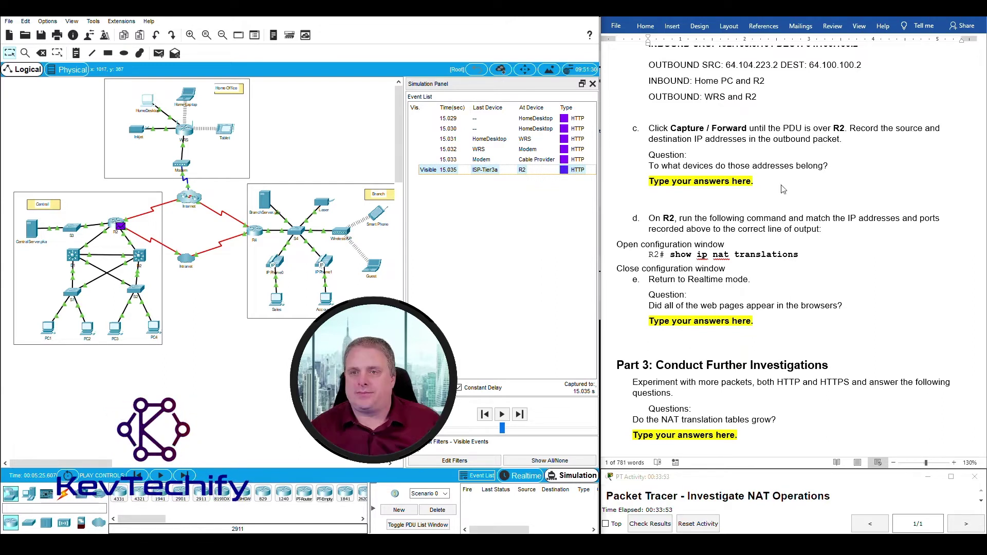
Open the HTTP PDU at R2 and examine the source and destination IP addresses in its outbound details.
left_click(525, 171)
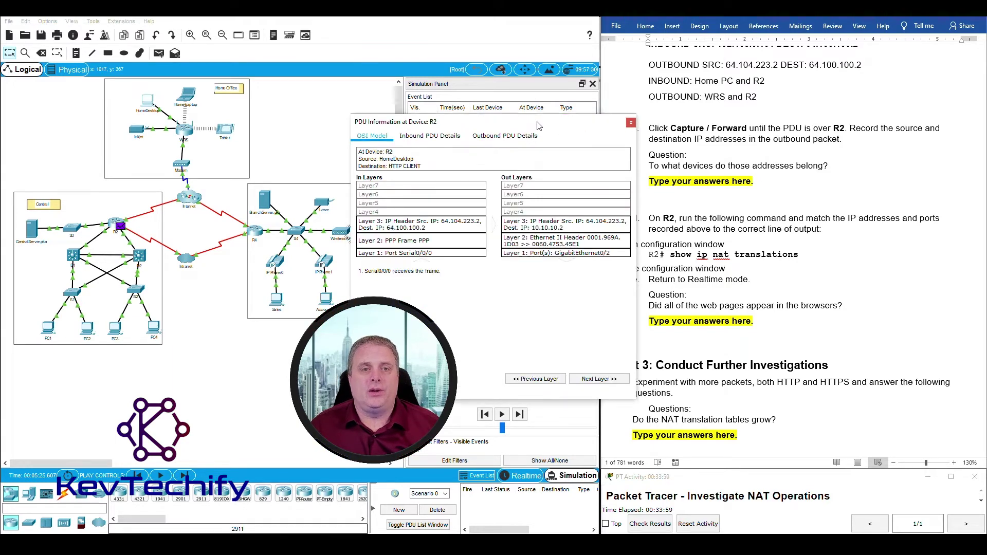
left_click_drag(537, 126, 509, 73)
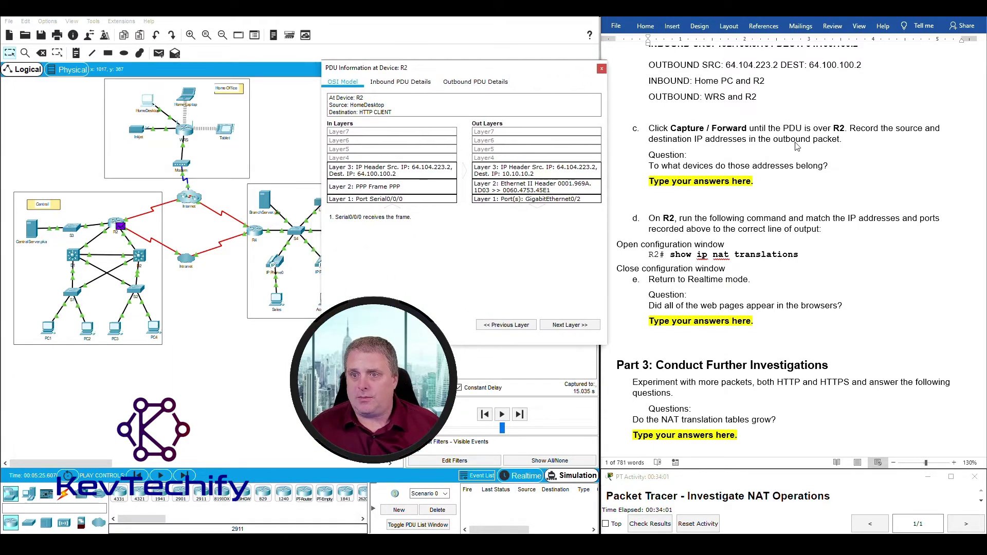
left_click(484, 87)
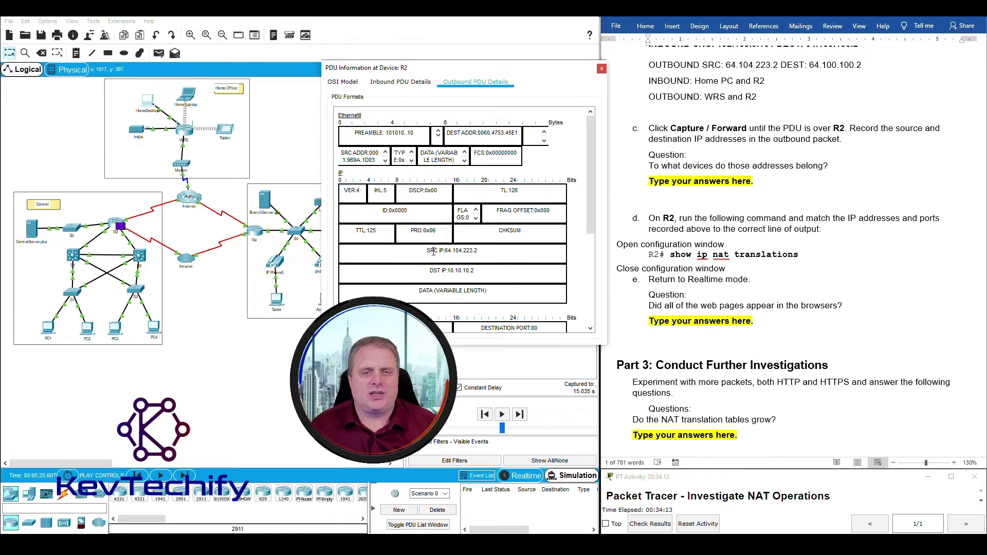
left_click_drag(427, 250, 474, 252)
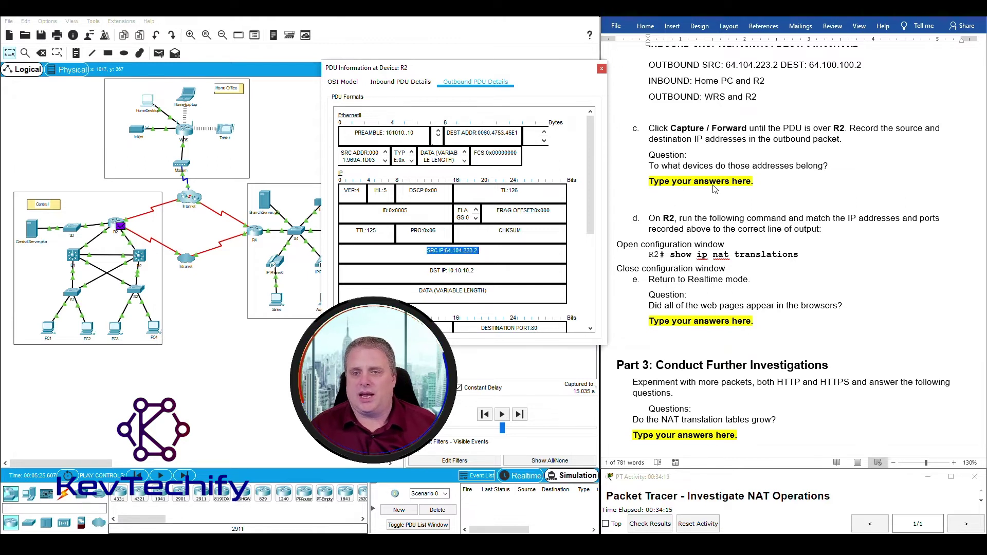
Replace the step c answer placeholder with "SRC: 64.104.223.2 DEST:10.10.10.2".
left_click(656, 180)
left_click(649, 181)
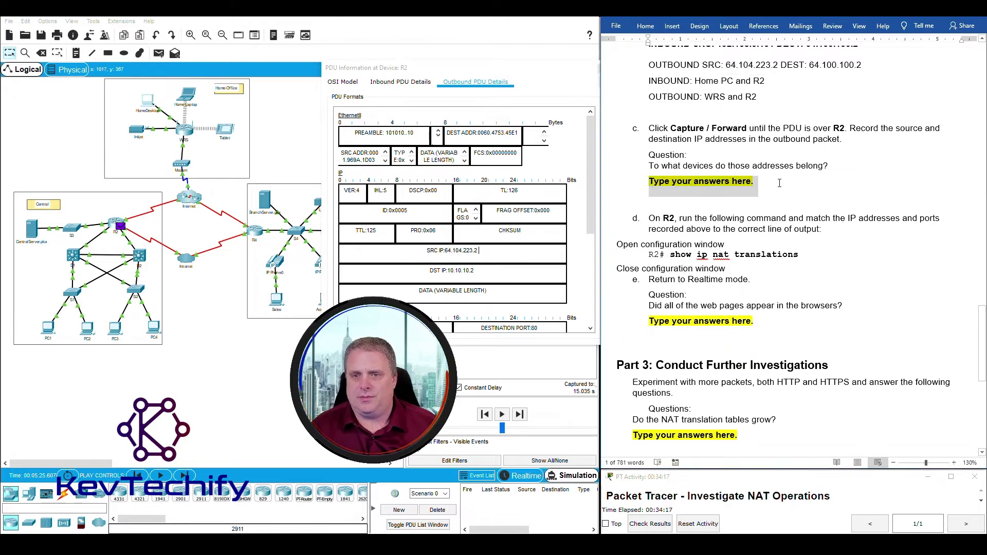
type("SRC: ")
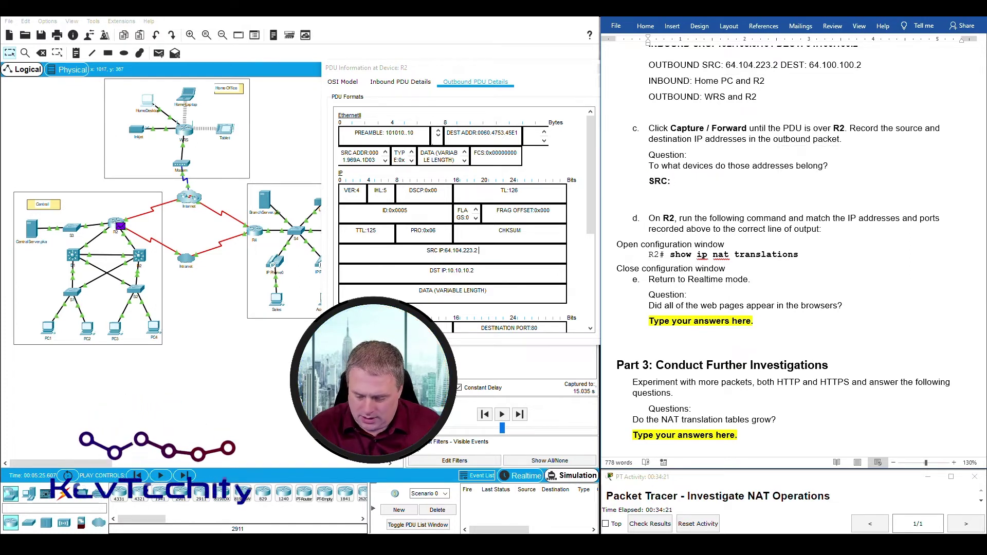
type("64.104.223.2  DEST:")
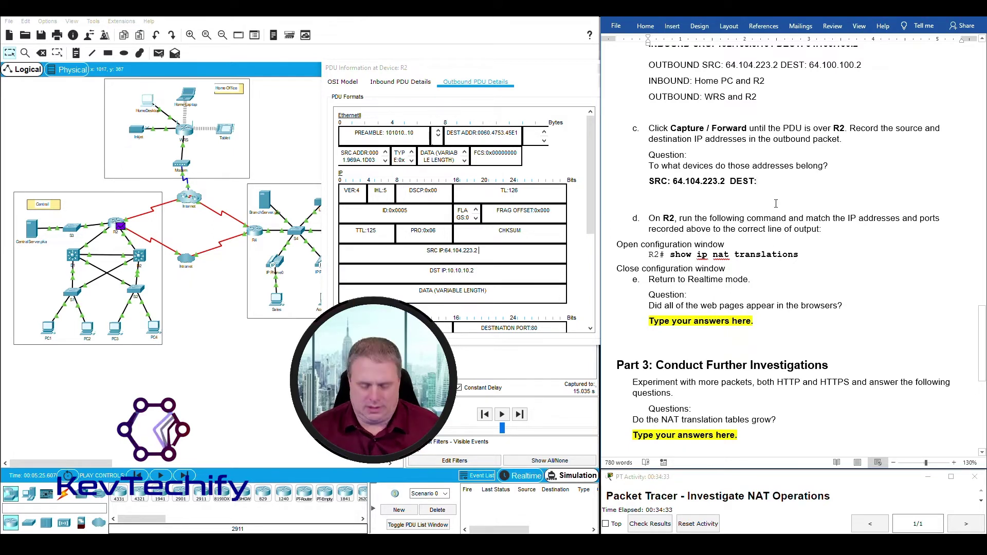
type("10.10.10.2")
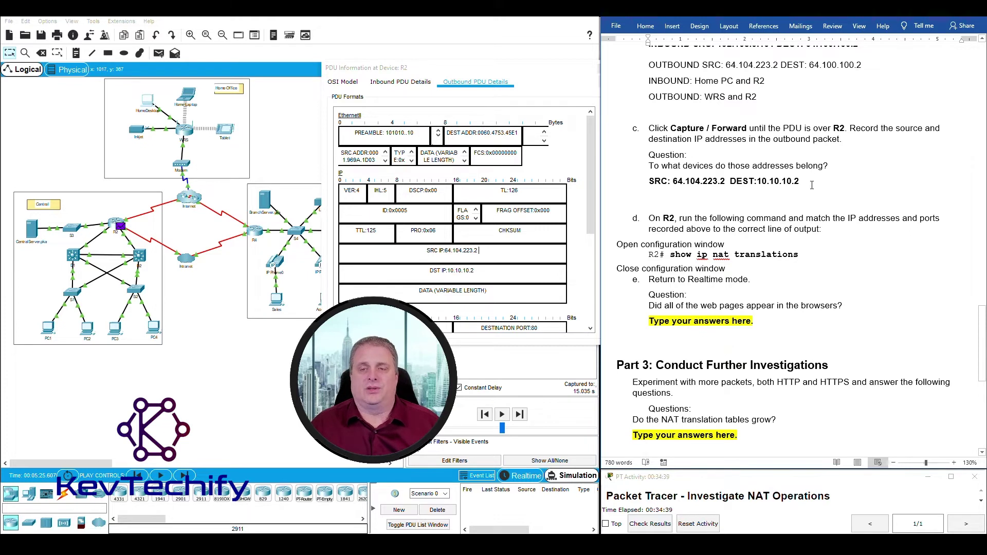
Add a line below the step c addresses reading "SRC: Belongs WRS DEST: Belongs".
key("Return")
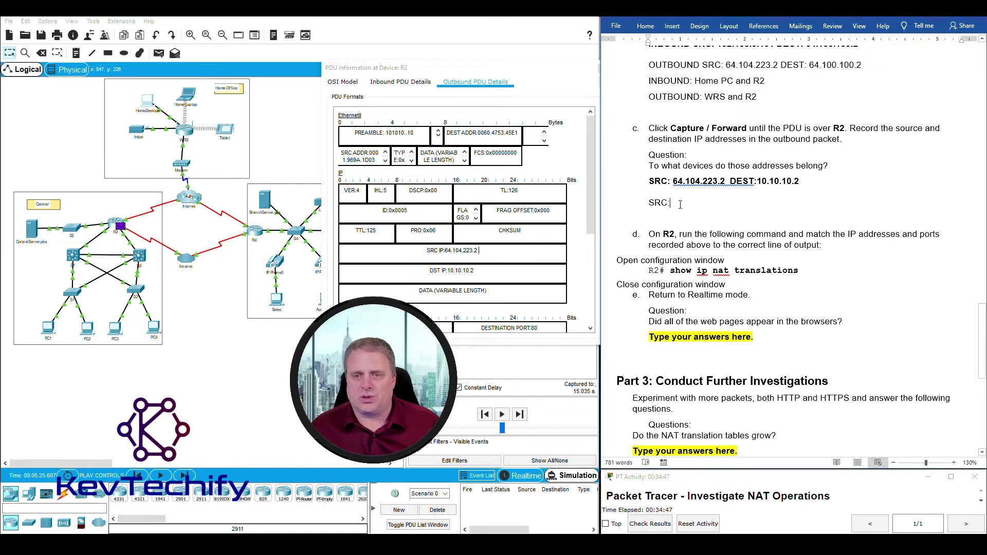
type("Belon")
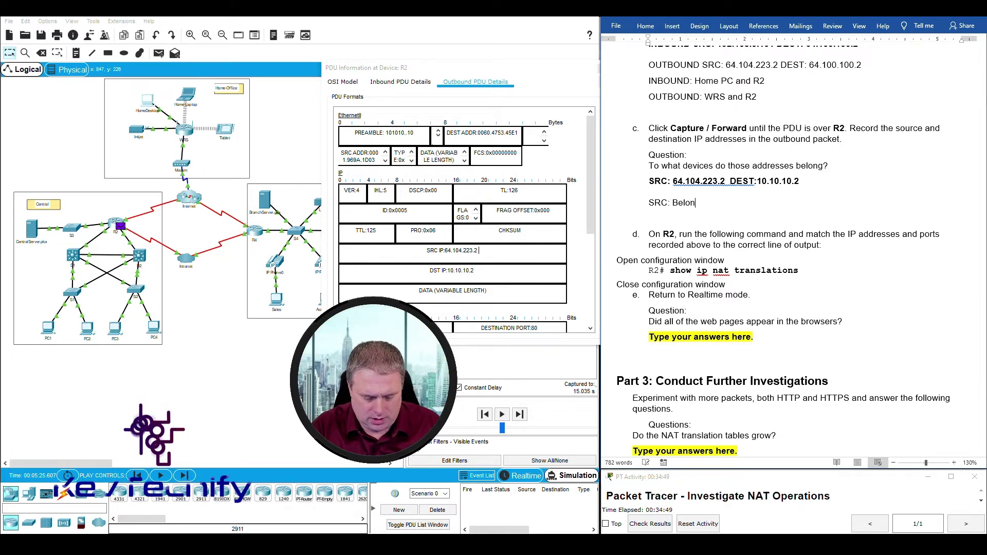
type("gs ")
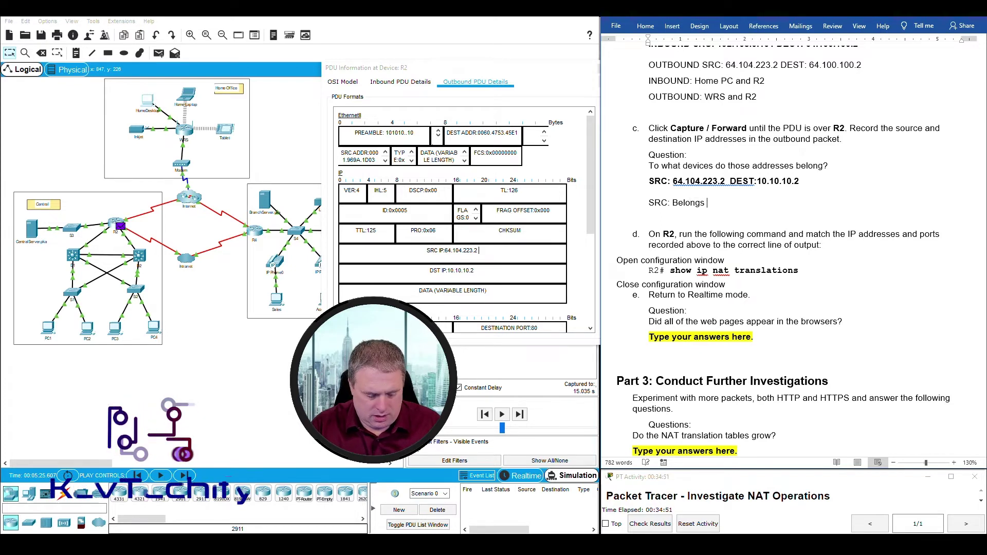
type("WRS   ")
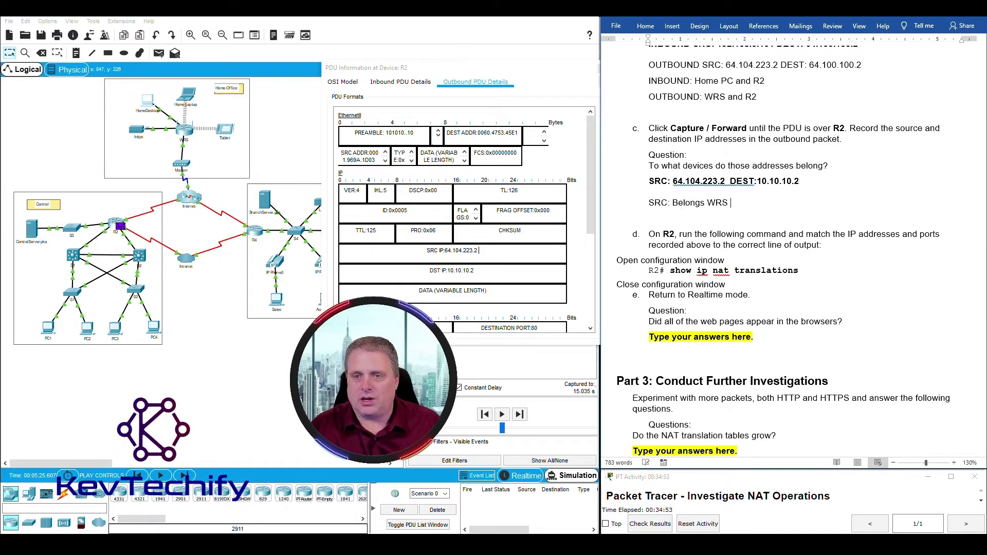
type("DEST: Belongs")
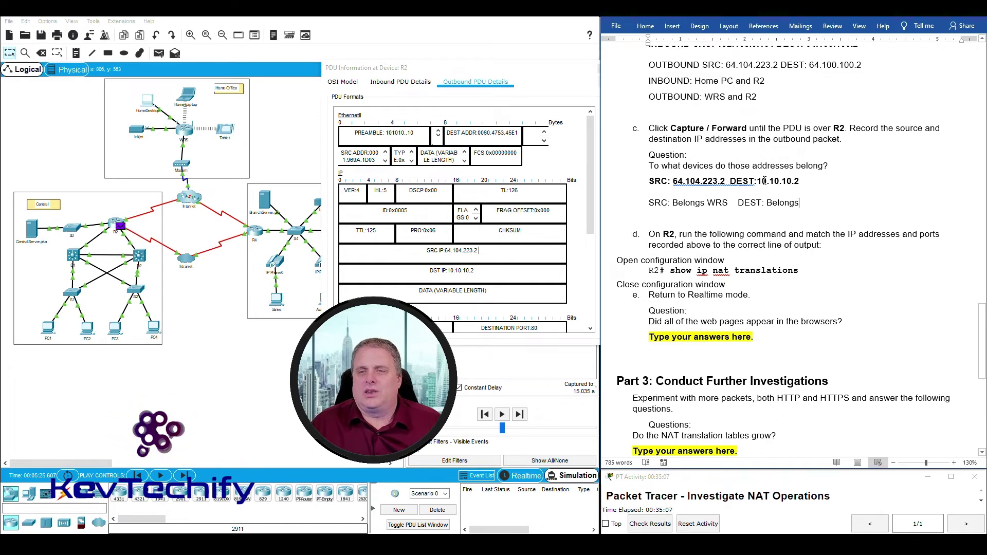
Look up which device owns 10.10.10.2 by checking the central server's port information in the topology.
scroll(840, 205, "up", 3)
scroll(840, 206, "up", 8)
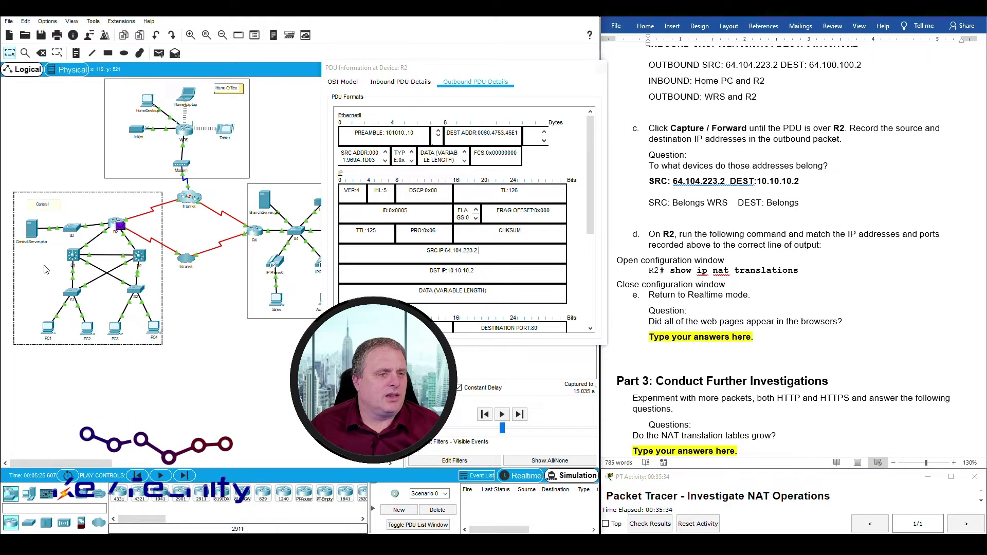
left_click(32, 232)
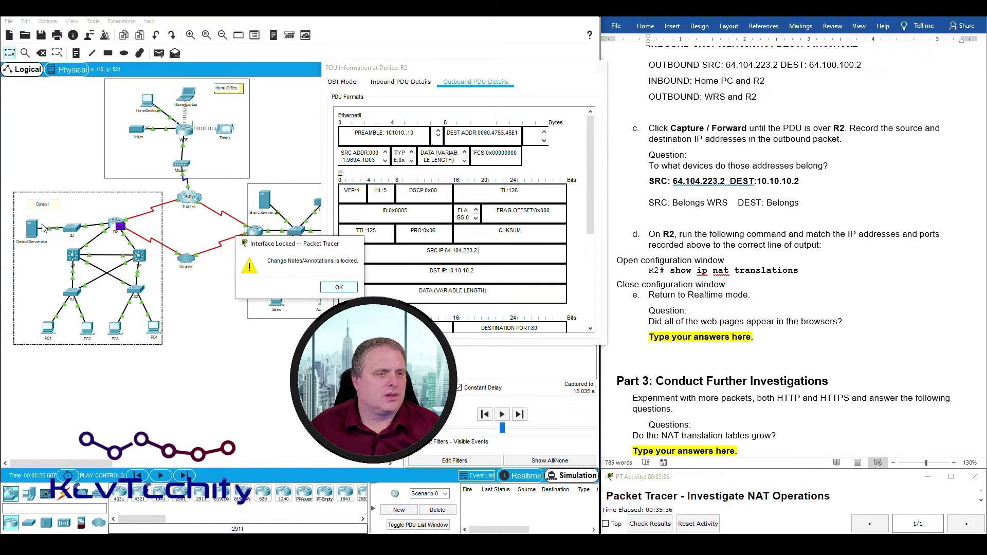
key("Return")
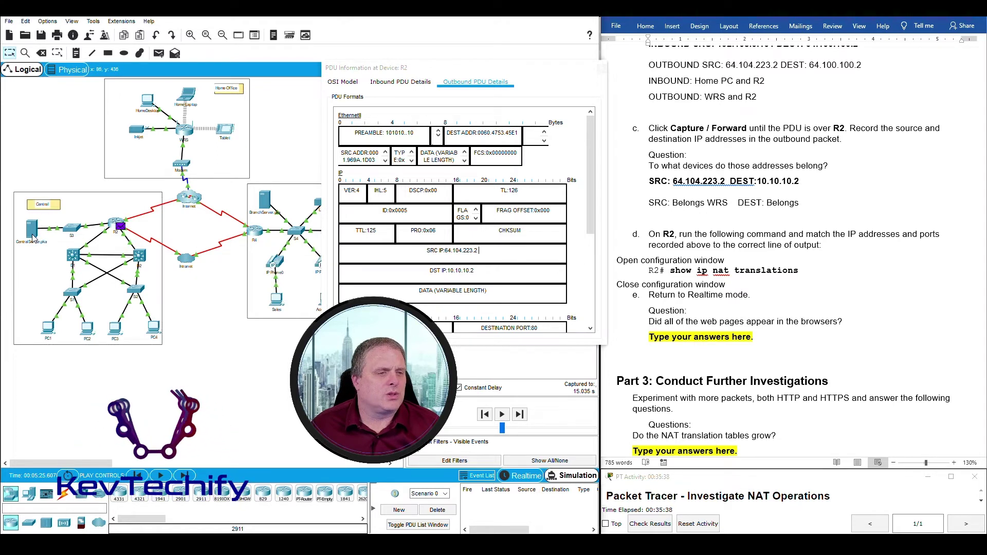
mouse_move(32, 238)
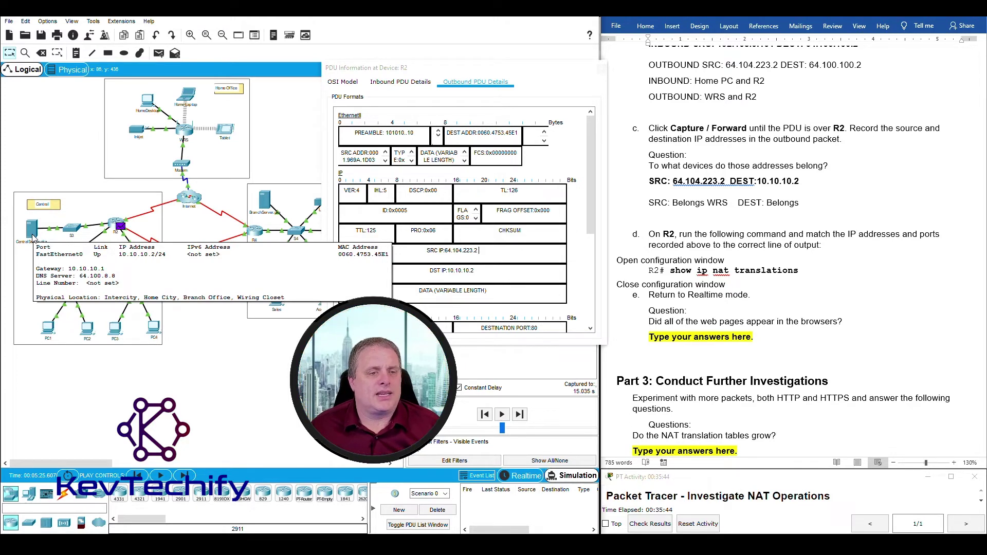
Complete the step c DEST entry with "Central Server" and close R2's PDU information.
left_click(819, 203)
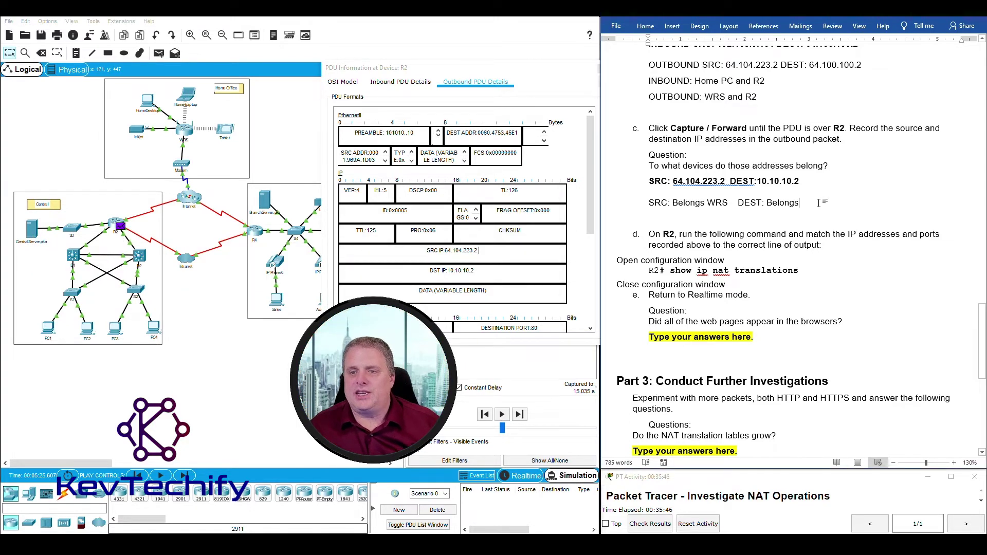
type("Centr")
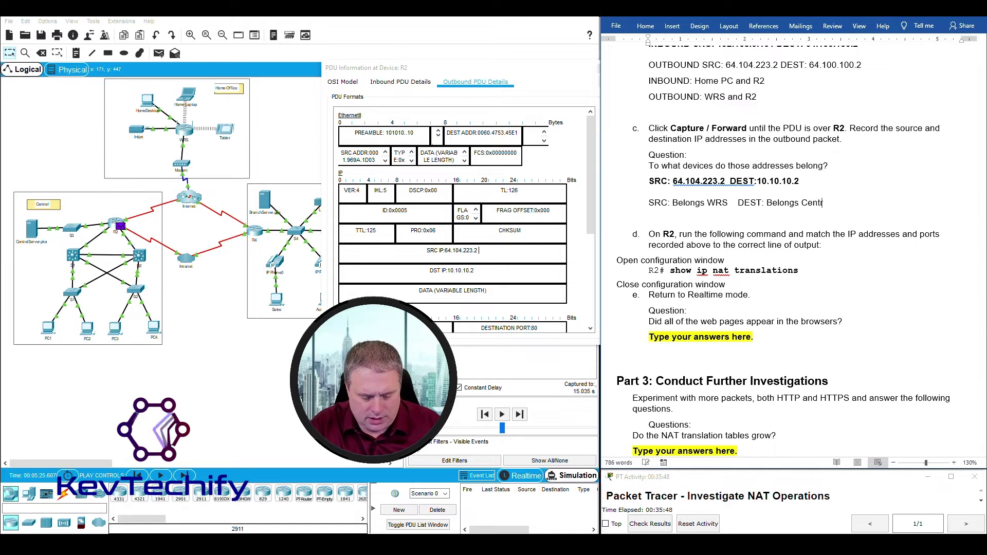
type("al Server")
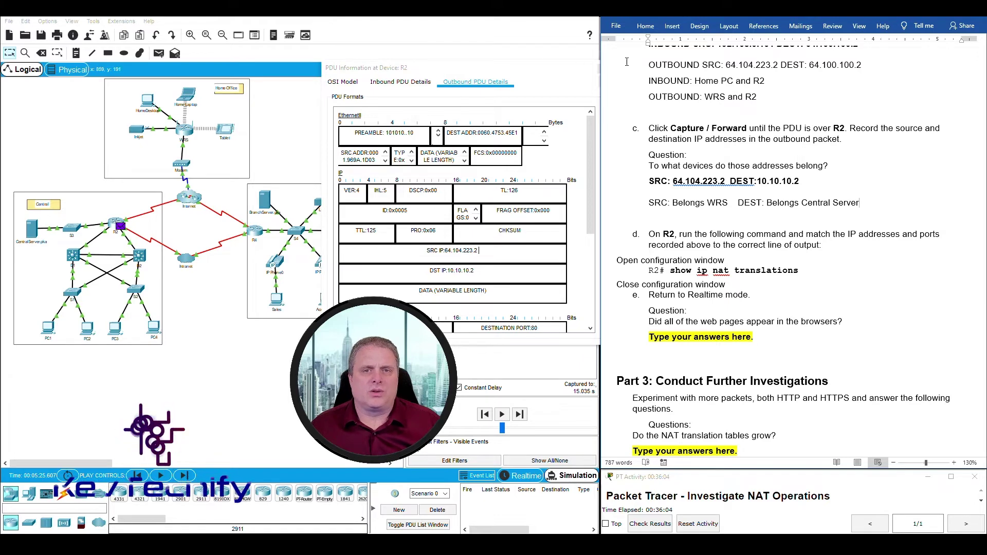
triple_click(477, 250)
left_click(602, 68)
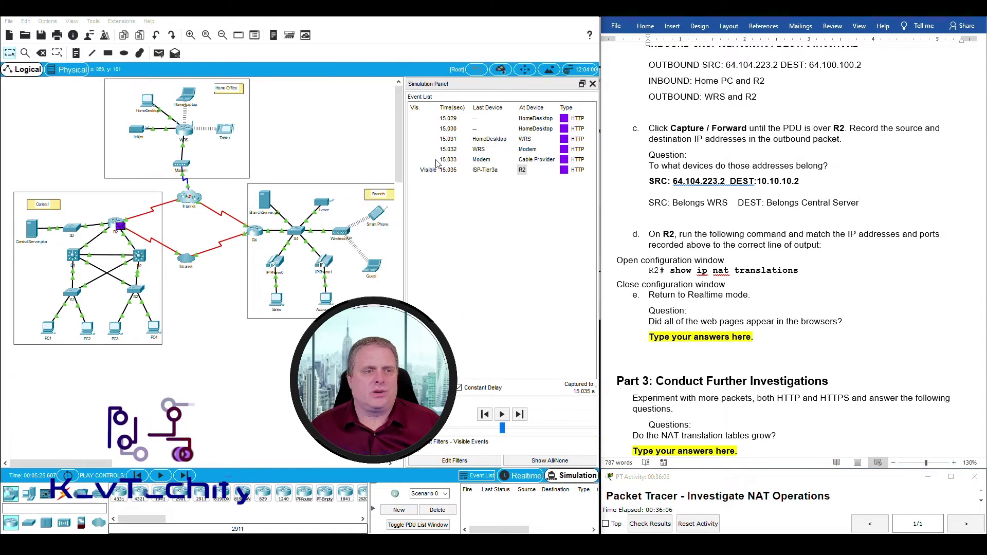
Run "sho ip nat trans" in R2's command line and mark outside local address 64.104.223.2 in the matching translation line.
left_click(117, 225)
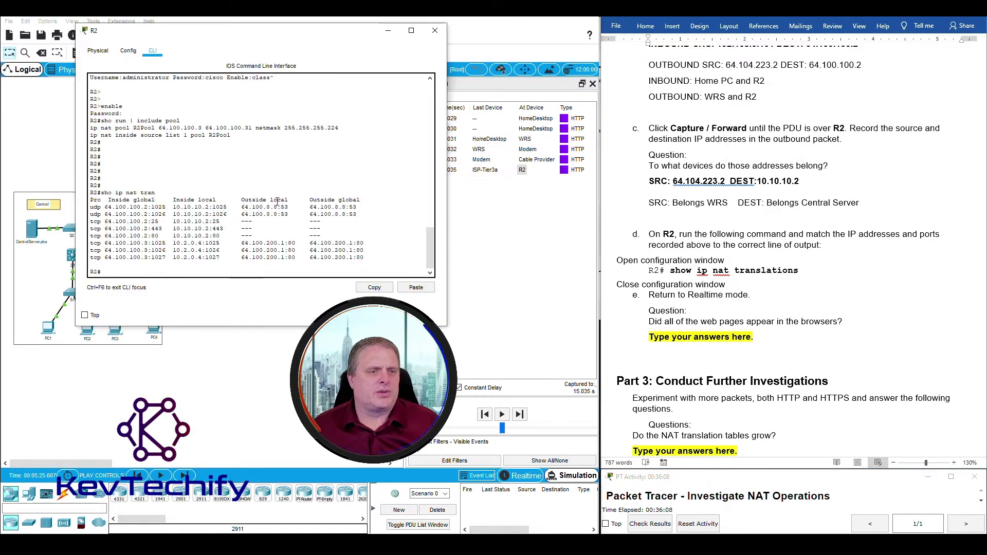
key("Return")
key("Return")
key("Return")
key("Return")
key("Return")
key("Return")
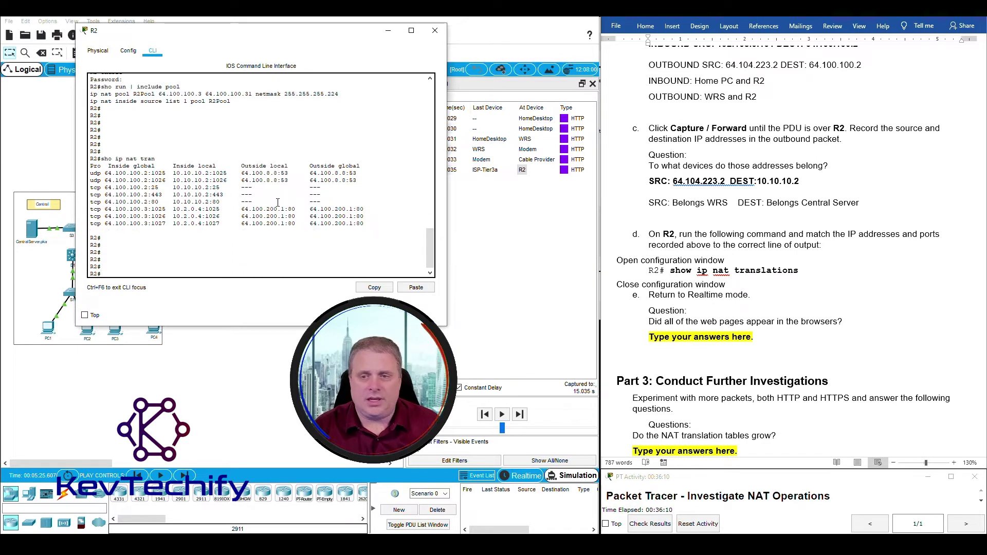
key("Return")
key("Return")
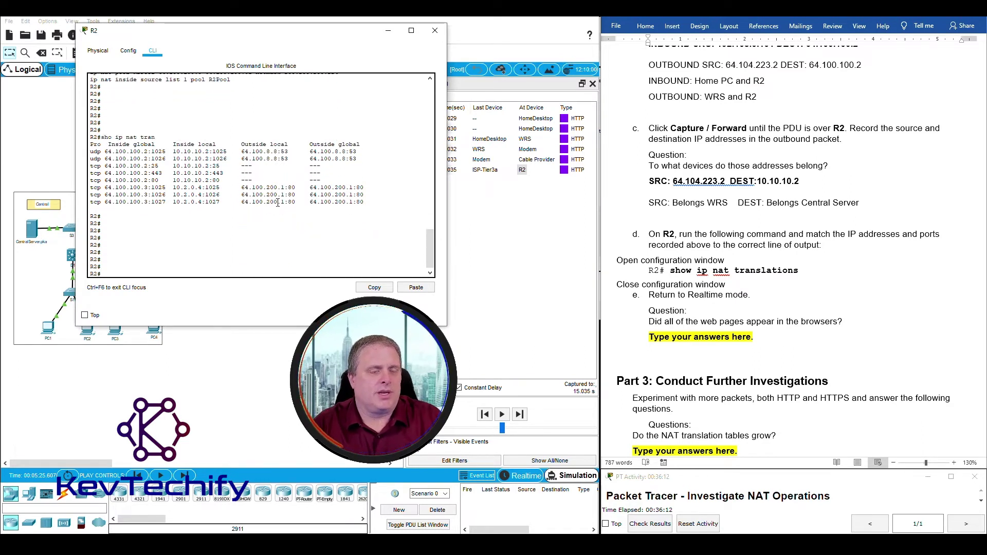
type("sho ip na")
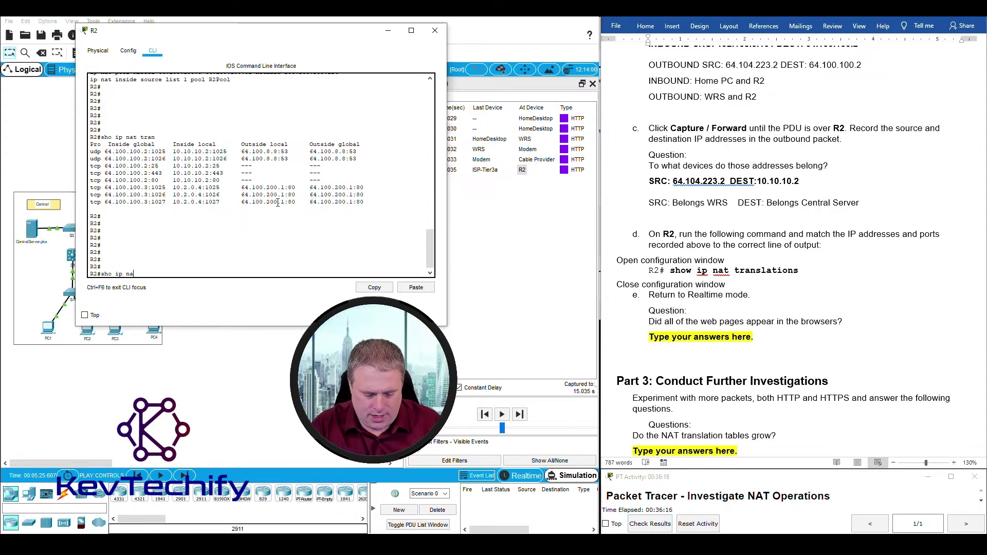
type("t trans")
key("Return")
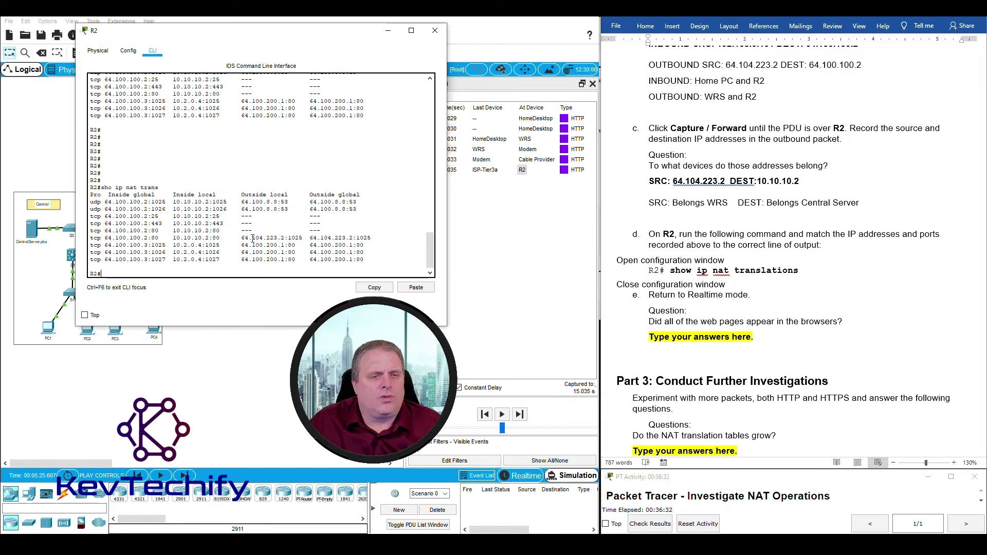
left_click_drag(243, 239, 286, 238)
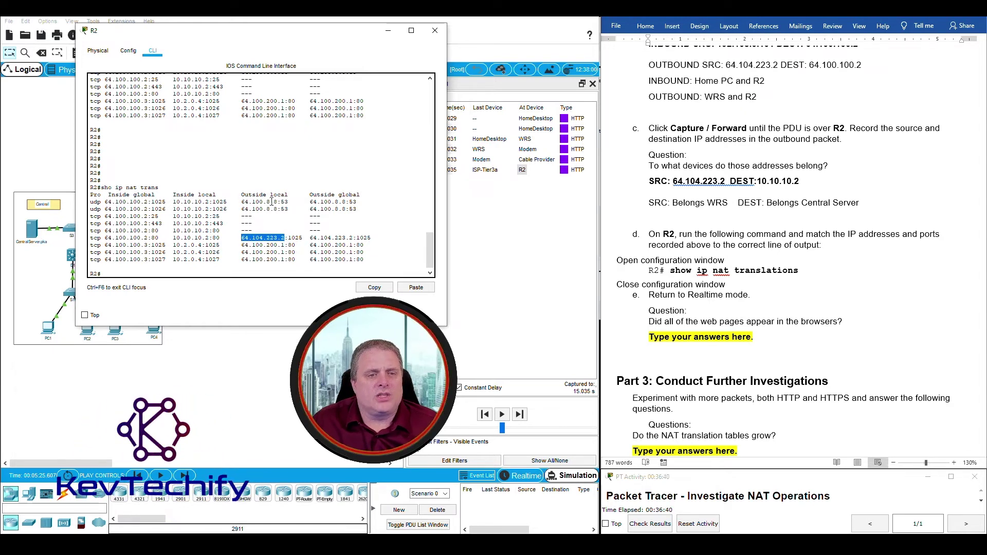
Mark inside local 10.10.10.2:80 and outside local port 1025 in R2's matching translation line, and minimize R2's window.
left_click(174, 238)
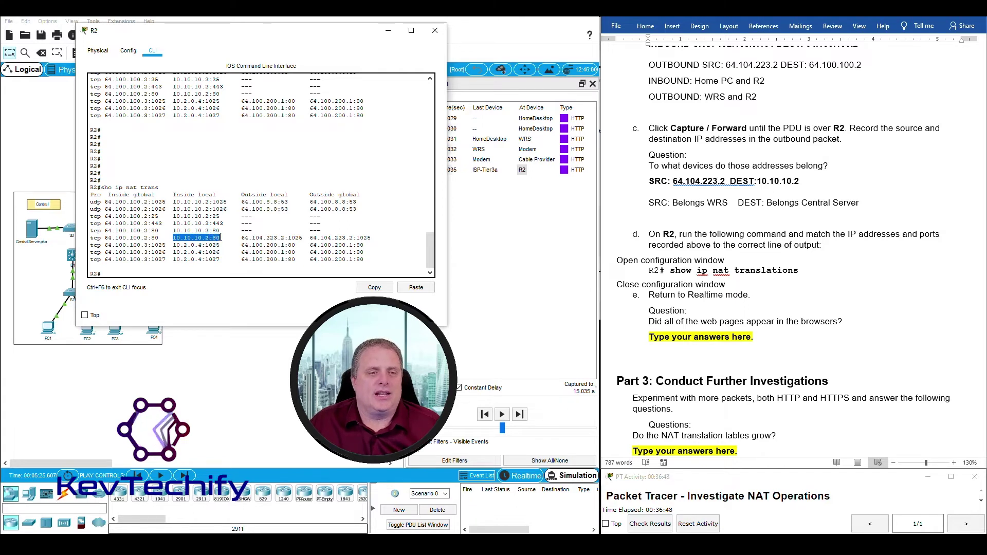
right_click(221, 238)
left_click(219, 238)
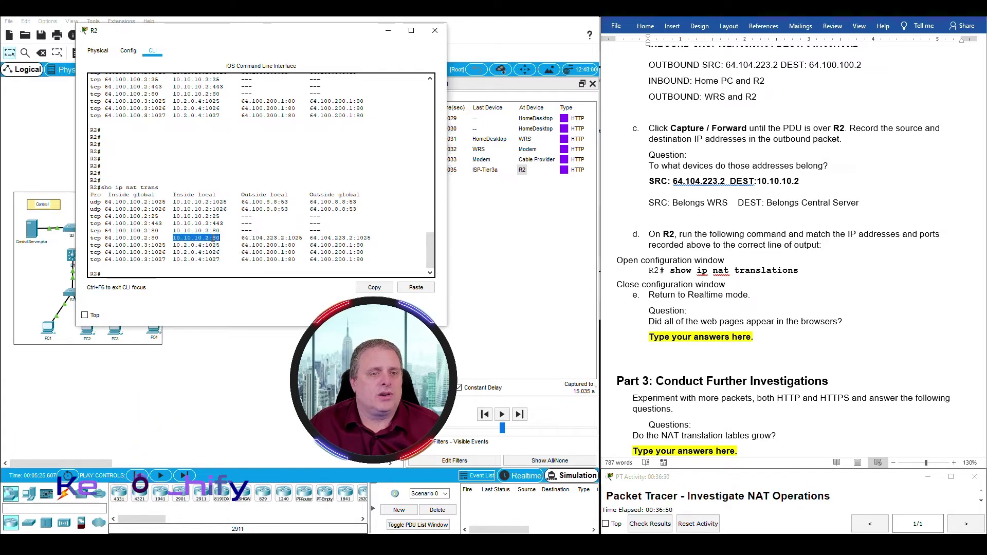
left_click(214, 238)
left_click_drag(213, 238, 220, 238)
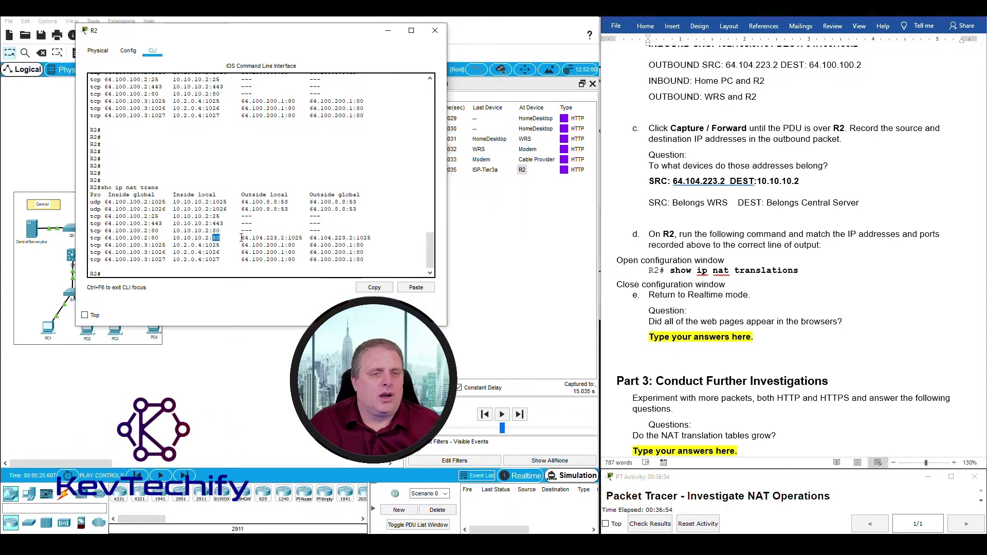
left_click_drag(243, 238, 304, 238)
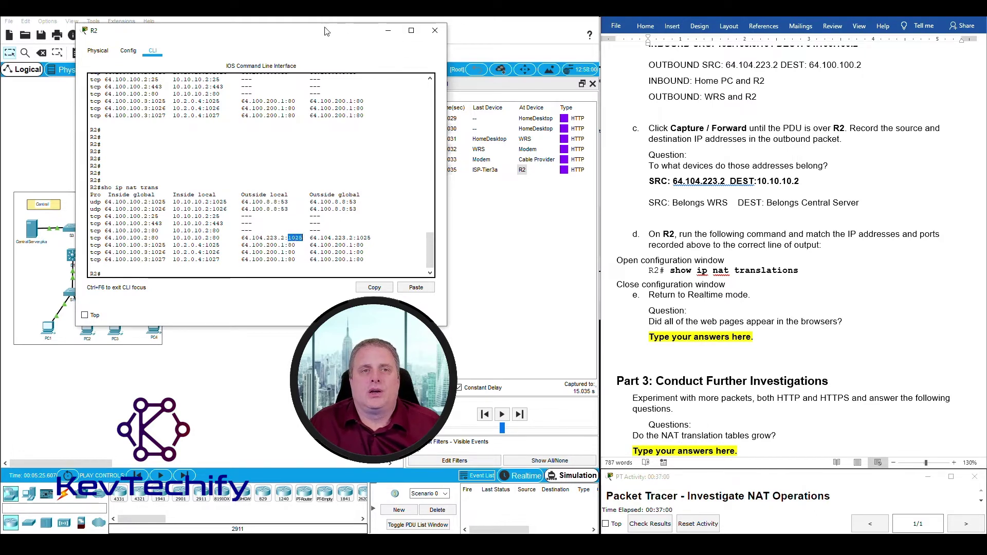
left_click_drag(327, 35, 551, 24)
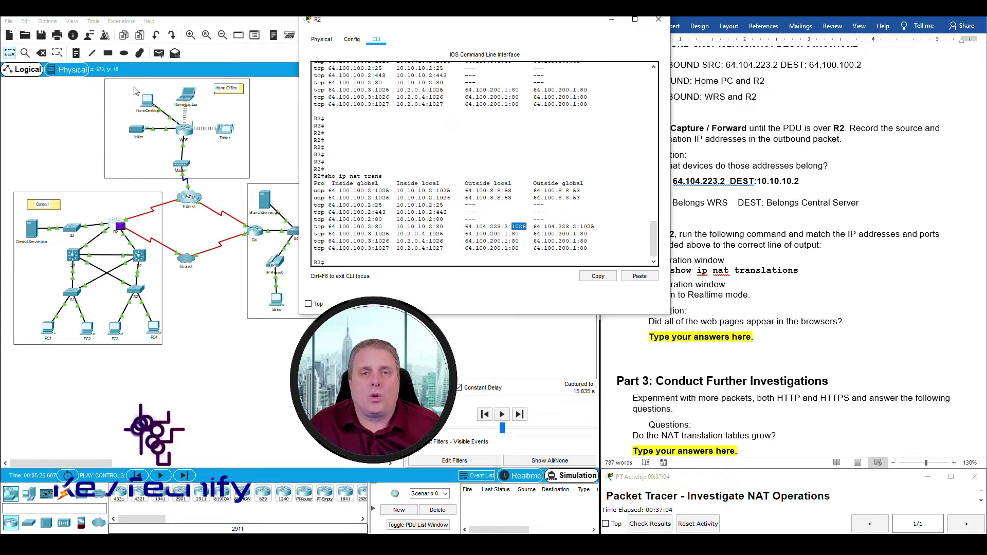
left_click_drag(463, 22, 294, 23)
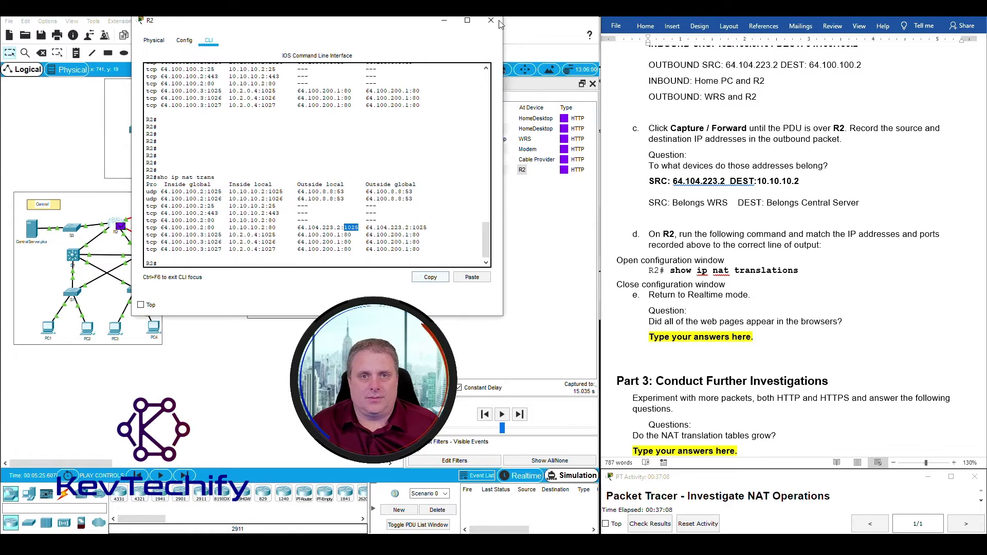
left_click(444, 21)
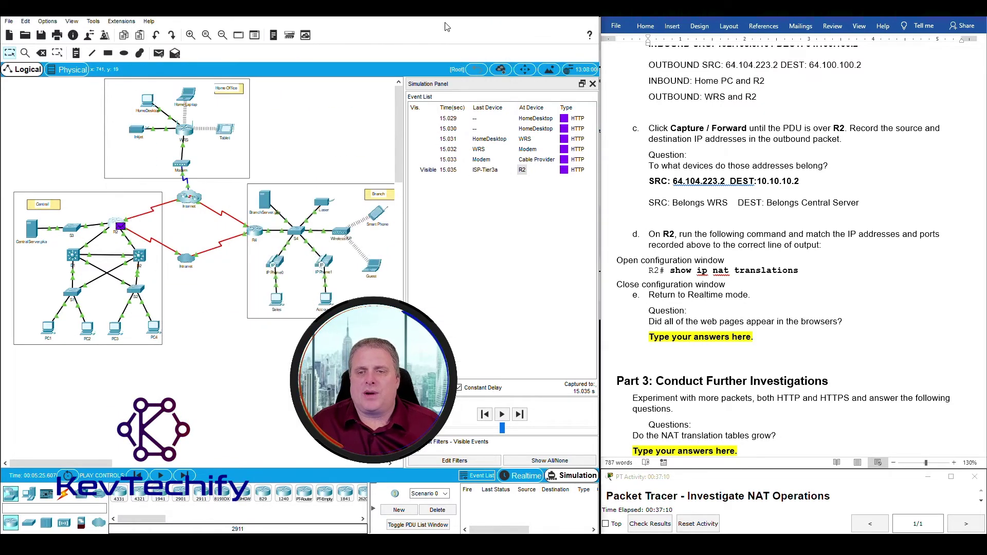
Return to Realtime mode and check the web pages in PC1's and HomeDesktop's browsers, closing each device window.
scroll(657, 308, "down", 1)
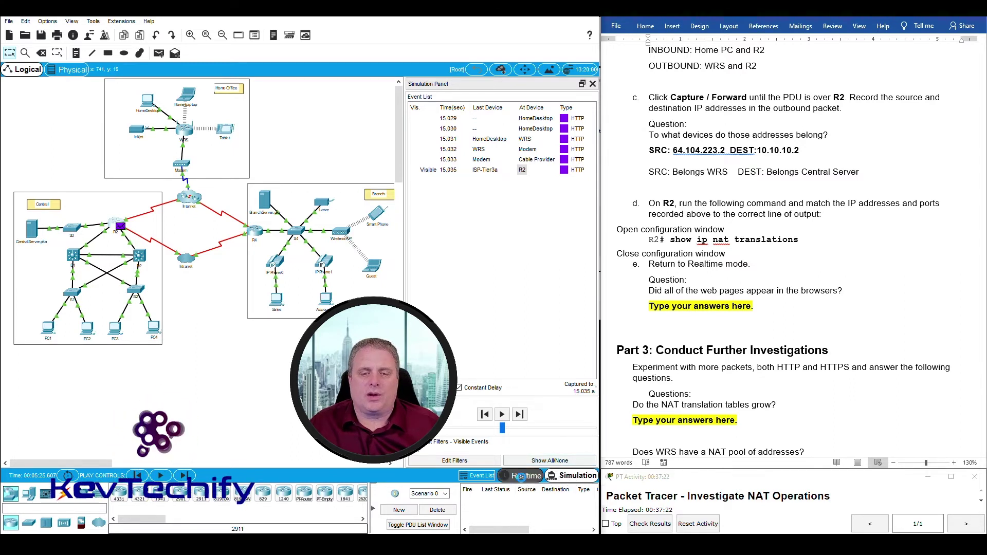
left_click(530, 477)
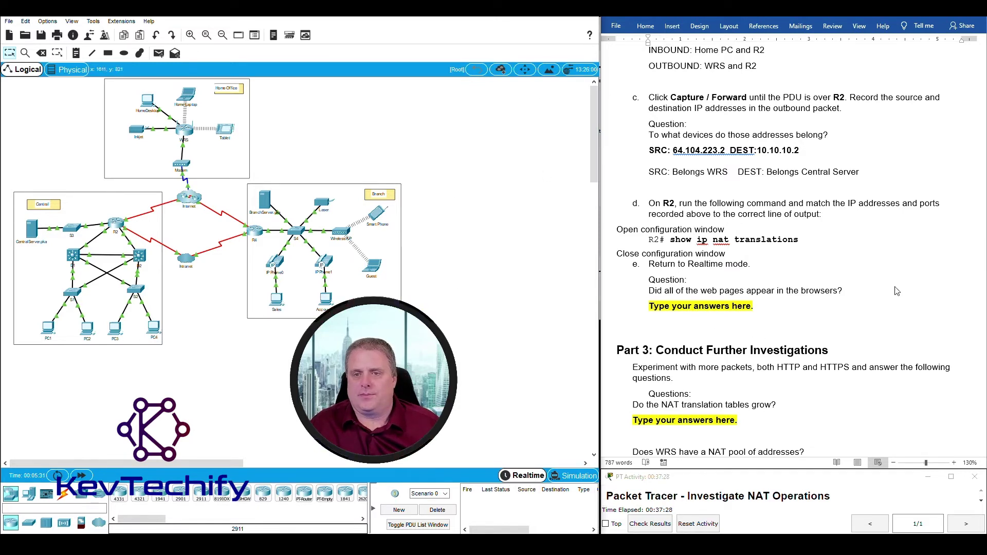
scroll(896, 291, "down", 1)
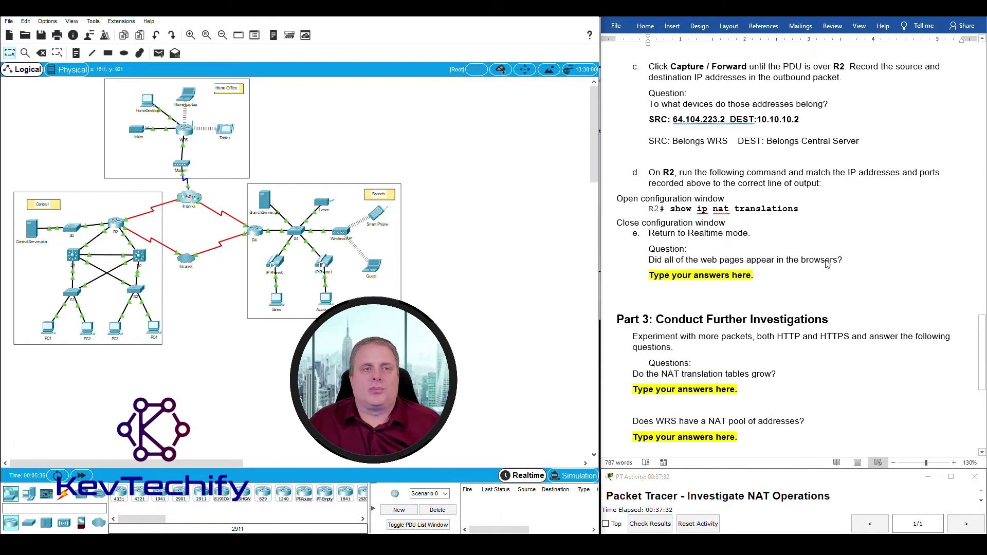
left_click(49, 330)
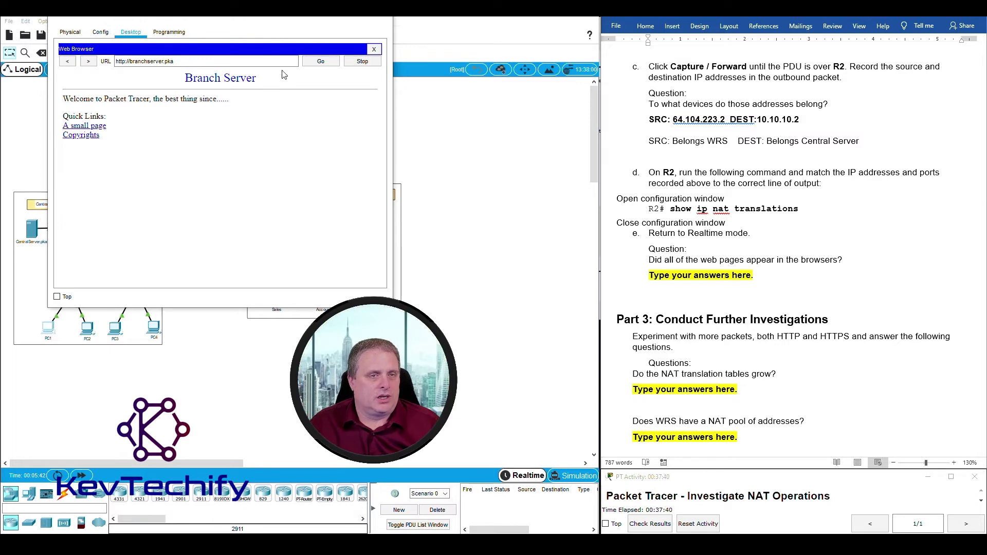
left_click(380, 9)
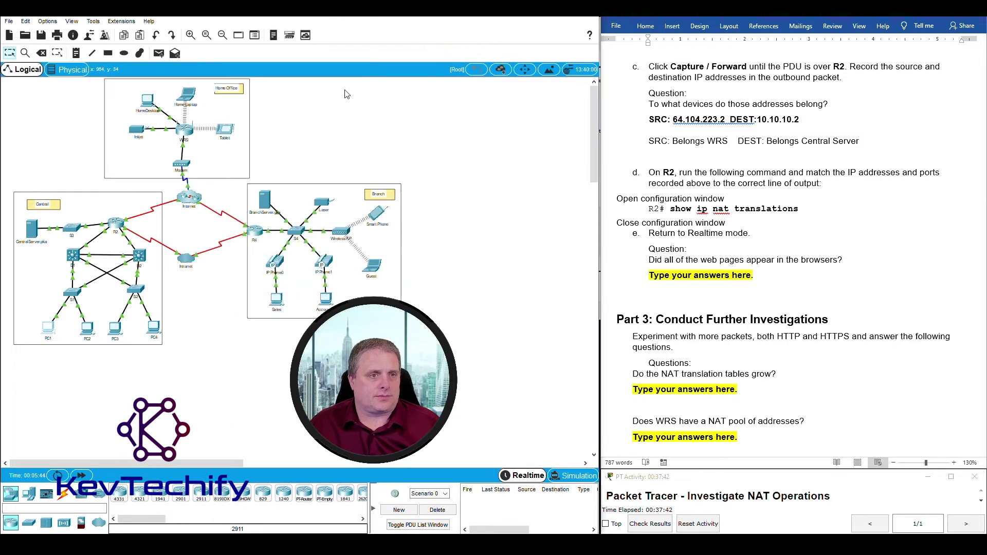
left_click(154, 106)
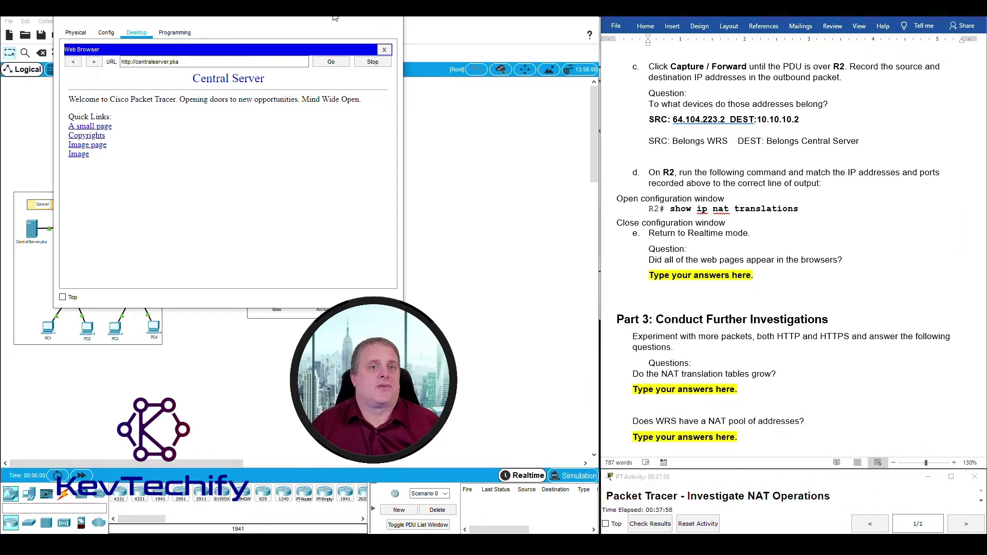
left_click(396, 12)
Answer step e's question about all web pages appearing in the browsers with "Yes".
left_click(652, 277)
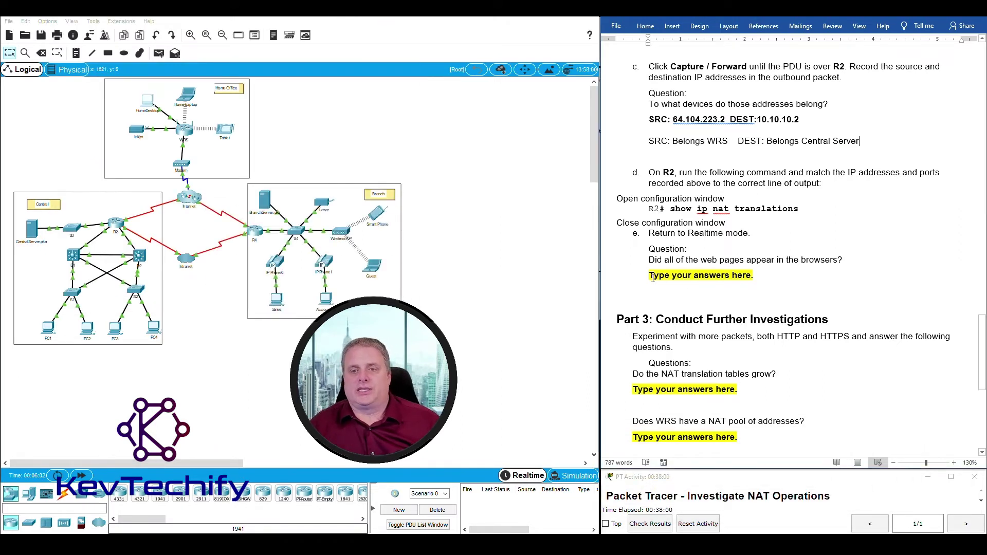
left_click(650, 276)
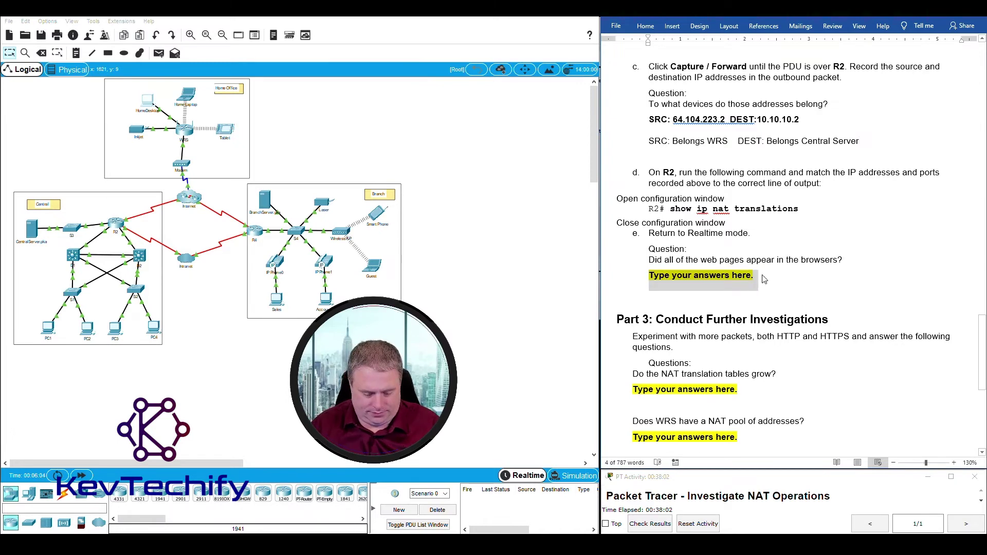
type("Yes")
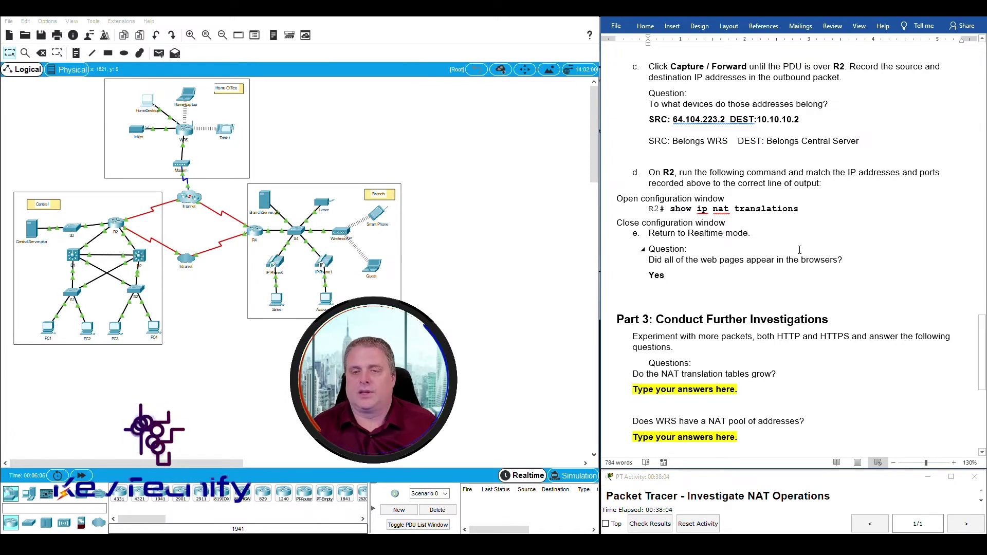
Rerun "sho ip nat trans" in R2's command line for Part 3's first question and mark the listed translation lines.
scroll(799, 251, "down", 1)
scroll(799, 252, "down", 5)
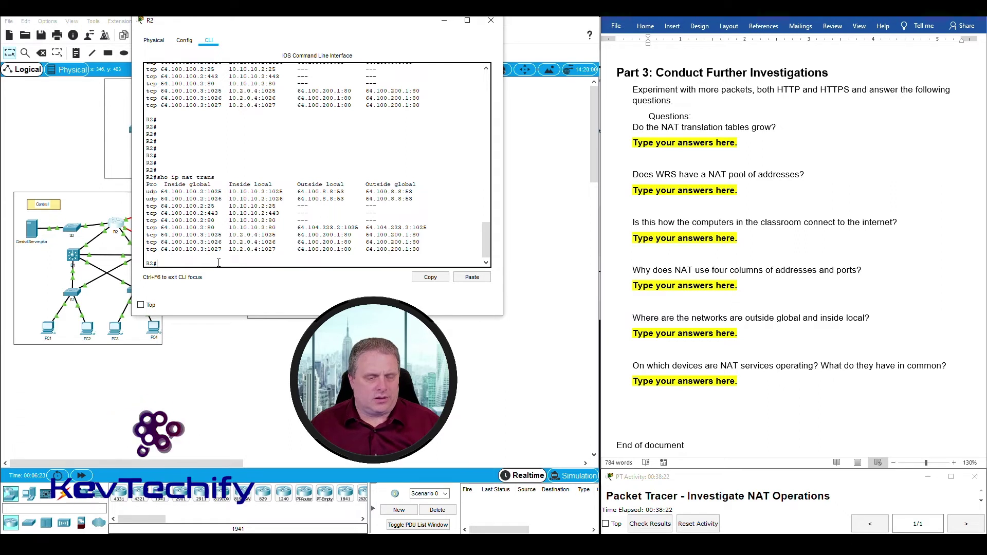
key("Return")
key("Return")
key("Return")
key("Return")
key("Return")
key("Return")
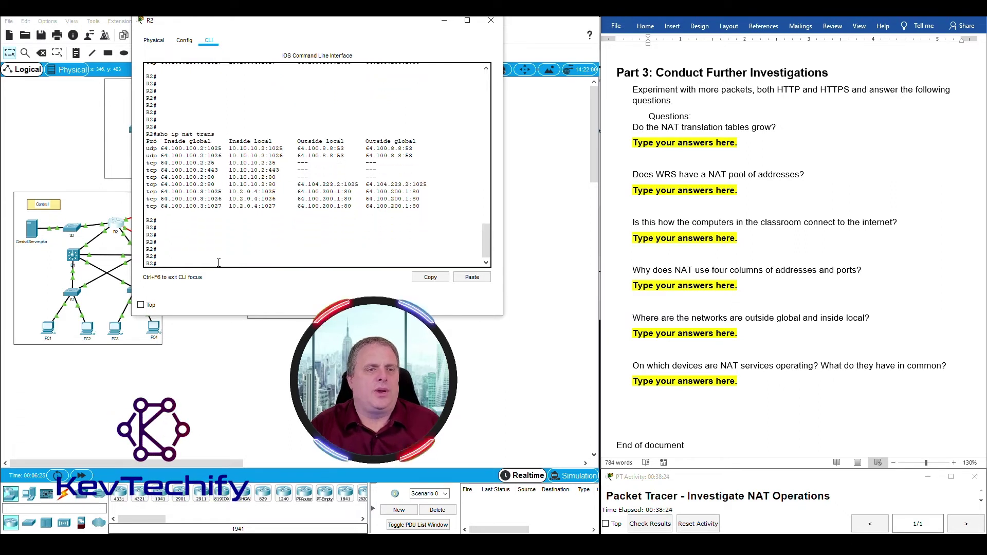
key("Up")
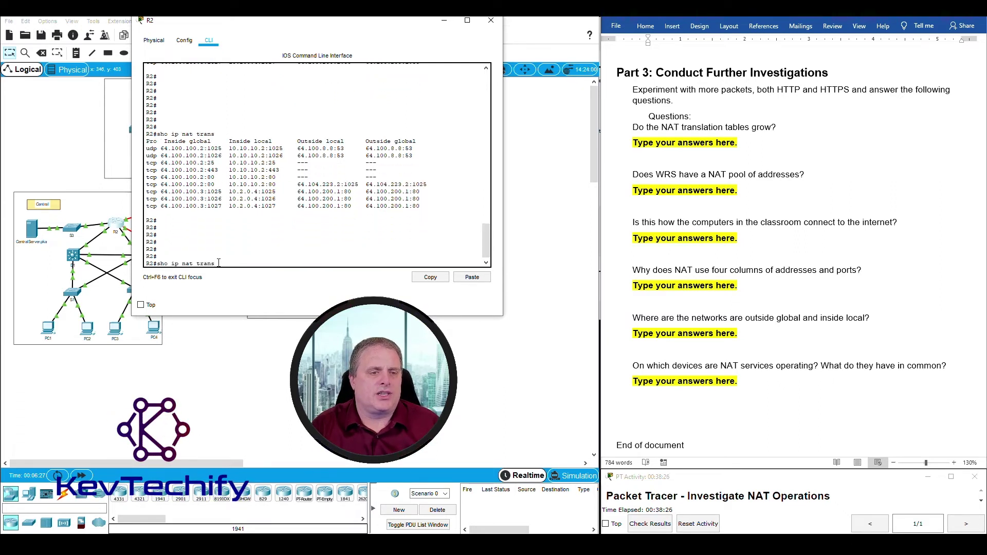
key("Return")
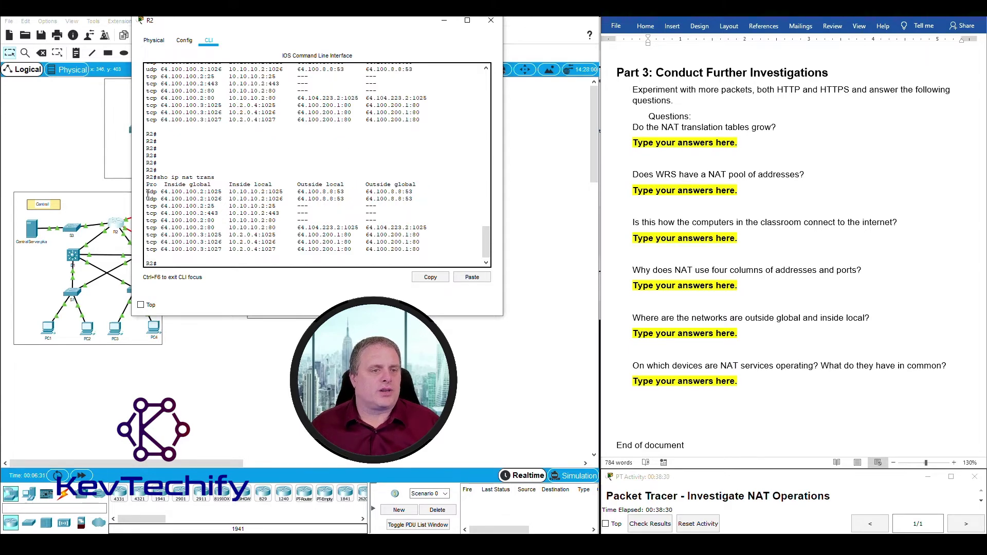
left_click_drag(148, 192, 154, 249)
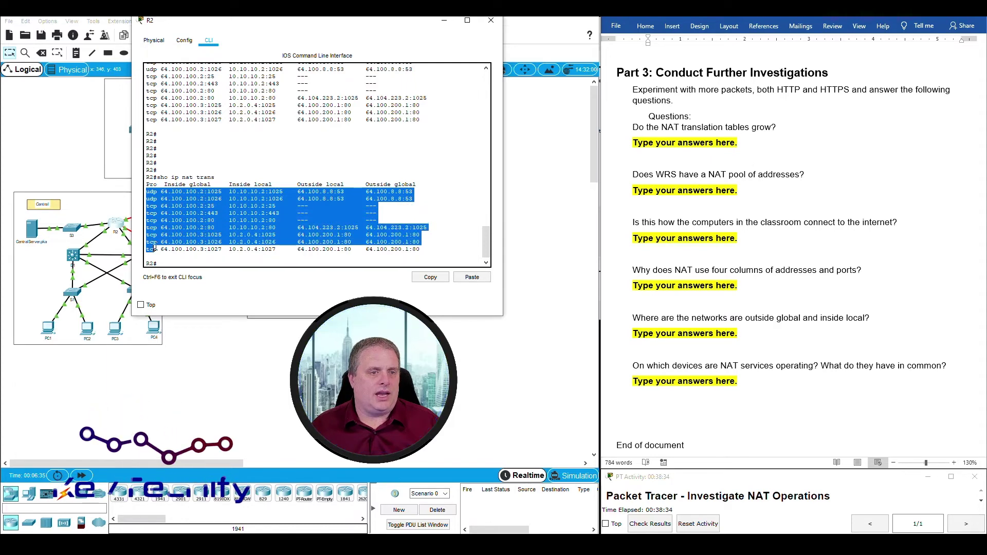
left_click(236, 265)
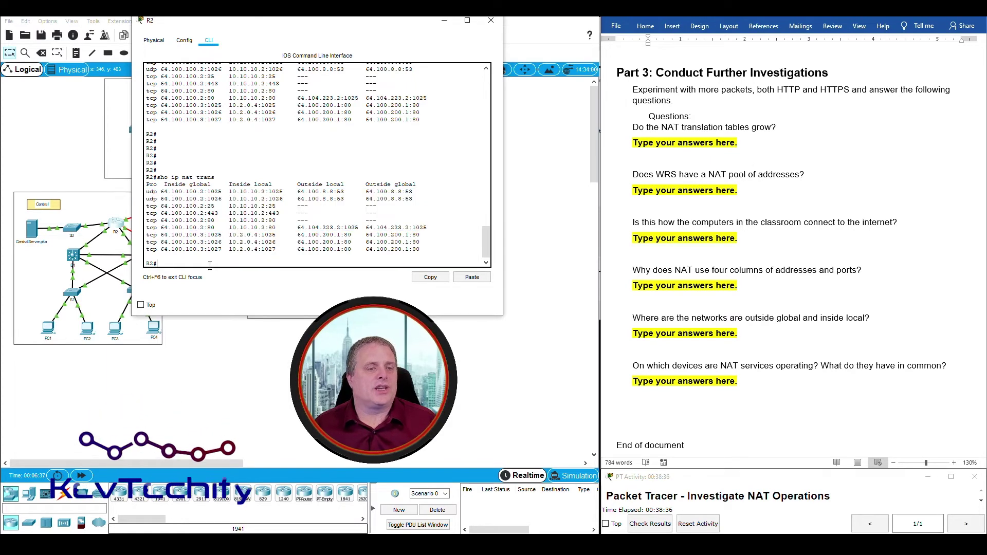
left_click(266, 371)
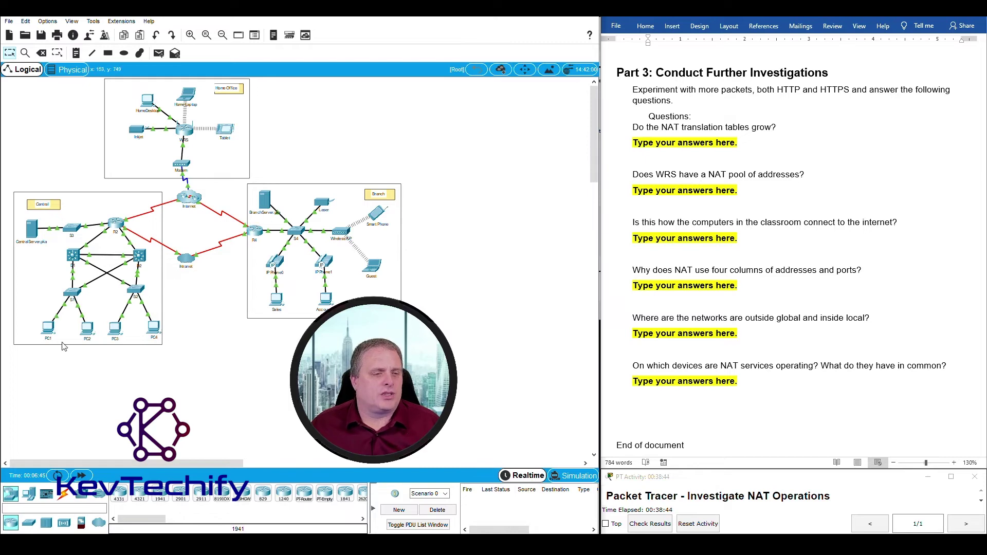
Load branchserver.pka in PC2's web browser.
left_click(87, 332)
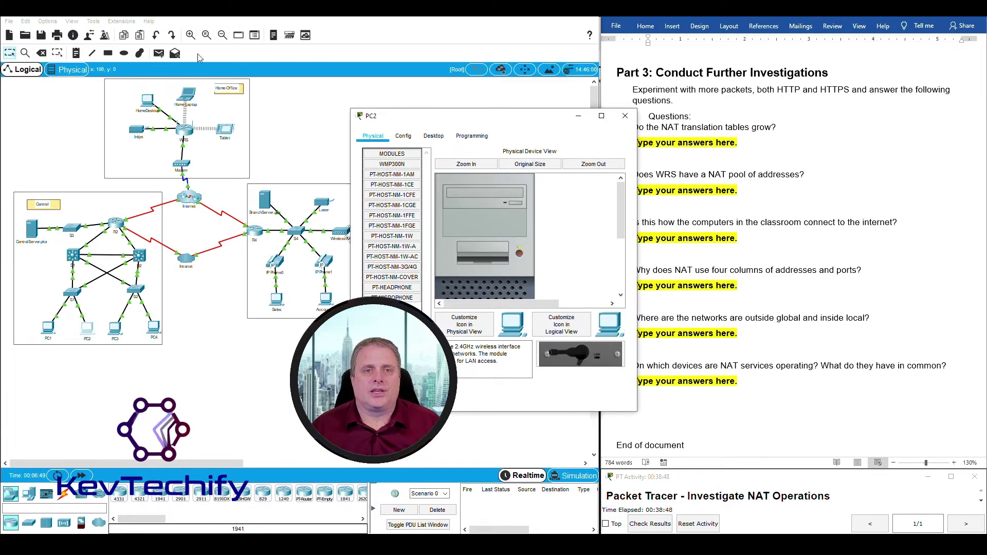
left_click_drag(461, 122, 160, 26)
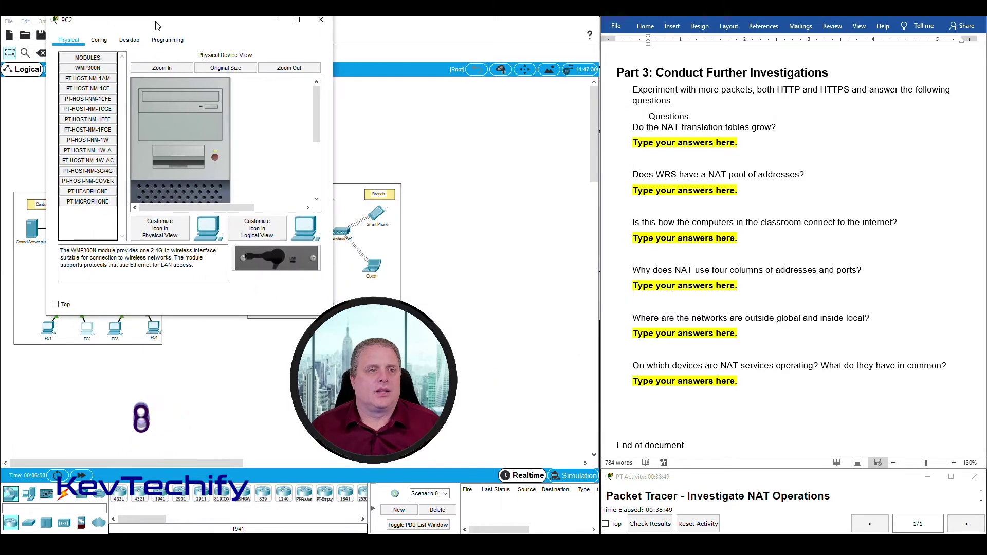
left_click(129, 40)
left_click_drag(334, 91, 404, 88)
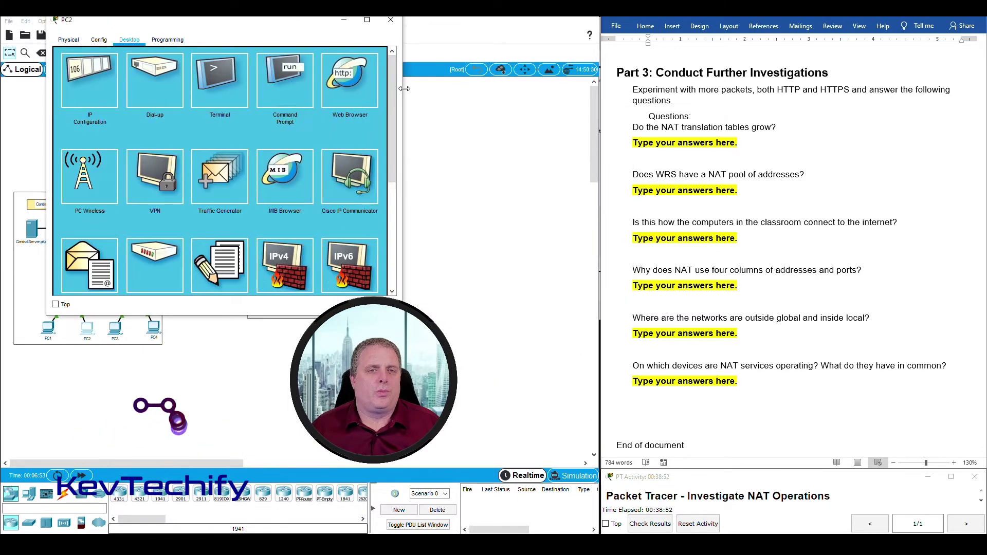
left_click(352, 83)
left_click(212, 70)
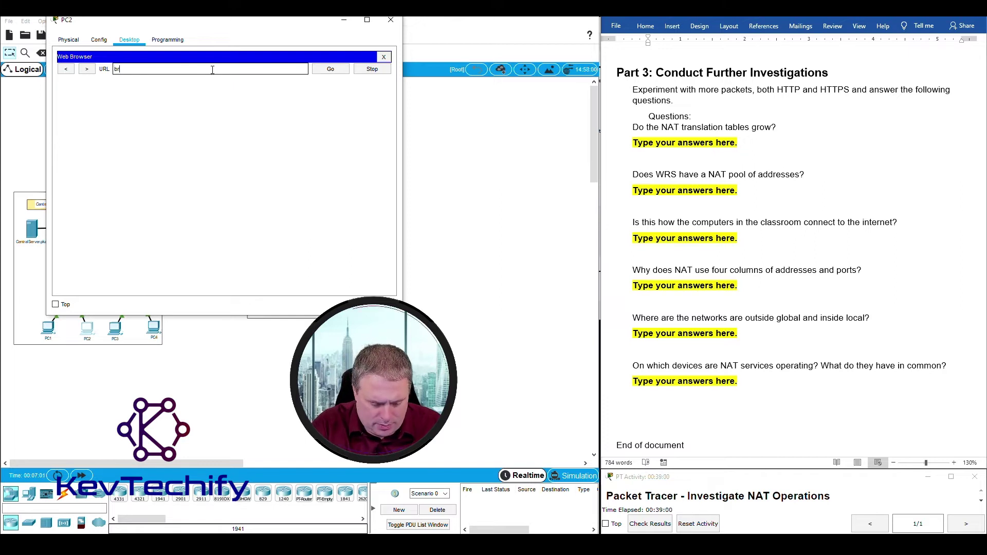
type("branchserver")
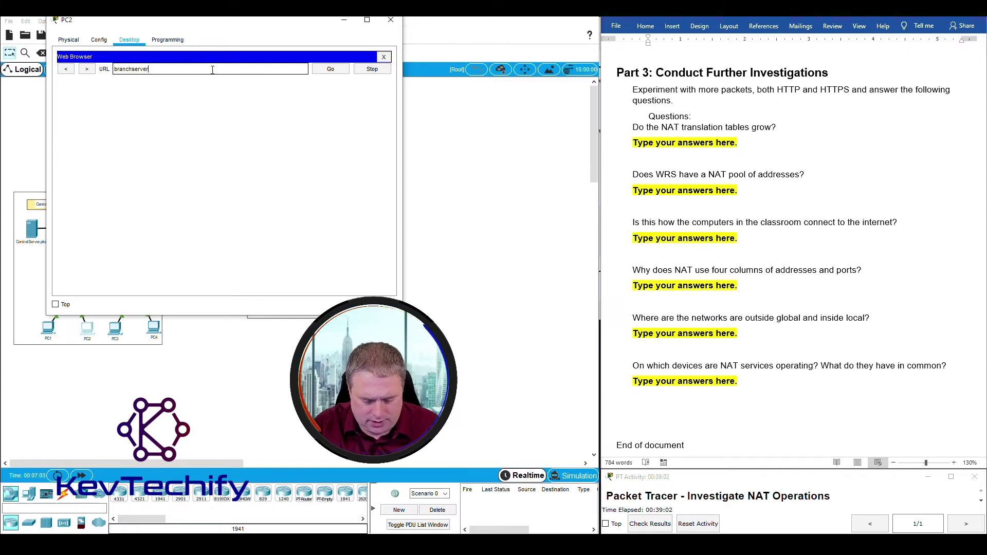
type(".pka")
key("Return")
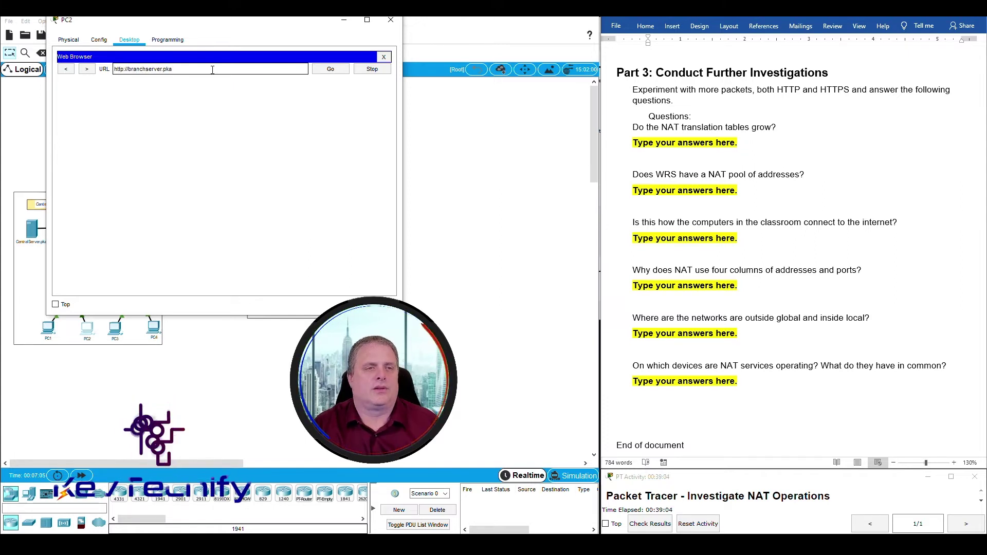
Run "sho ip nat trans" again on R2 to check its translation table after PC2's web request.
left_click_drag(212, 20, 350, 29)
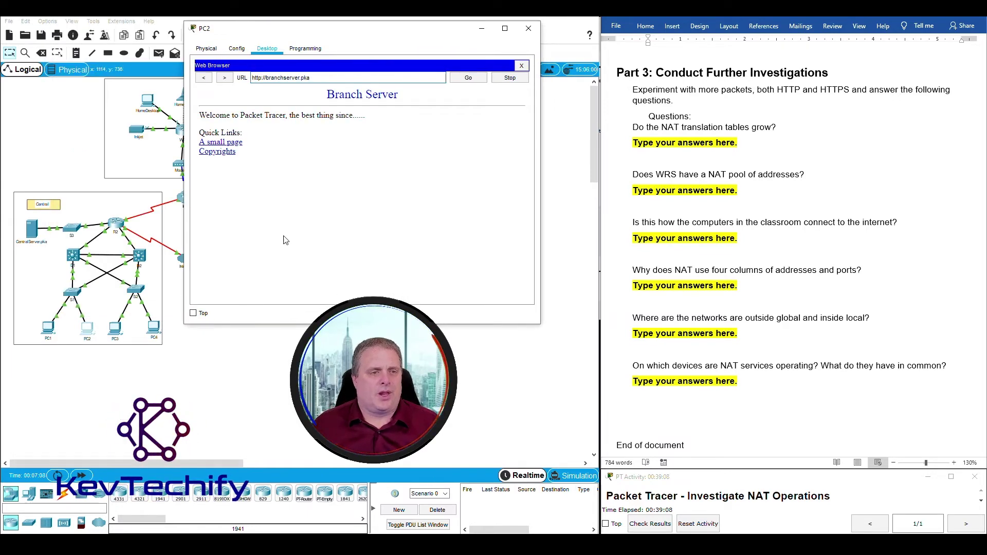
left_click(118, 226)
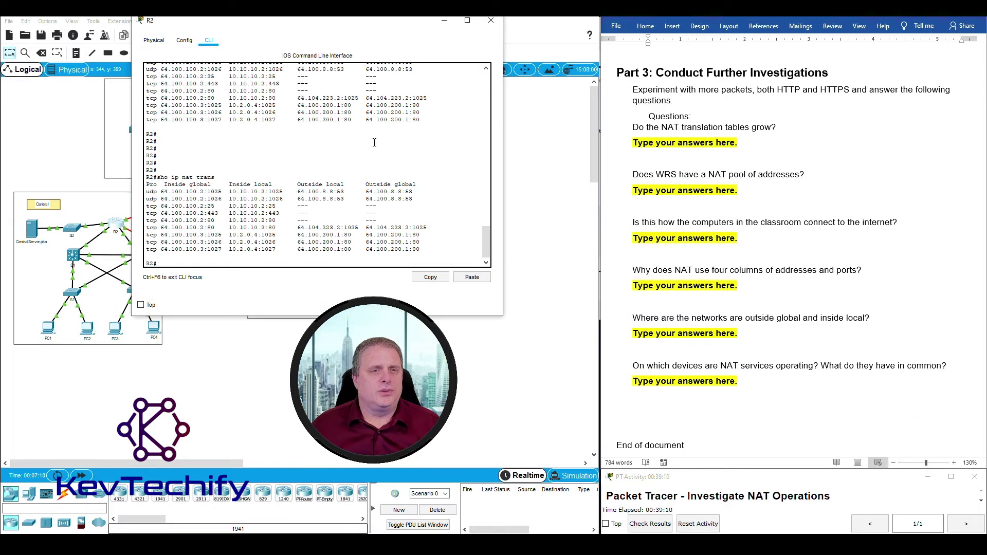
key("Return")
key("Return")
key("Return")
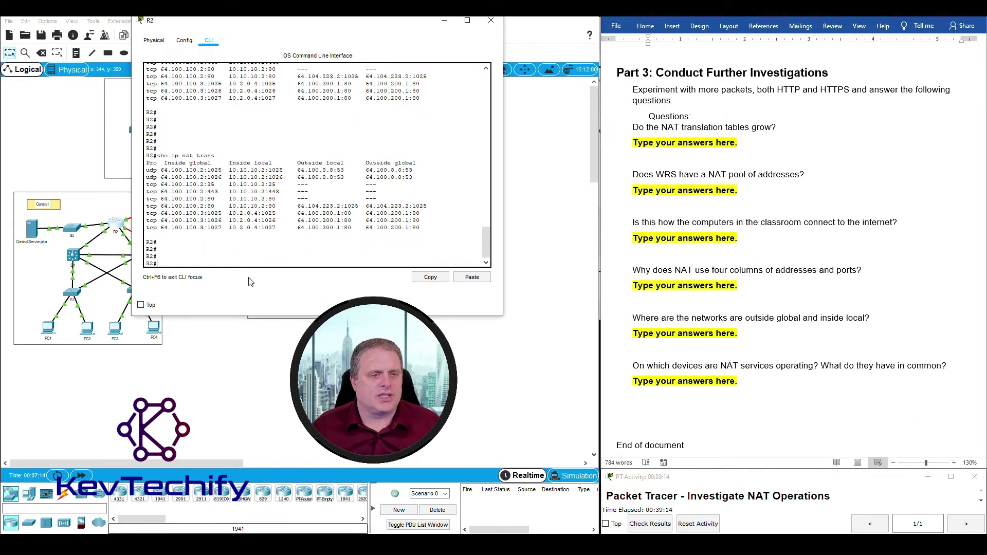
key("Up")
key("Return")
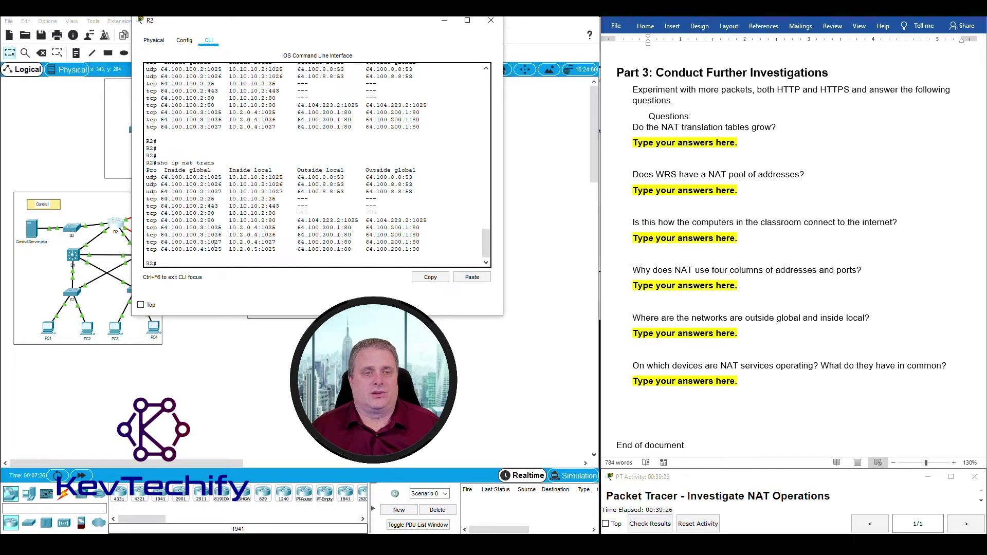
left_click_drag(408, 21, 503, 30)
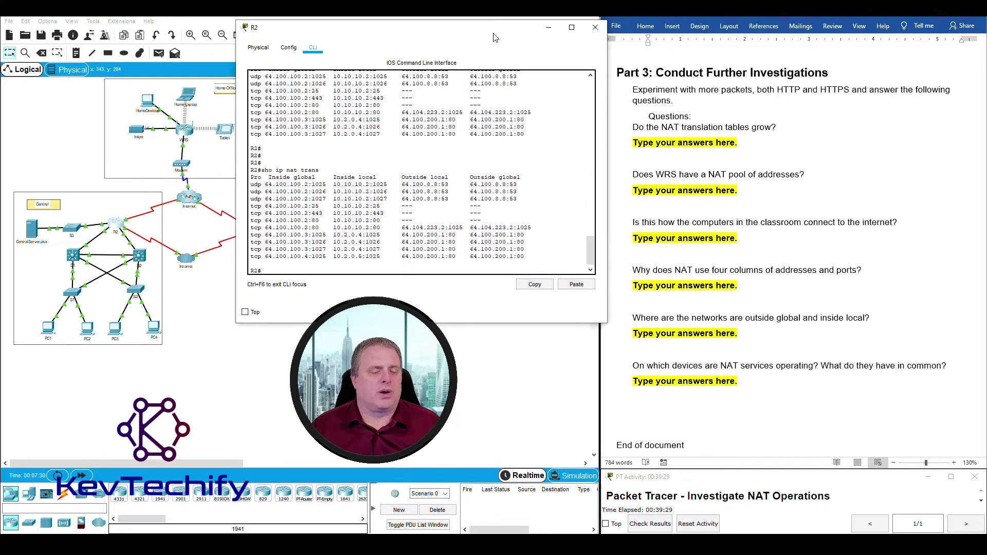
left_click(87, 329)
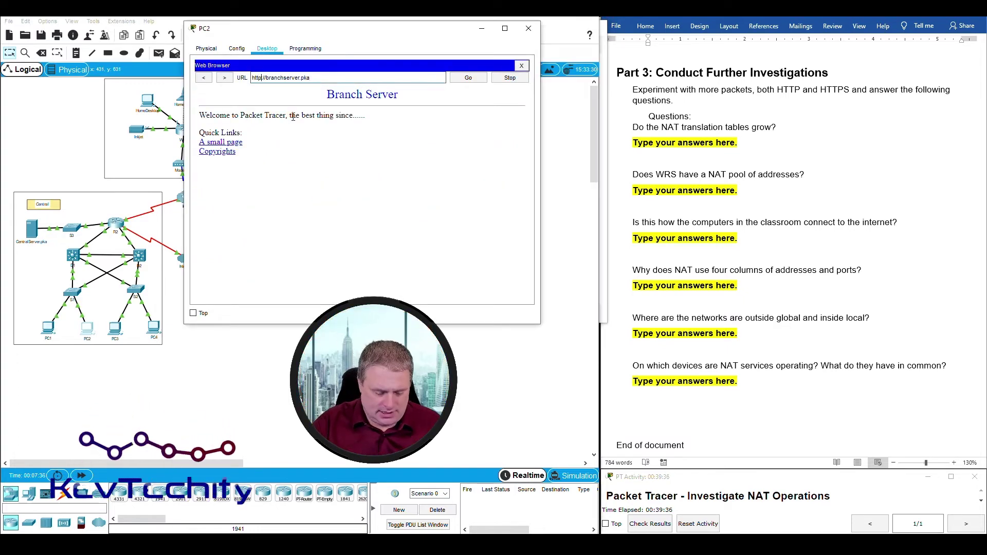
type("s")
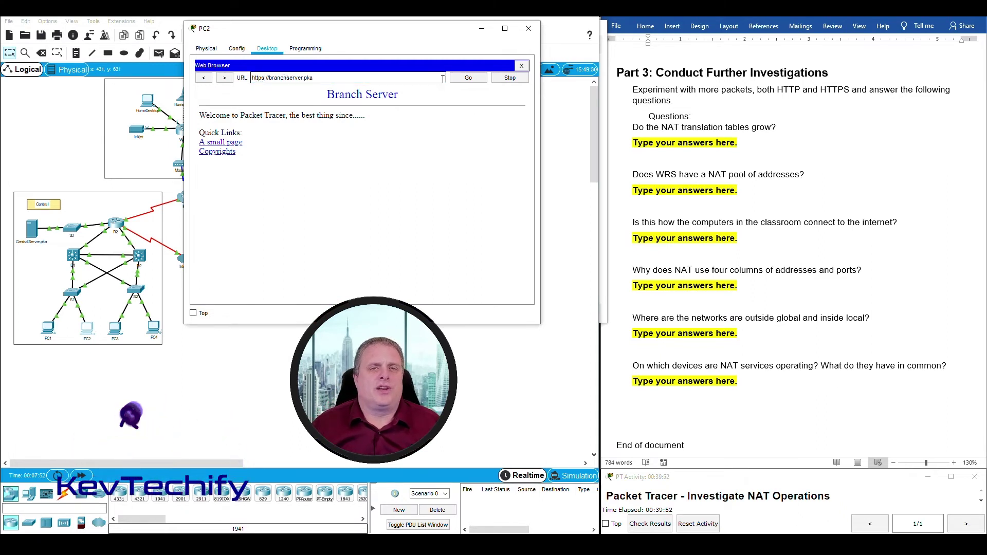
type(":")
left_click(468, 78)
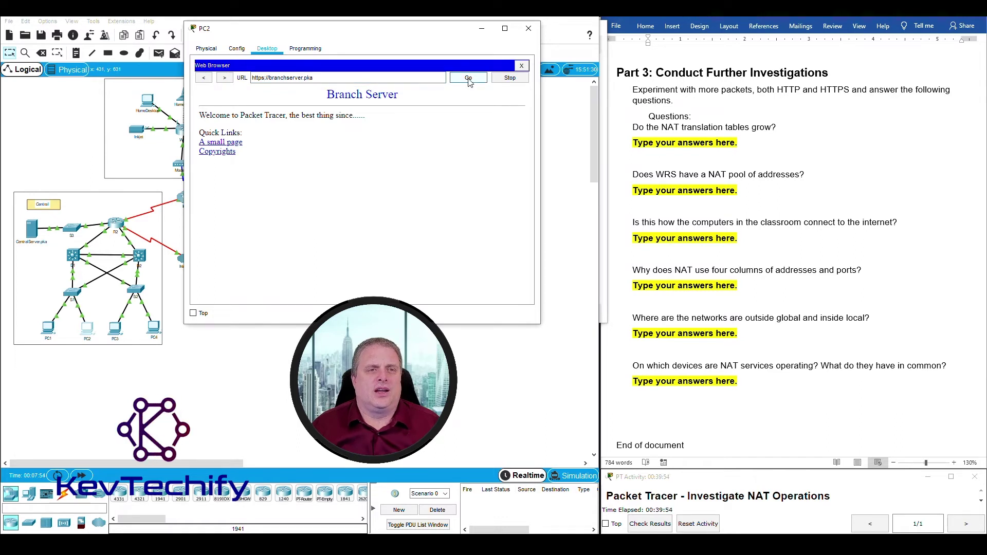
left_click_drag(216, 114, 349, 147)
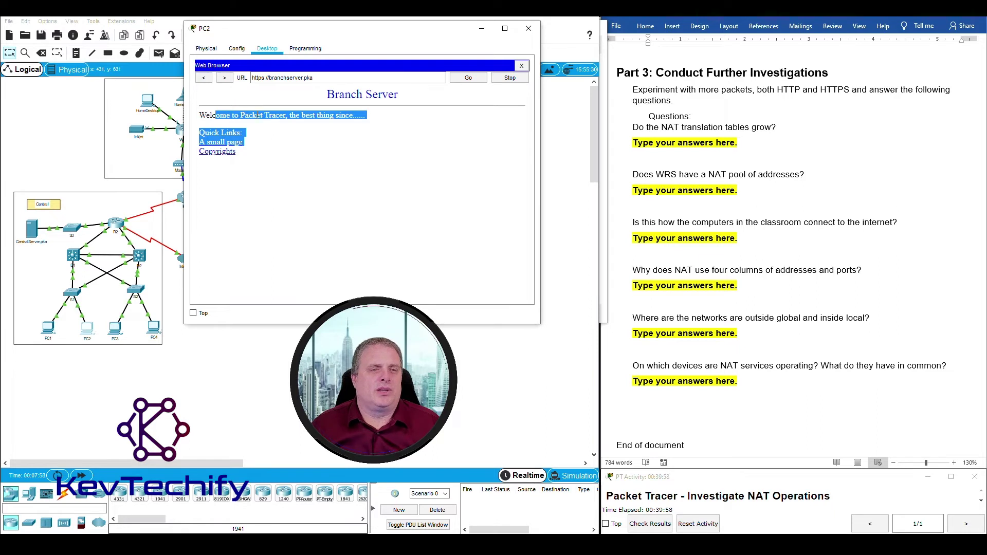
left_click(468, 77)
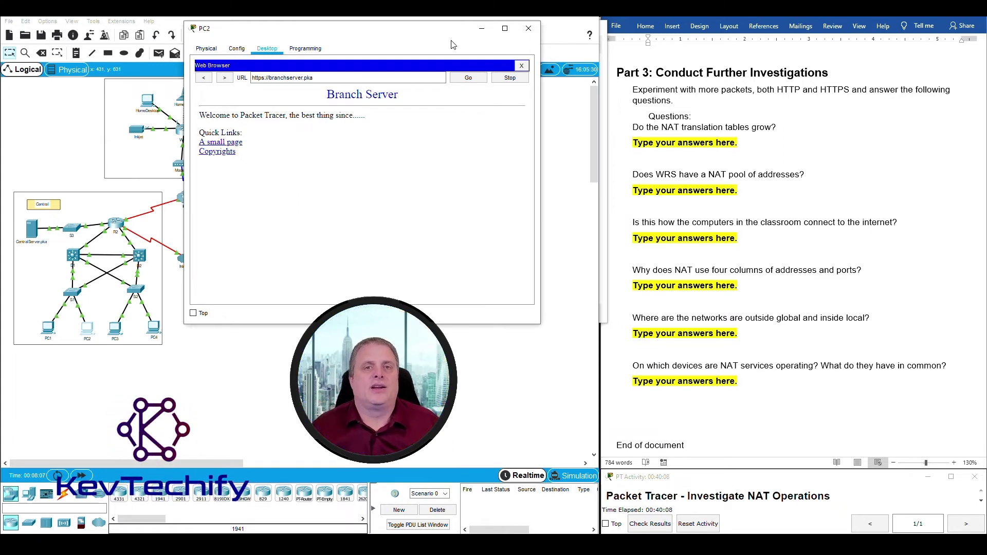
left_click(482, 30)
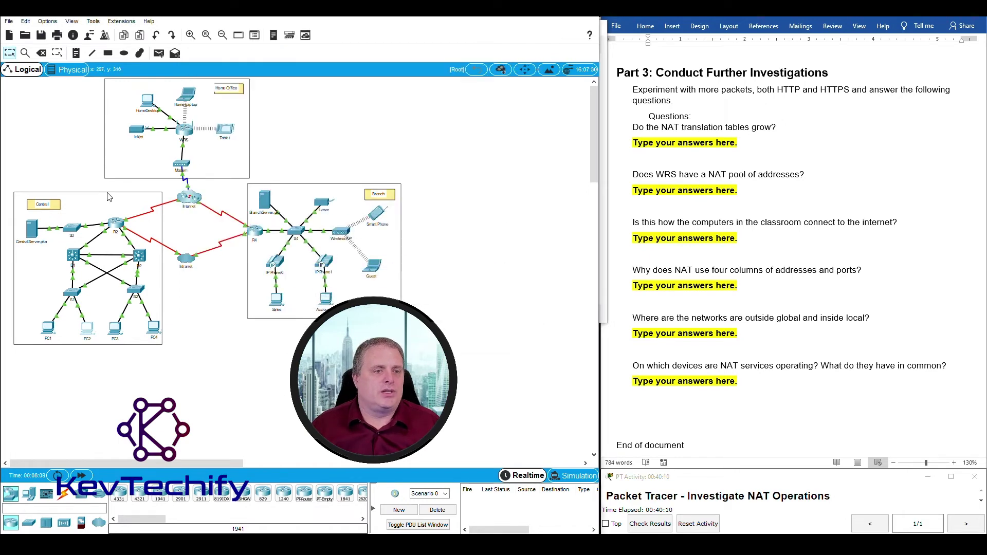
Rerun "sho ip nat trans" in R2's command line to list the translations after PC2's HTTPS request.
left_click(122, 229)
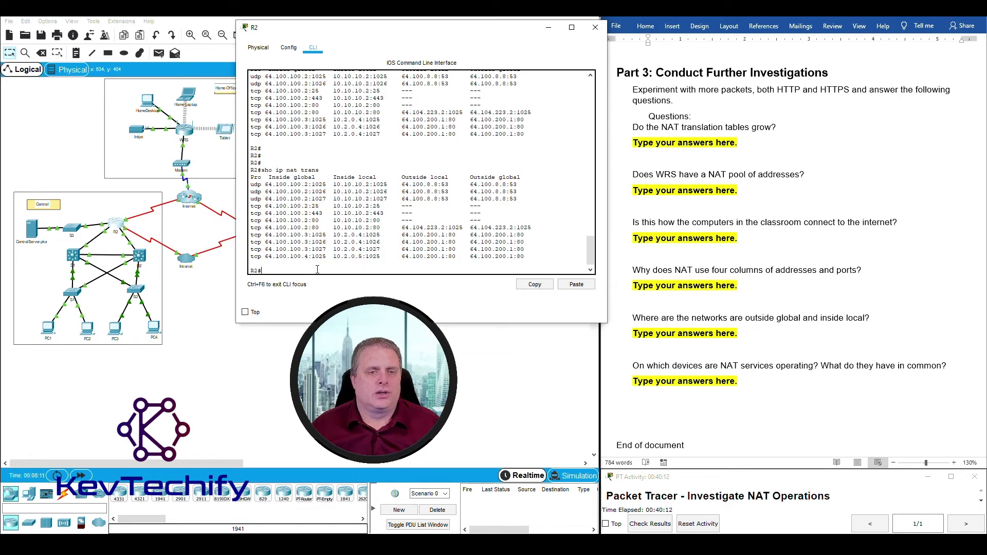
key("Return")
key("Return")
key("Return")
key("Return")
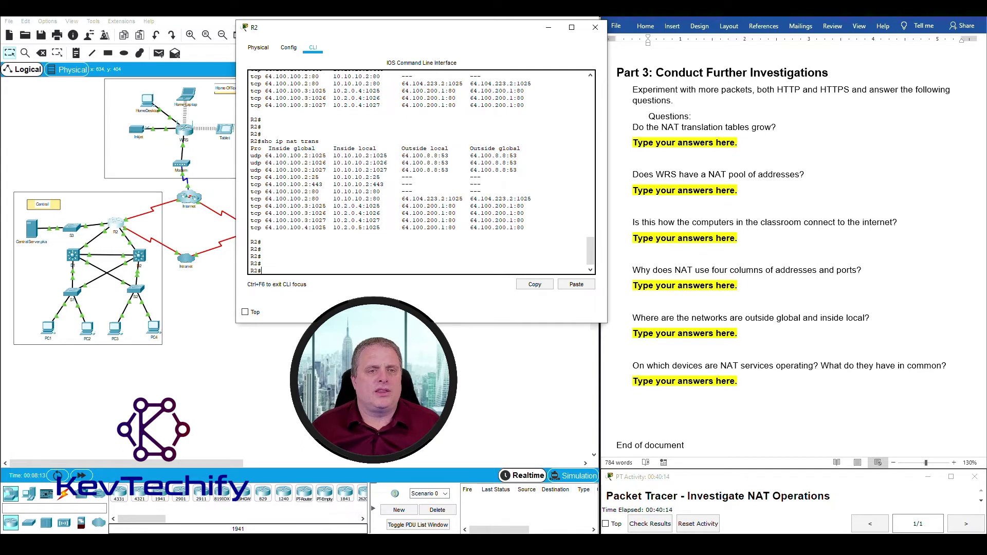
key("Up")
key("Return")
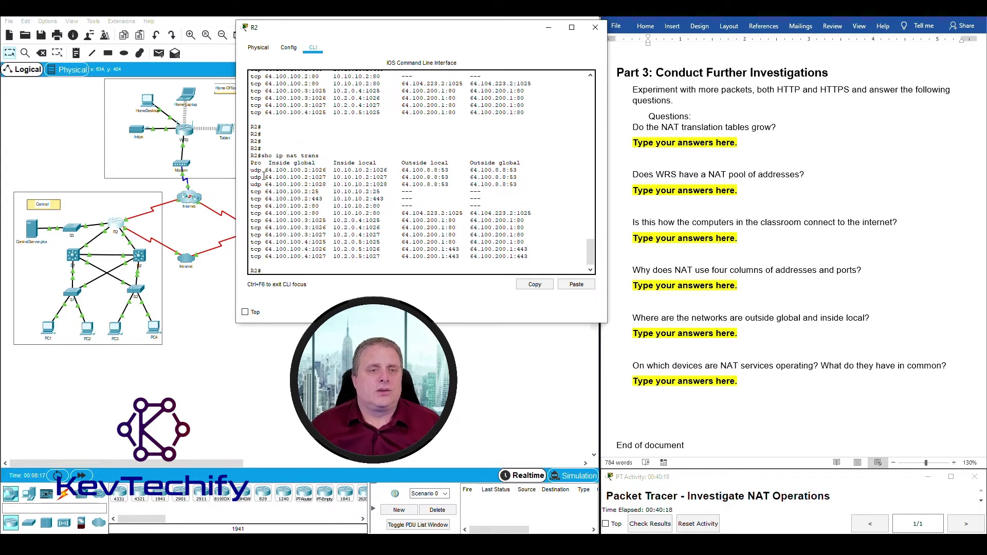
Mark the listed translation lines in R2's output and compare the outside local ports of the HTTPS and HTTP entries.
left_click_drag(252, 170, 259, 256)
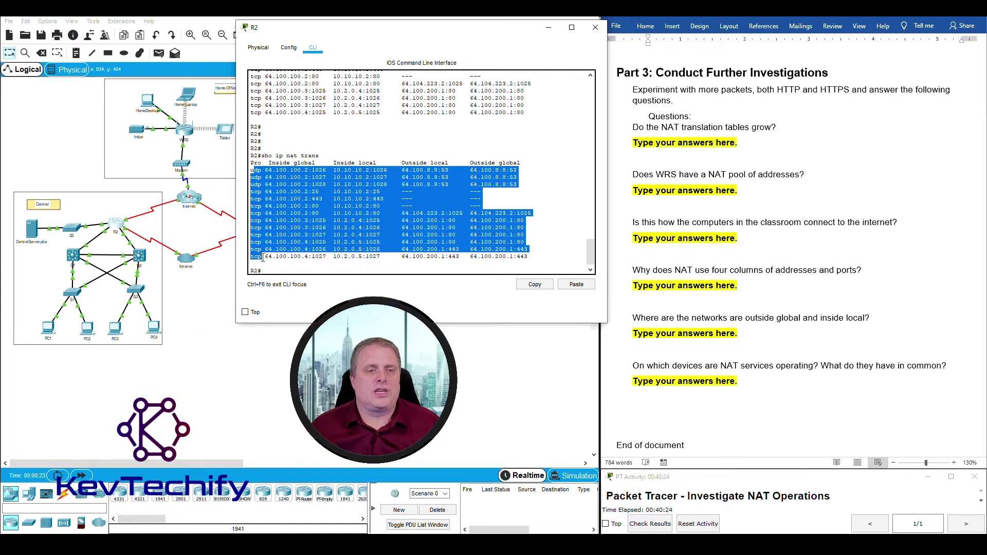
left_click(308, 266)
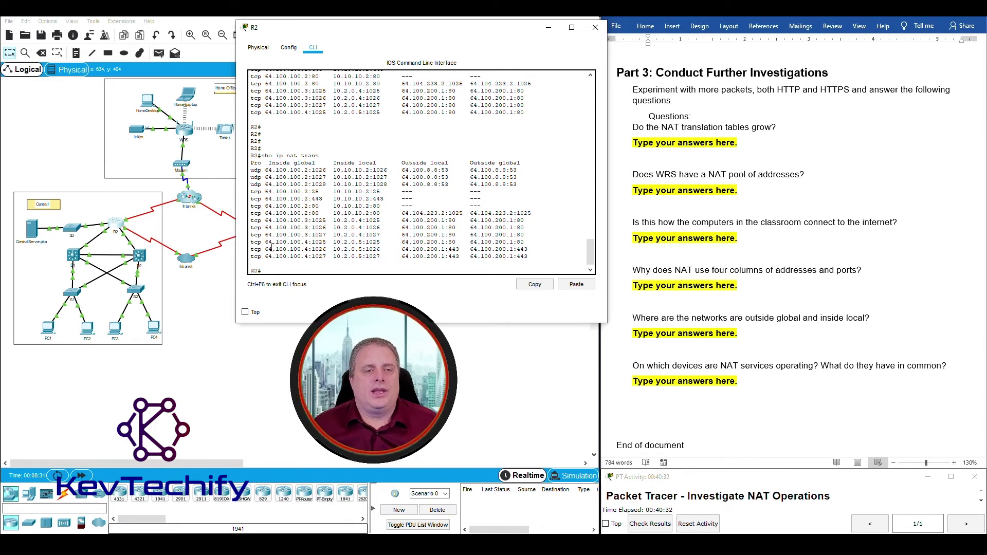
left_click_drag(401, 250, 461, 250)
left_click(451, 252)
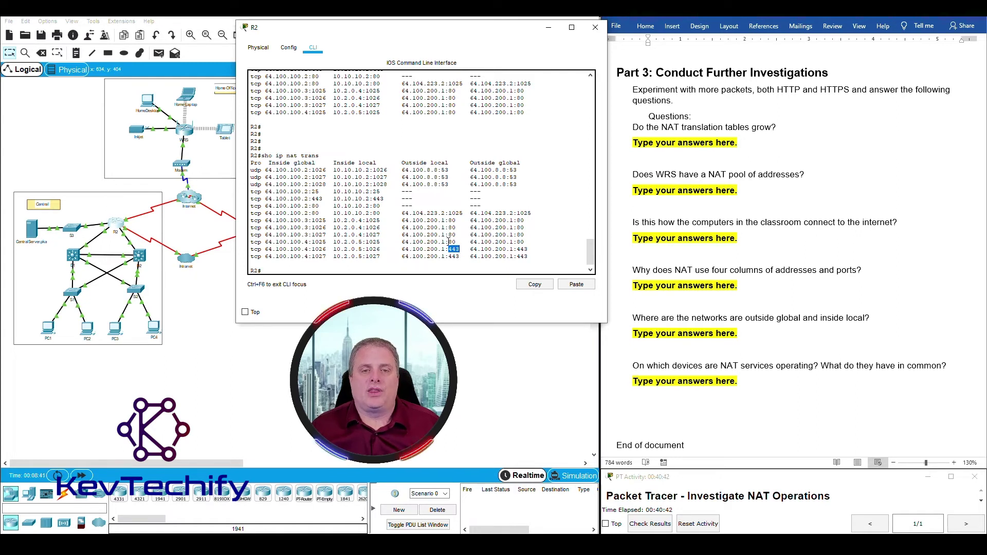
left_click_drag(450, 241, 457, 242)
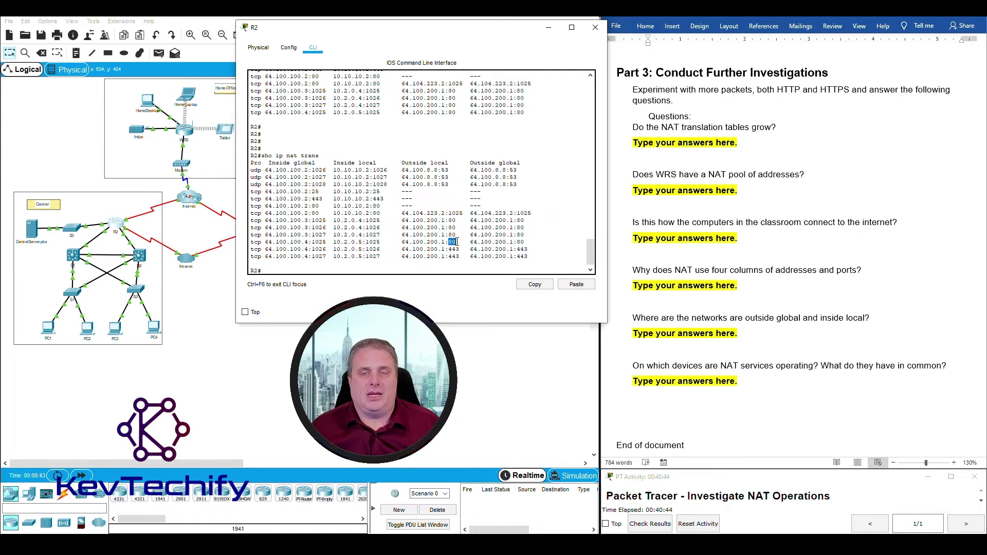
Answer the worksheet question on NAT translation table growth with "Yes. There are additional entries as new conversations are started.".
left_click(670, 139)
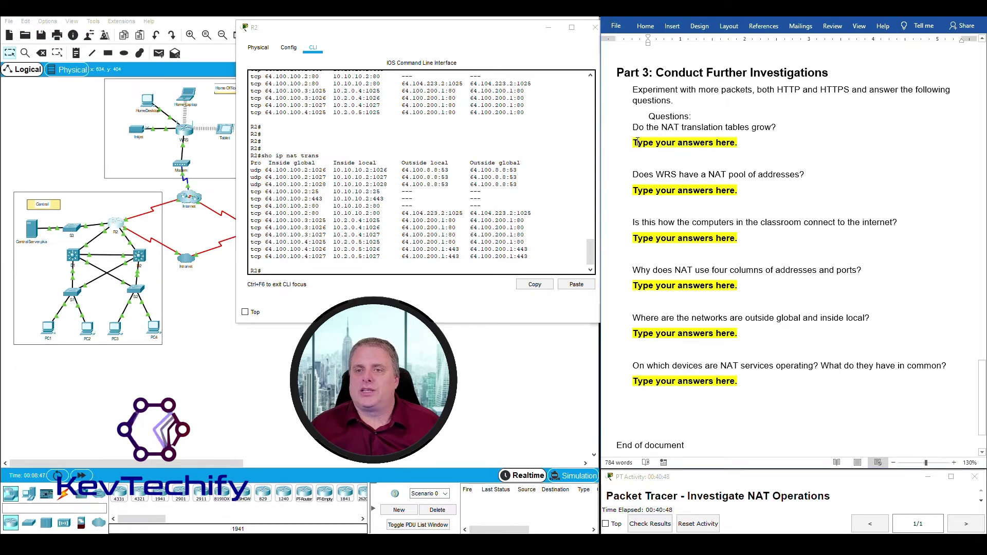
left_click_drag(633, 143, 738, 143)
type("YEs.  Ther")
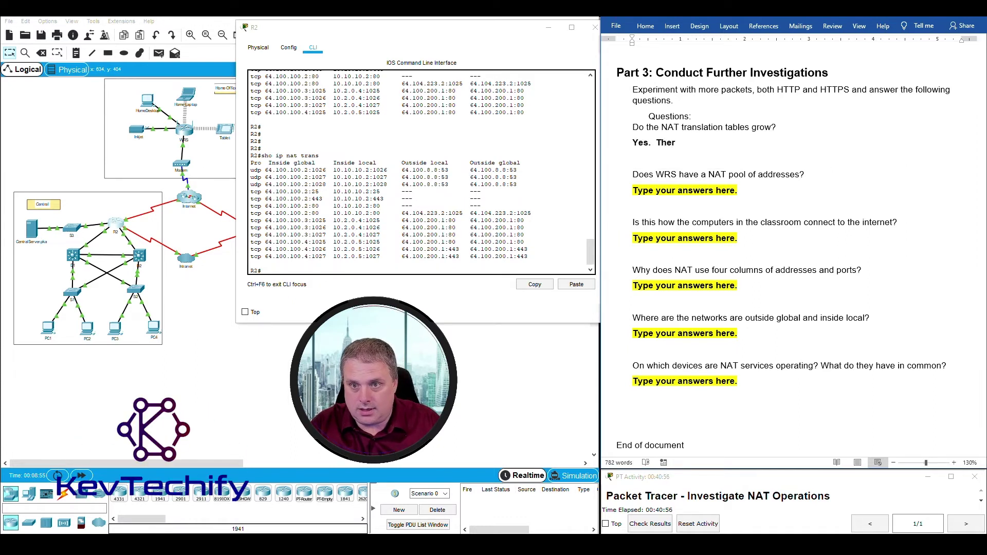
type("e are addi")
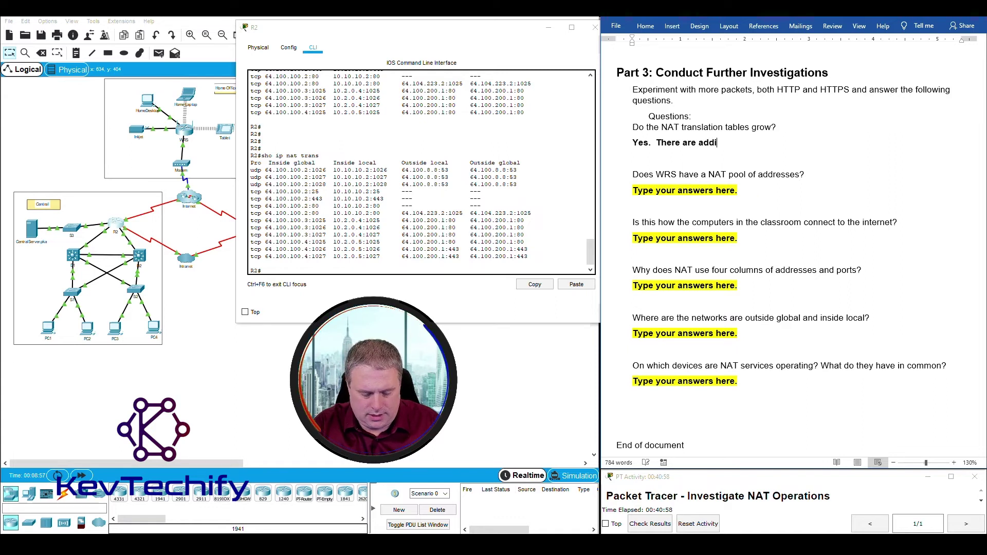
type("tional entries a")
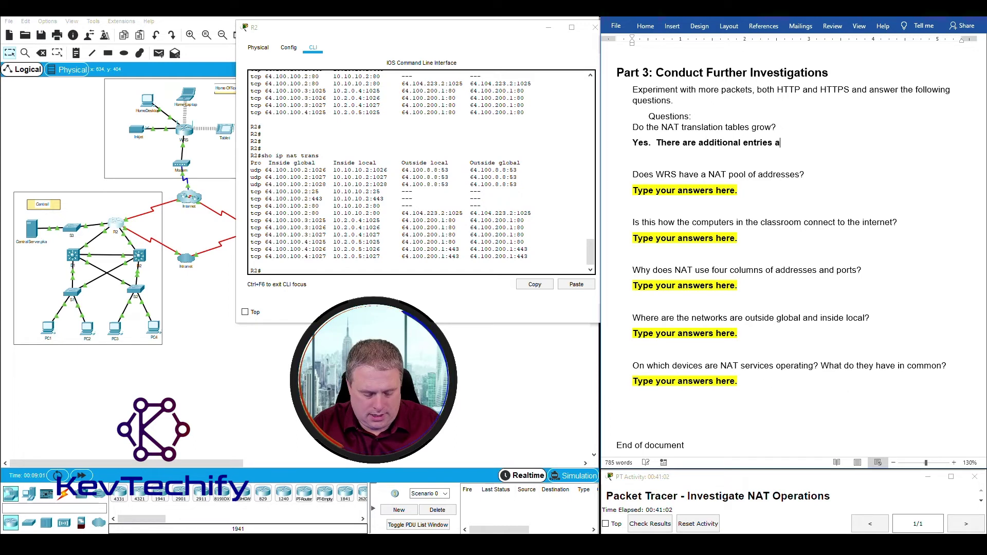
type("s new conver")
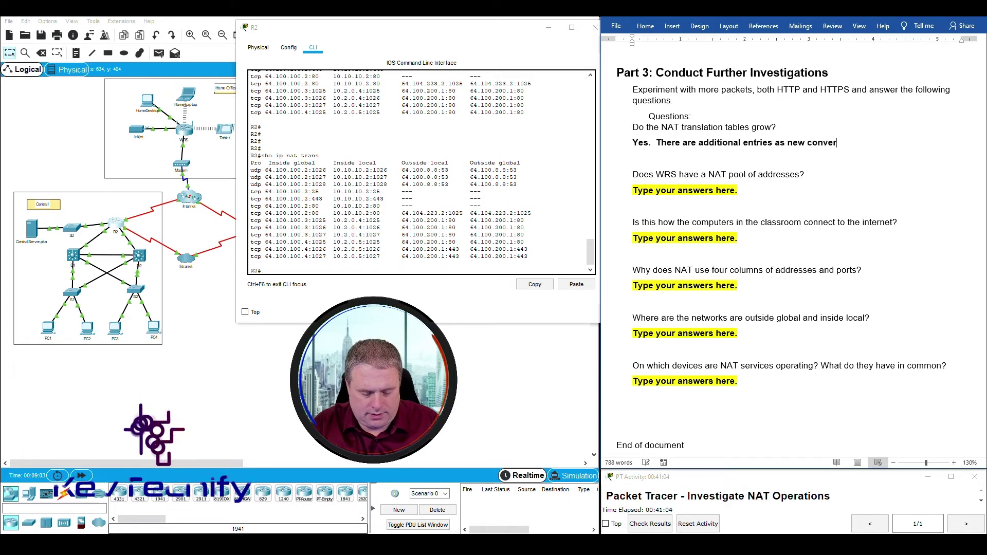
type("sations a")
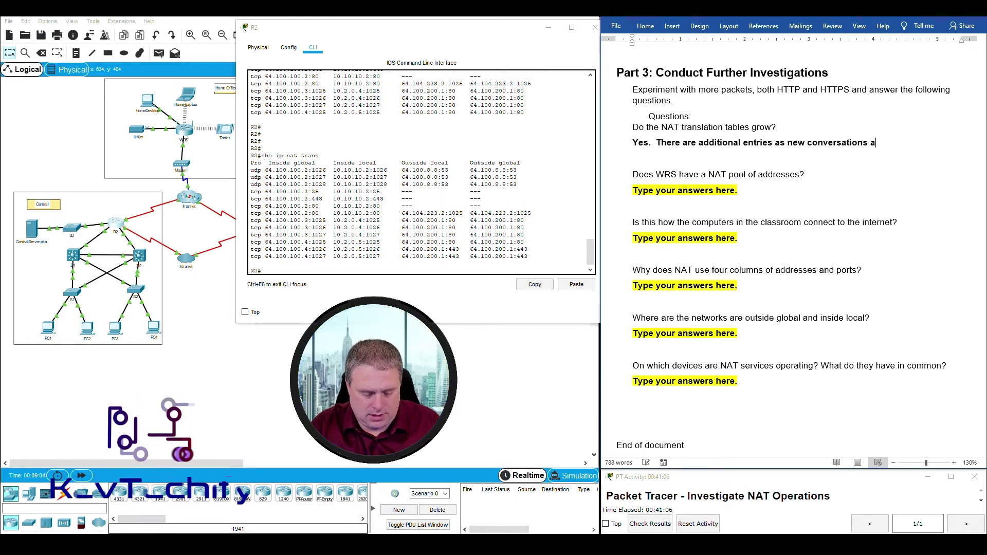
type("re started.")
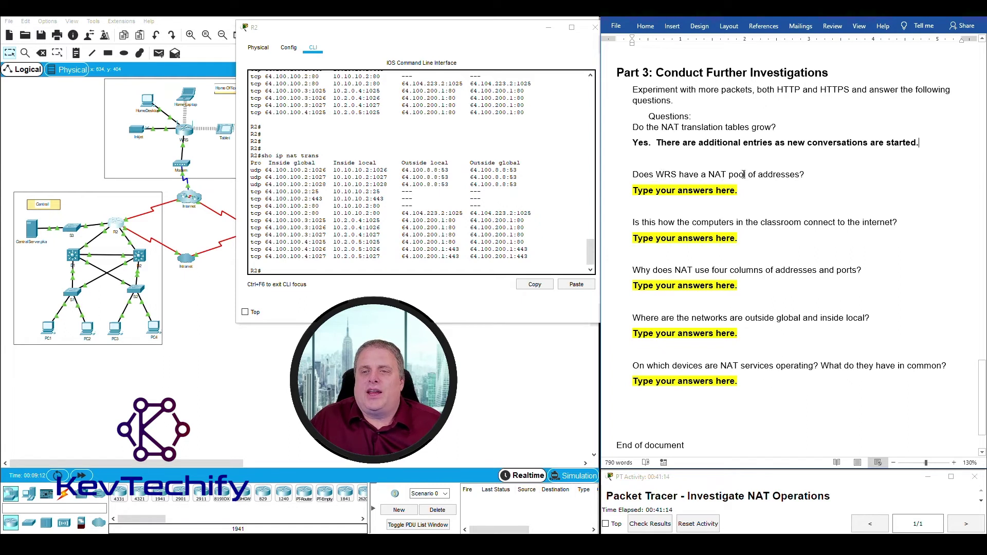
Examine the WRS router's basic setup page in its GUI, including its Internet and network settings, for a NAT address pool.
left_click(552, 31)
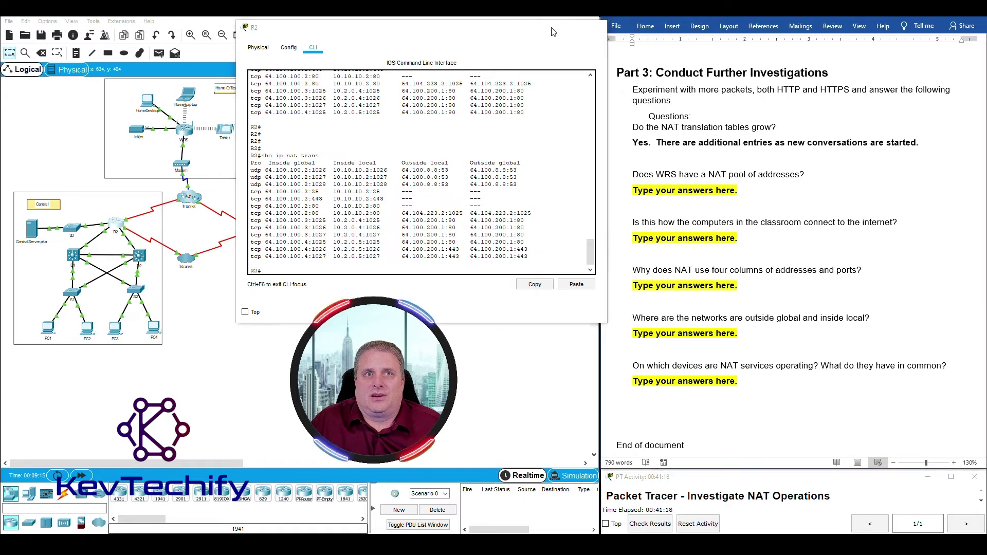
left_click(549, 29)
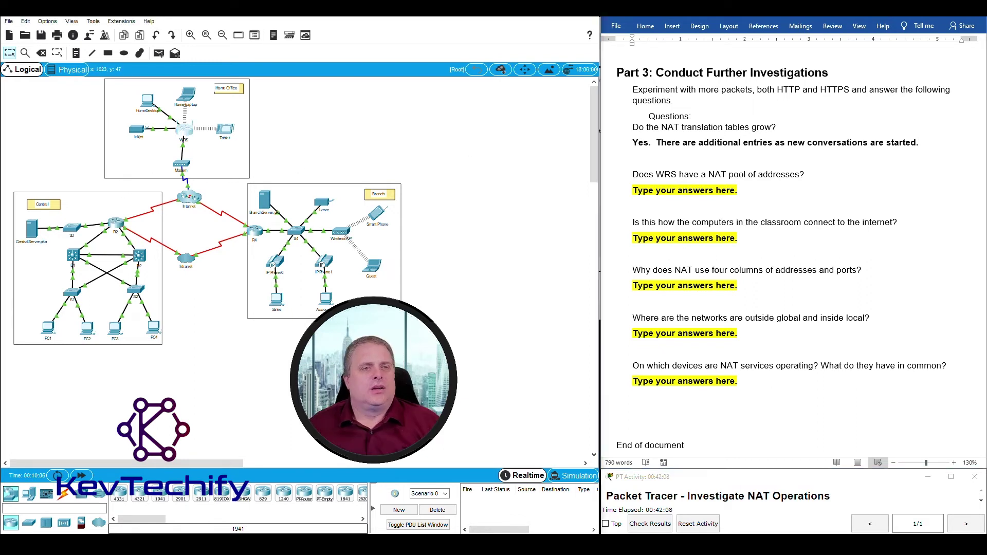
left_click(173, 129)
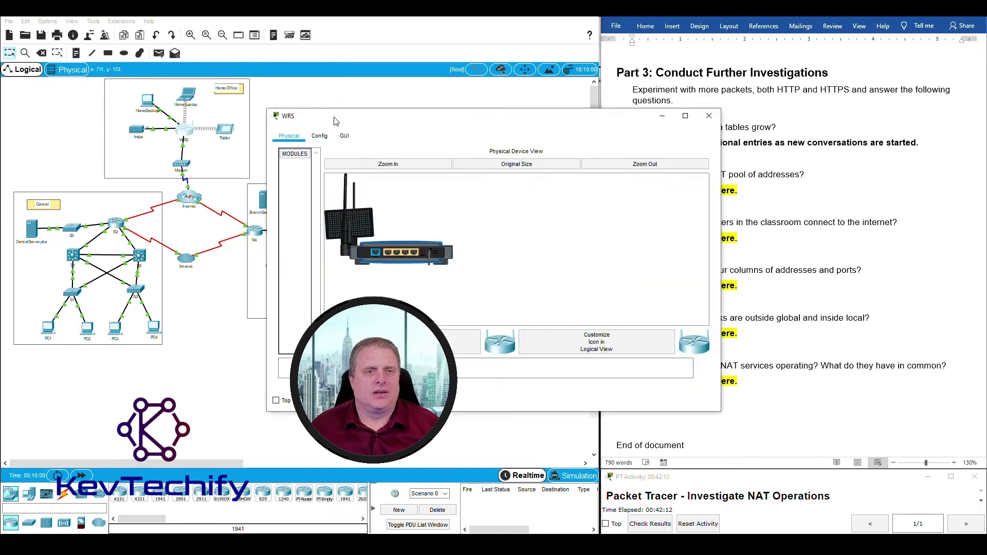
left_click_drag(335, 116, 144, 27)
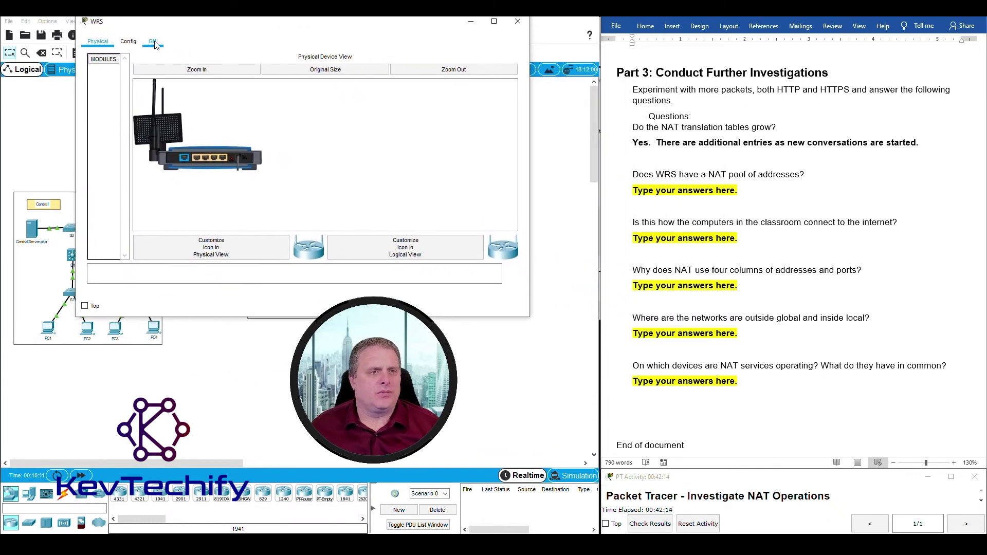
left_click(153, 42)
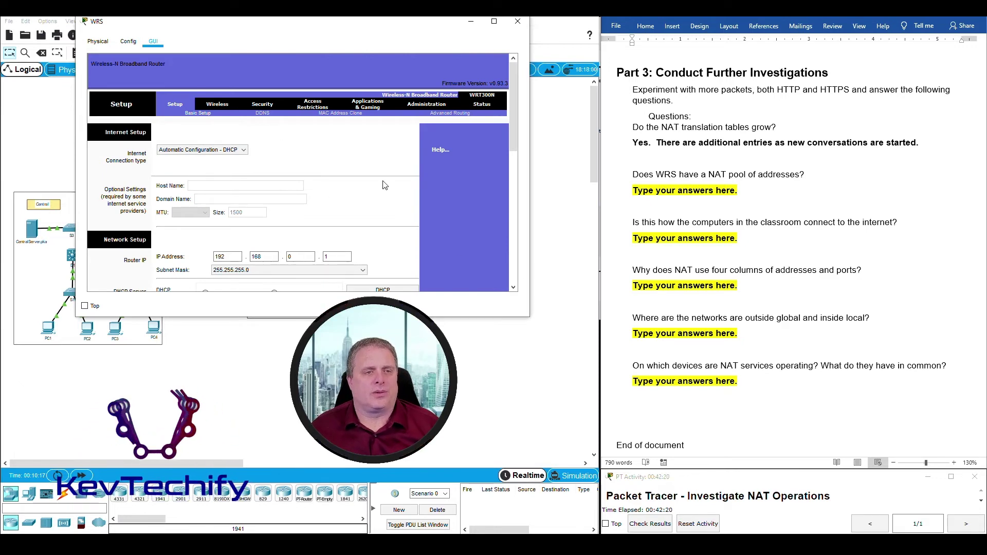
scroll(308, 190, "down", 3)
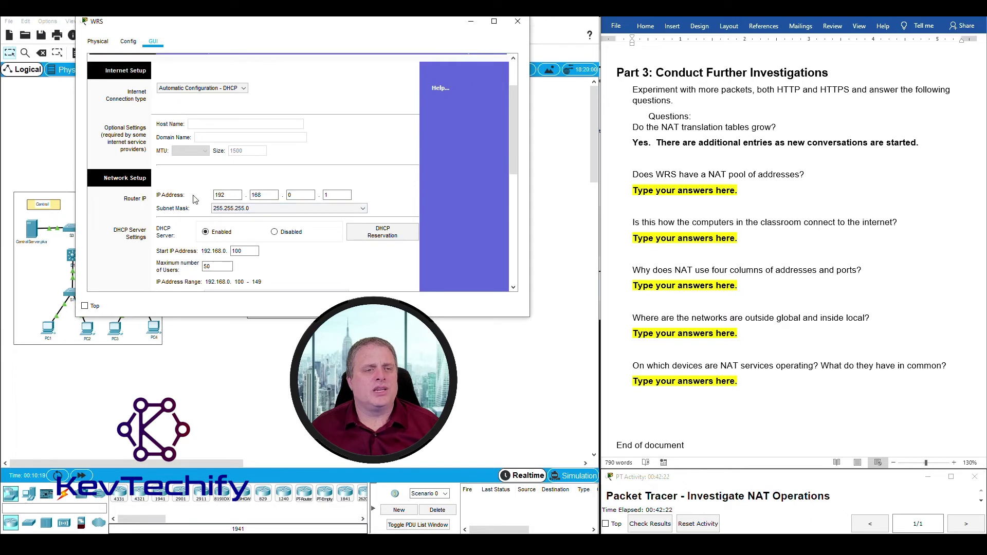
left_click(335, 195)
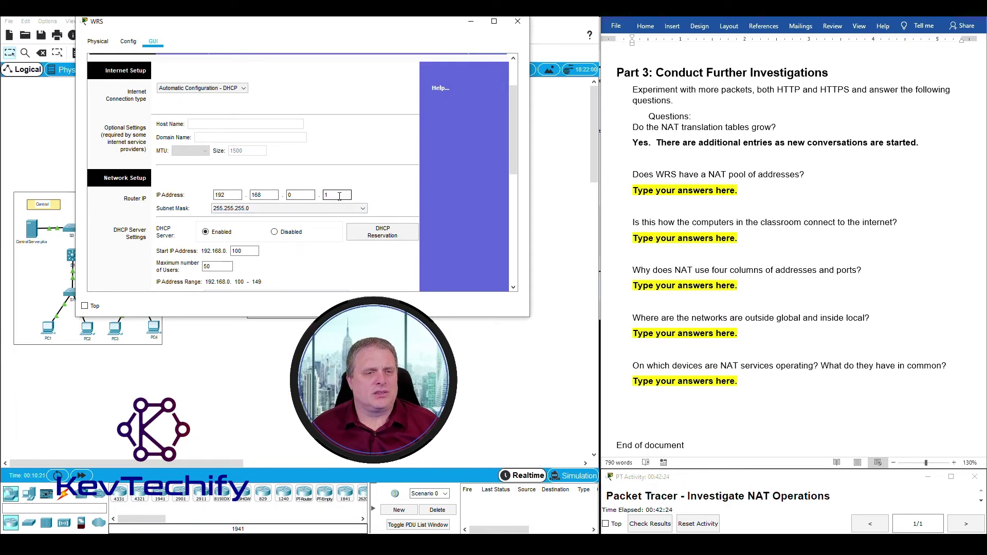
scroll(342, 198, "down", 3)
scroll(342, 197, "down", 2)
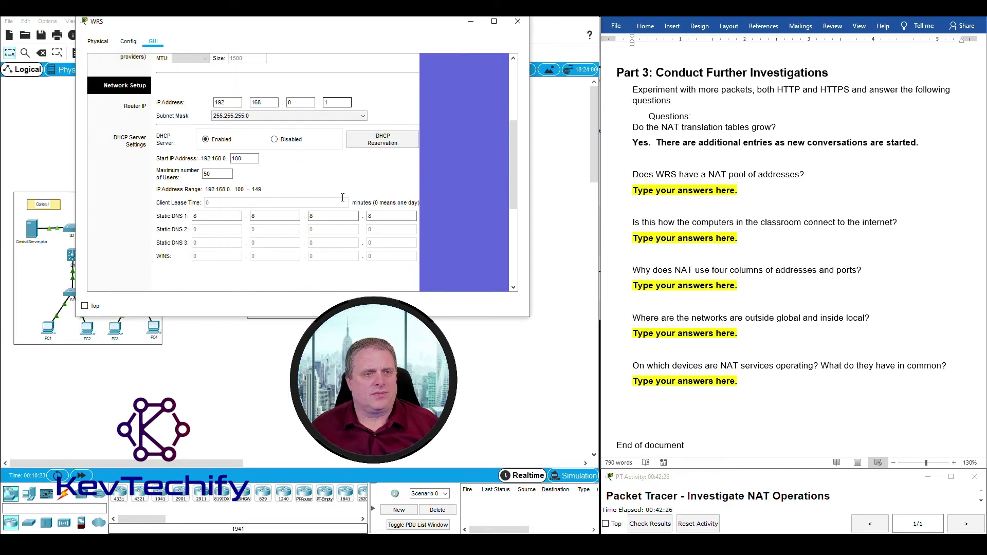
scroll(342, 198, "up", 6)
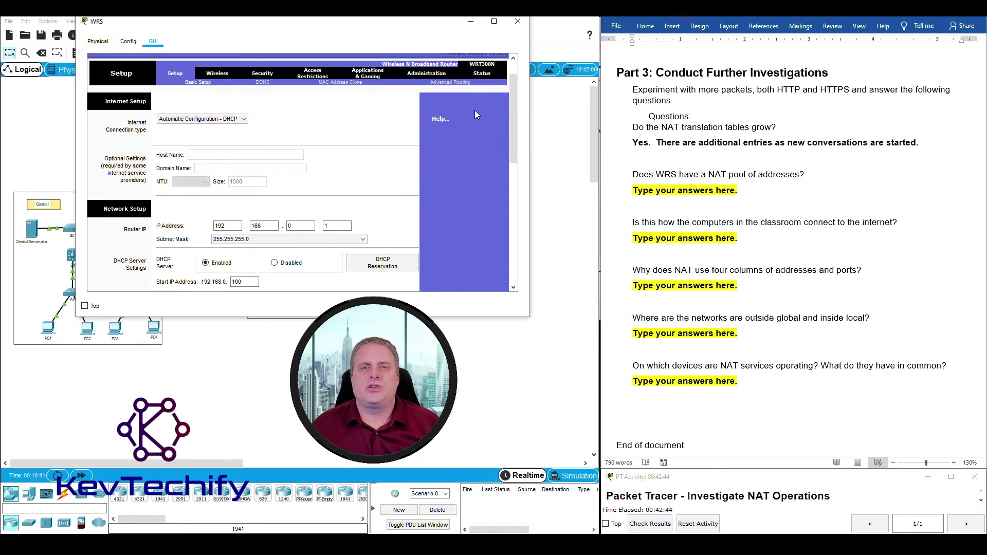
left_click(471, 23)
Answer the worksheet question on WRS's NAT pool with "No, it uses the same IP Address for all devices.".
left_click(717, 177)
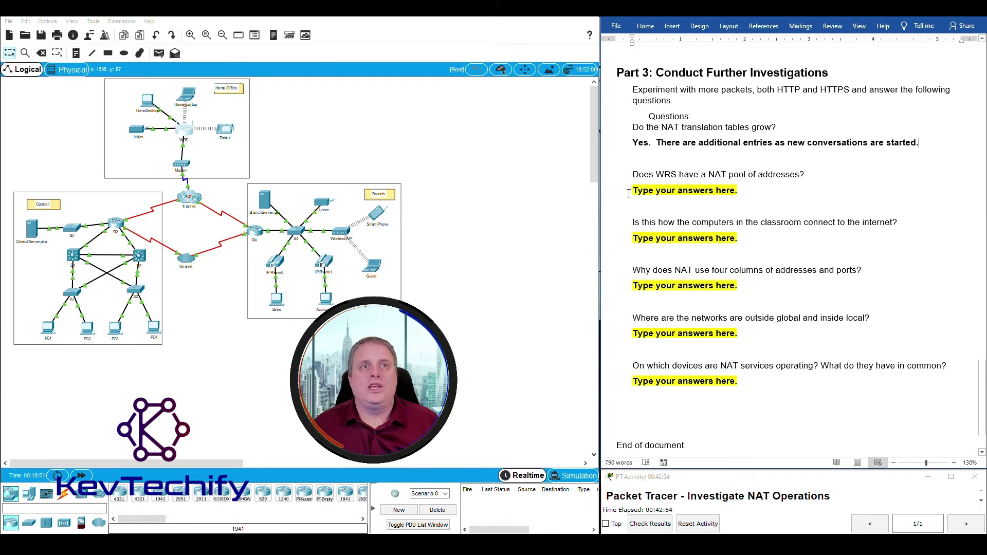
left_click_drag(631, 191, 740, 208)
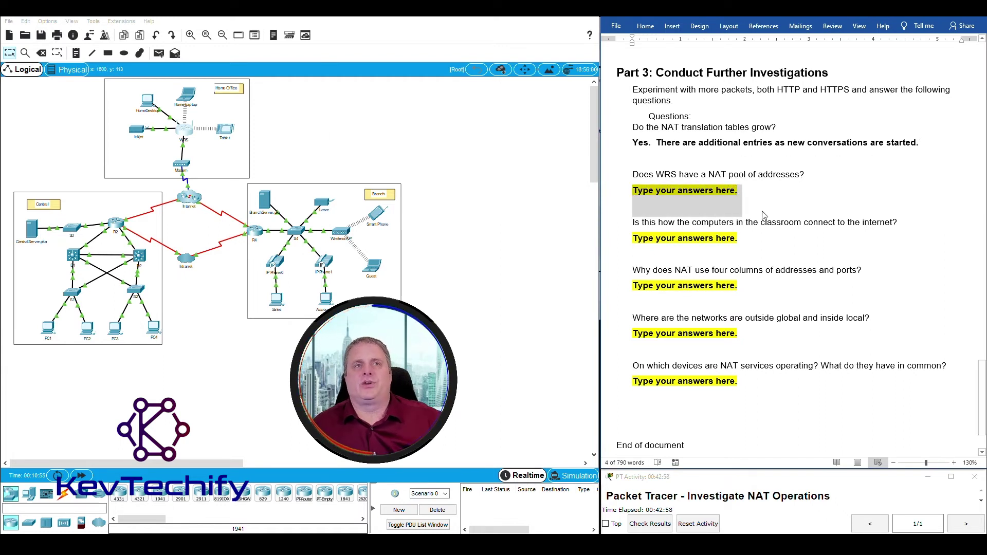
type("No")
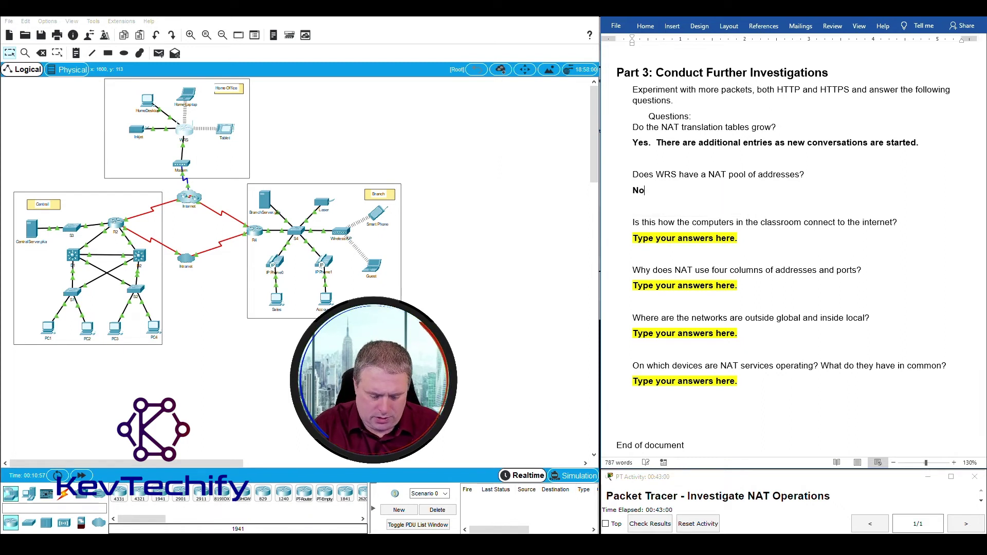
type(", it ")
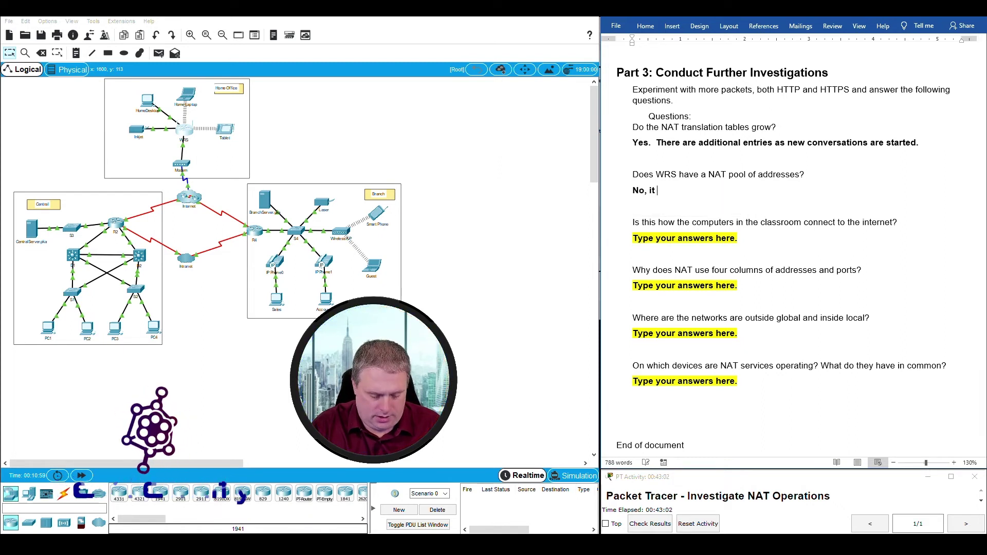
type("uses the ")
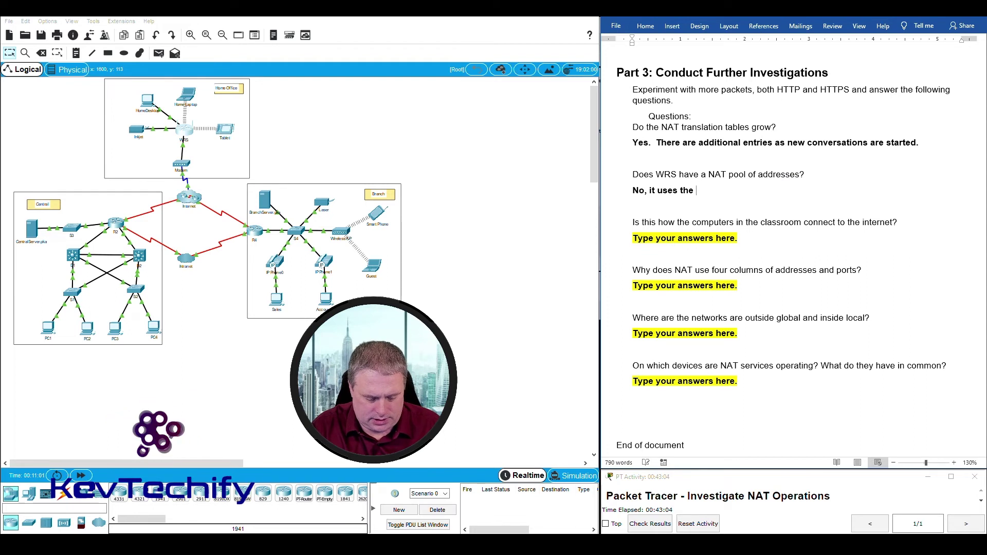
type("same IP Address for all devices.")
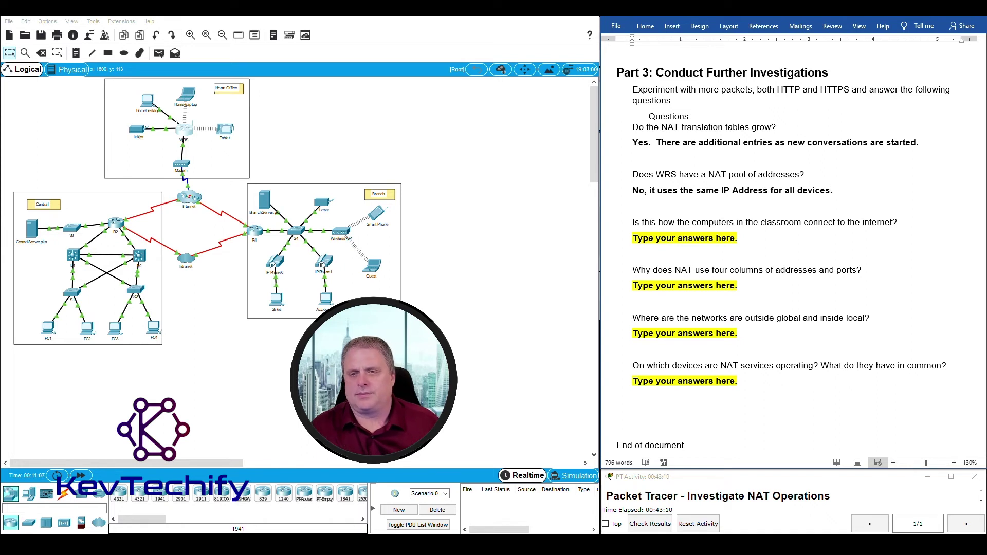
Answer the worksheet question on how classroom computers connect to the internet with "It depends on infrastructure.".
scroll(678, 235, "down", 1)
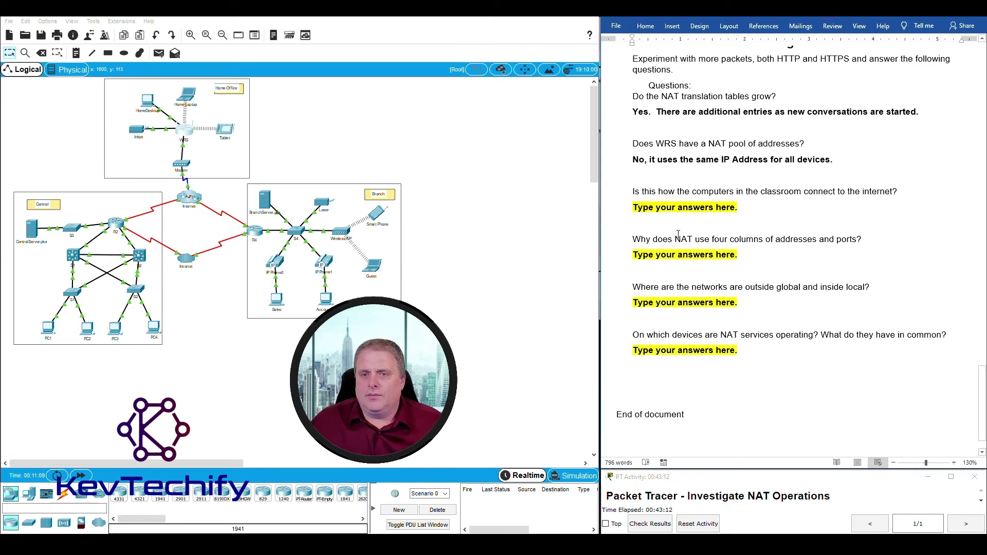
left_click_drag(633, 192, 895, 188)
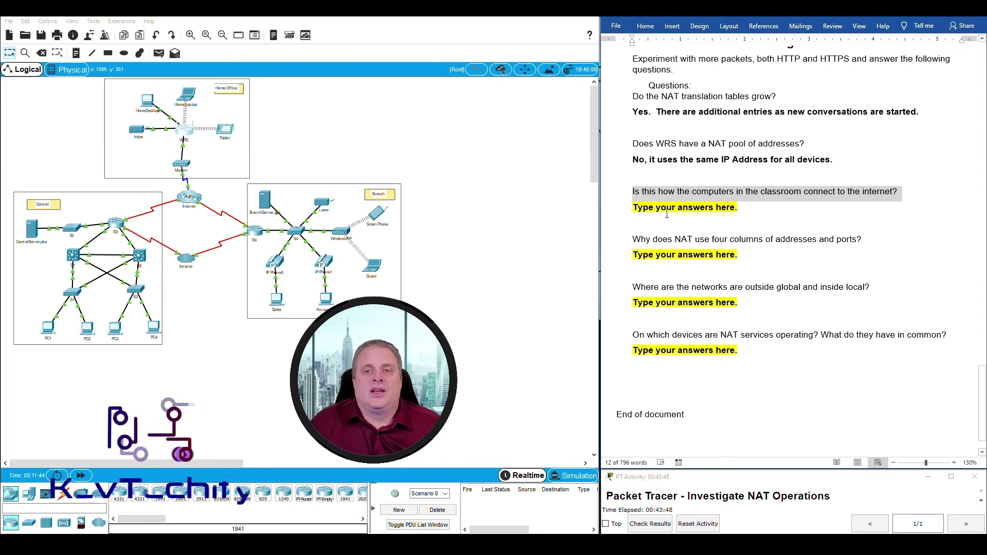
left_click(637, 208)
left_click_drag(638, 208, 773, 208)
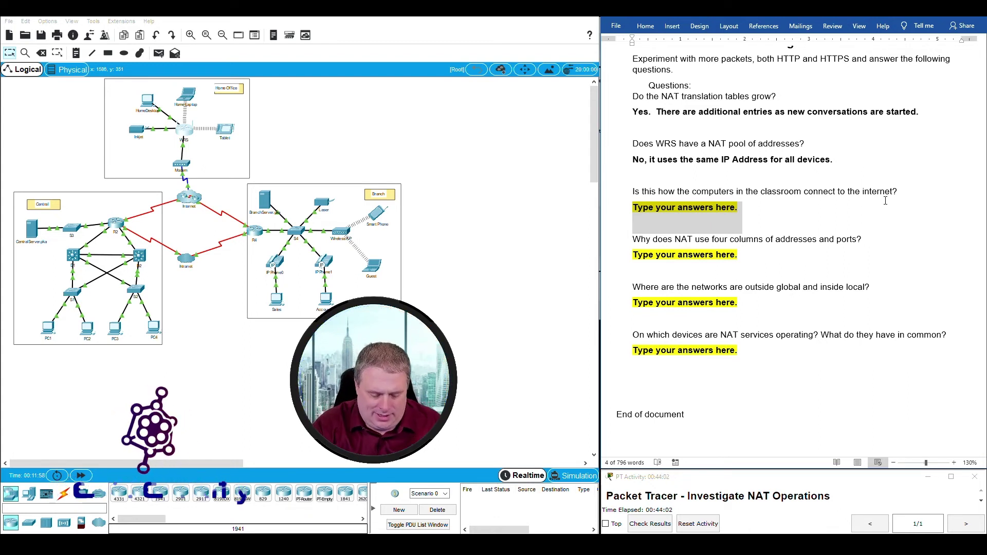
type("It dep")
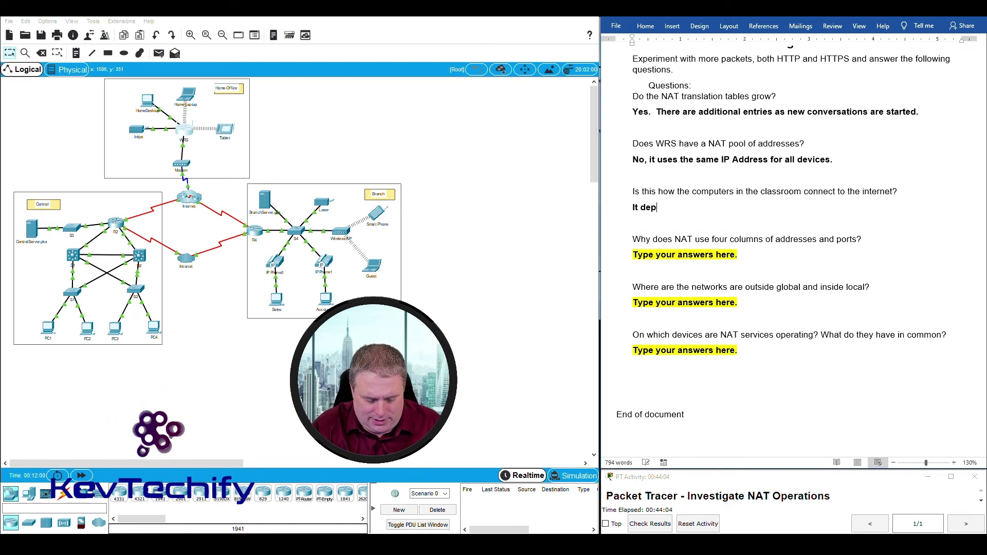
type("ends on infrastructure.")
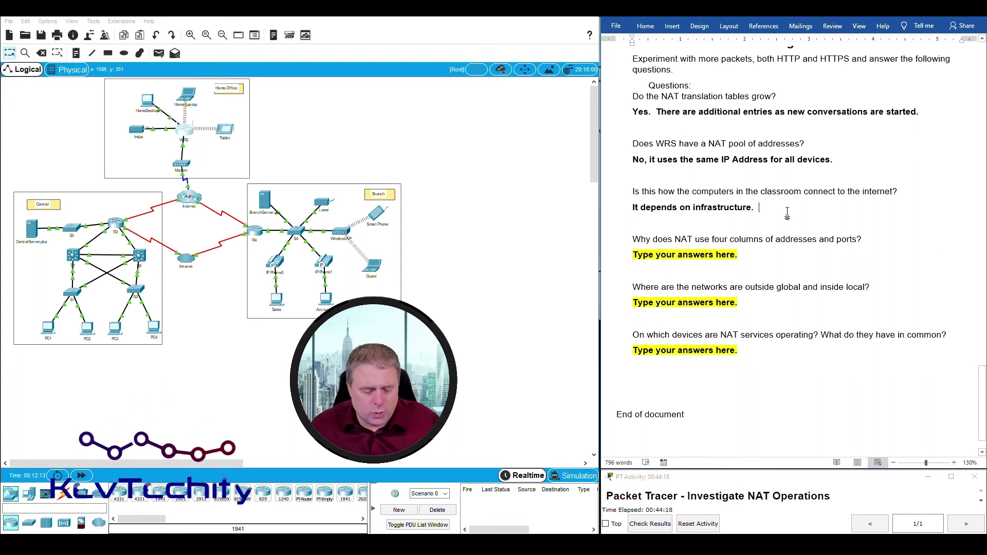
type("Httt")
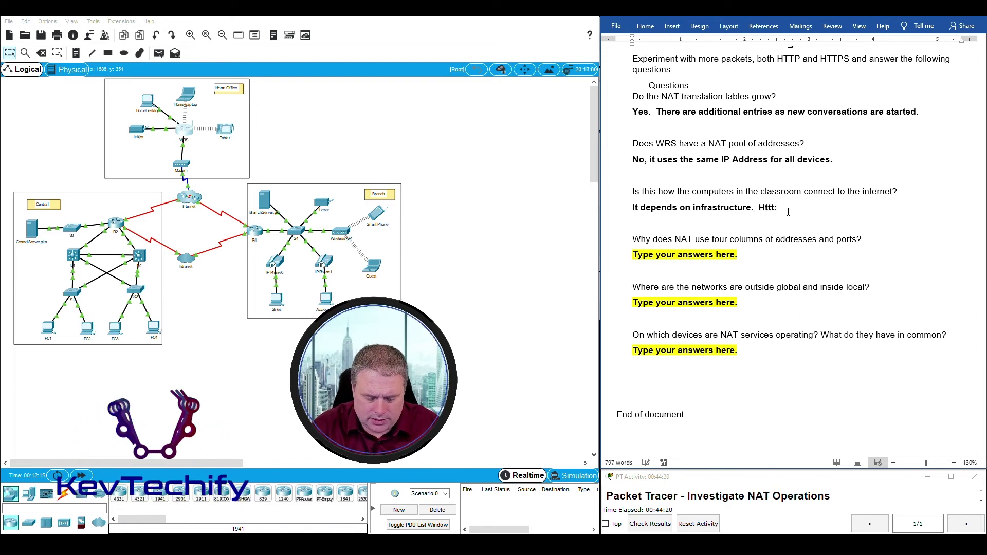
type("p")
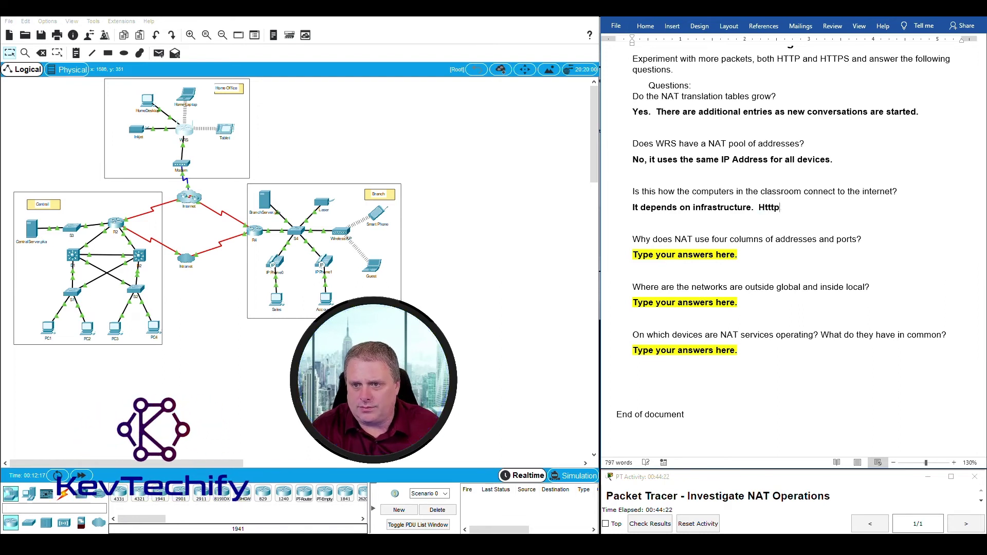
type(":tp://whatis")
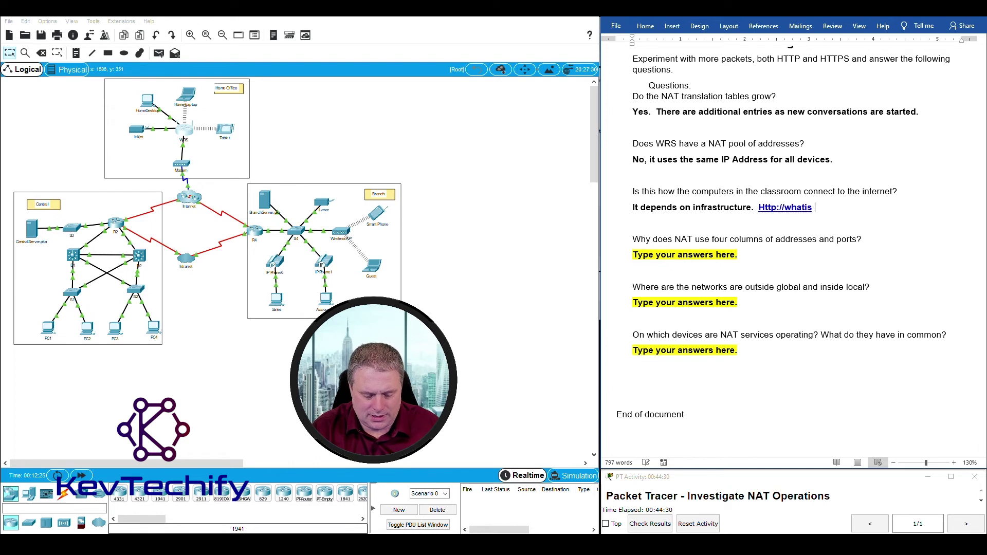
key("ctrl+z")
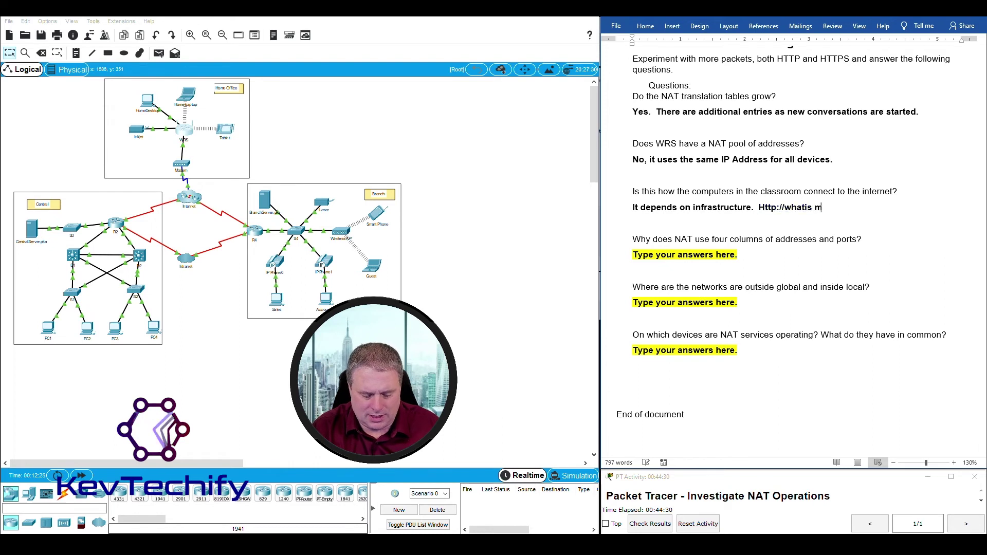
type("myip.com")
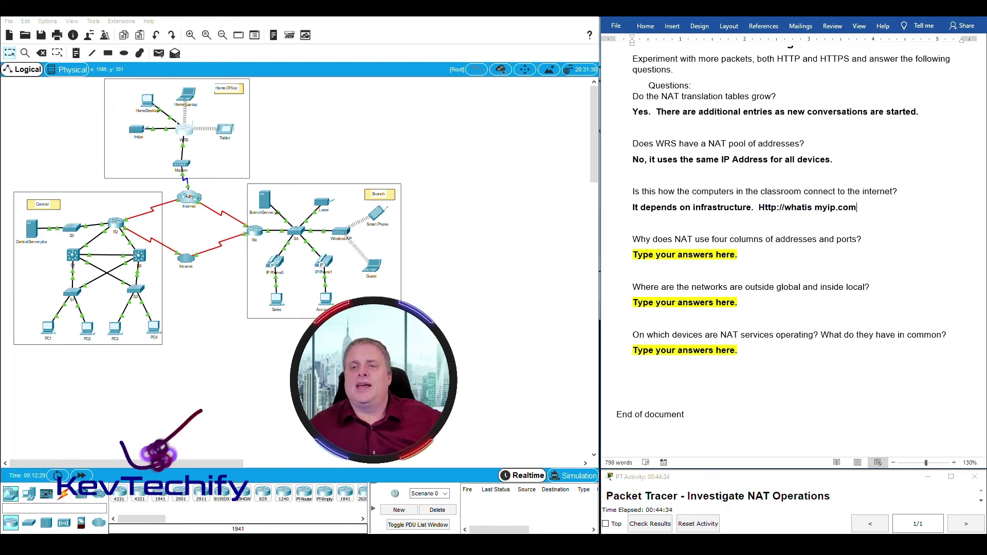
left_click(815, 207)
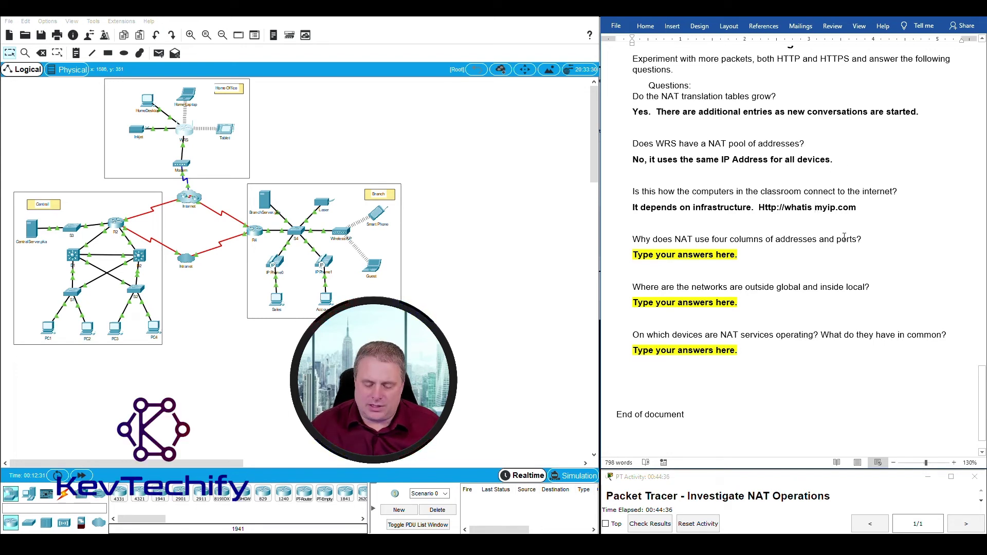
key("BackSpace")
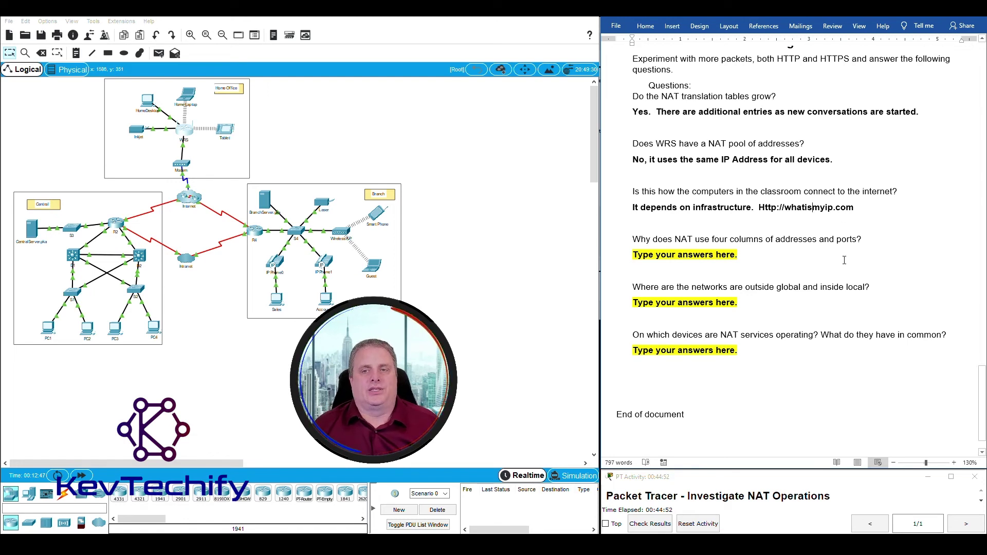
Examine the four address column headings in R2's "sho ip nat trans" output for the question on NAT's address and port columns.
scroll(852, 271, "down", 1)
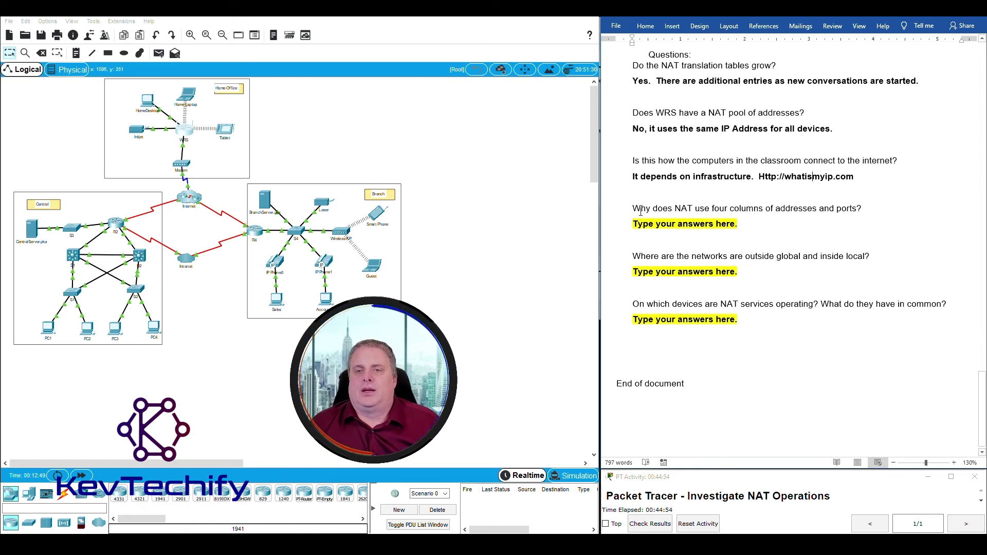
left_click_drag(634, 208, 866, 204)
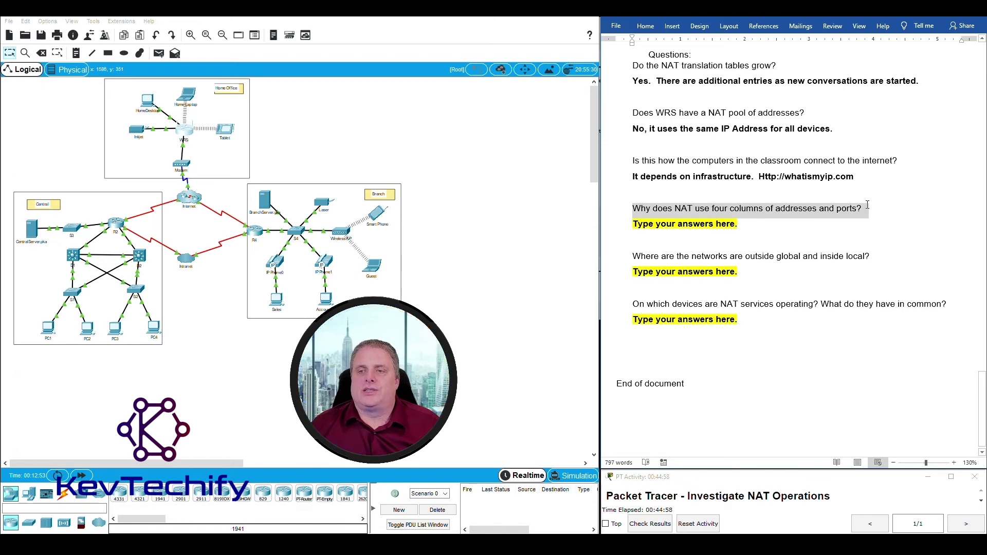
left_click(112, 226)
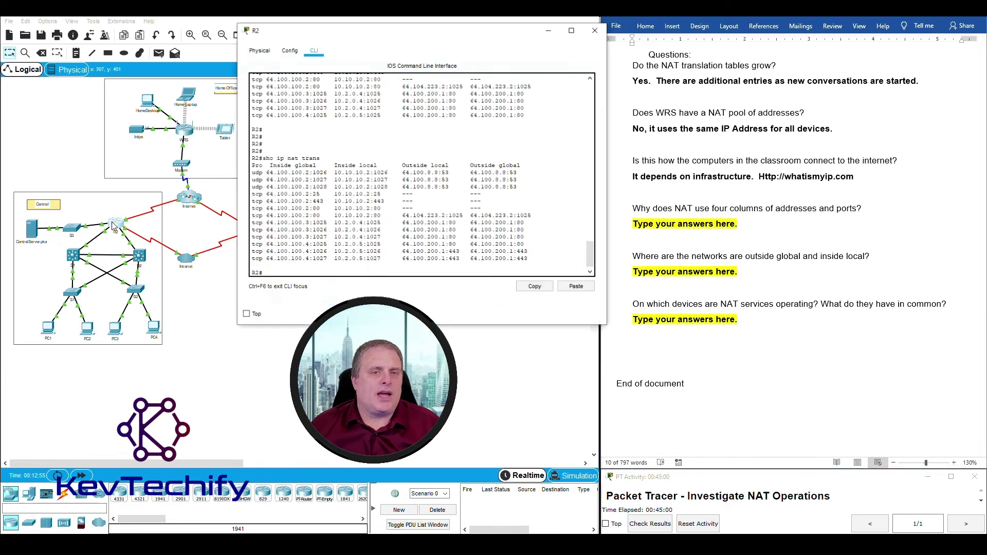
left_click_drag(462, 32, 332, 34)
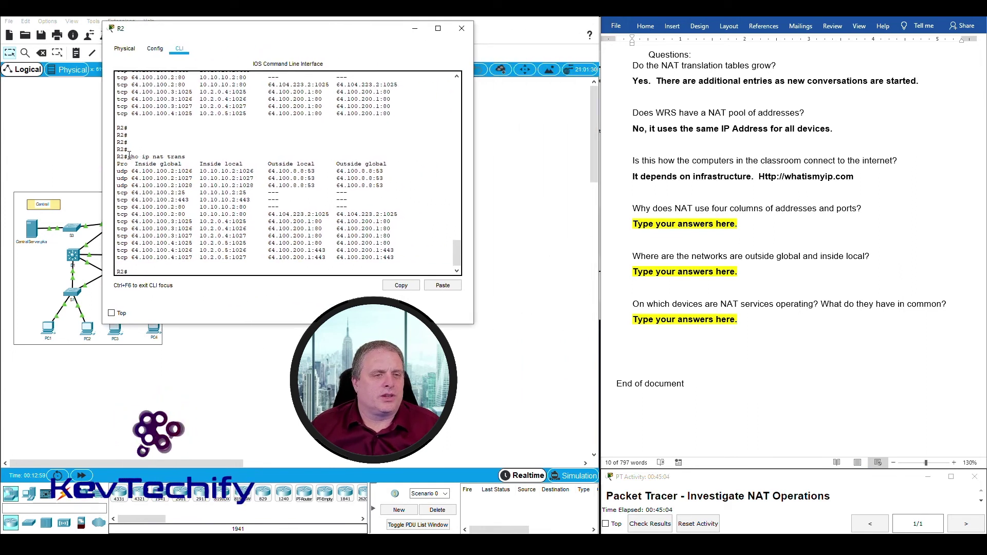
left_click_drag(127, 156, 187, 154)
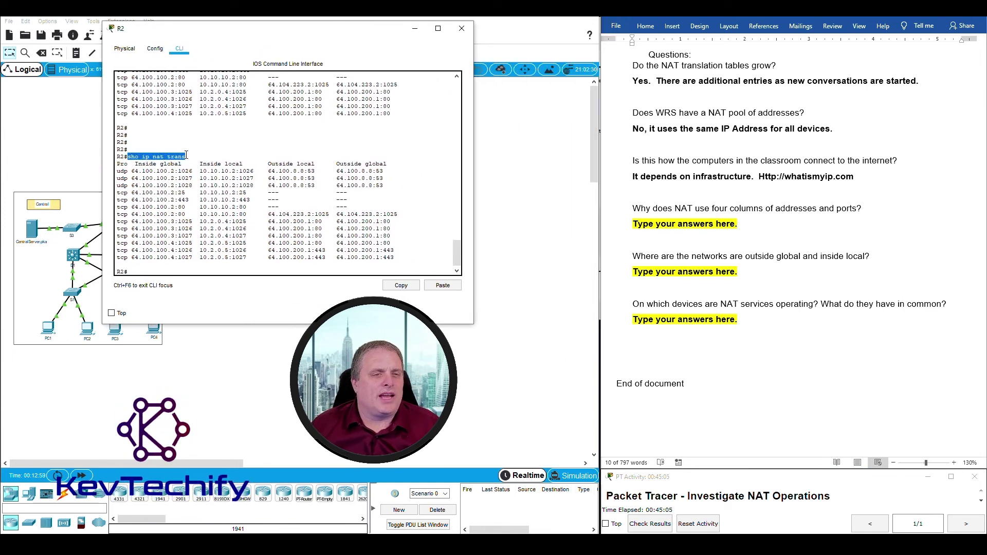
left_click(118, 163)
left_click_drag(137, 163, 195, 163)
left_click_drag(199, 164, 222, 164)
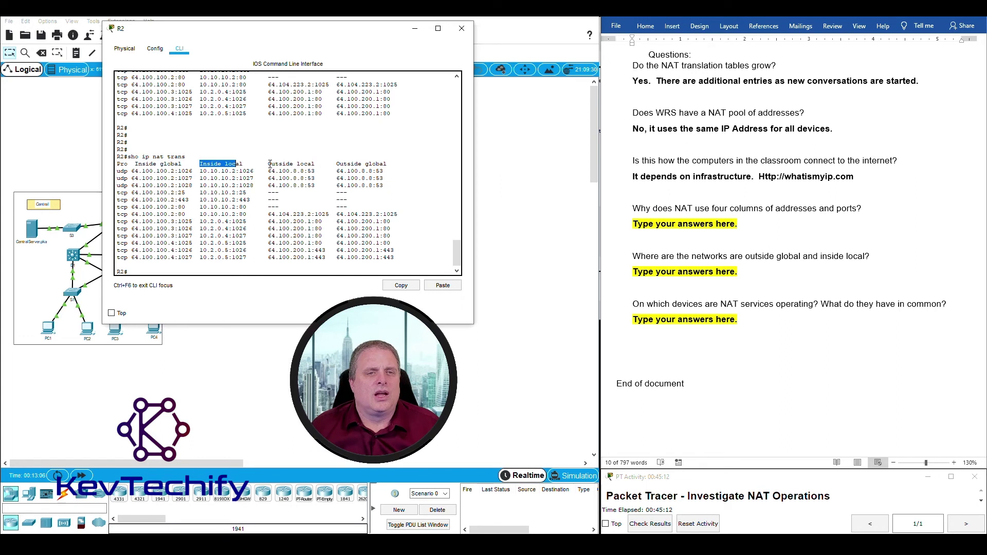
left_click_drag(266, 164, 386, 164)
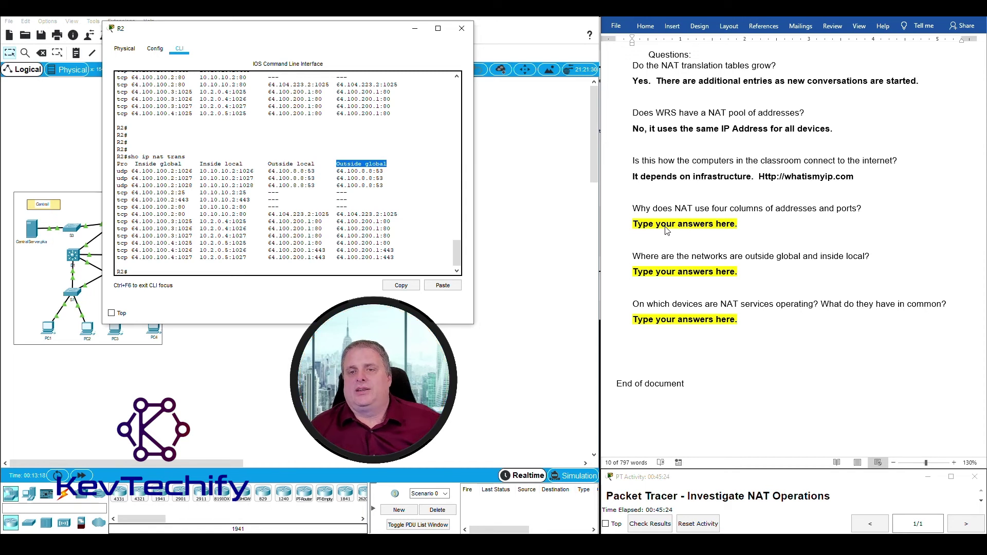
Answer the question on NAT's four columns with "It lists the inside global, inside loc al, outside local, and outside global".
triple_click(640, 210)
left_click_drag(636, 224, 756, 222)
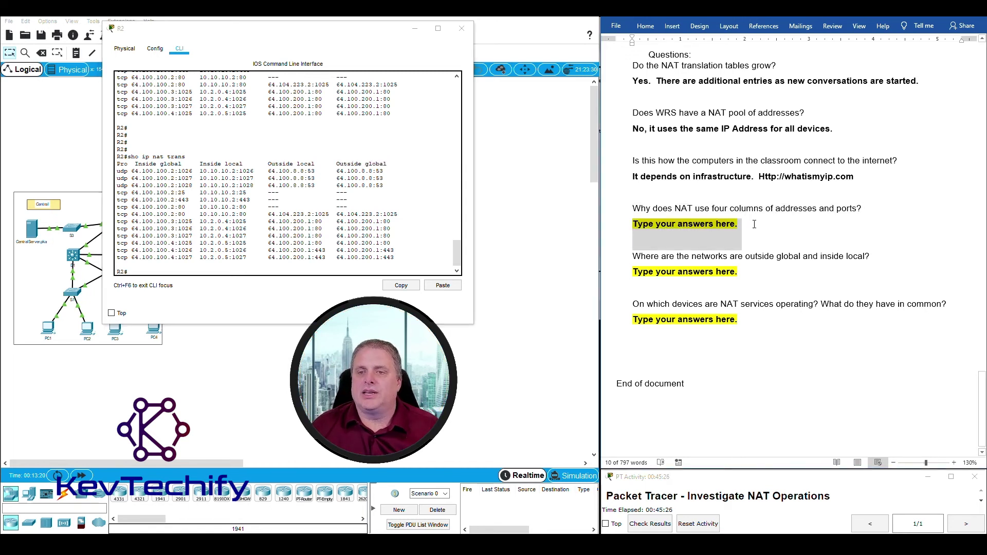
type("It")
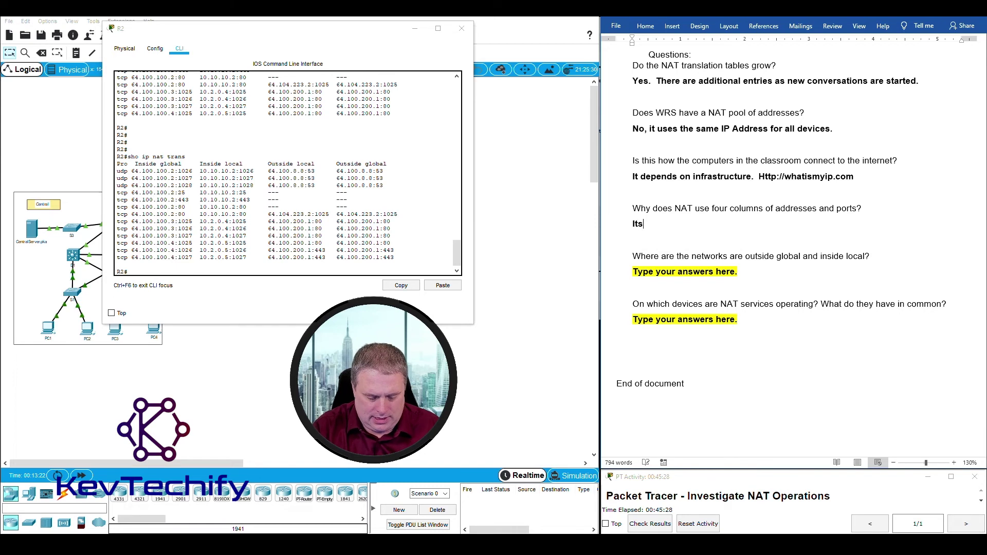
type(" li")
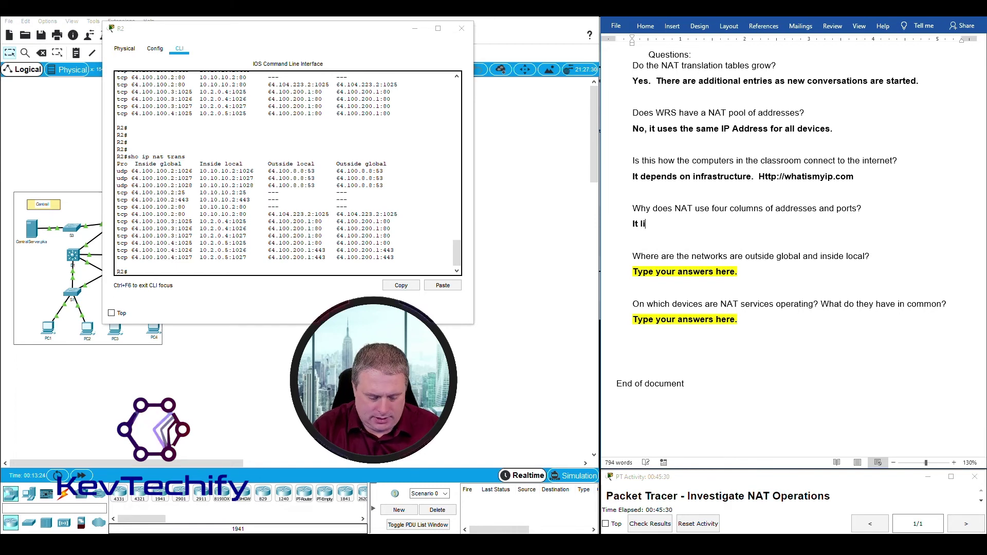
type("sts the in")
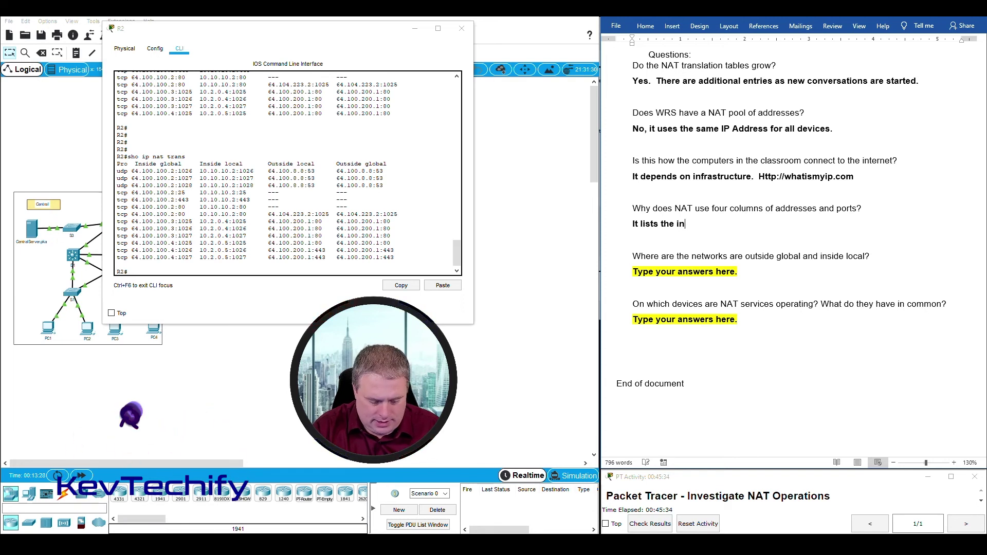
type("side global, inside lo")
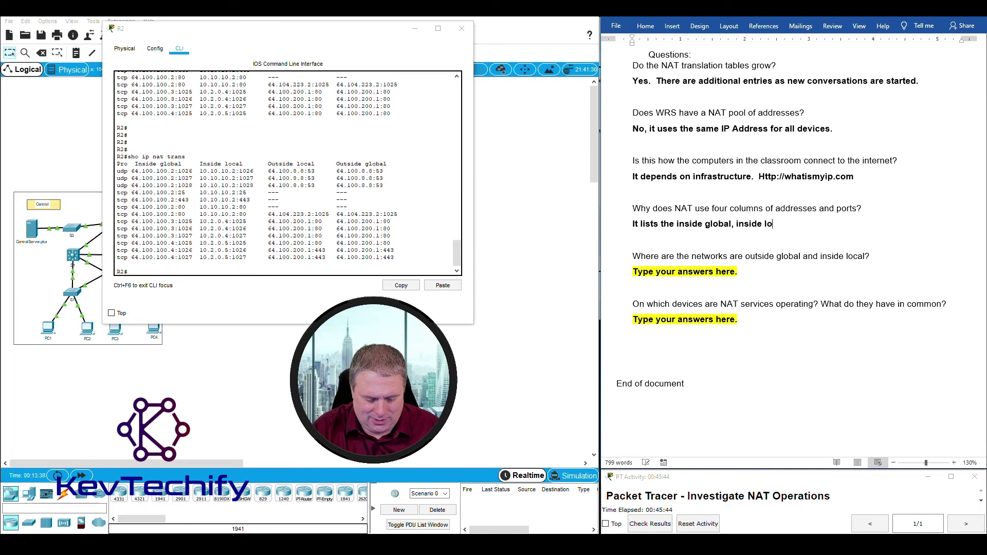
type("c al, out")
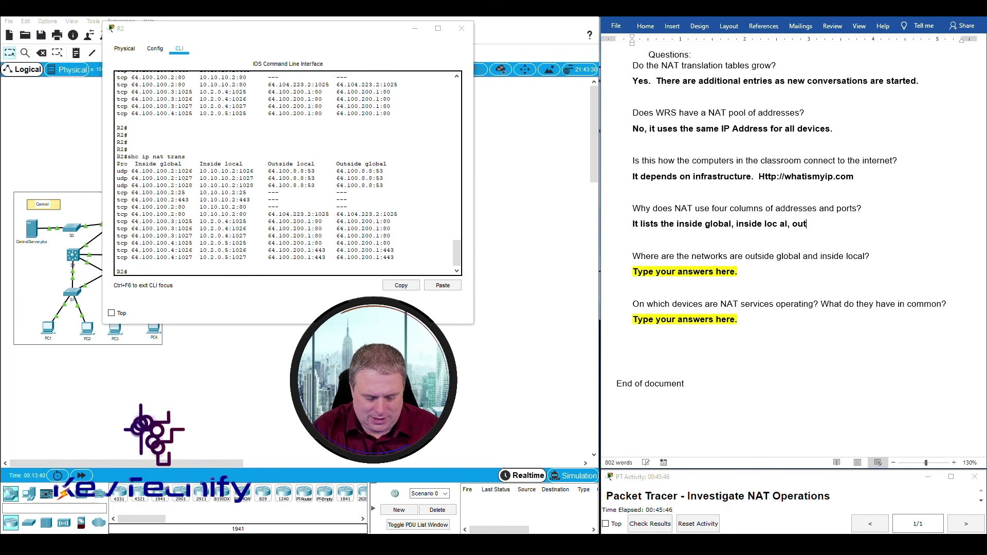
type("side loc")
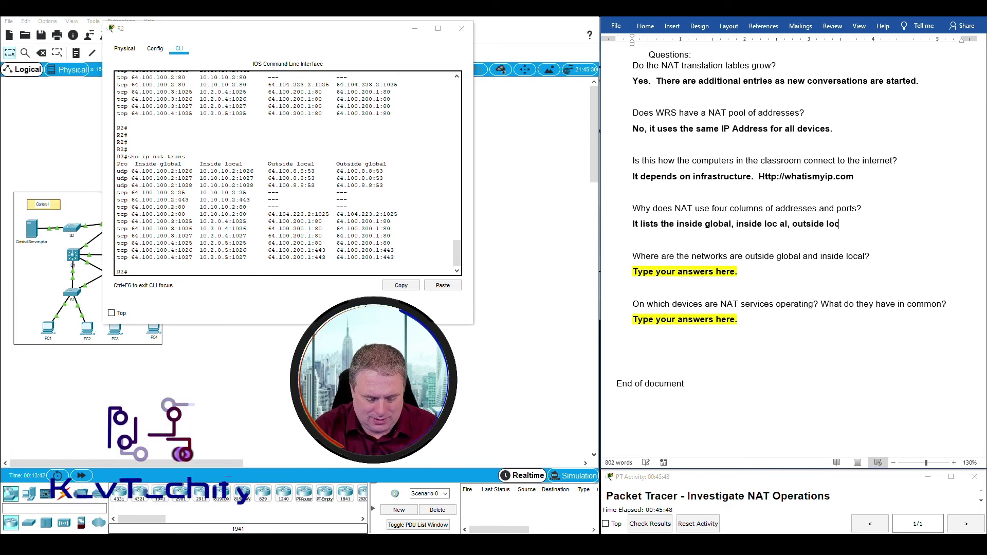
type("al, and ")
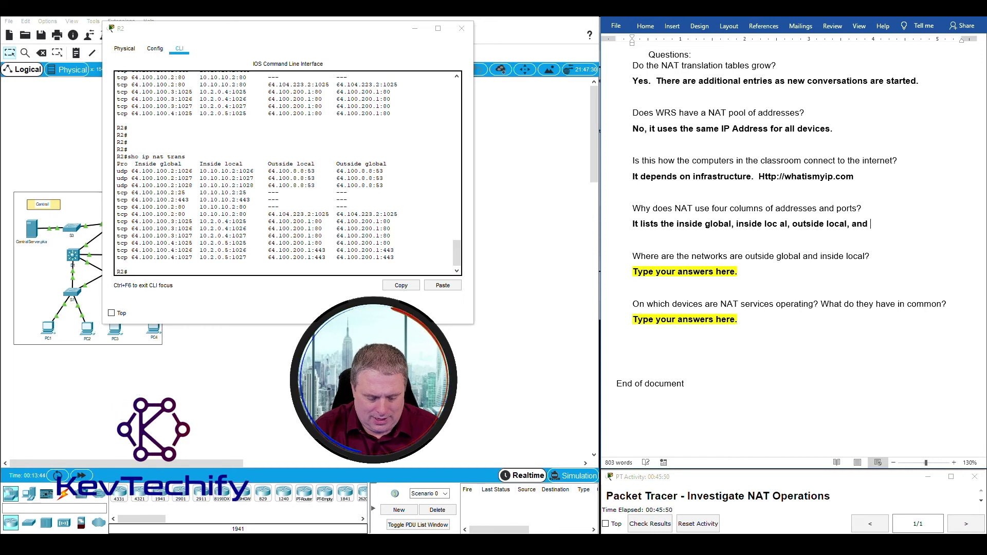
type("outside ")
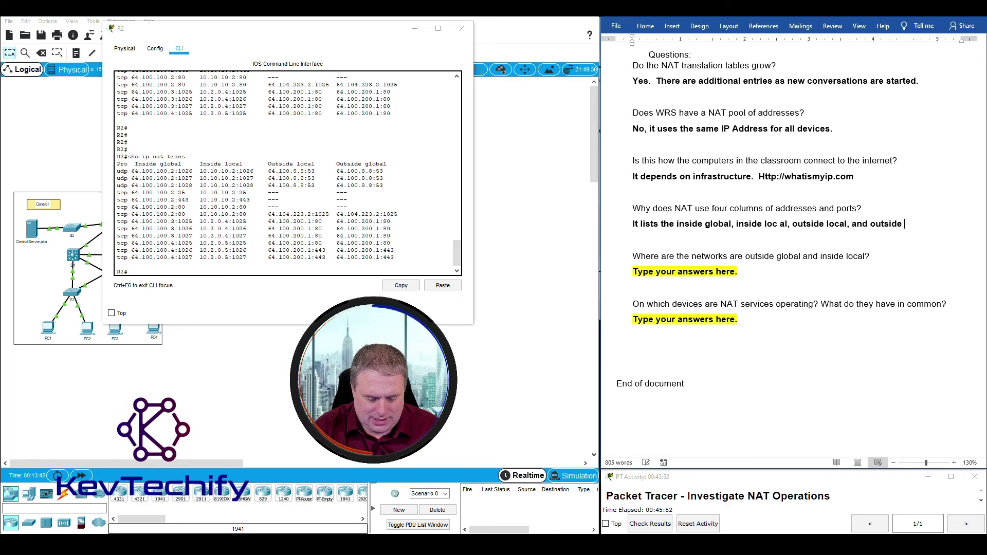
type("global")
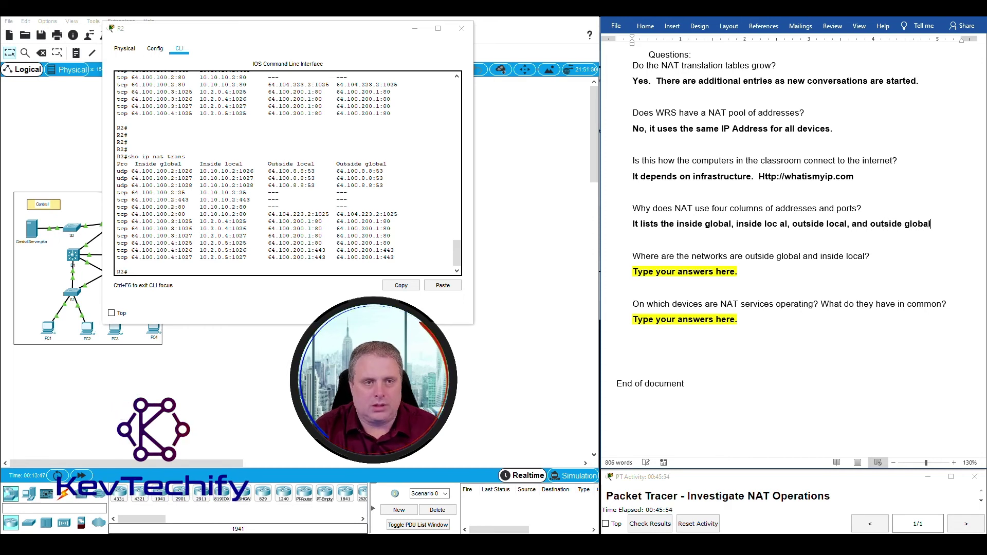
Complete the answer on NAT's four columns by adding "address." after "outside global".
type(" address.")
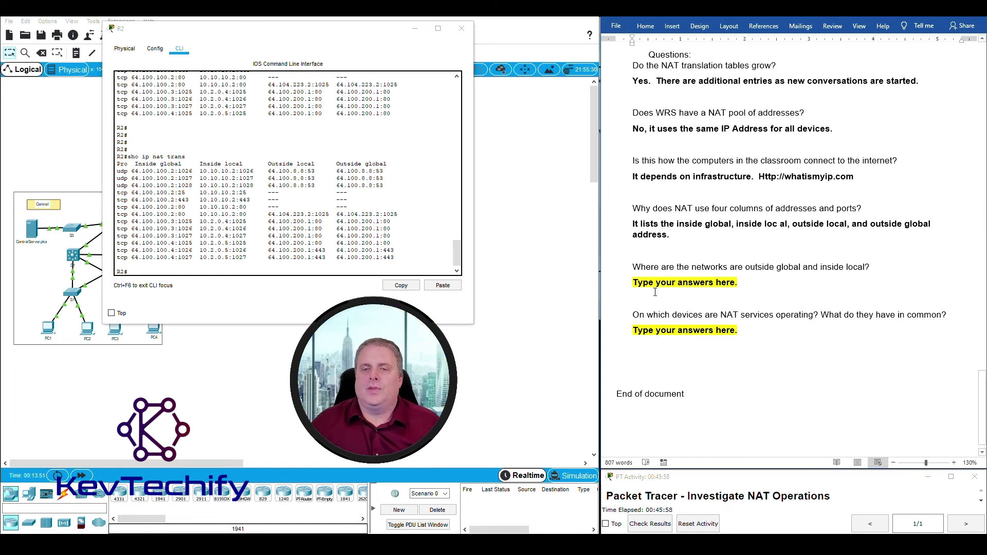
Answer the question on the outside global and inside local networks with "Outside global address are from the WAN links to the internet.".
left_click_drag(648, 268, 865, 267)
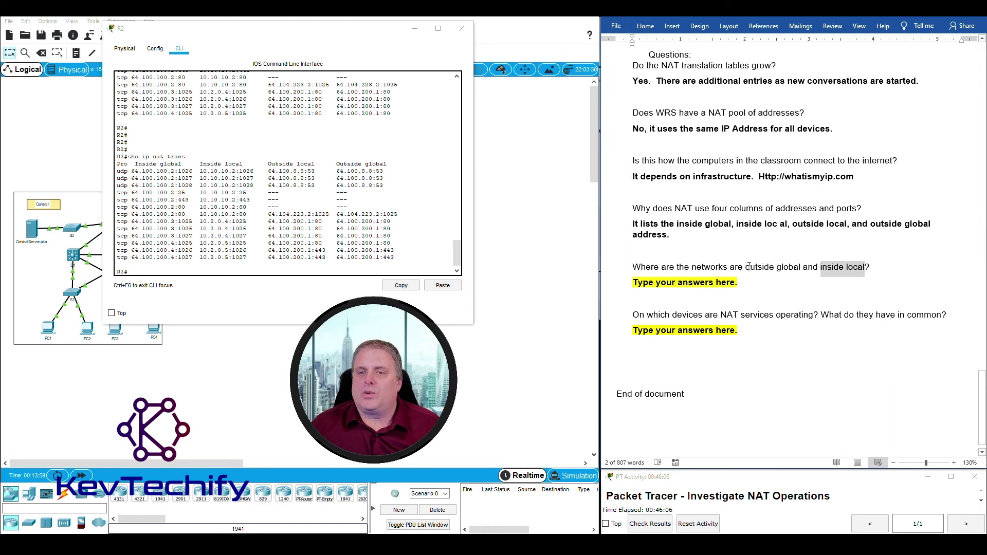
left_click_drag(747, 266, 865, 267)
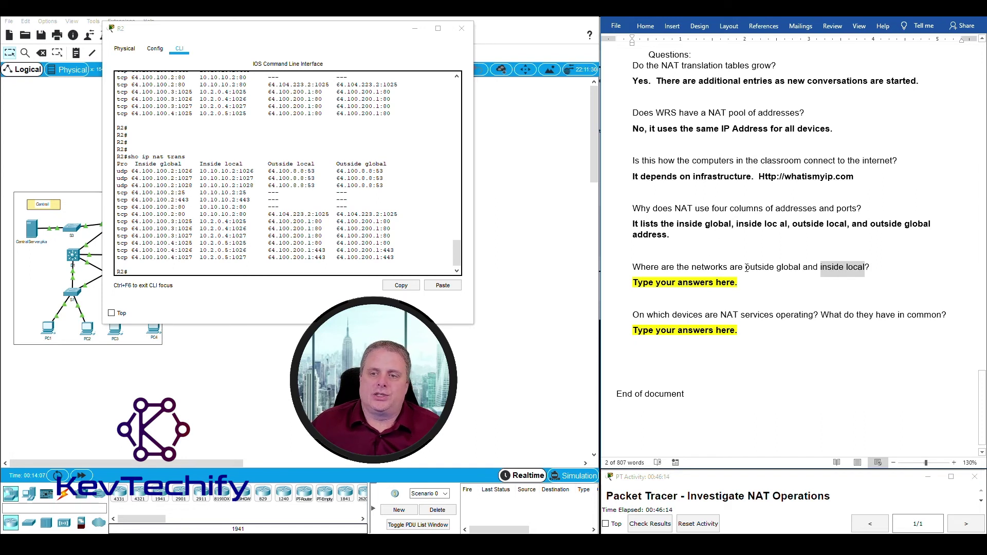
left_click_drag(746, 267, 782, 271)
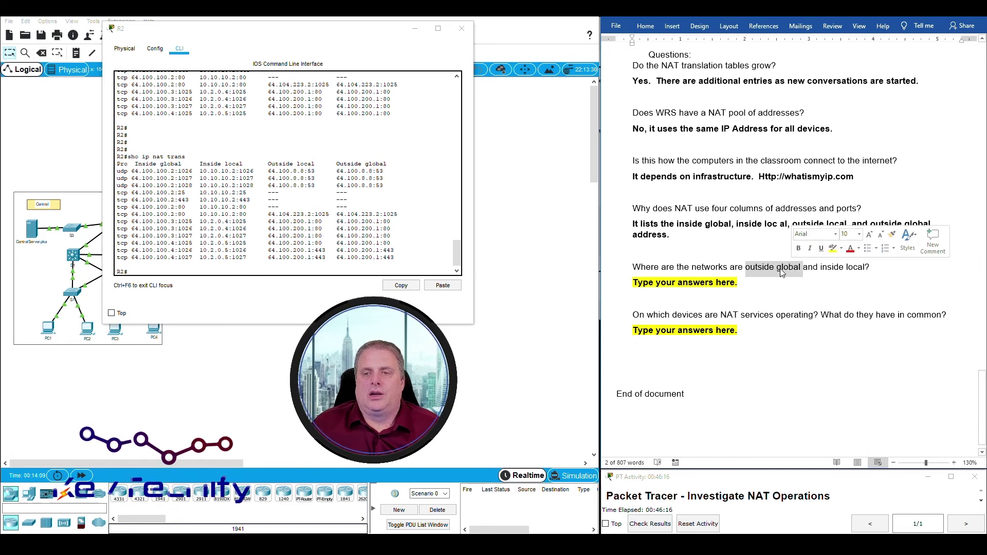
left_click(758, 267)
left_click_drag(766, 268, 793, 267)
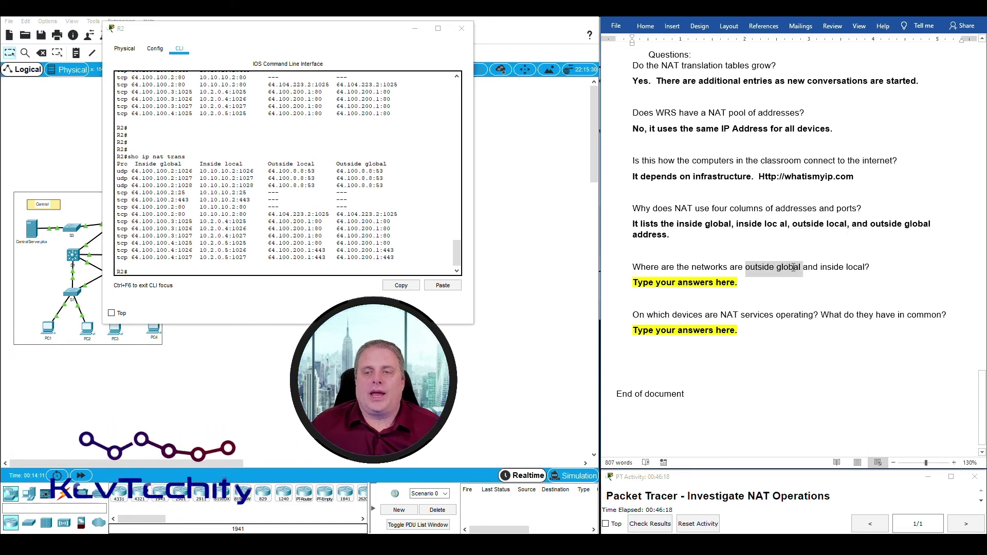
left_click(634, 284)
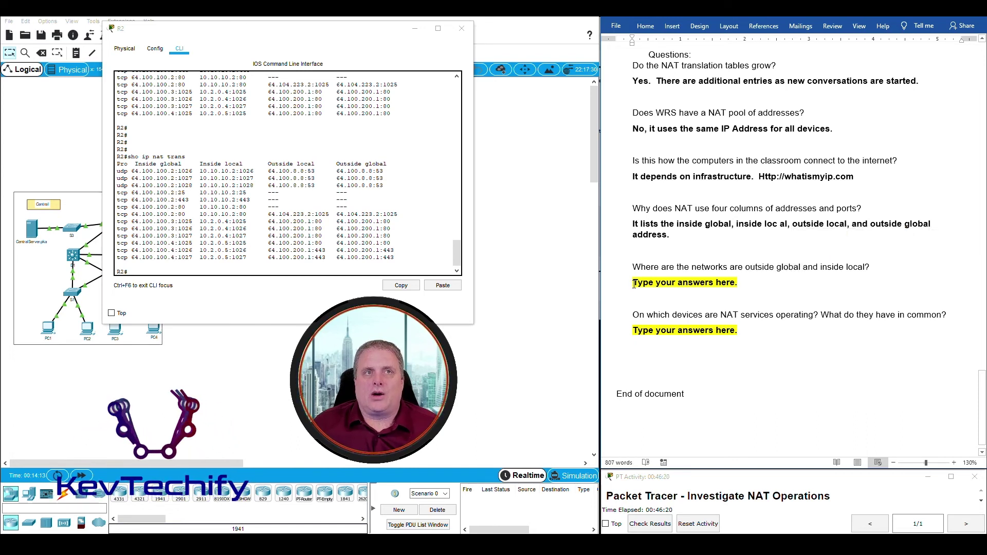
left_click_drag(633, 283, 742, 285)
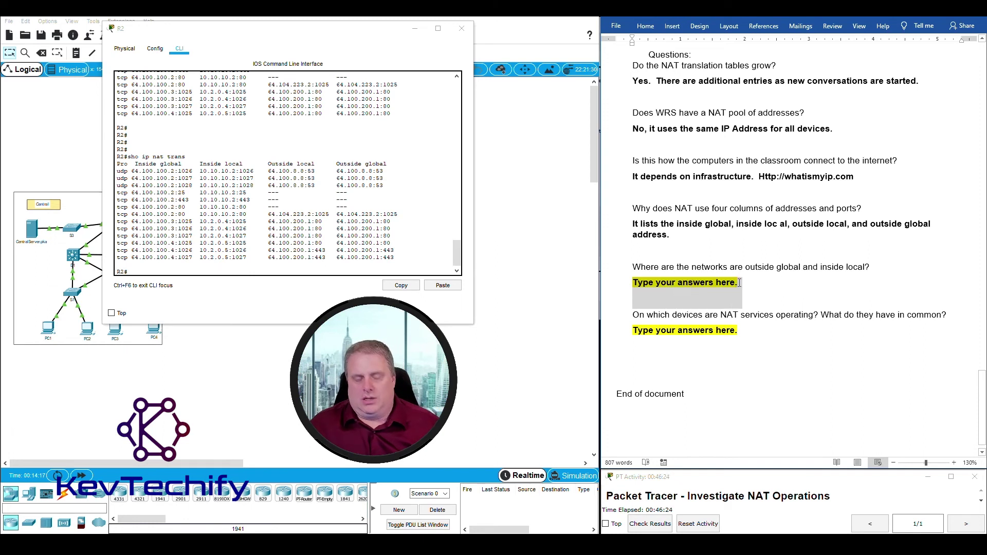
type("Outside gl")
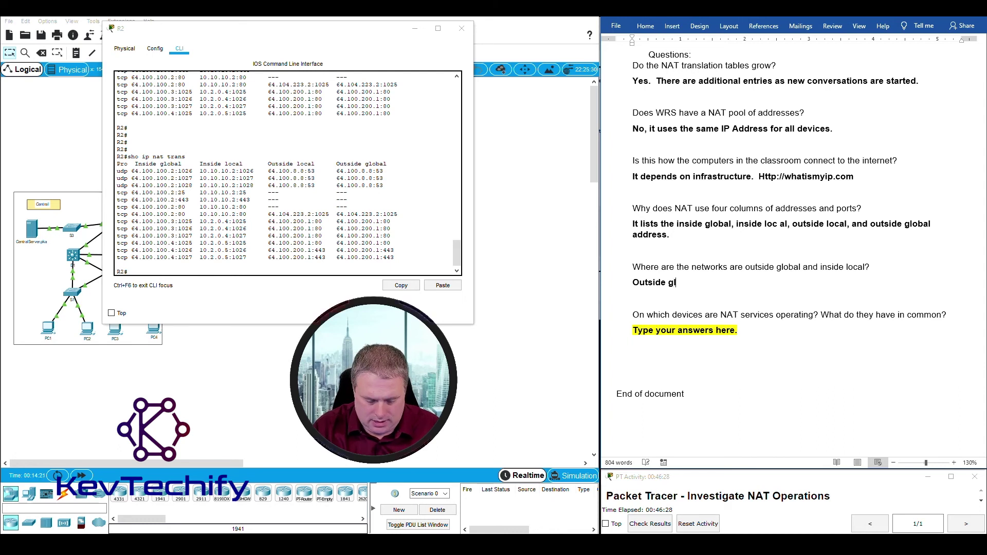
type("obal")
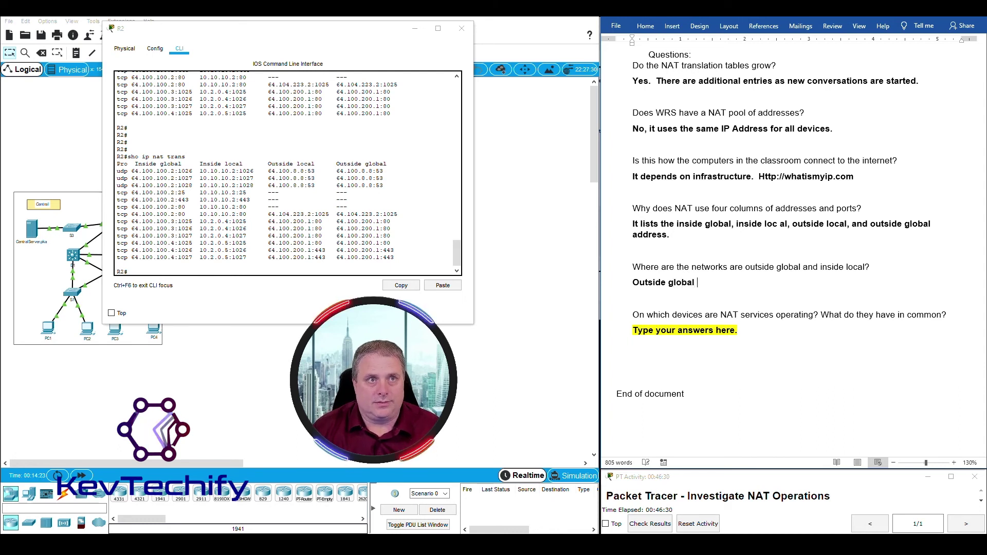
type(" address are from the WAN links to th")
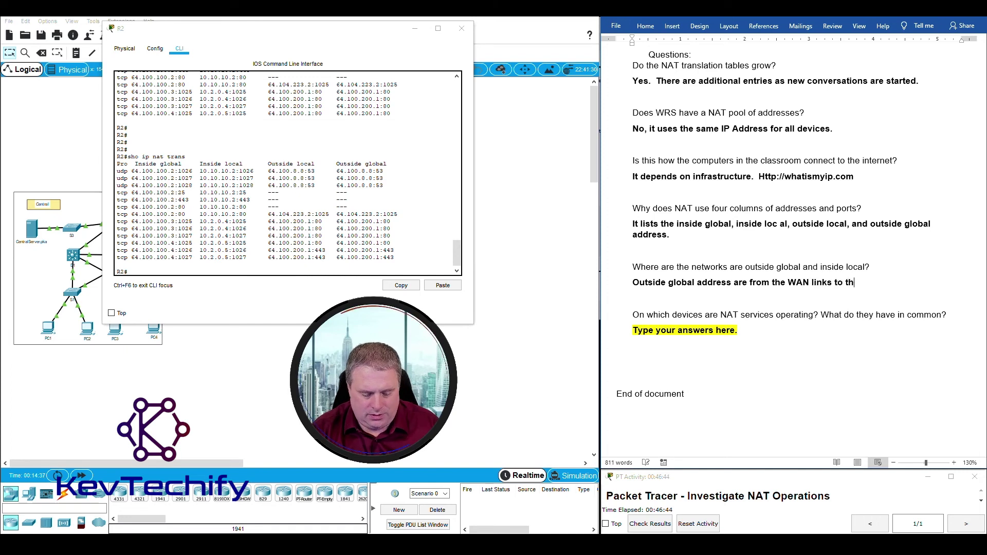
type("e internet.")
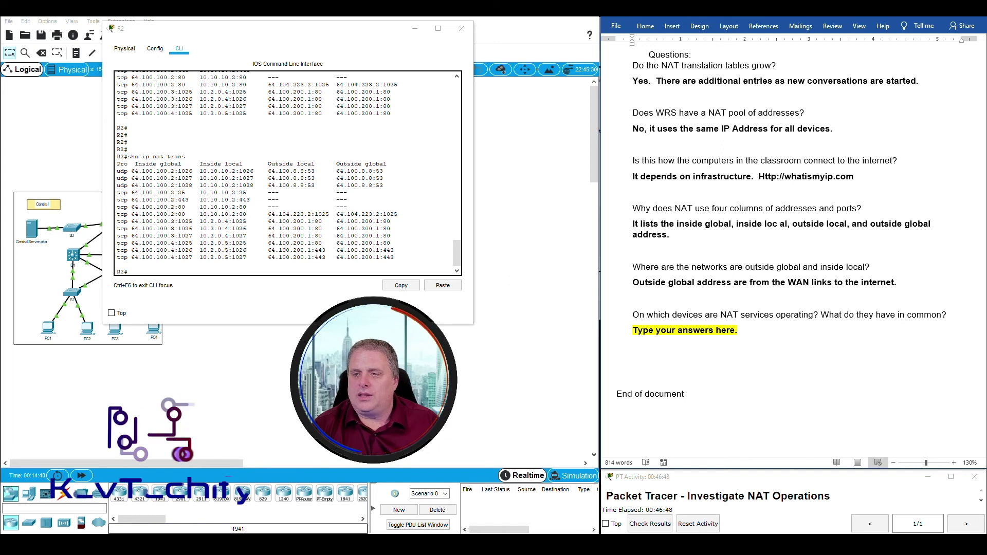
Append the sentence "Inside local address are fromLANs." to the answer on where the networks are.
type("  Inside")
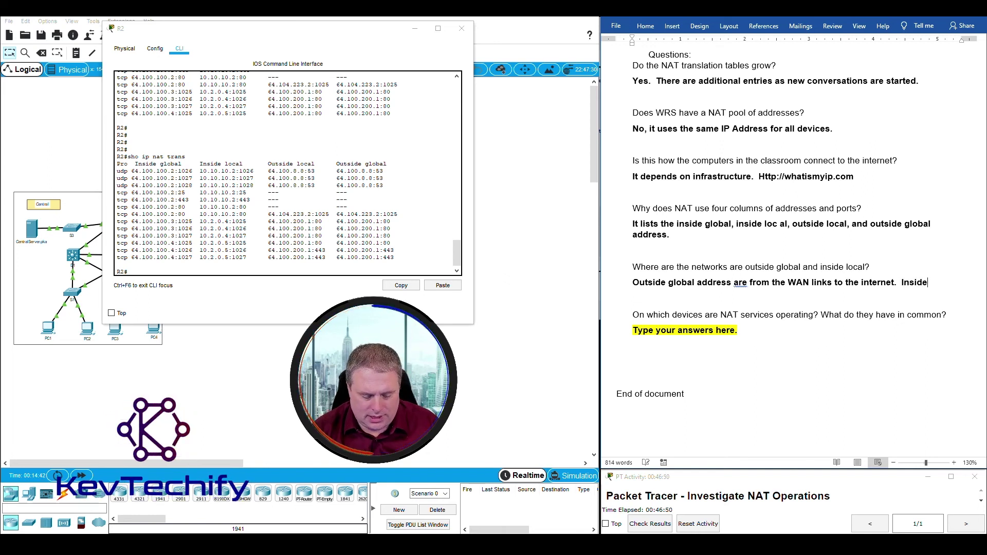
type(" local")
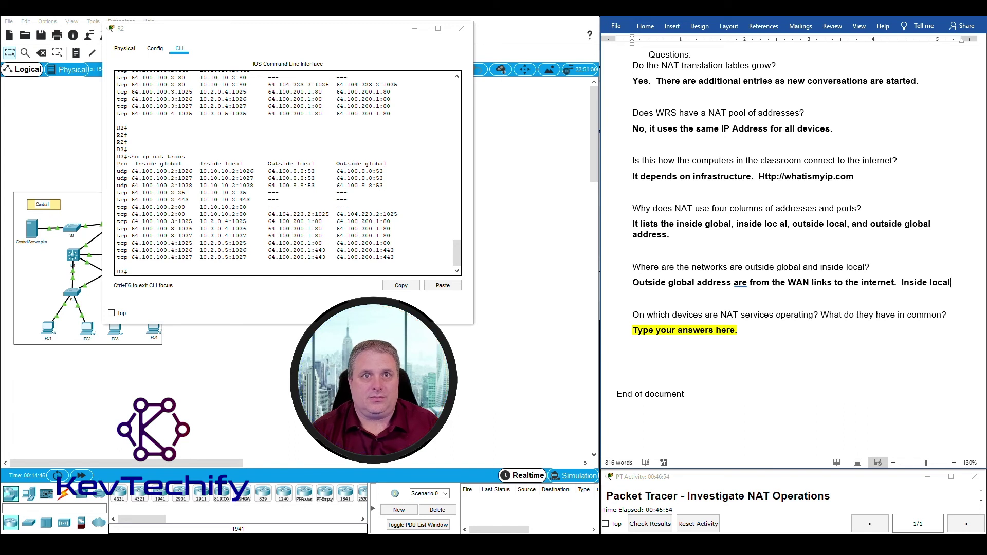
type(" address are from")
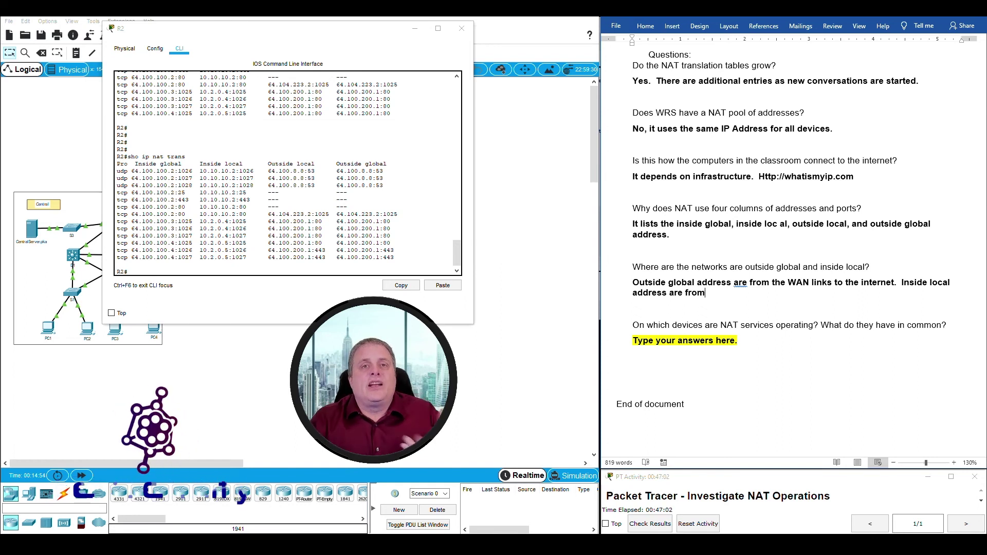
type("LAN")
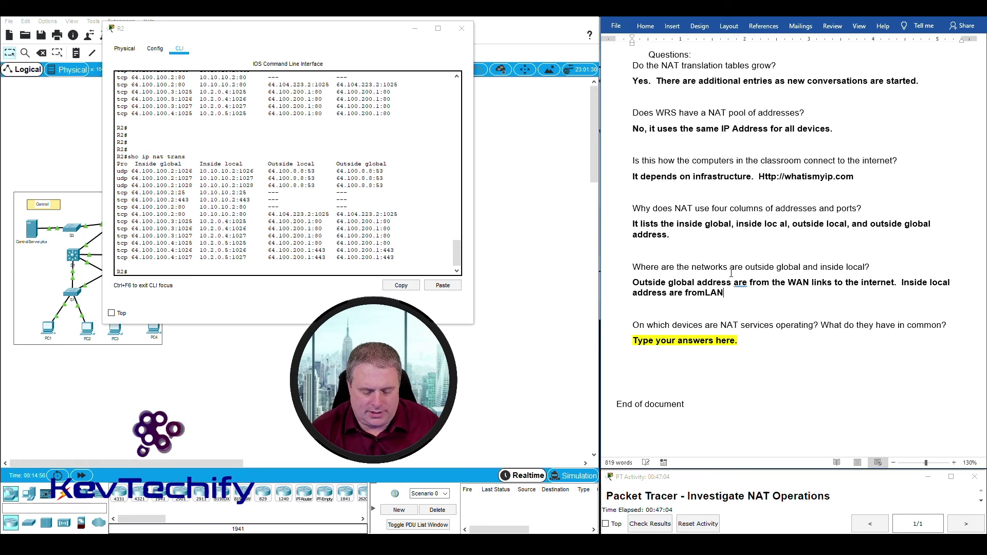
type("s.")
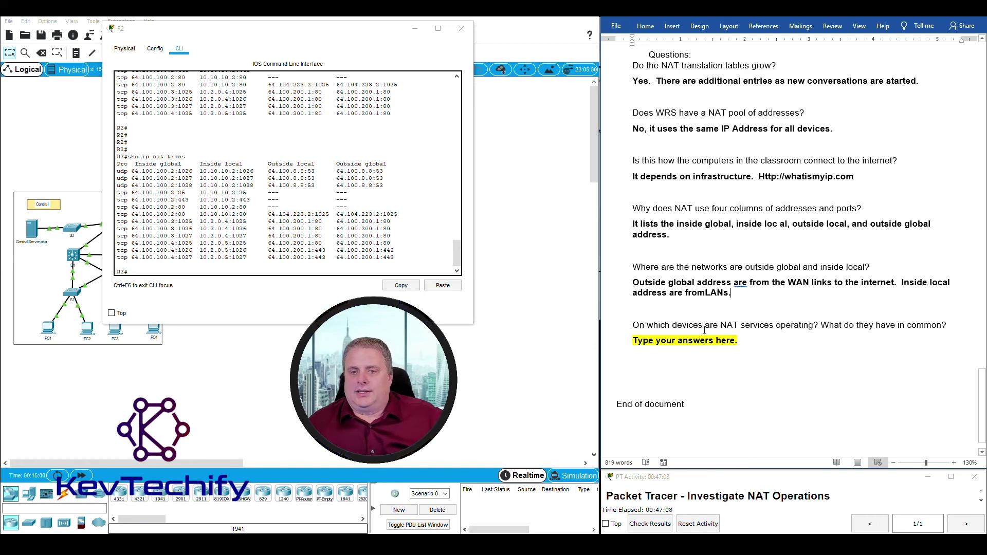
Minimize R2's window to uncover the topology, and answer the question on which devices run NAT services with "WRS, R2, and R4.".
scroll(639, 298, "down", 1)
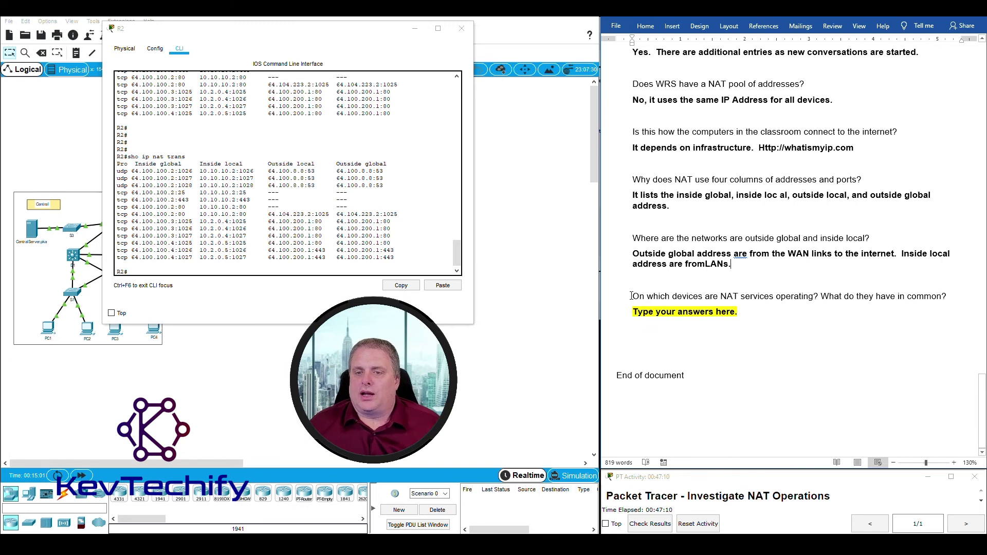
left_click_drag(632, 296, 947, 293)
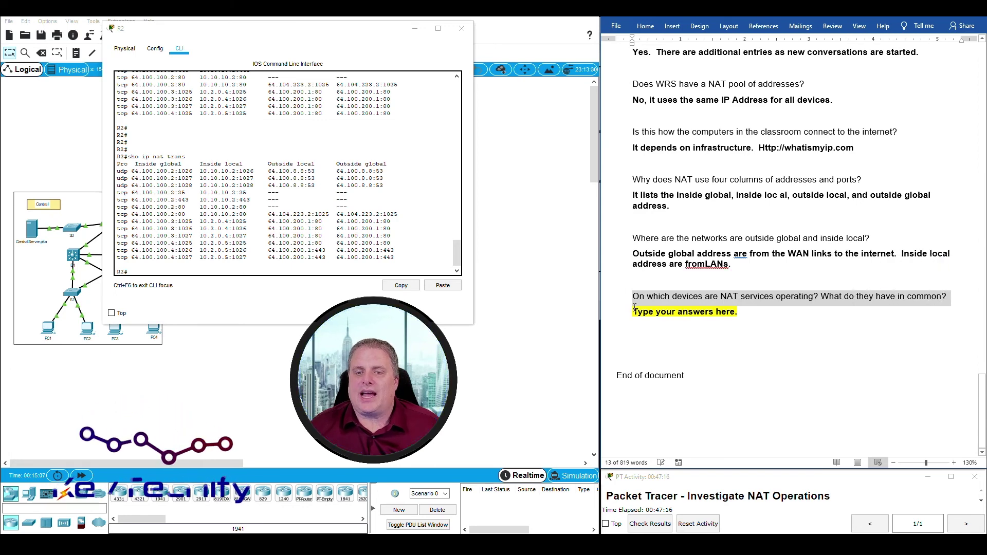
left_click(622, 287)
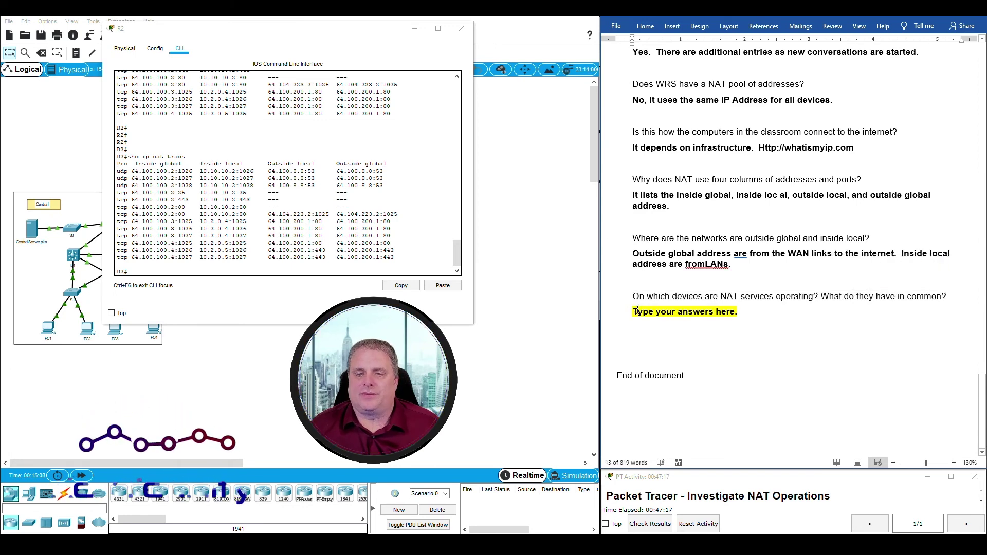
left_click(414, 30)
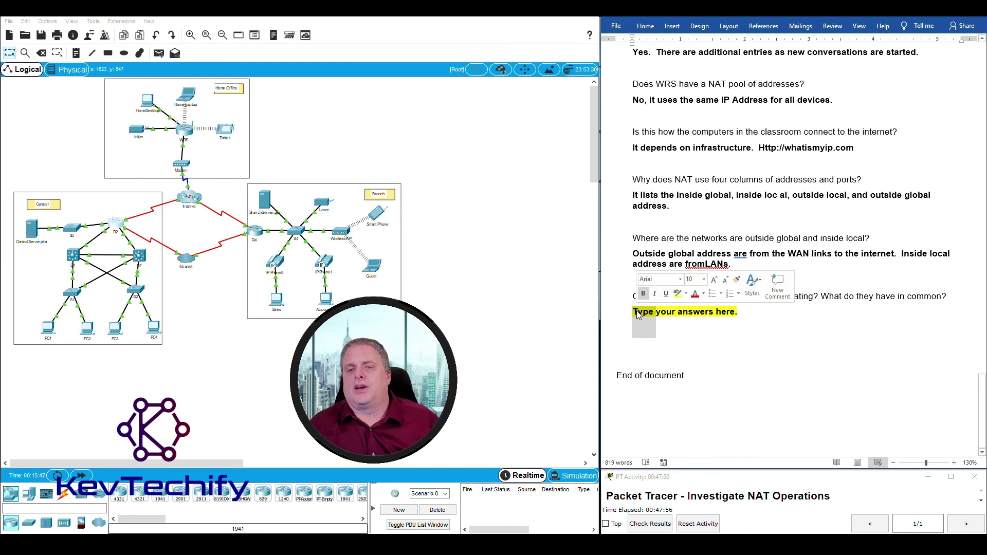
left_click_drag(634, 312, 733, 314)
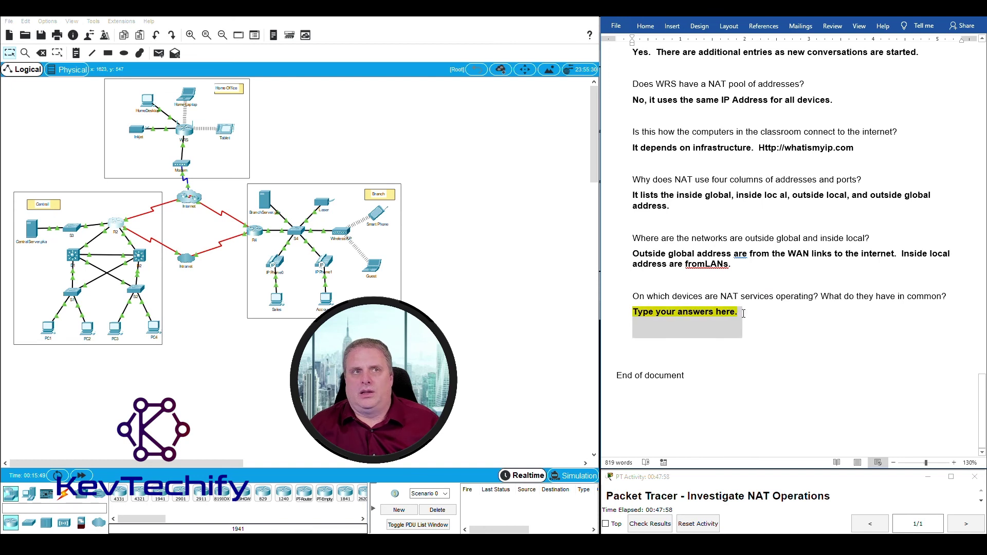
type("WR")
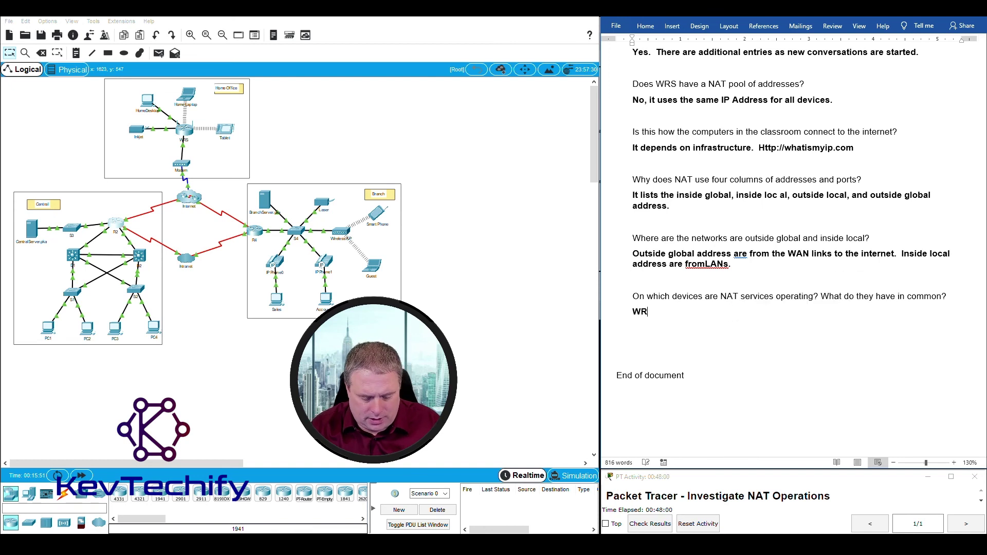
type("S, ")
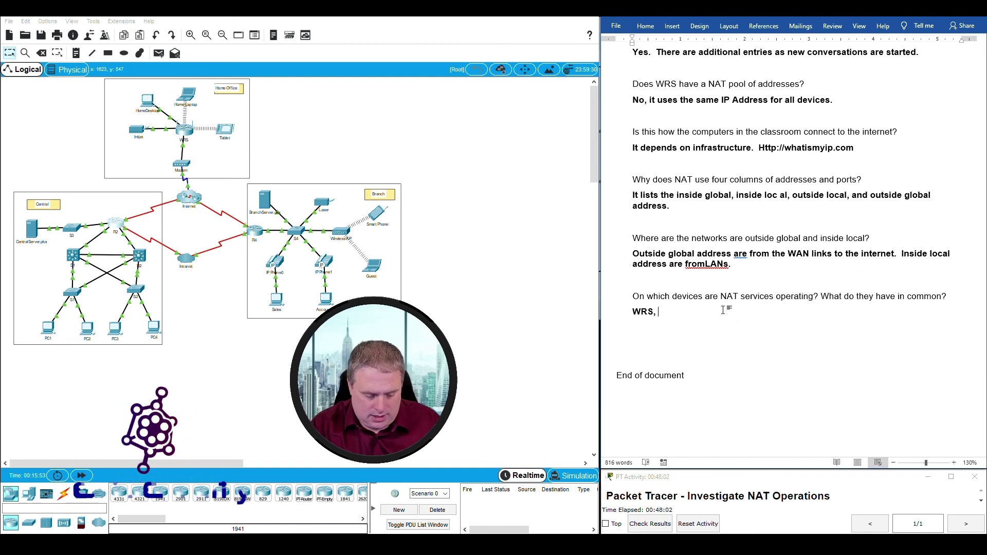
type("R2, and R4.")
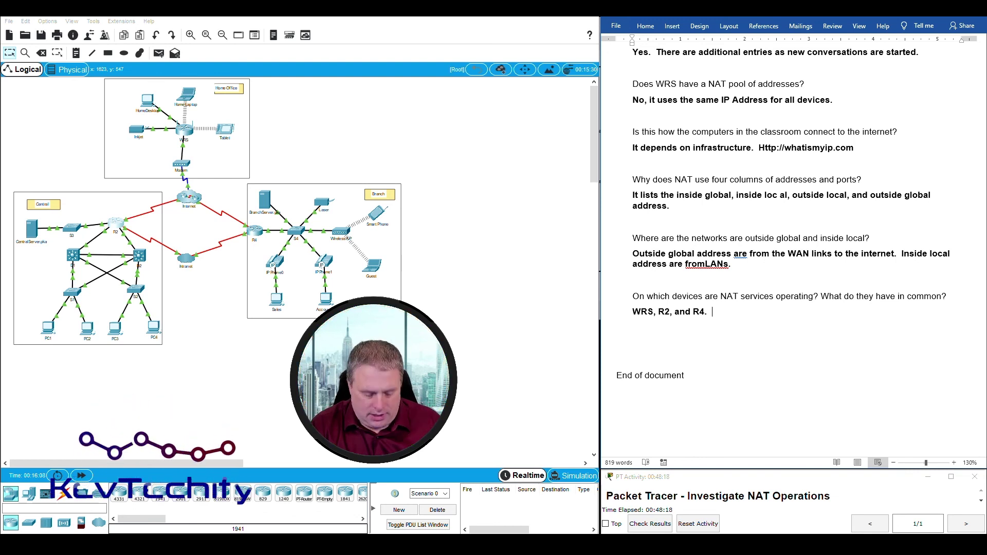
Append what the NAT devices have in common to the last answer: "Connect LANs to the outside with routable IP Addresses.".
type("Conne")
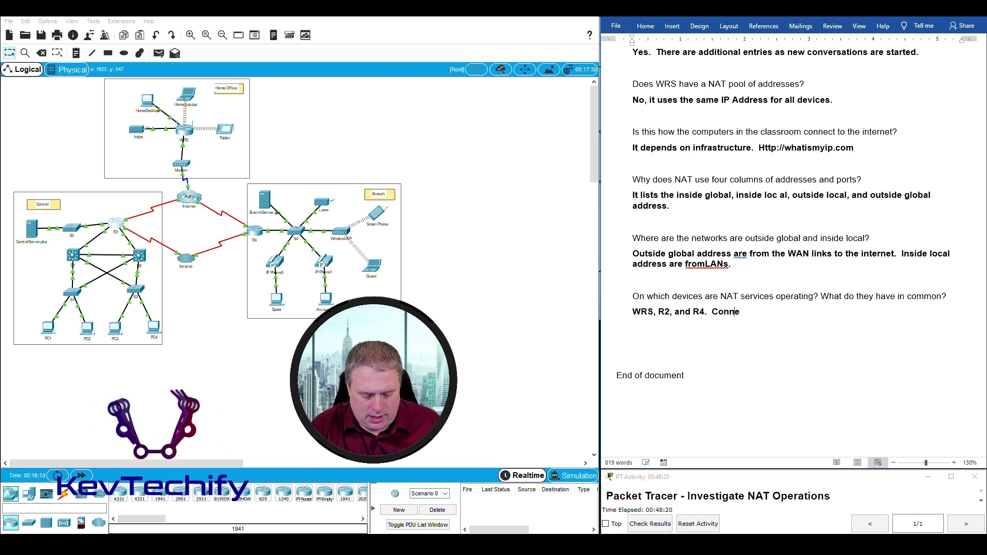
type("ct LANs to the")
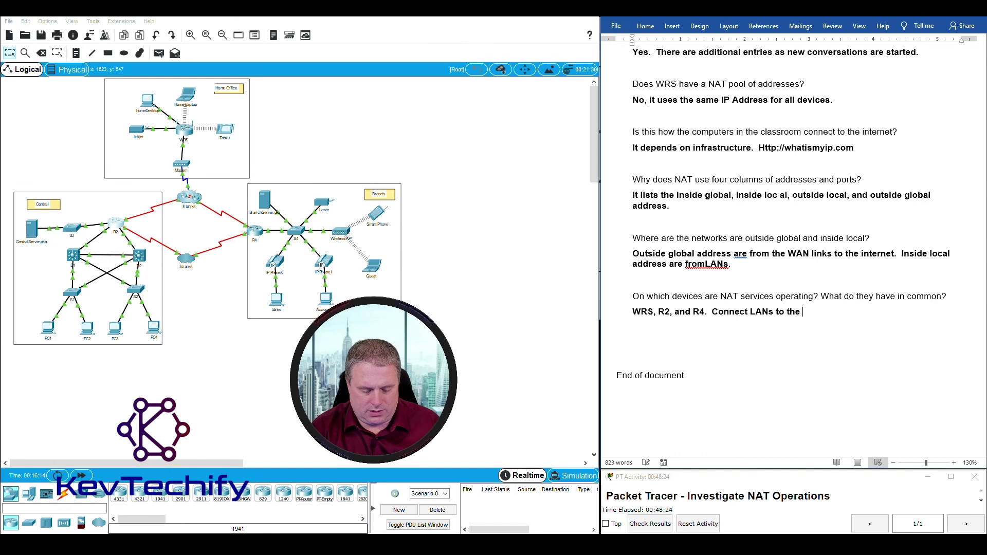
type(" outside with routabl")
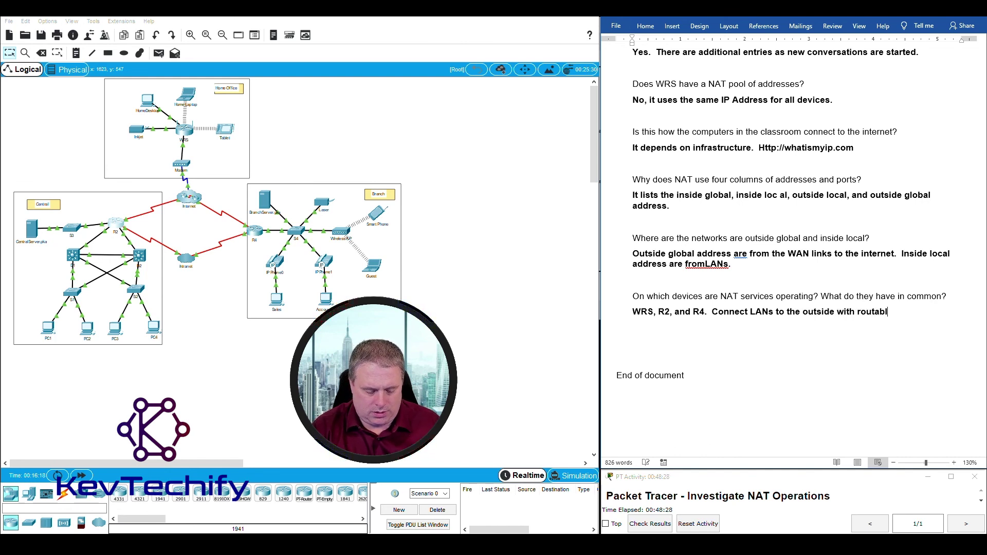
type("e IP Addresses.")
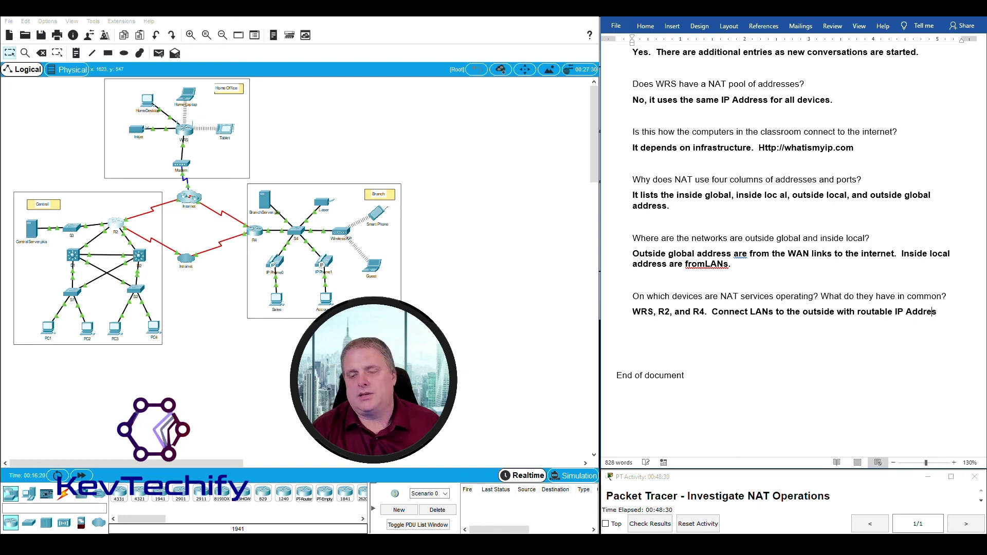